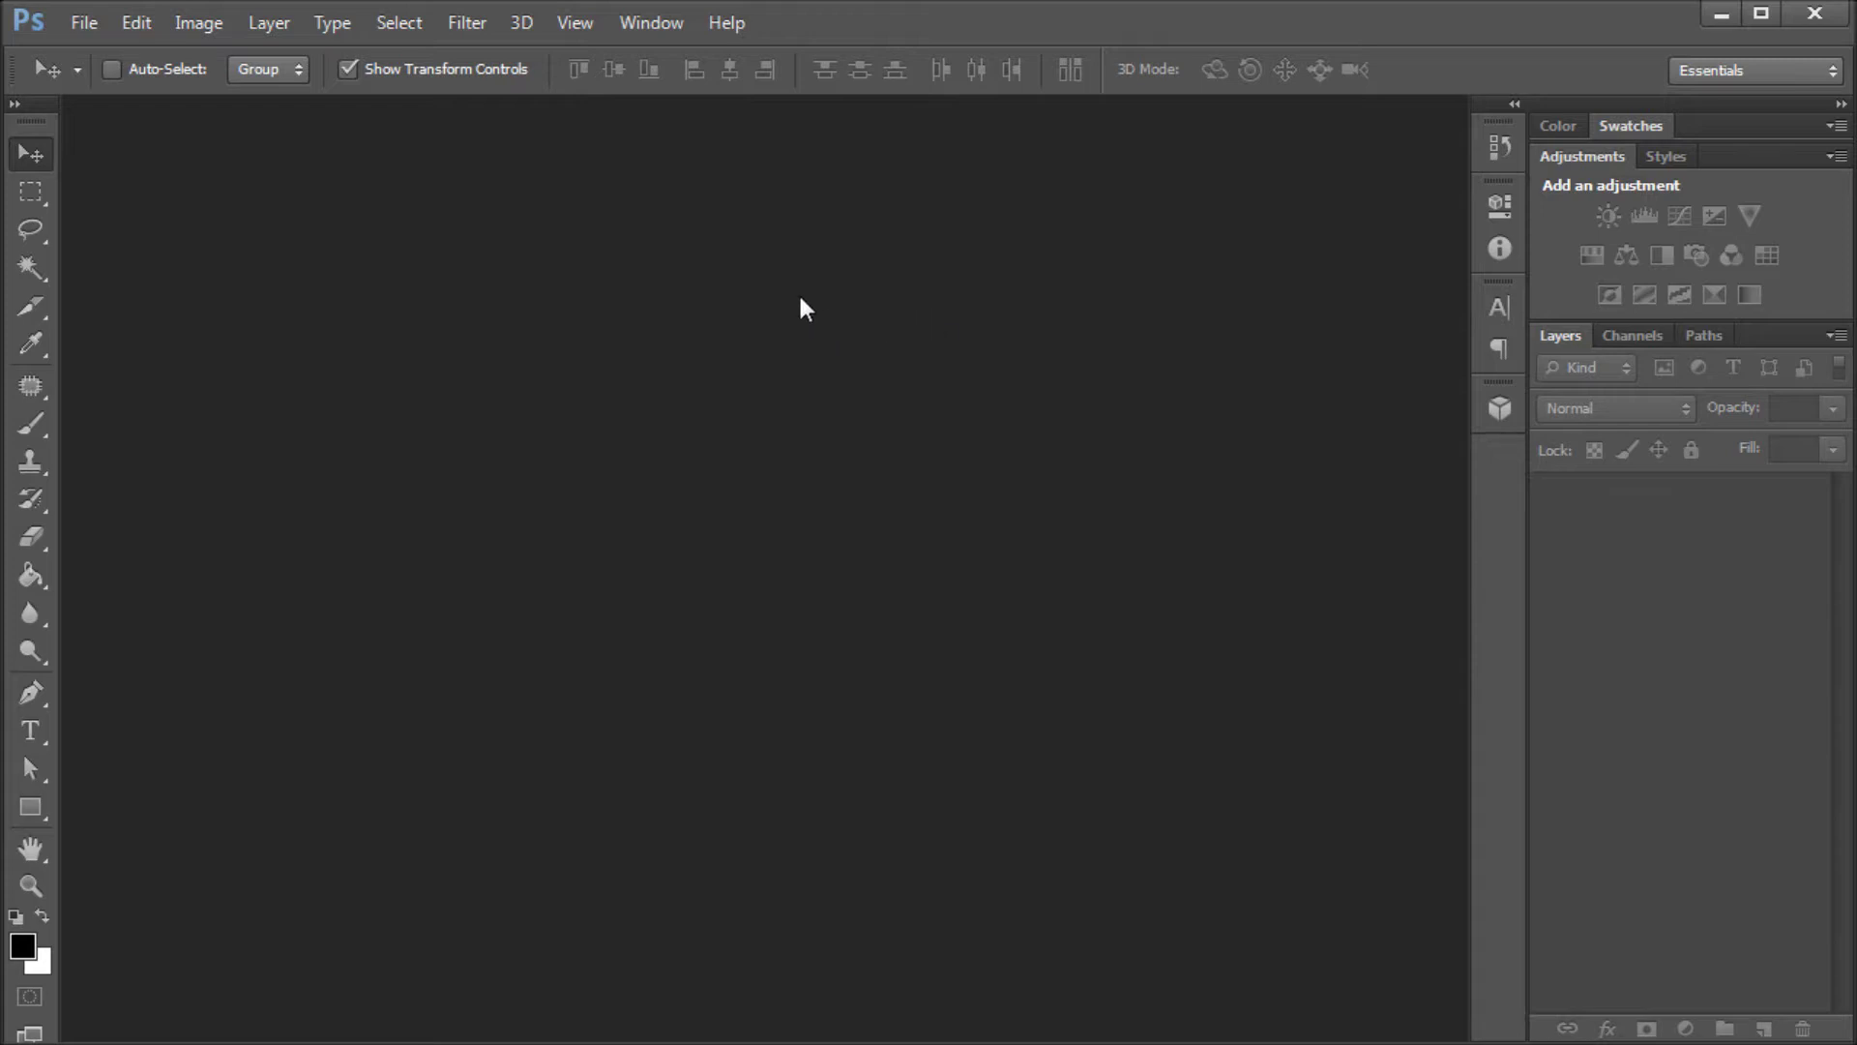
# - Drag MVI_0140 from the PS Video folder window into Photoshop as a video document
pyautogui.hotkey('alt', 'Tab')
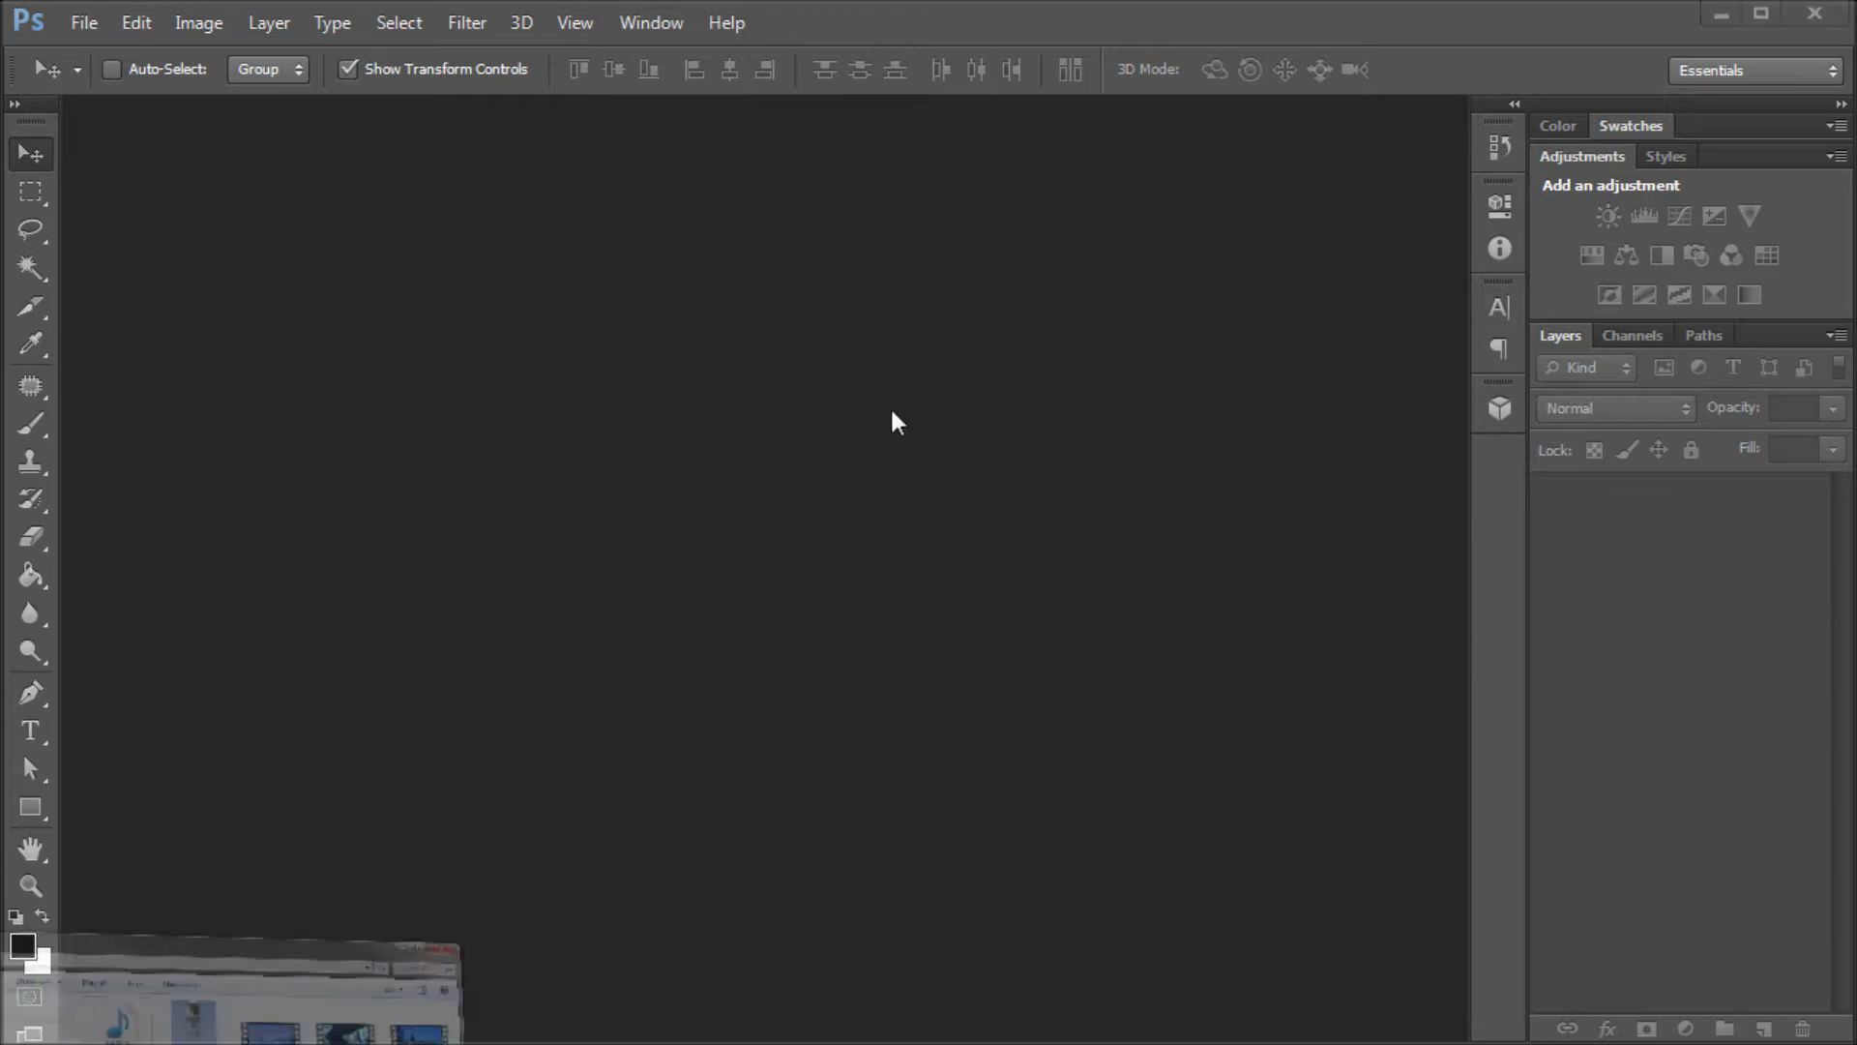
pyautogui.moveTo(772, 172); pyautogui.dragTo(381, 526)
pyautogui.moveTo(773, 699); pyautogui.dragTo(1120, 350)
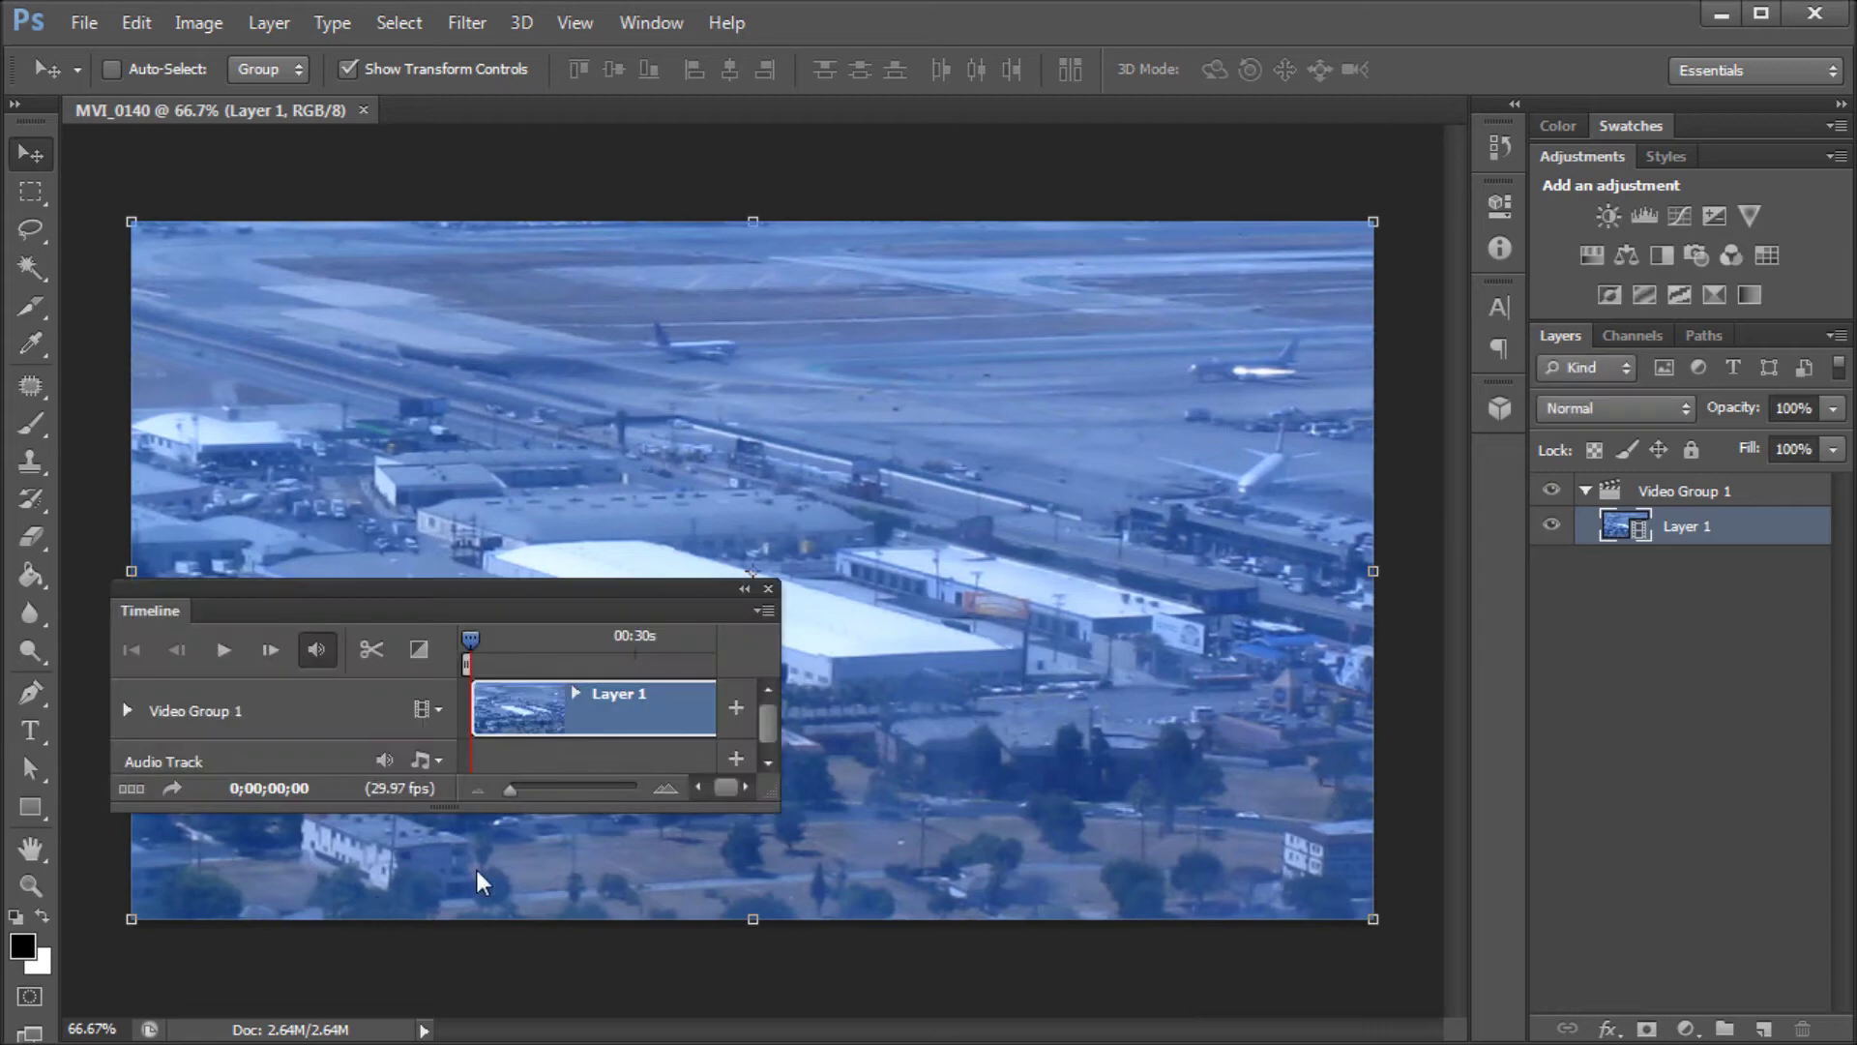
pyautogui.hotkey('alt', 'Tab')
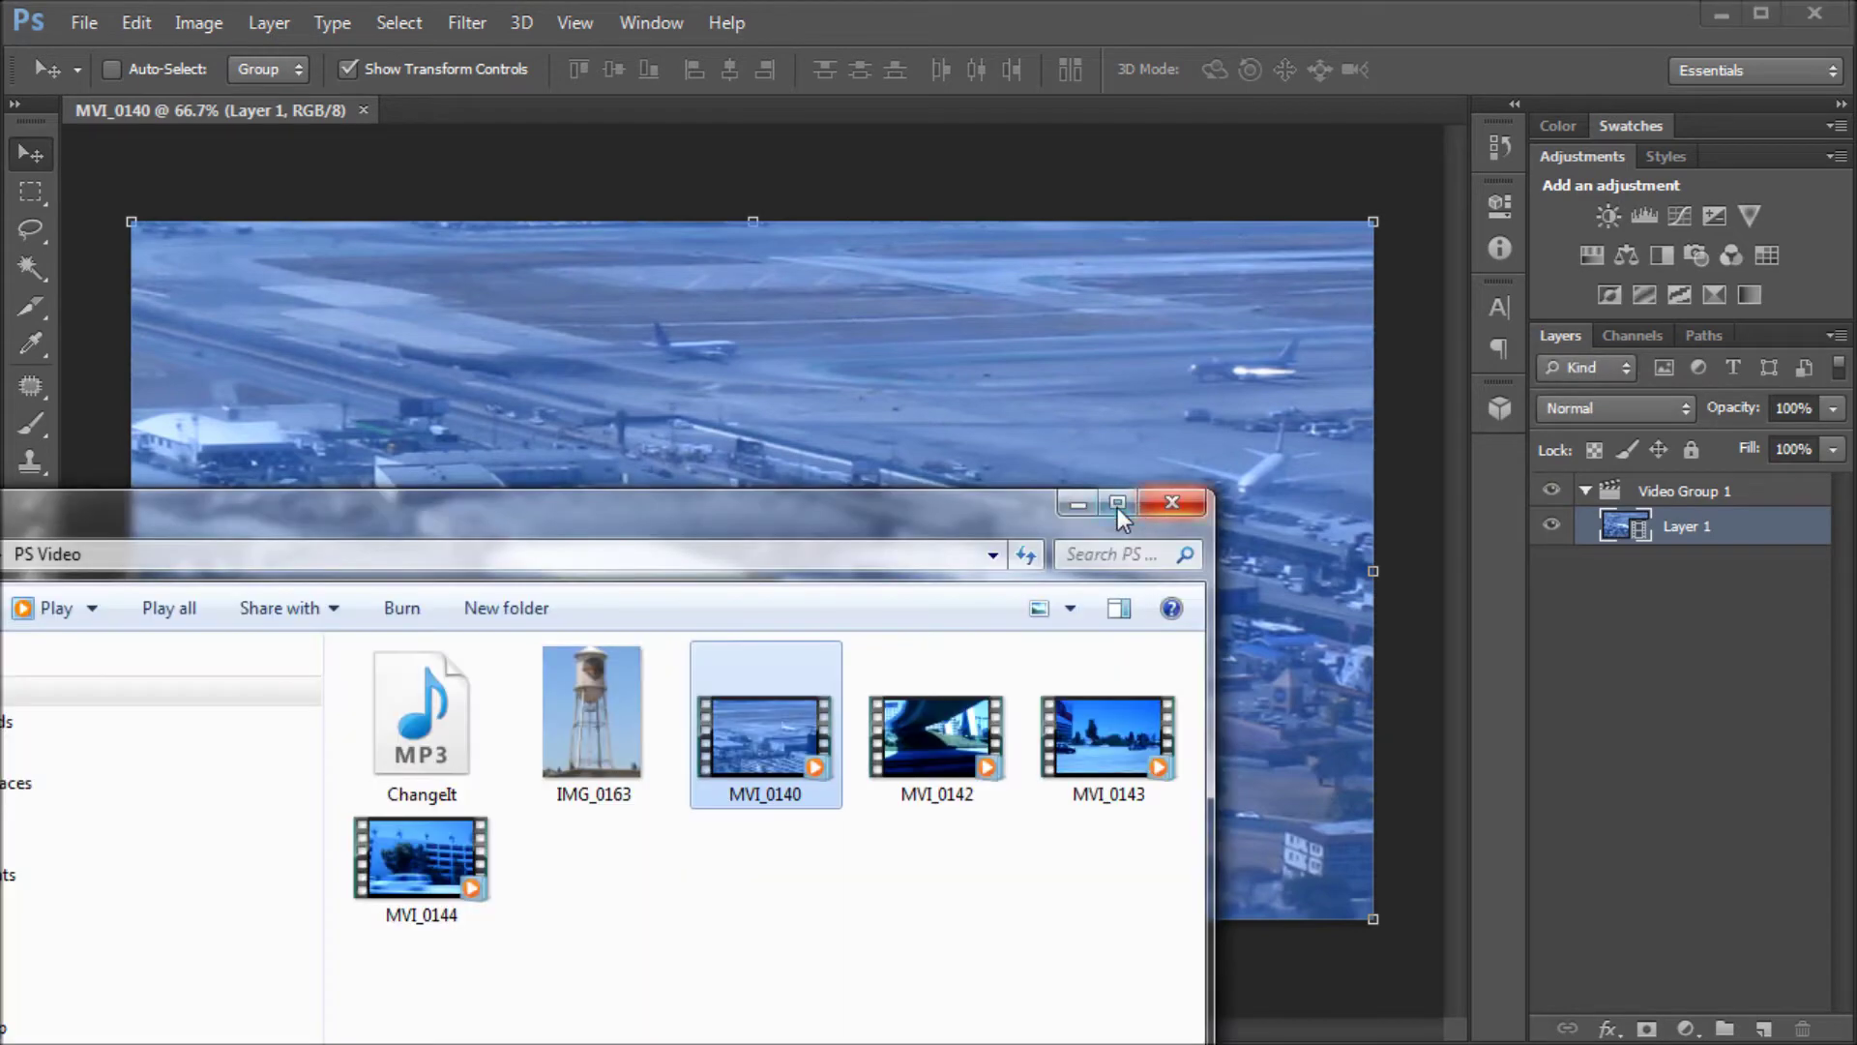
pyautogui.click(1078, 503)
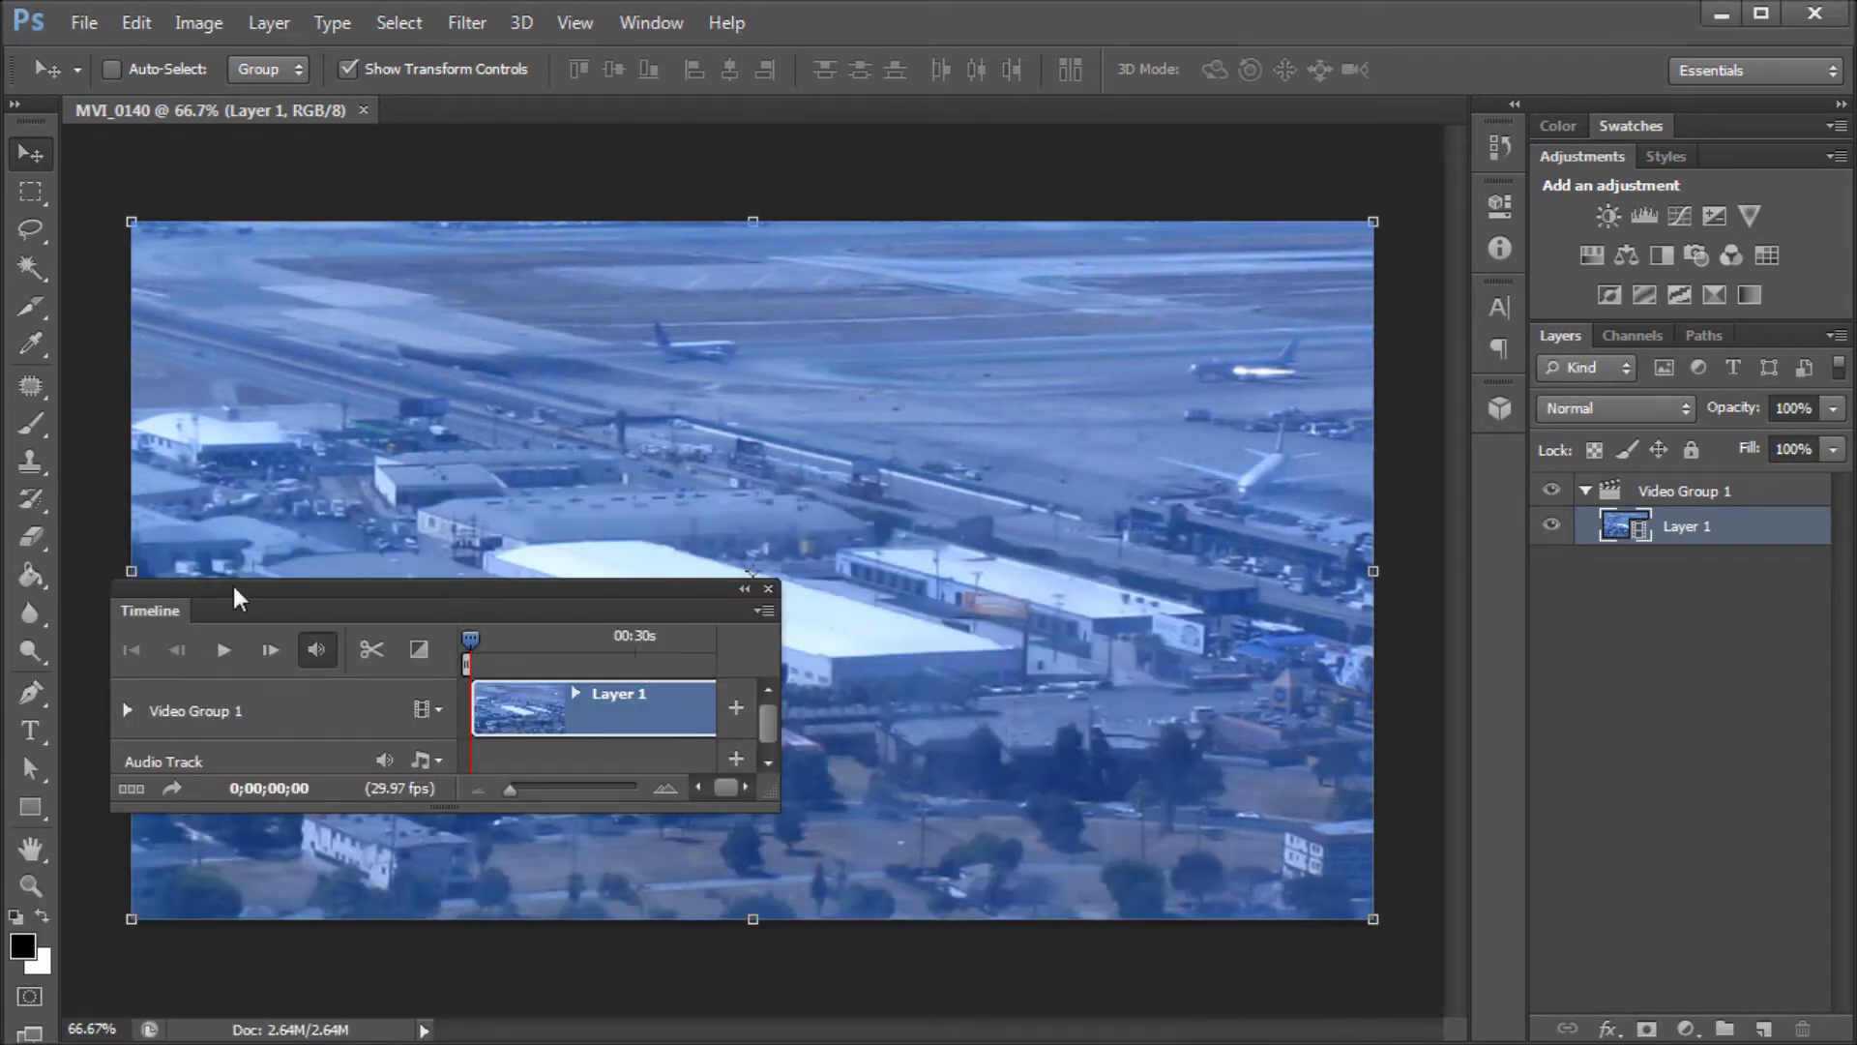
# - Dock the Timeline beneath the canvas, fit the whole frame in view, and scrub the clip
pyautogui.moveTo(232, 583); pyautogui.dragTo(633, 1013)
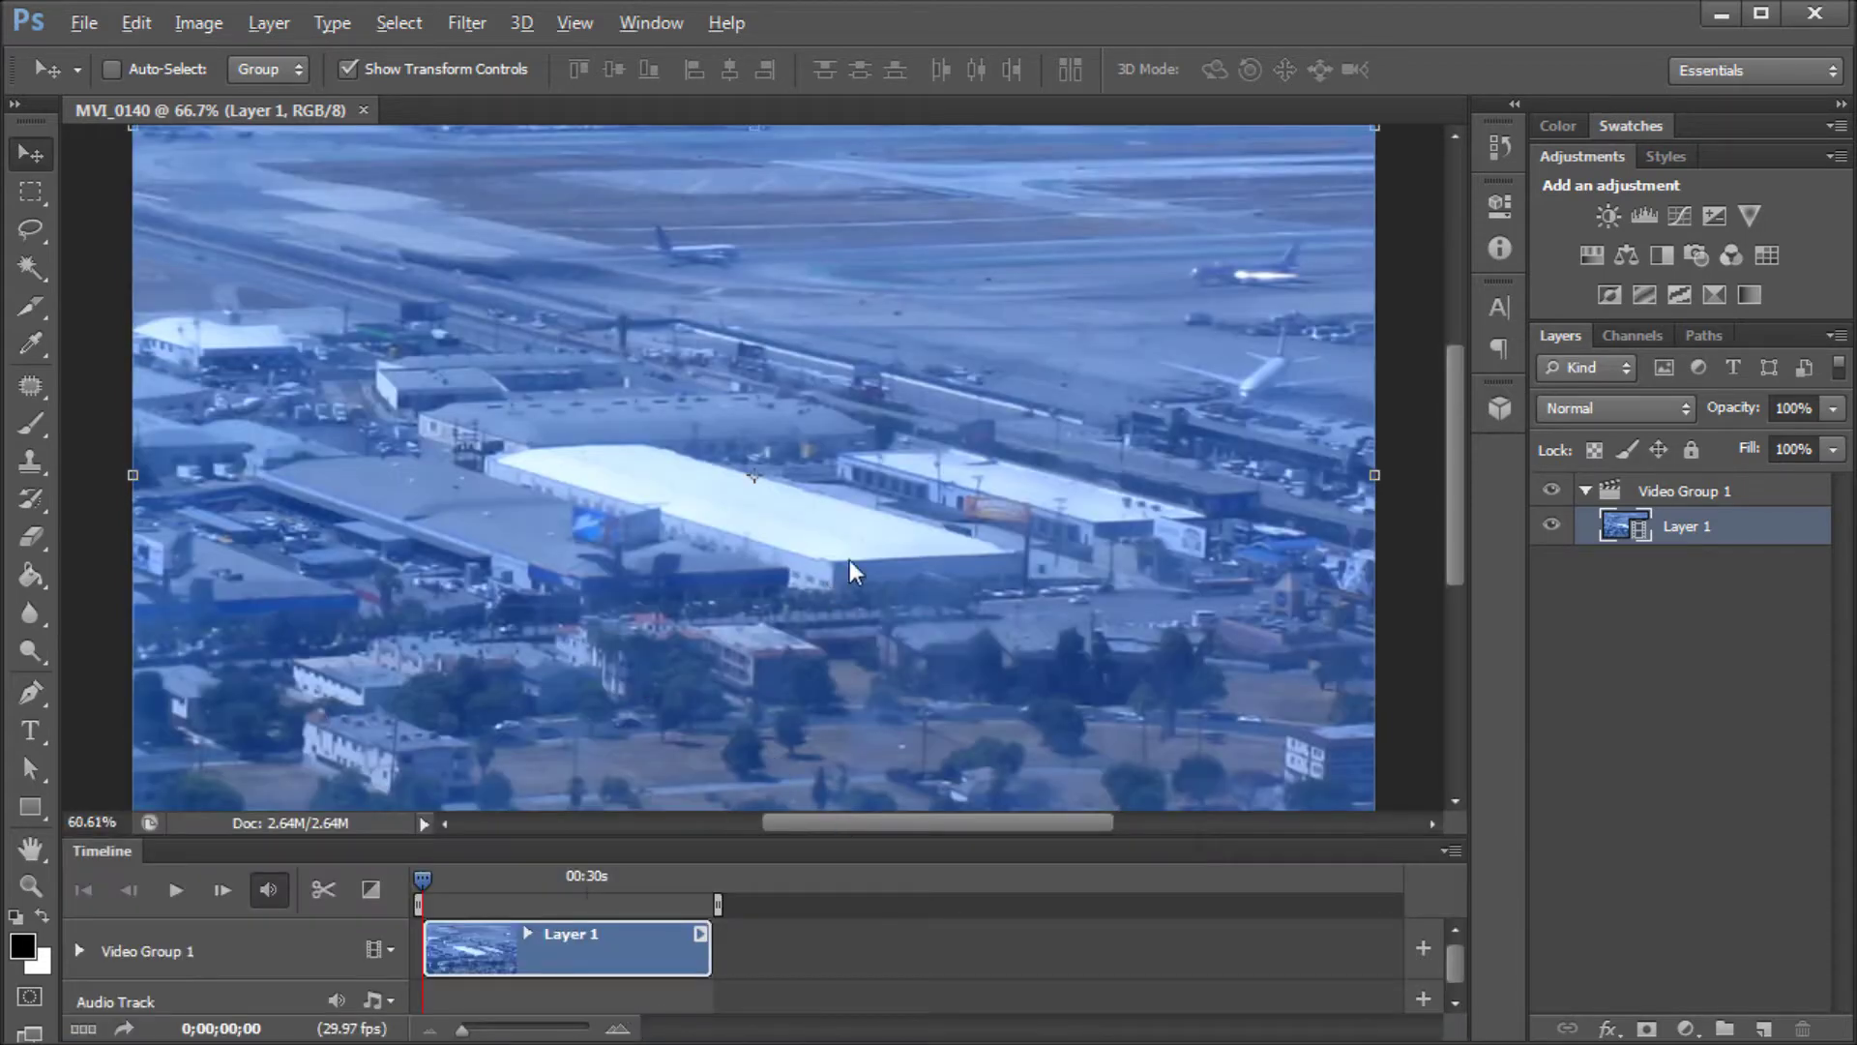
pyautogui.hotkey('ctrl', '0')
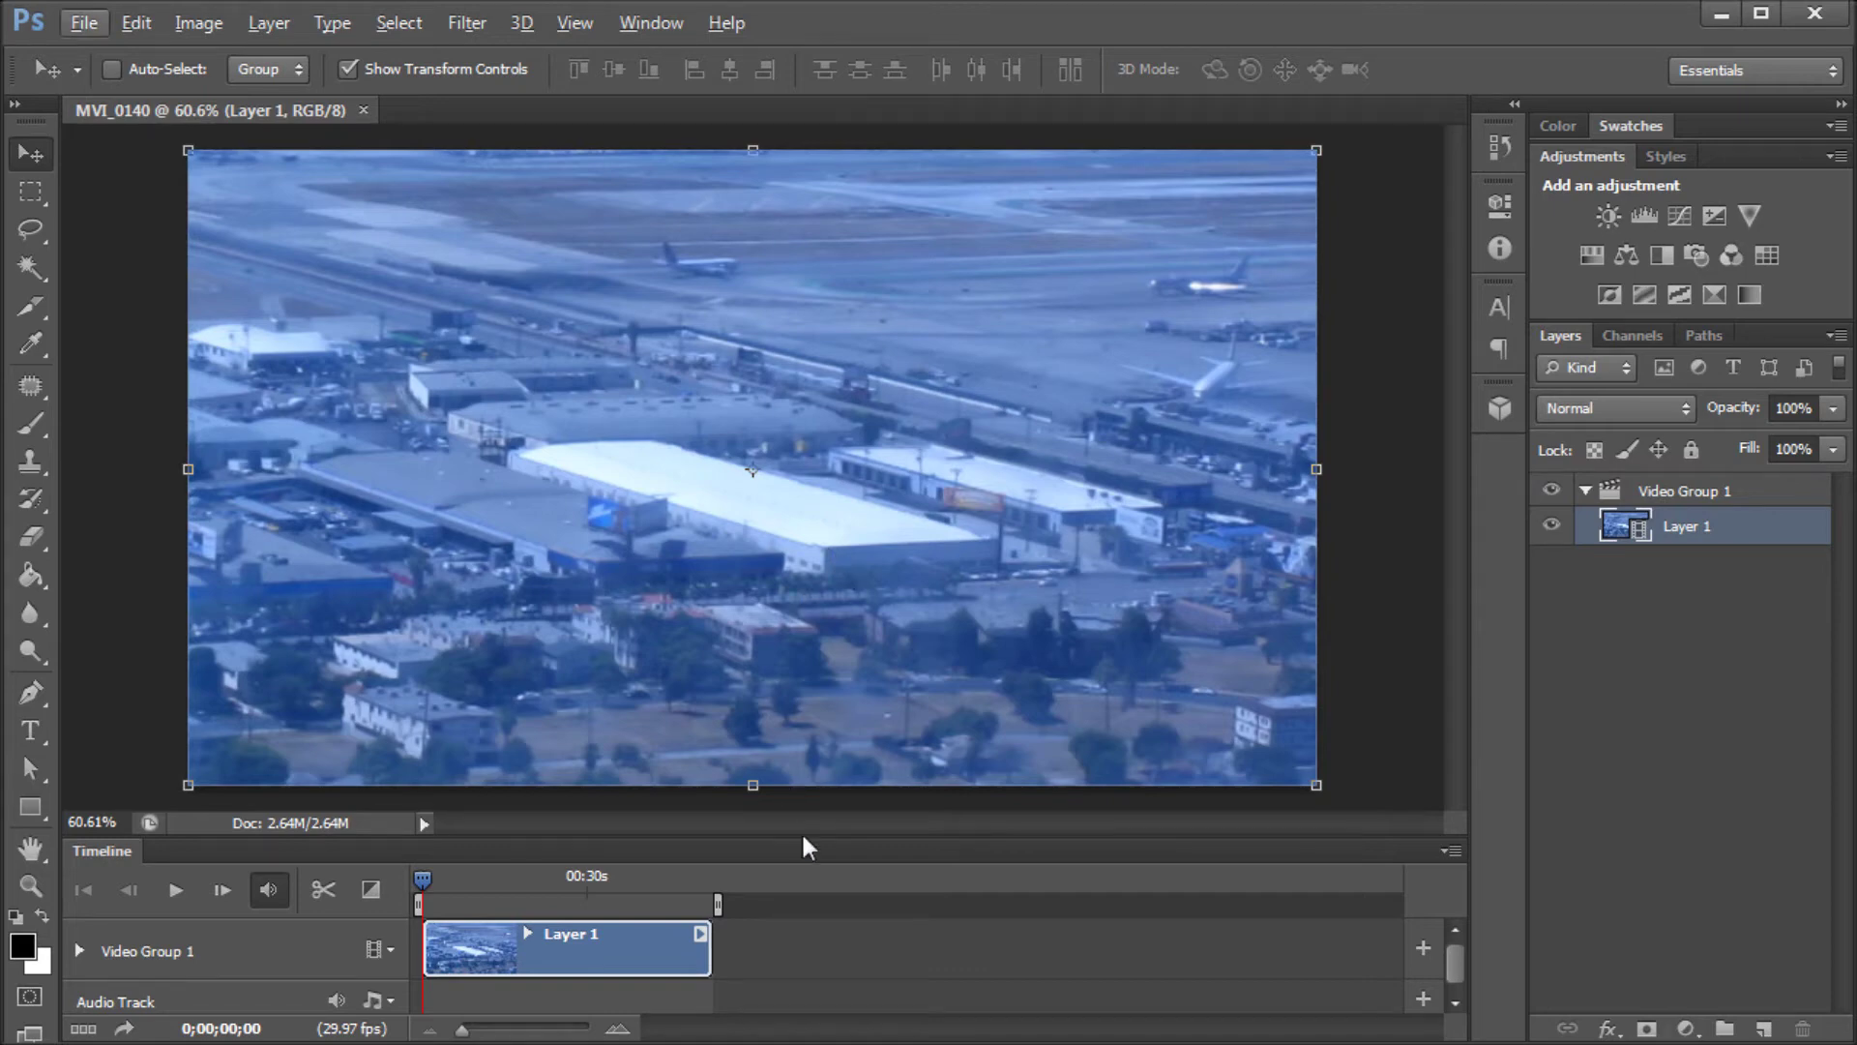
pyautogui.moveTo(829, 838); pyautogui.dragTo(839, 797)
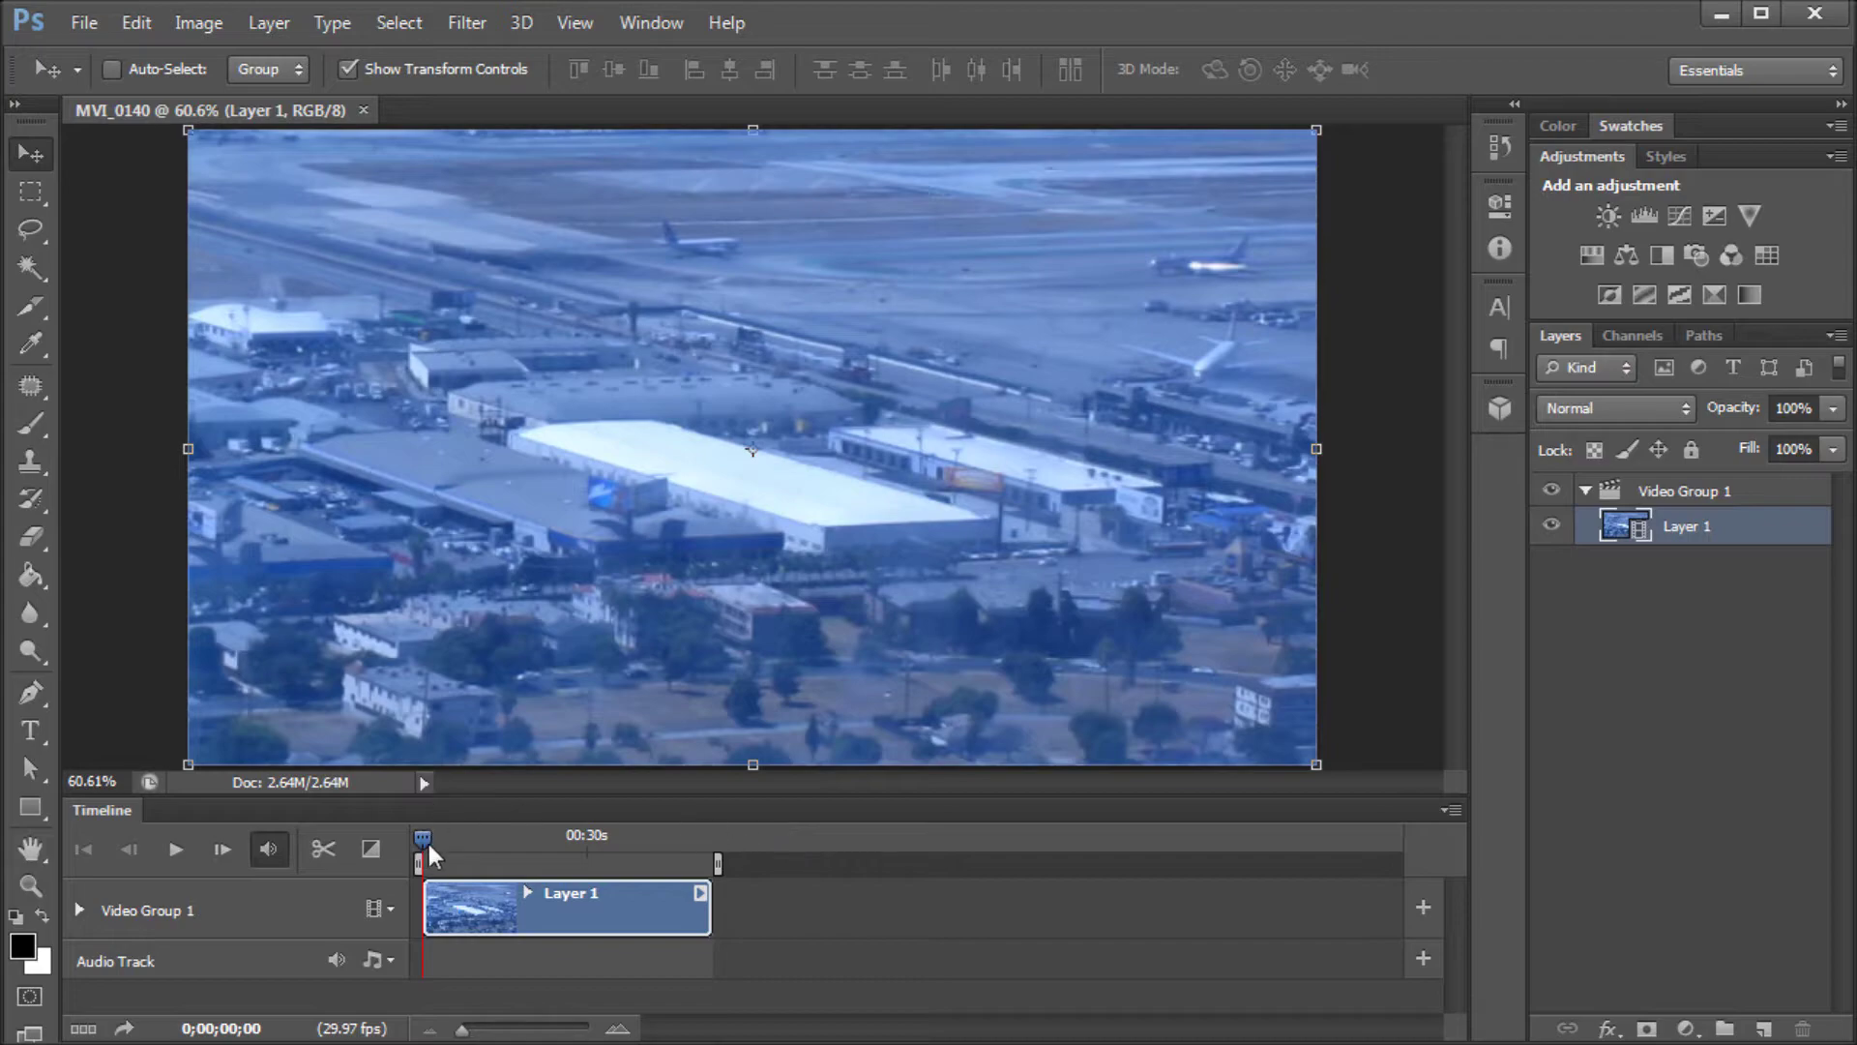
pyautogui.moveTo(423, 840); pyautogui.dragTo(486, 861)
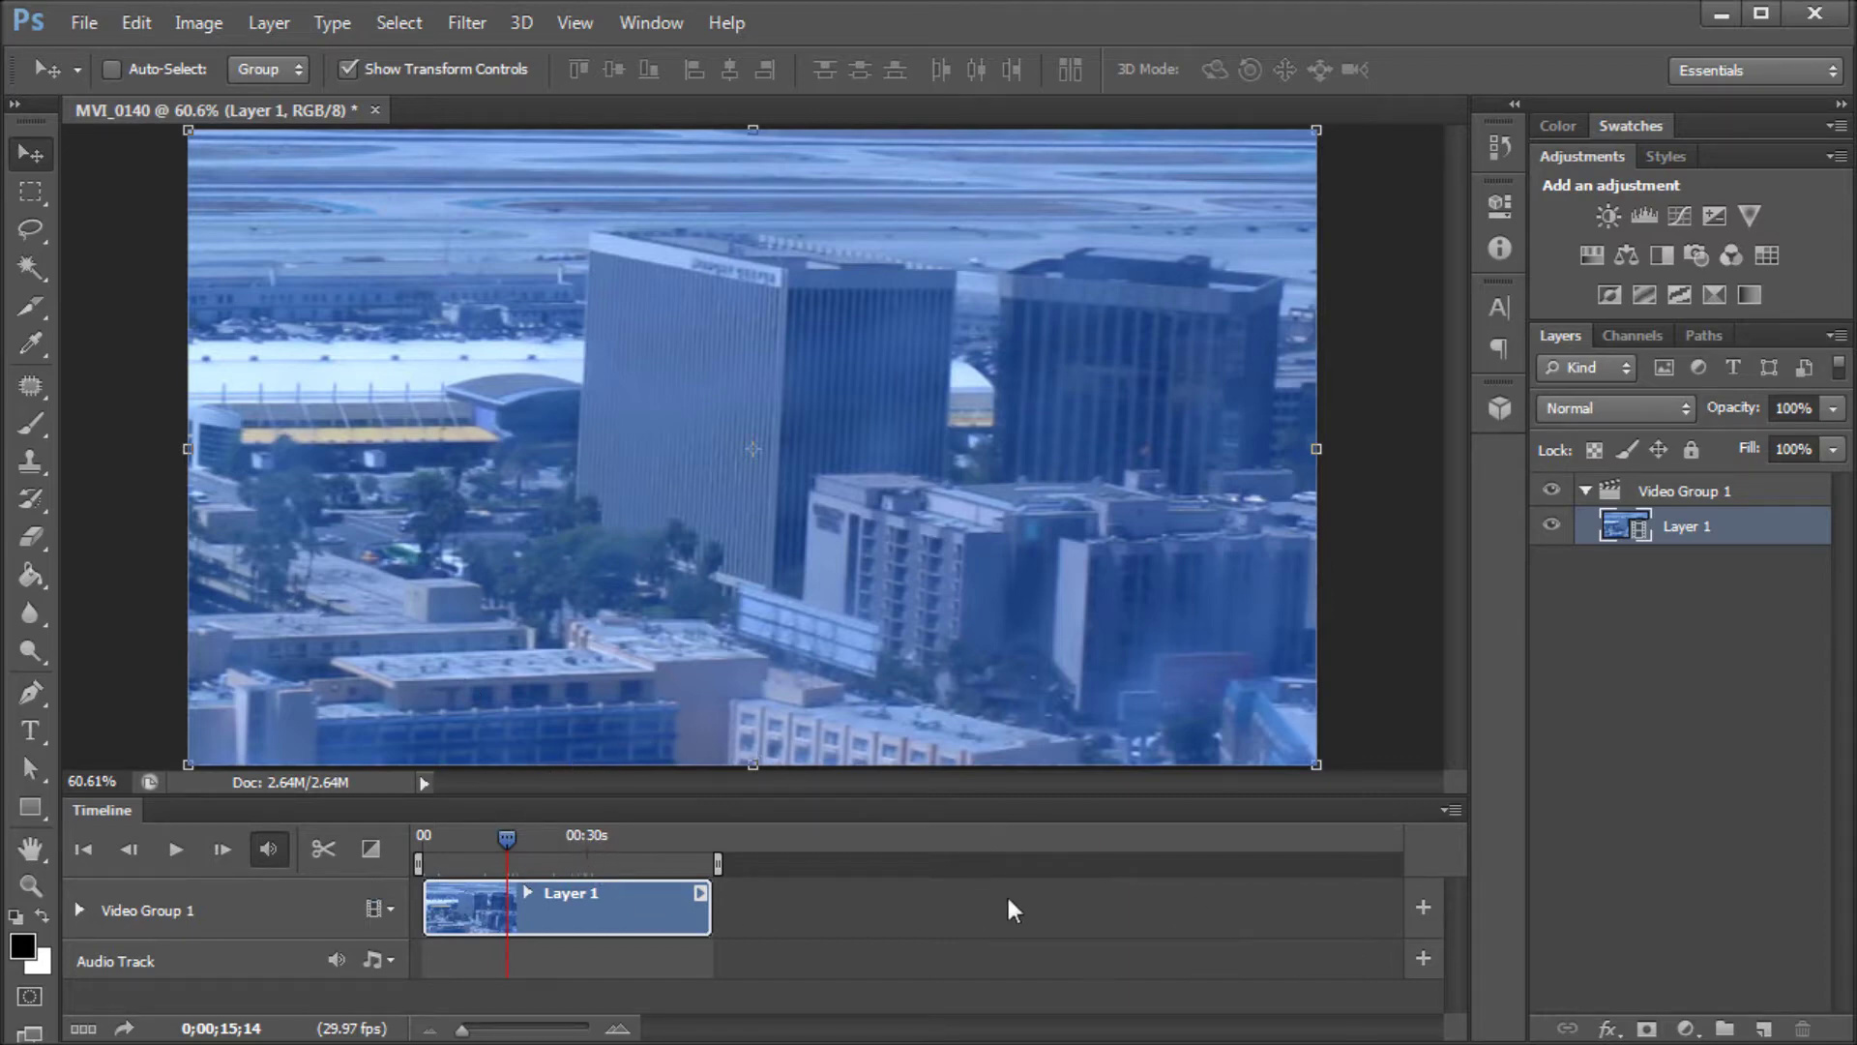
pyautogui.click(1423, 907)
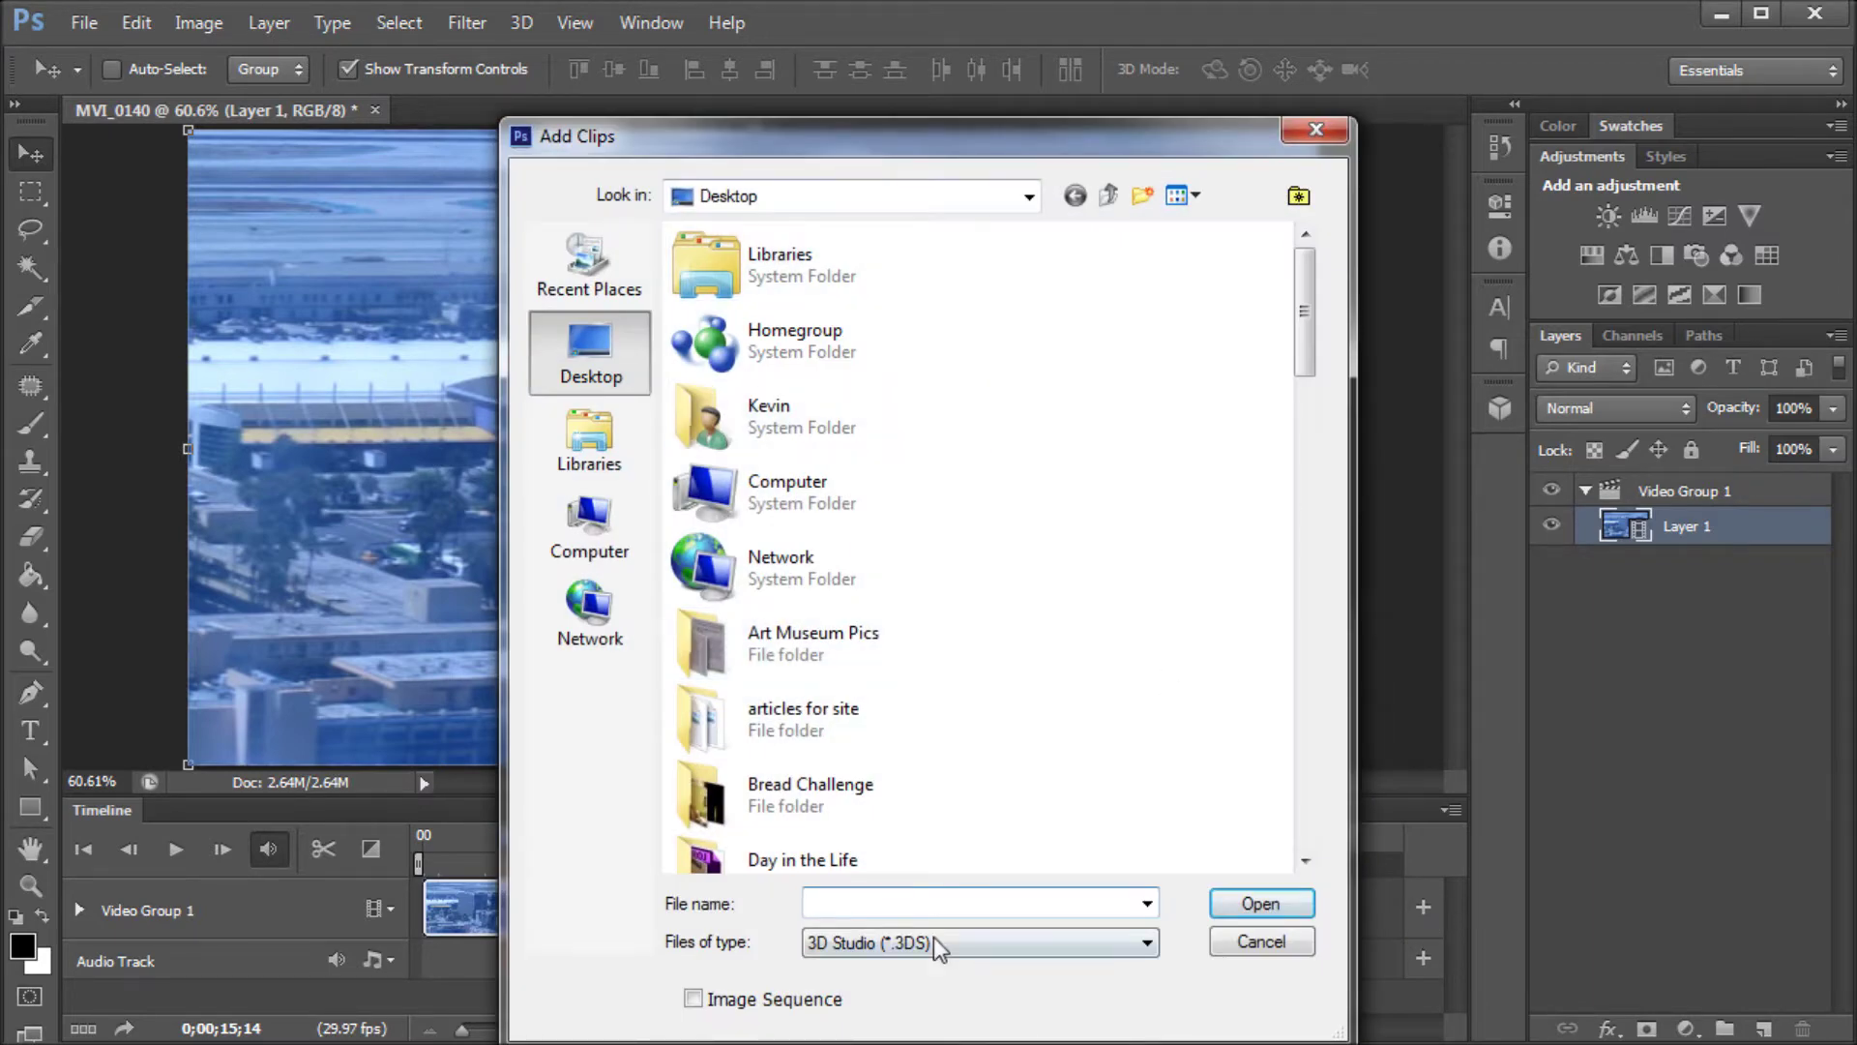
# - Browse to the PS Video folder and show files of All Formats
pyautogui.write('PS')
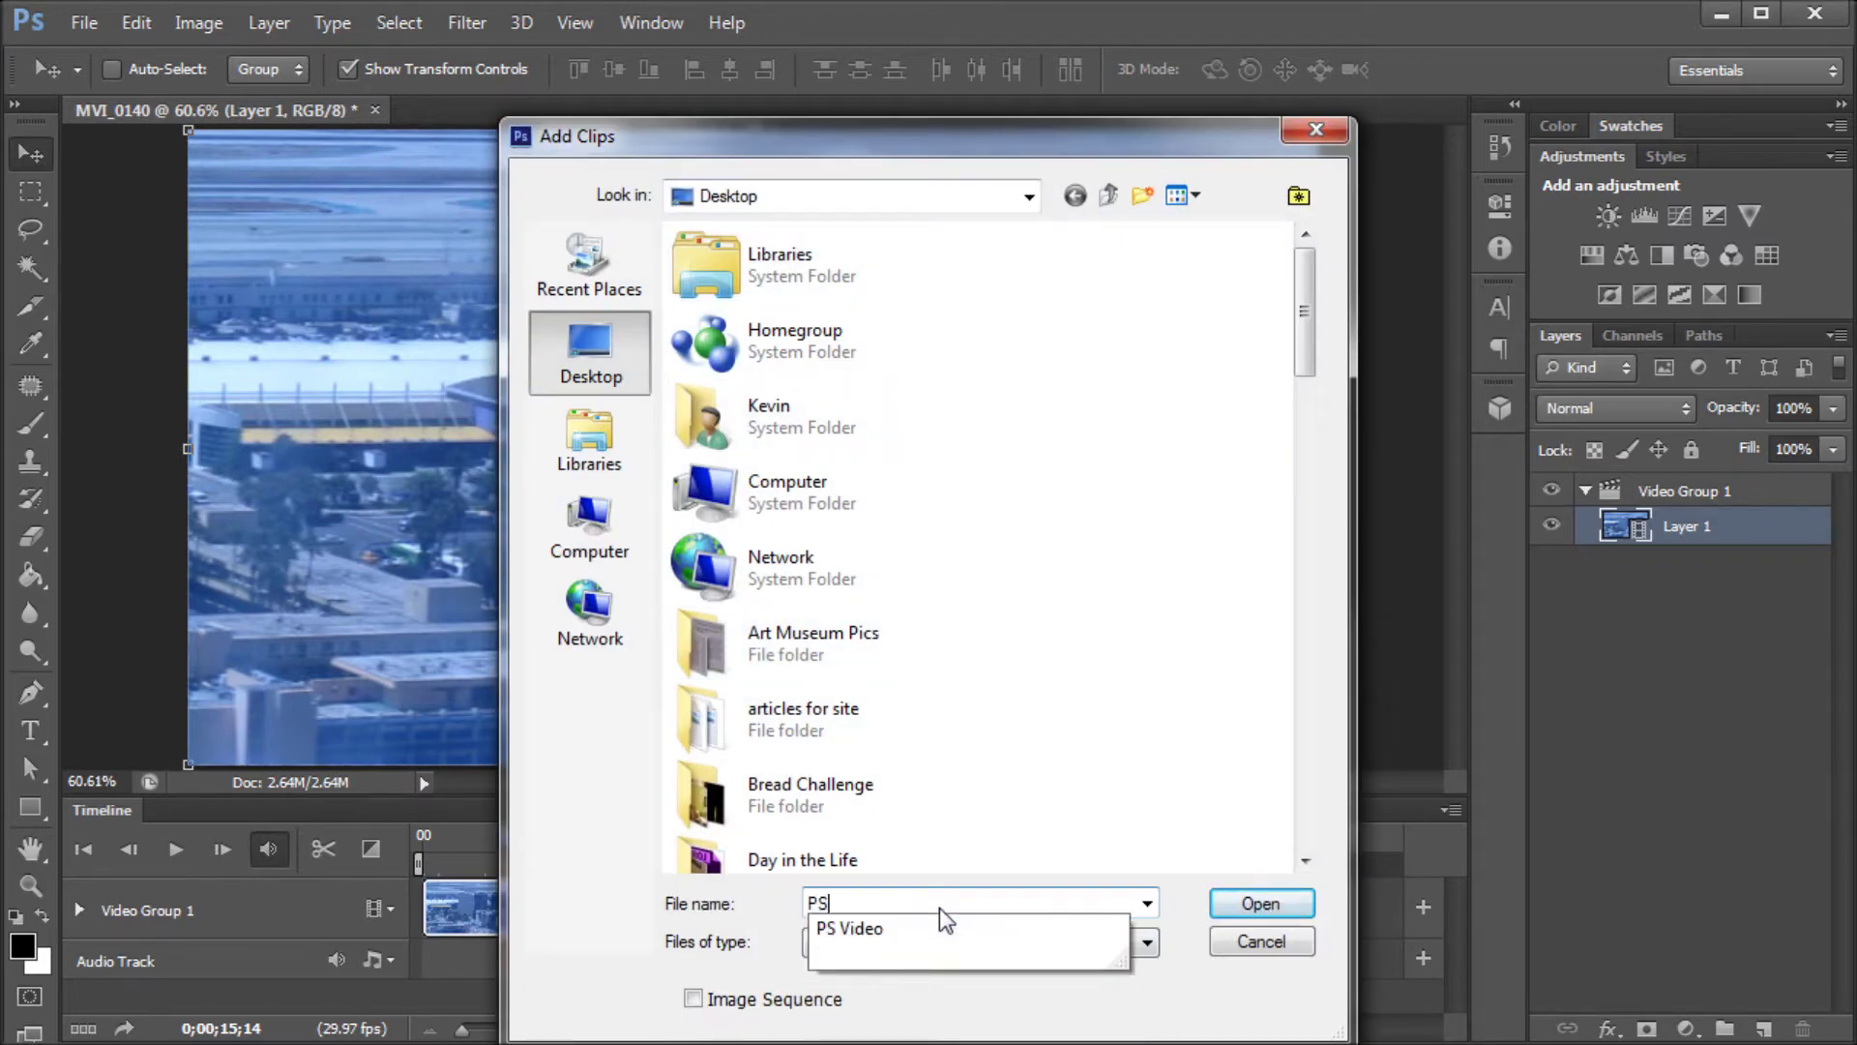
pyautogui.click(914, 927)
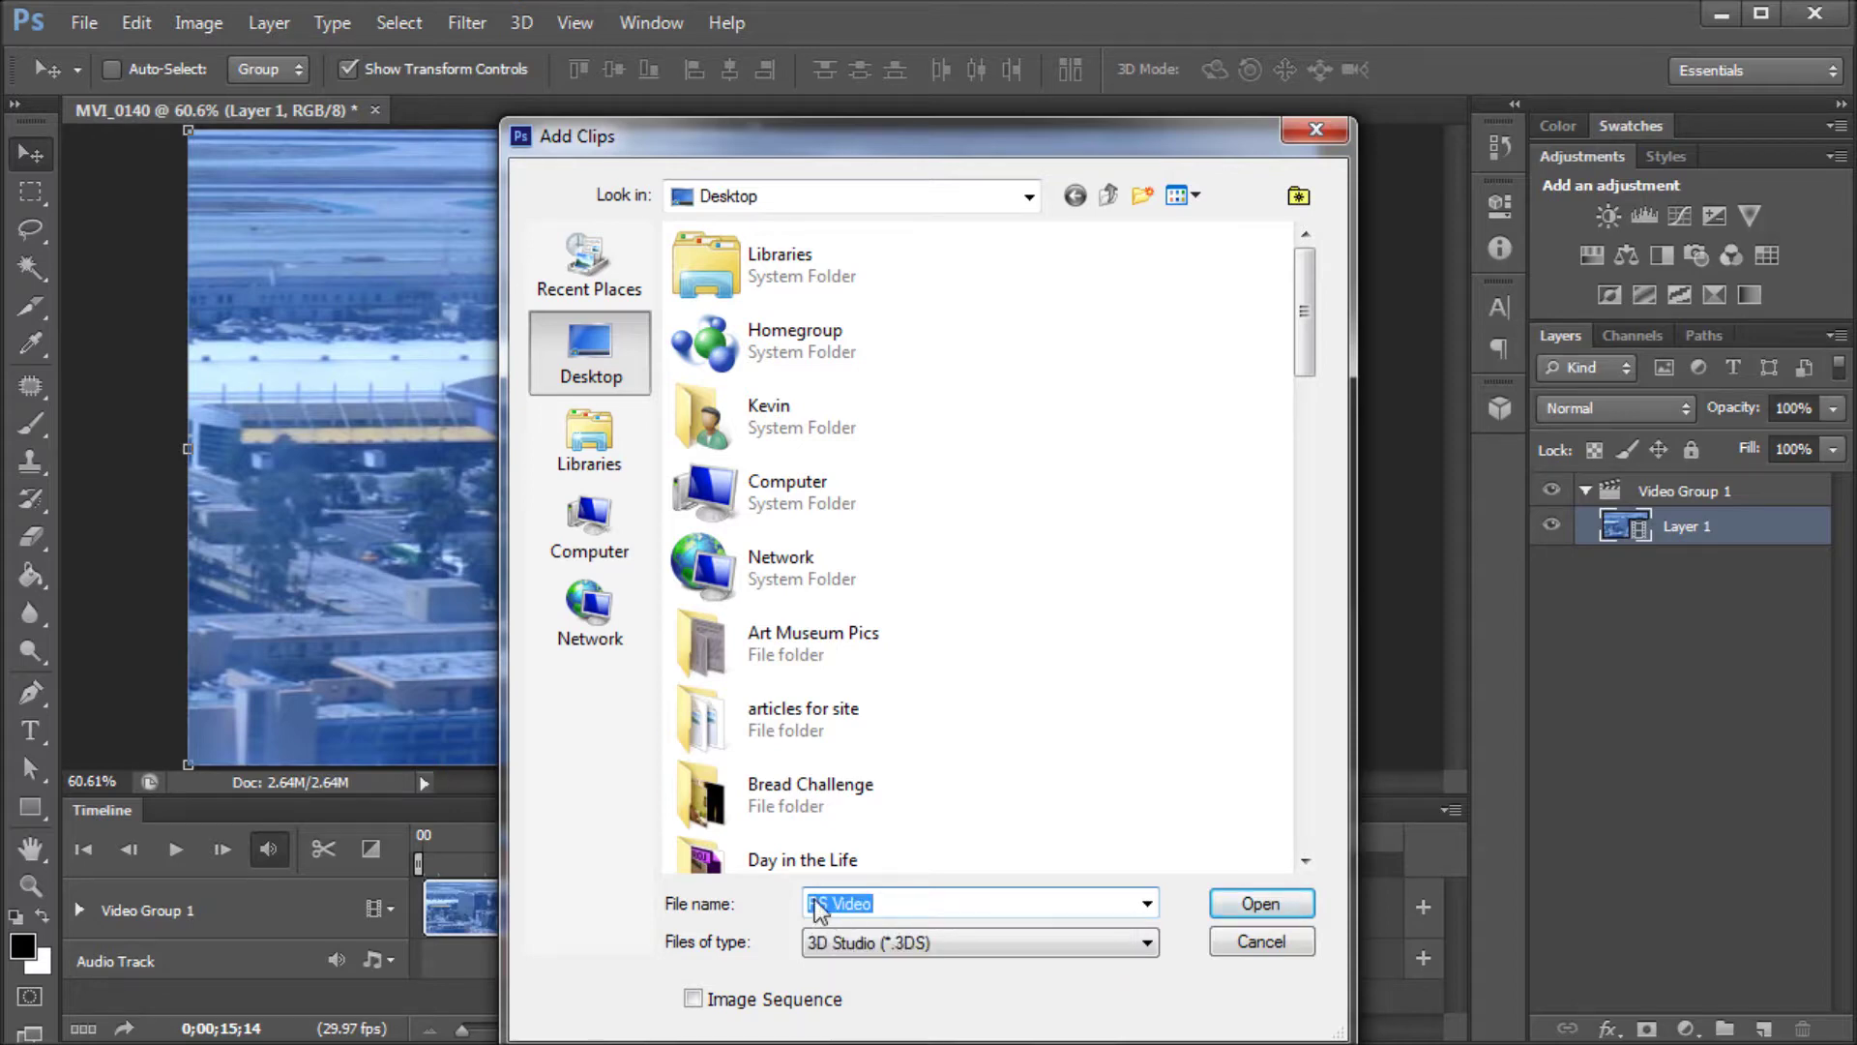
pyautogui.click(1257, 903)
pyautogui.click(1146, 942)
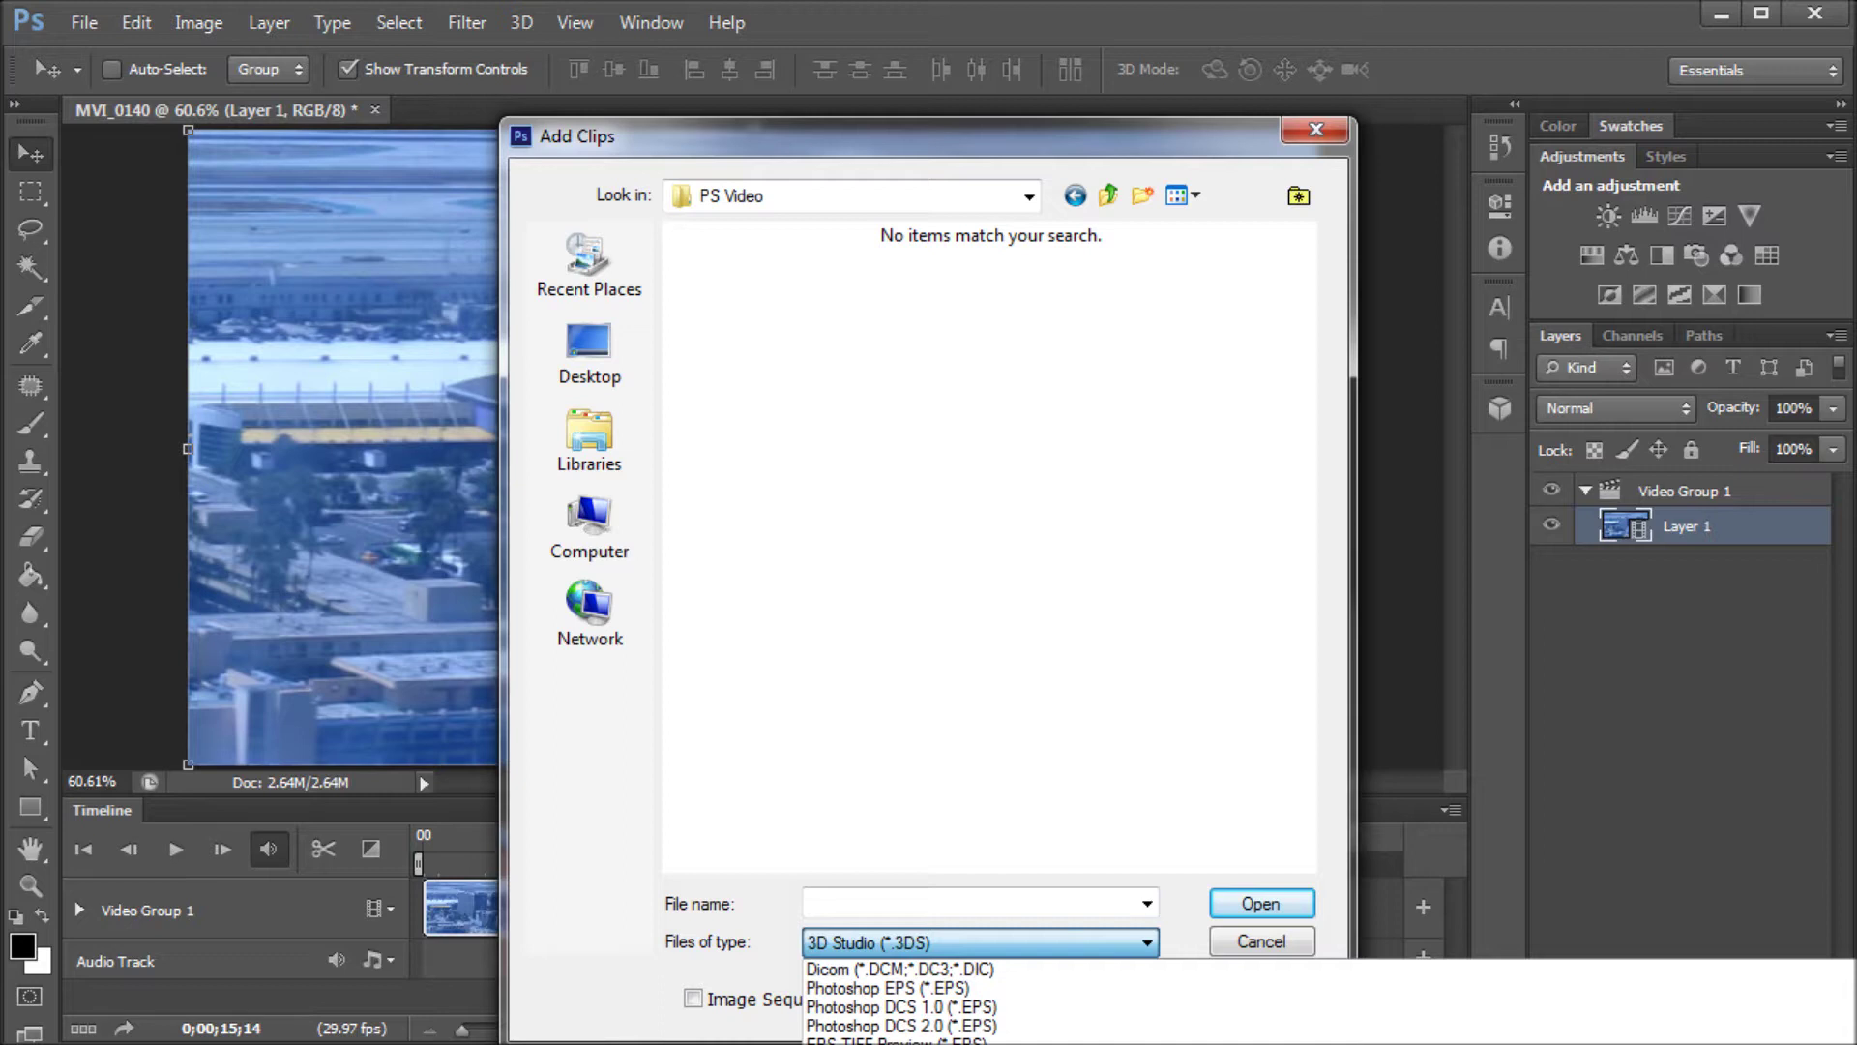
pyautogui.press('Home')
pyautogui.press('Return')
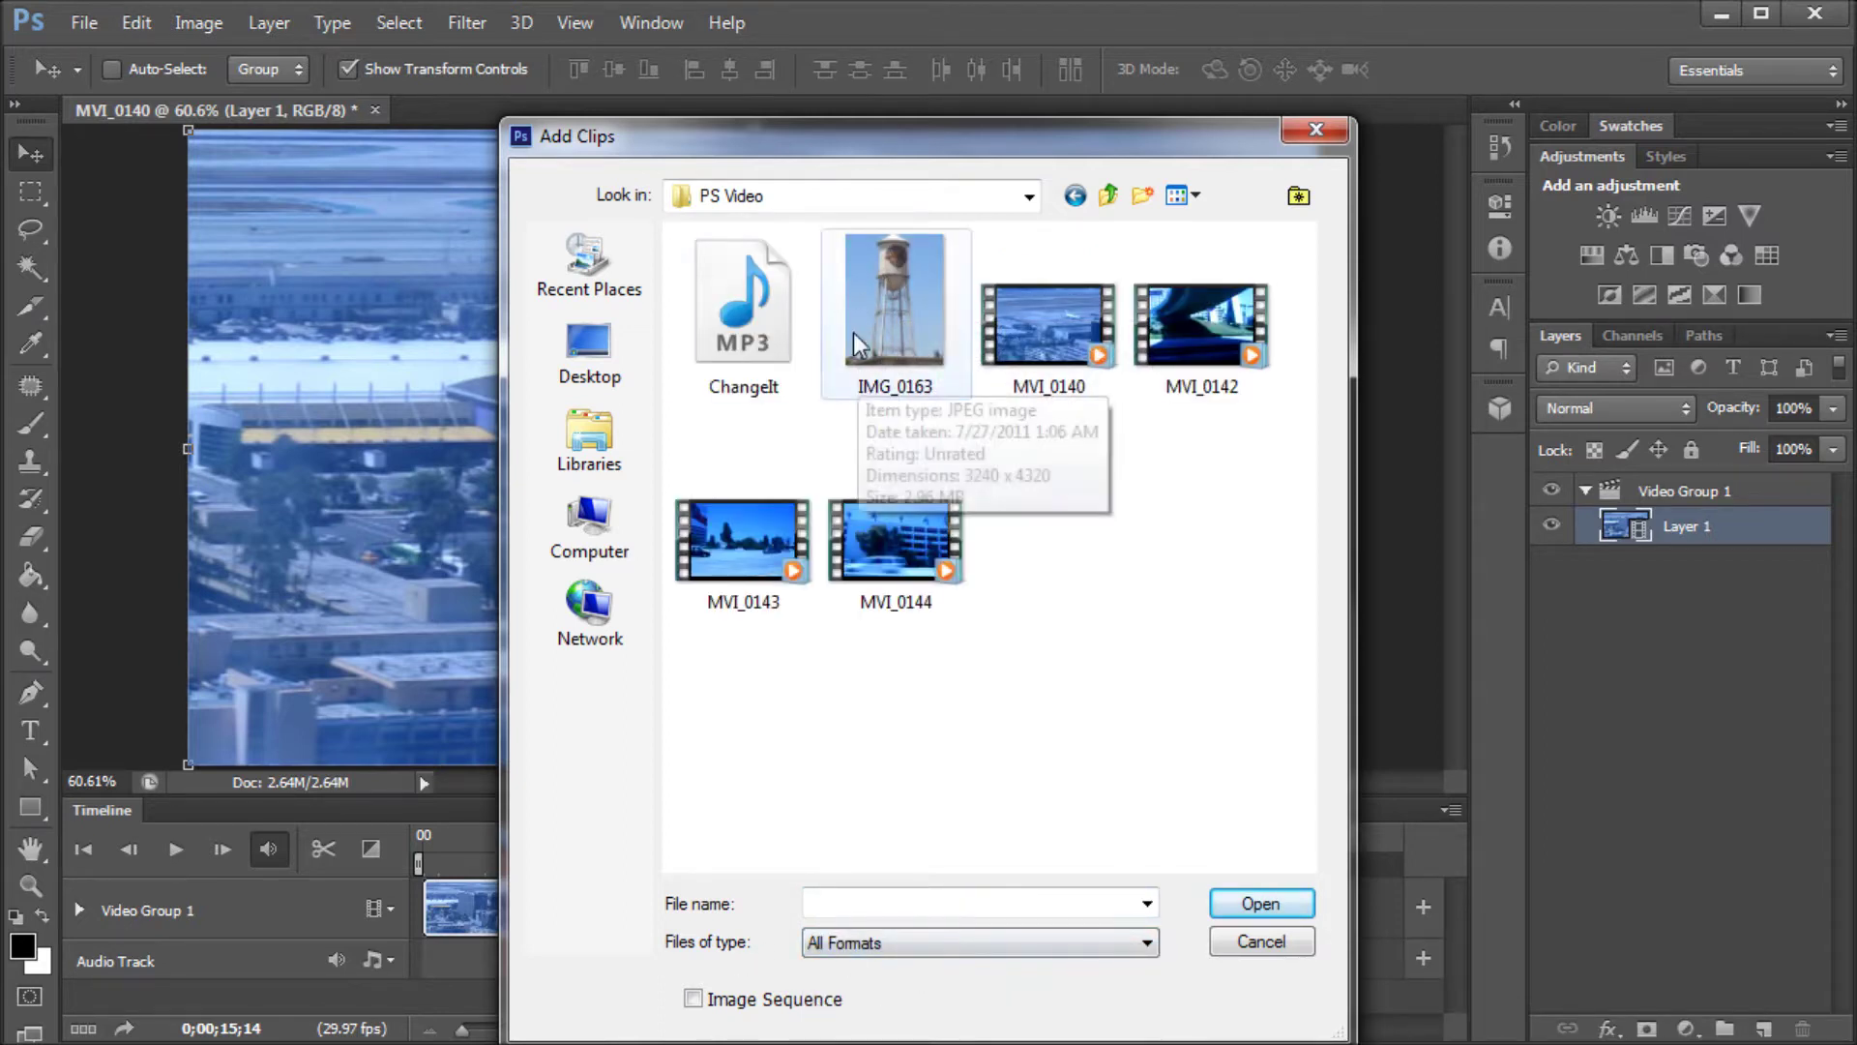
# - Select IMG_0163 through MVI_0144, excluding MVI_0140, and add them as clips
pyautogui.click(743, 309)
pyautogui.click(873, 332)
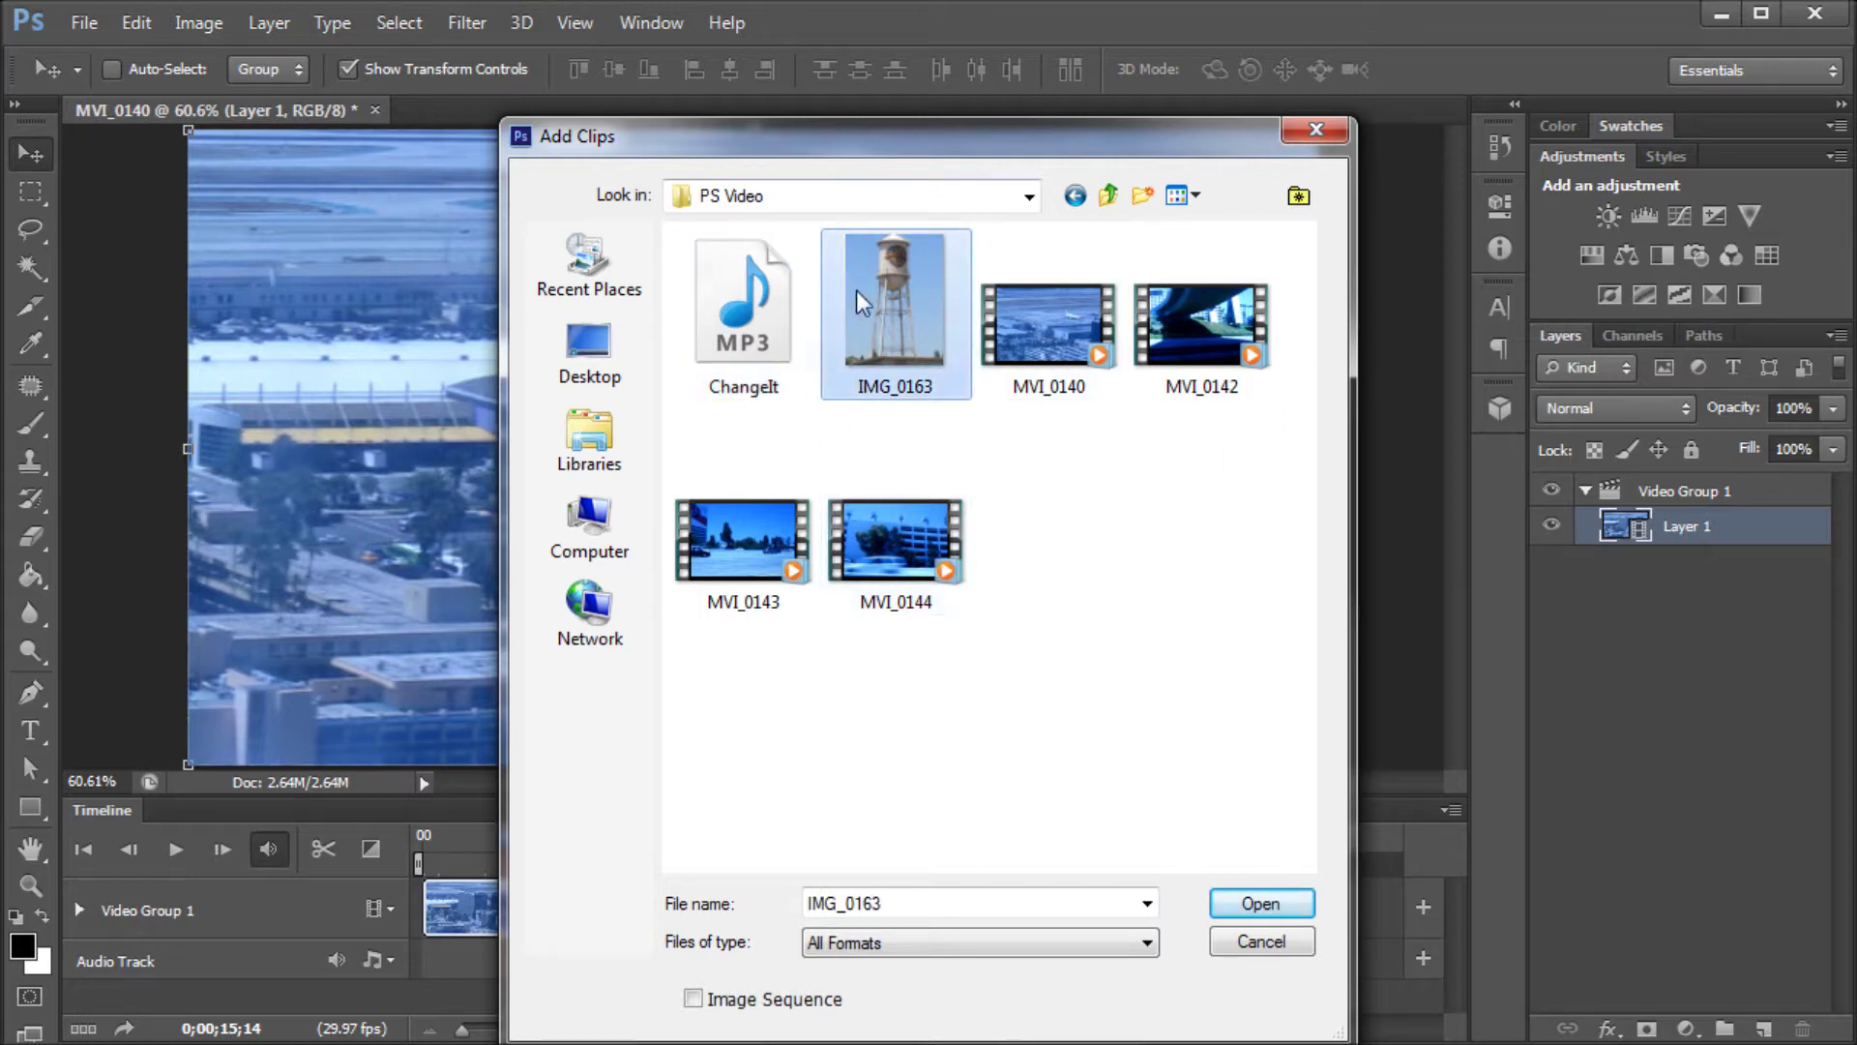
pyautogui.keyDown('shift'); pyautogui.click(913, 590); pyautogui.keyUp('shift')
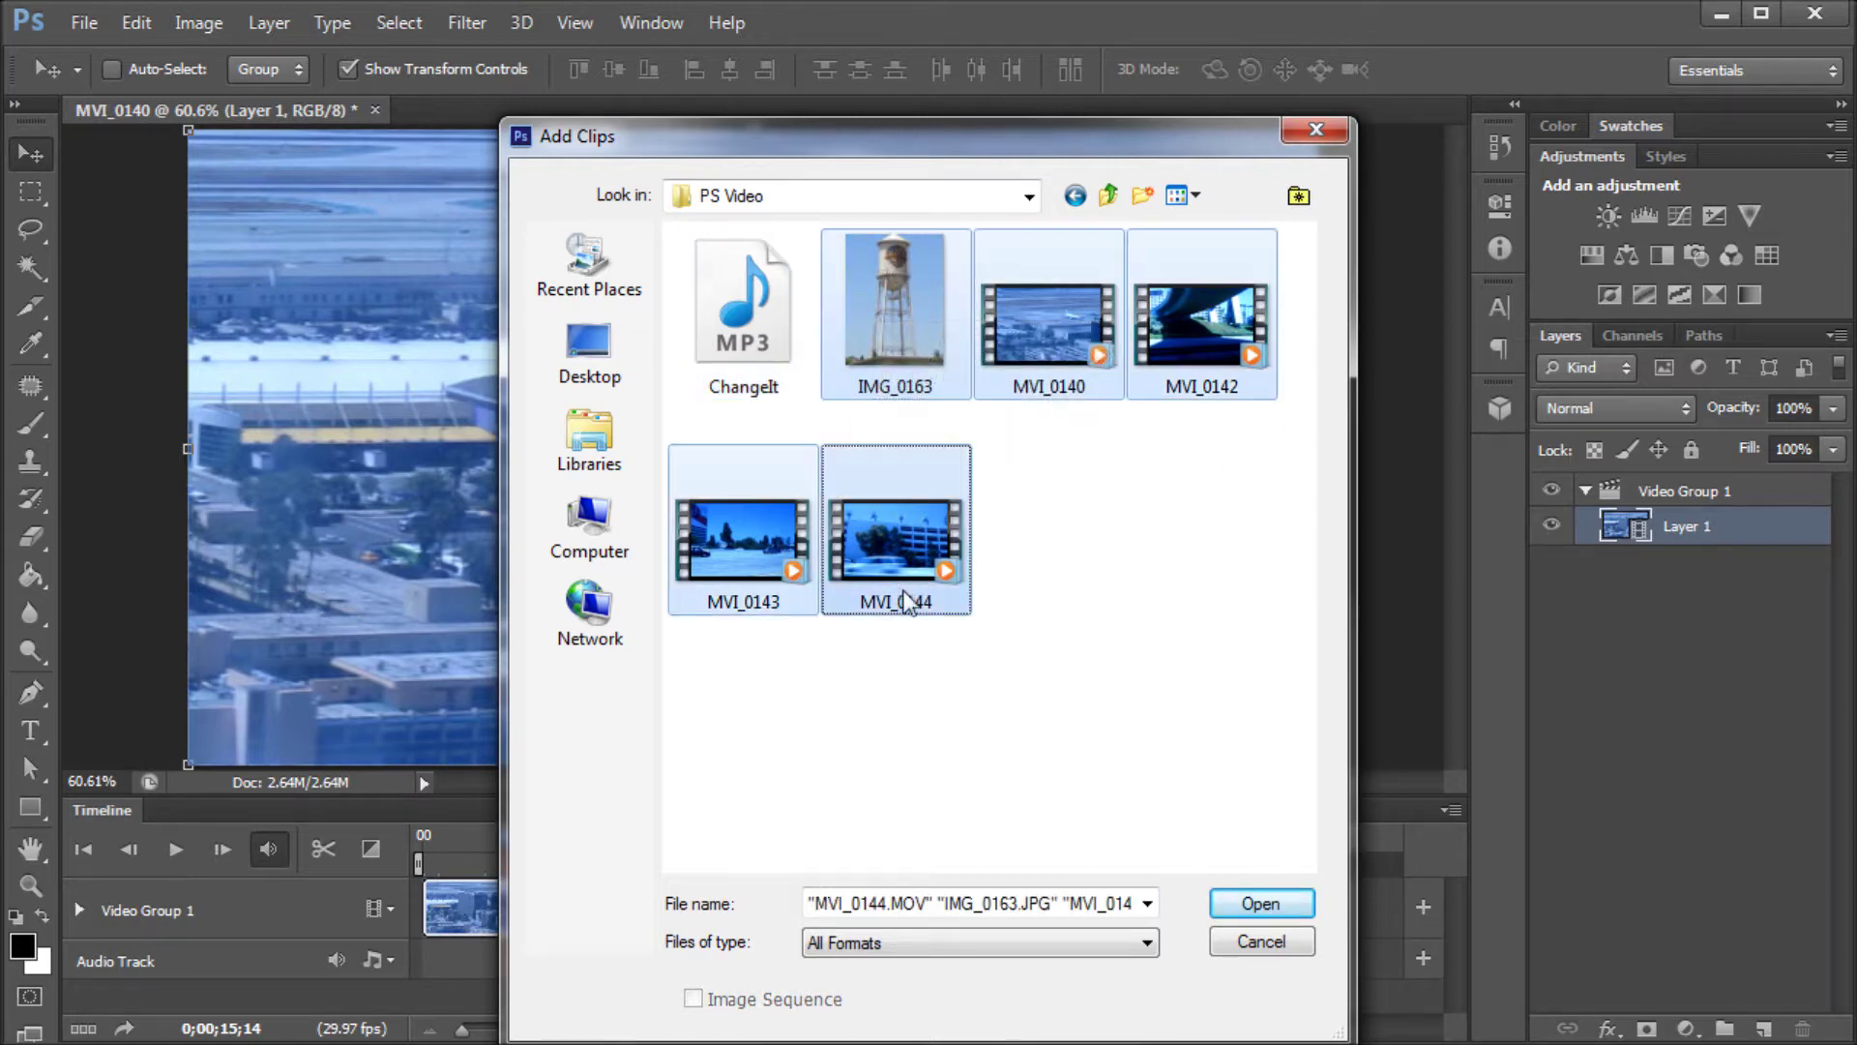
pyautogui.click(1071, 328)
pyautogui.click(886, 313)
pyautogui.keyDown('shift'); pyautogui.click(902, 521); pyautogui.keyUp('shift')
pyautogui.keyDown('ctrl'); pyautogui.click(1035, 354); pyautogui.keyUp('ctrl')
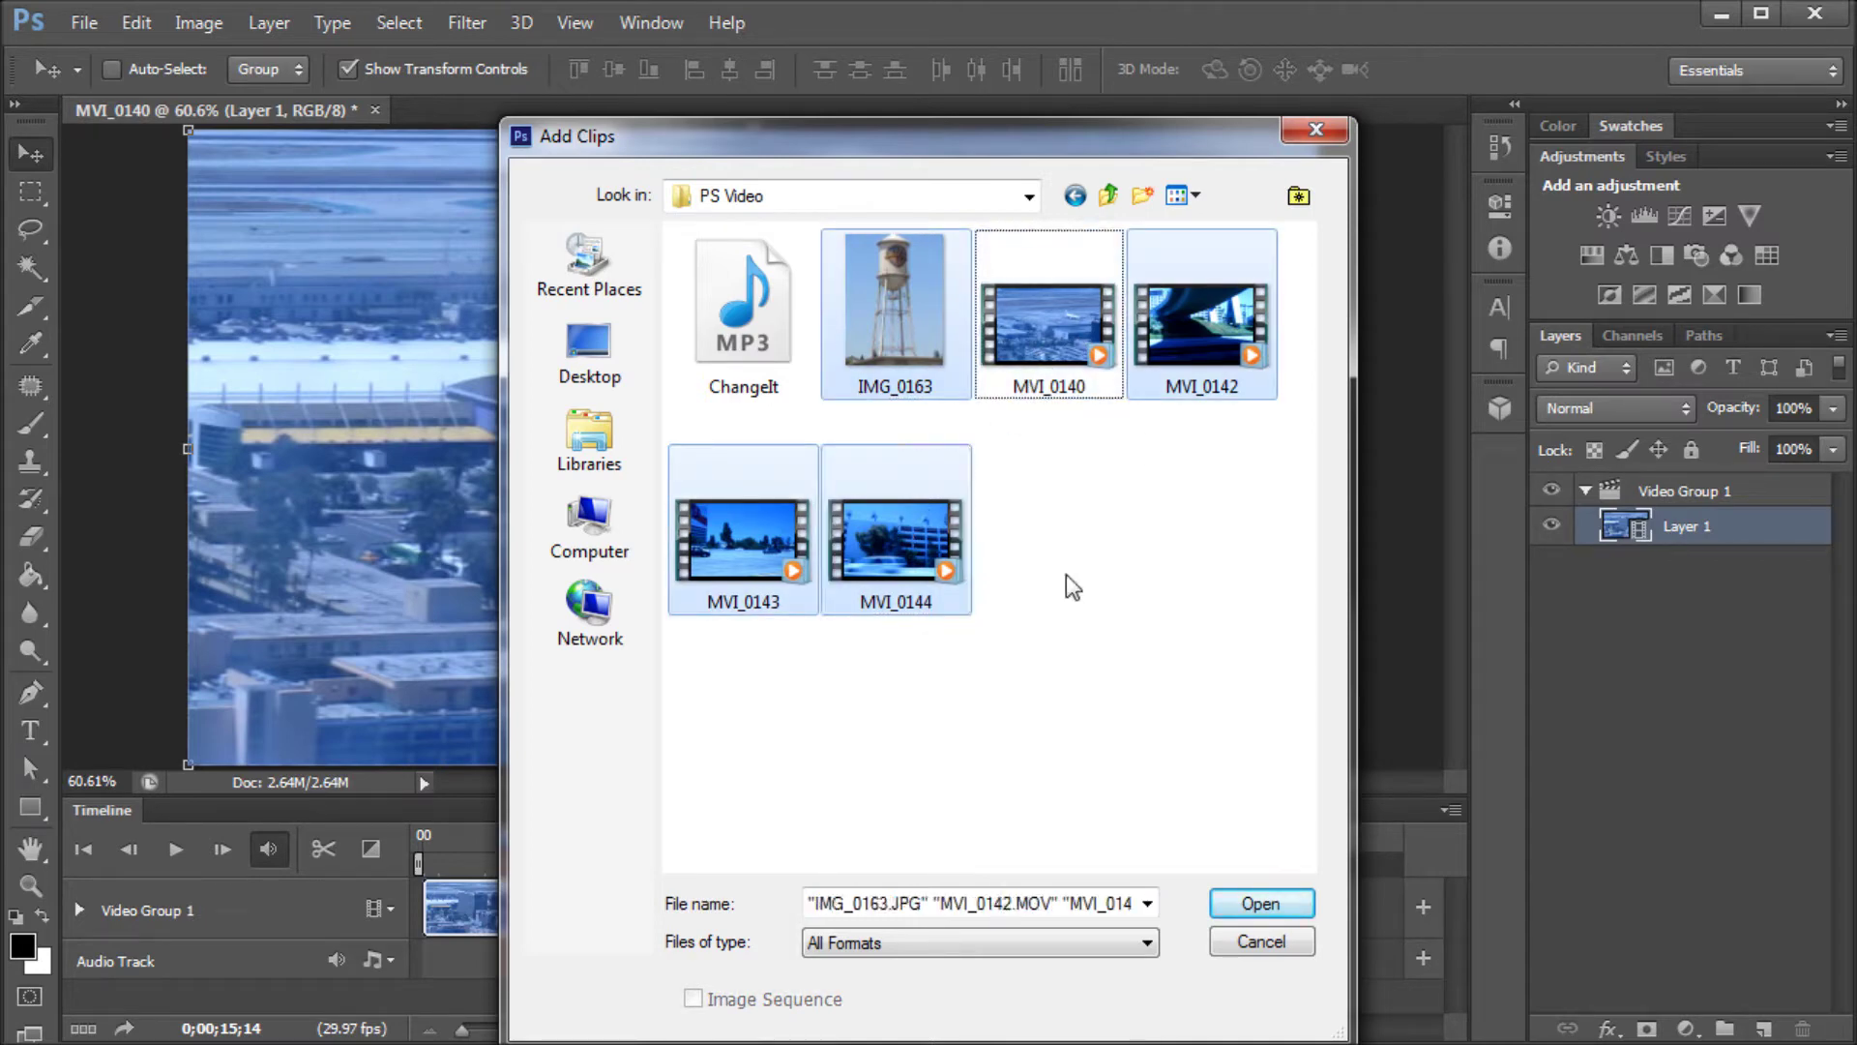
pyautogui.click(1245, 901)
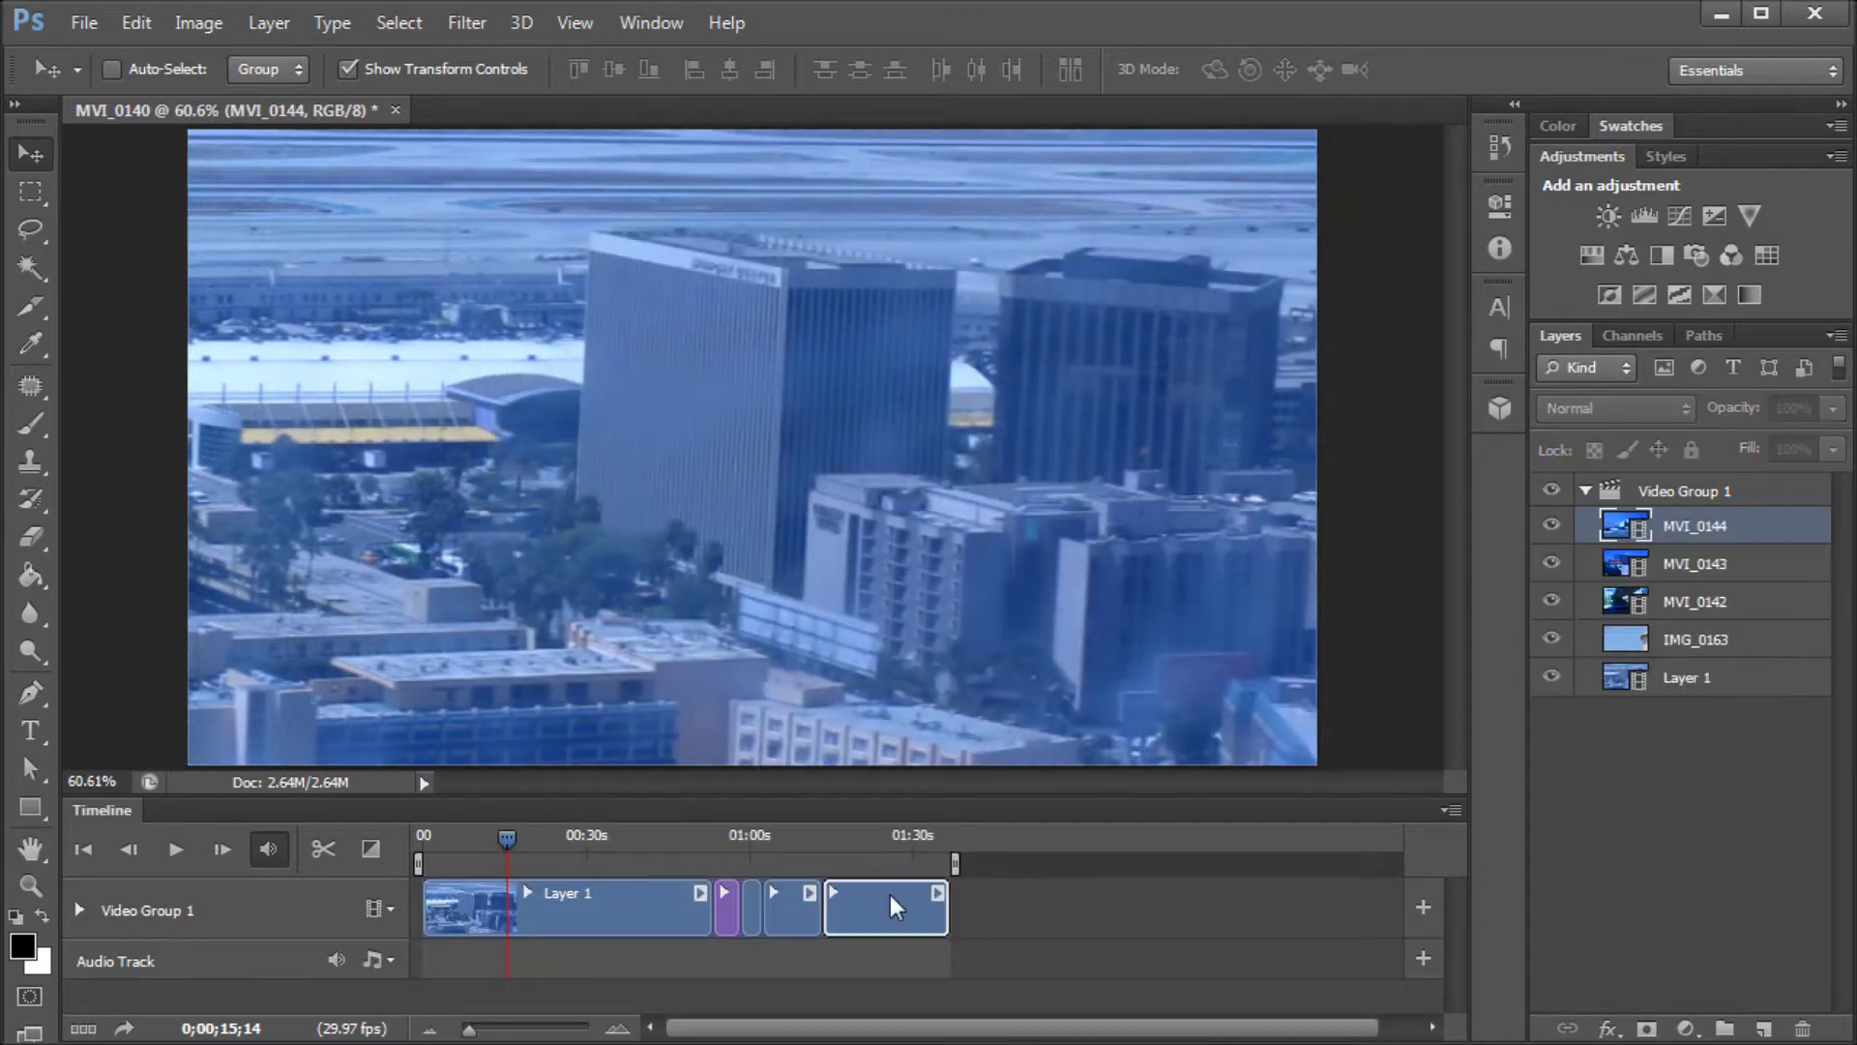
# - Move the playhead later and zoom the timeline to frame level to see all five clips
pyautogui.moveTo(506, 840); pyautogui.dragTo(863, 850)
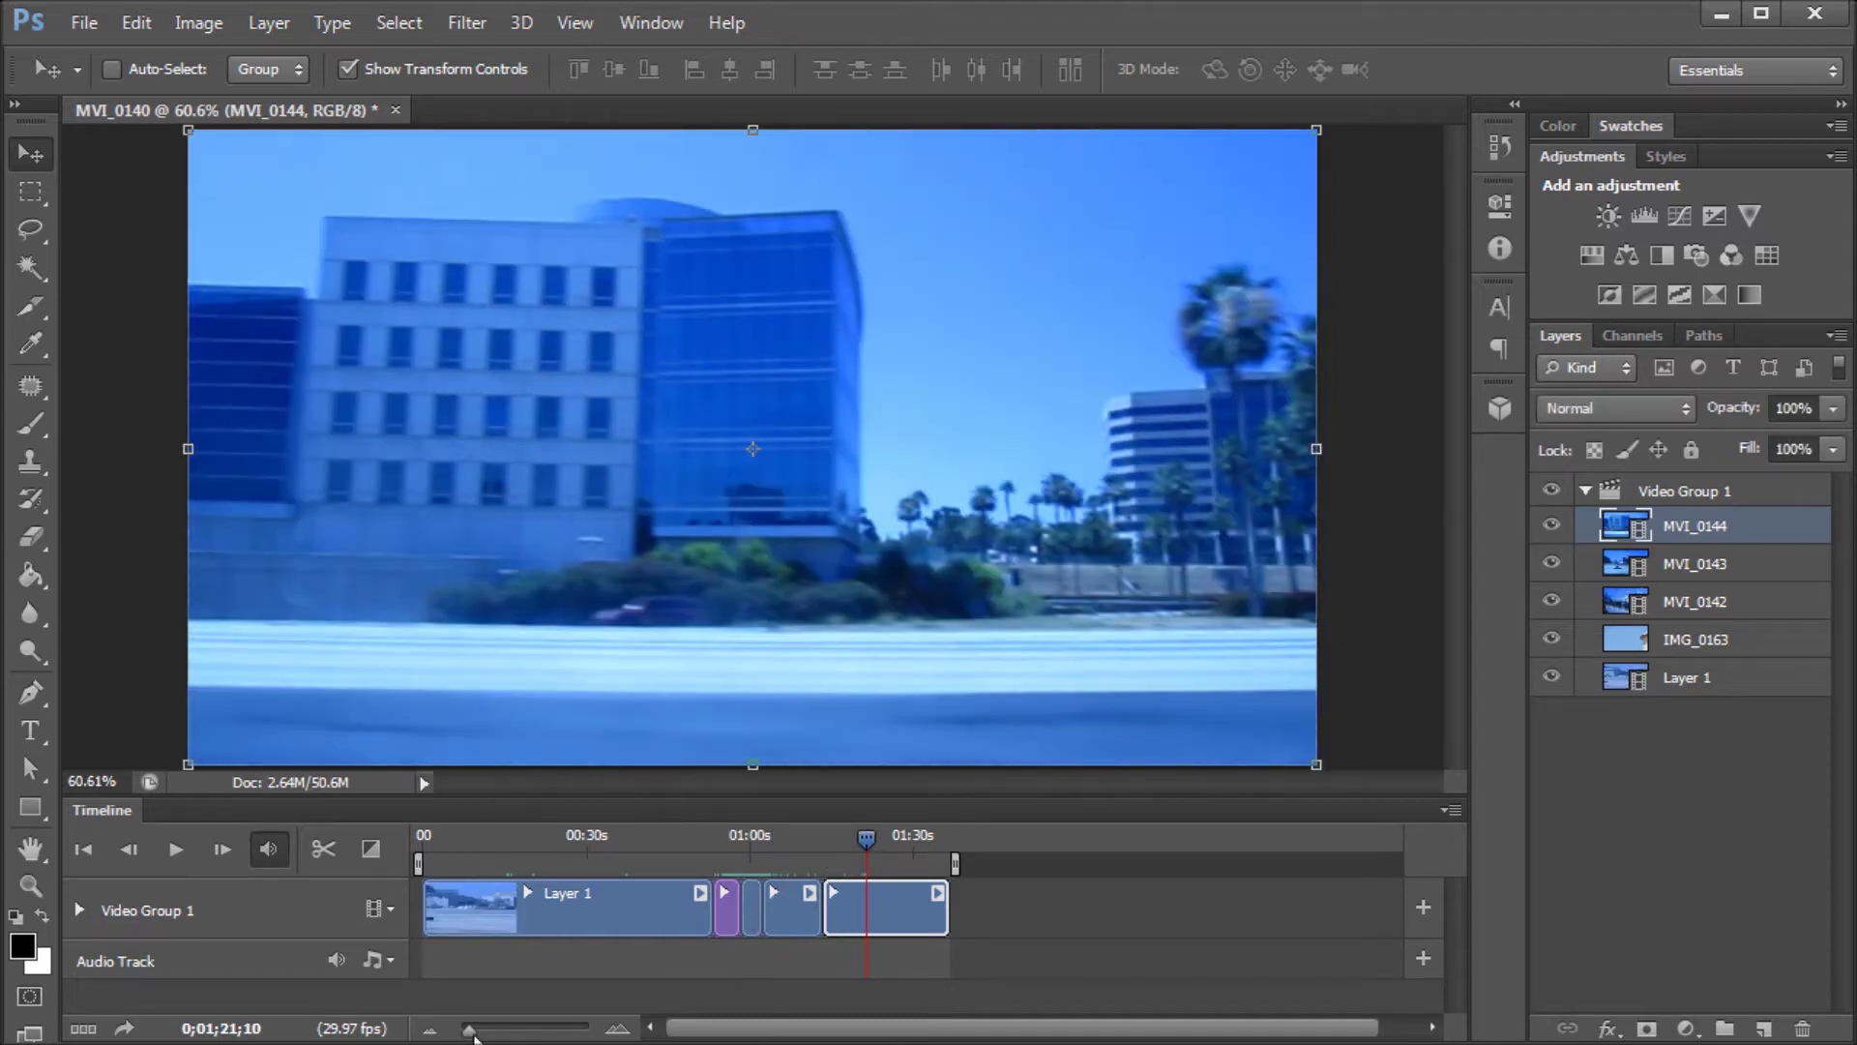
pyautogui.moveTo(470, 1027); pyautogui.dragTo(476, 1028)
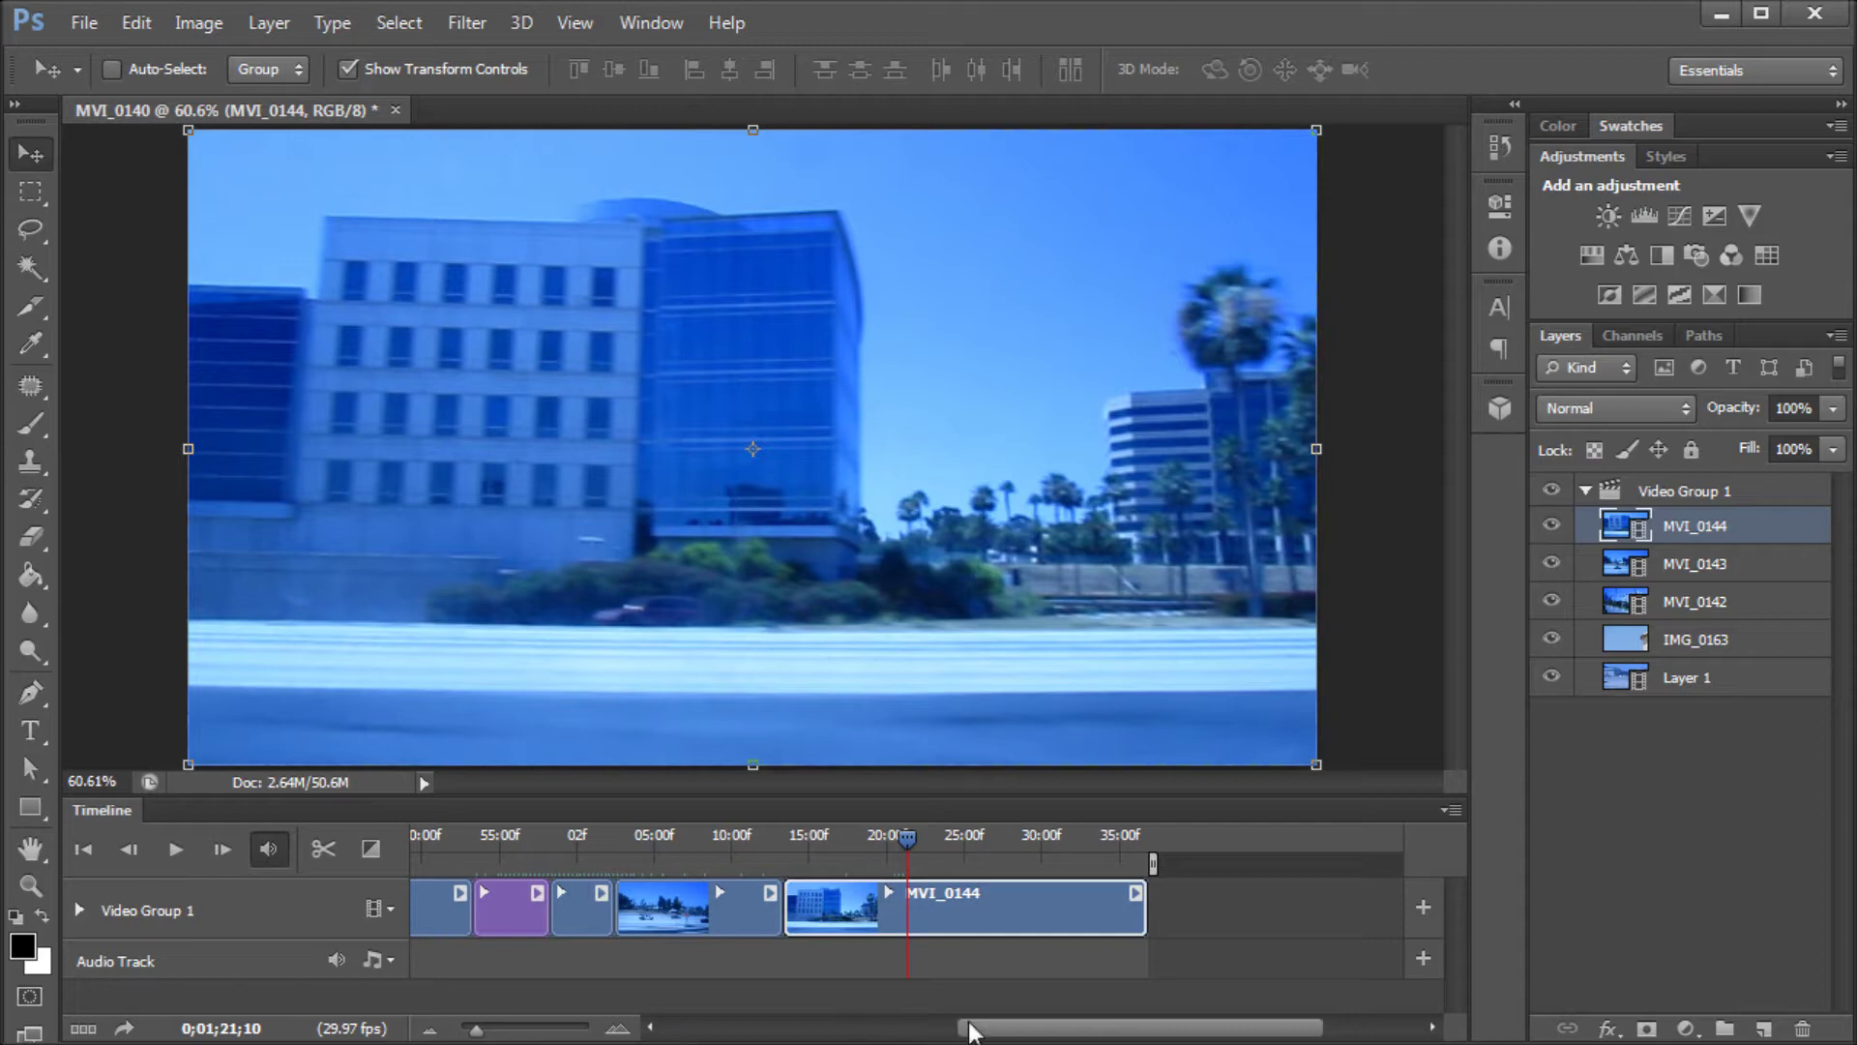
pyautogui.moveTo(975, 1027); pyautogui.dragTo(880, 1032)
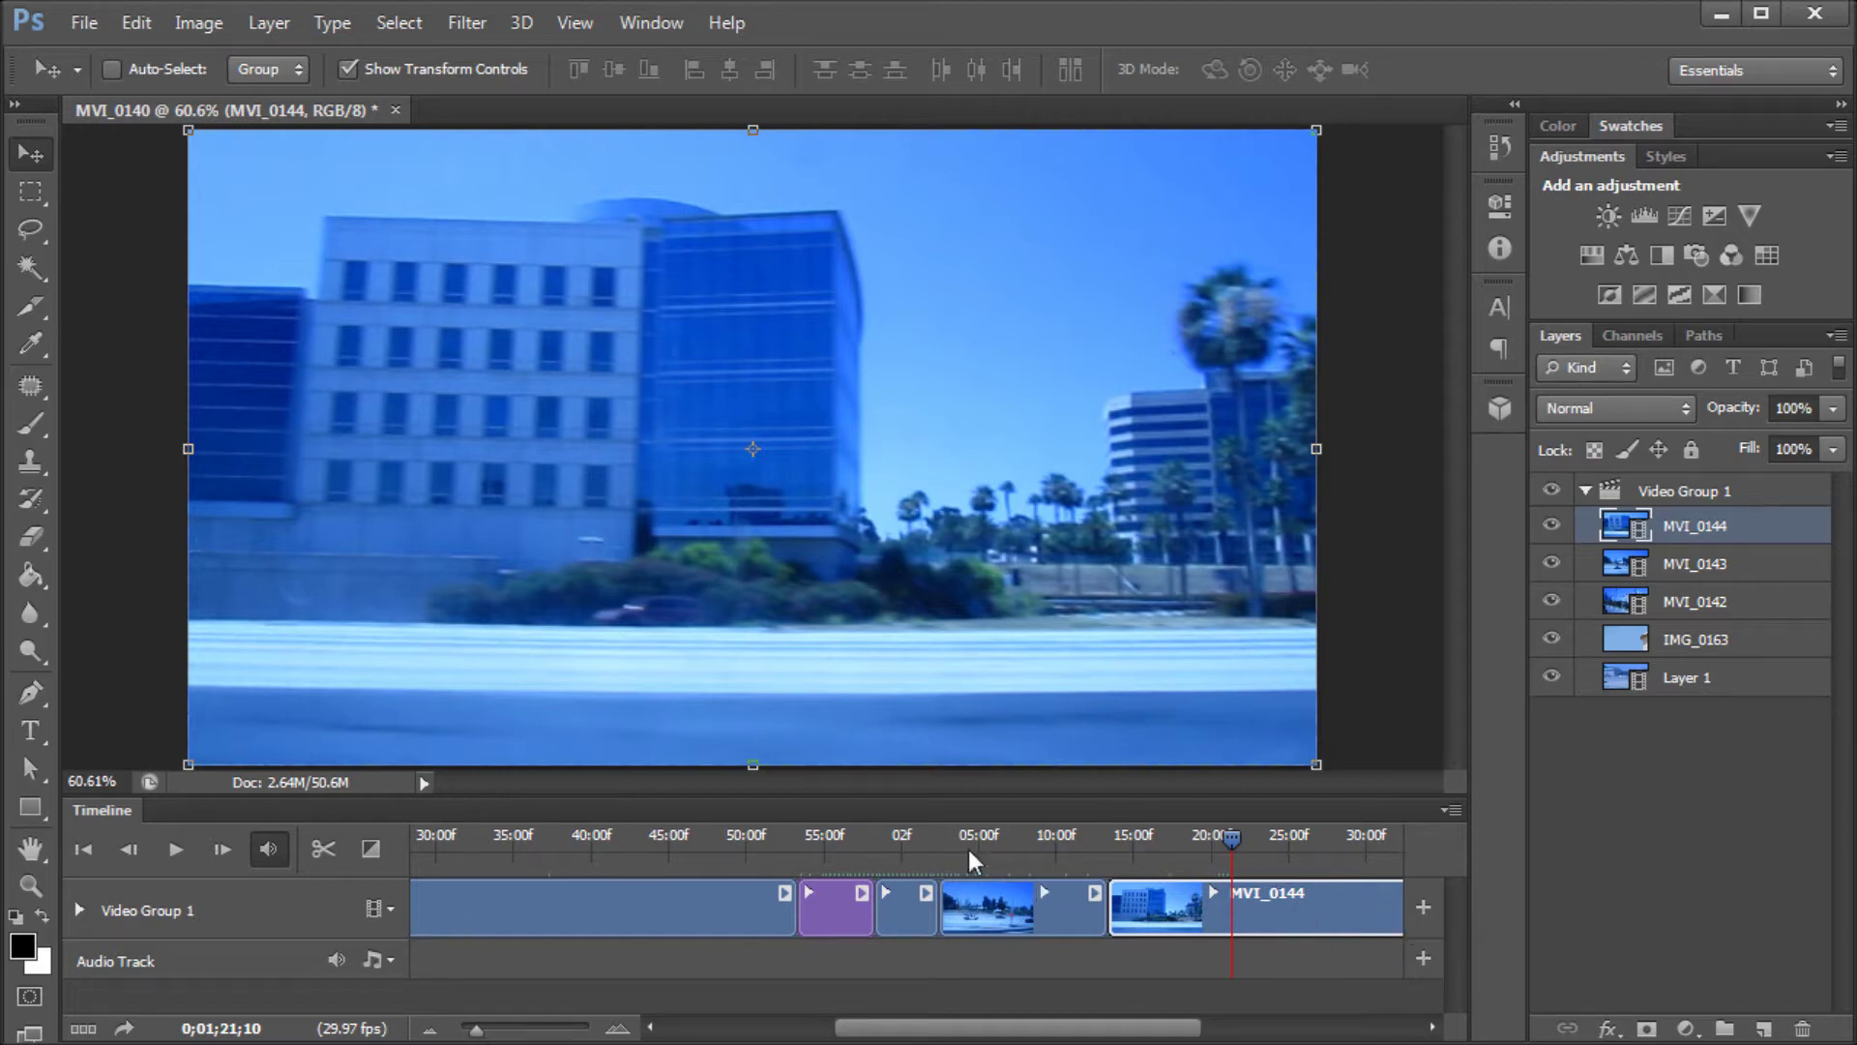
pyautogui.moveTo(1012, 1028)
pyautogui.mouseDown()
pyautogui.moveTo(949, 1028)
pyautogui.moveTo(1001, 1024)
pyautogui.moveTo(983, 1024)
pyautogui.mouseUp()
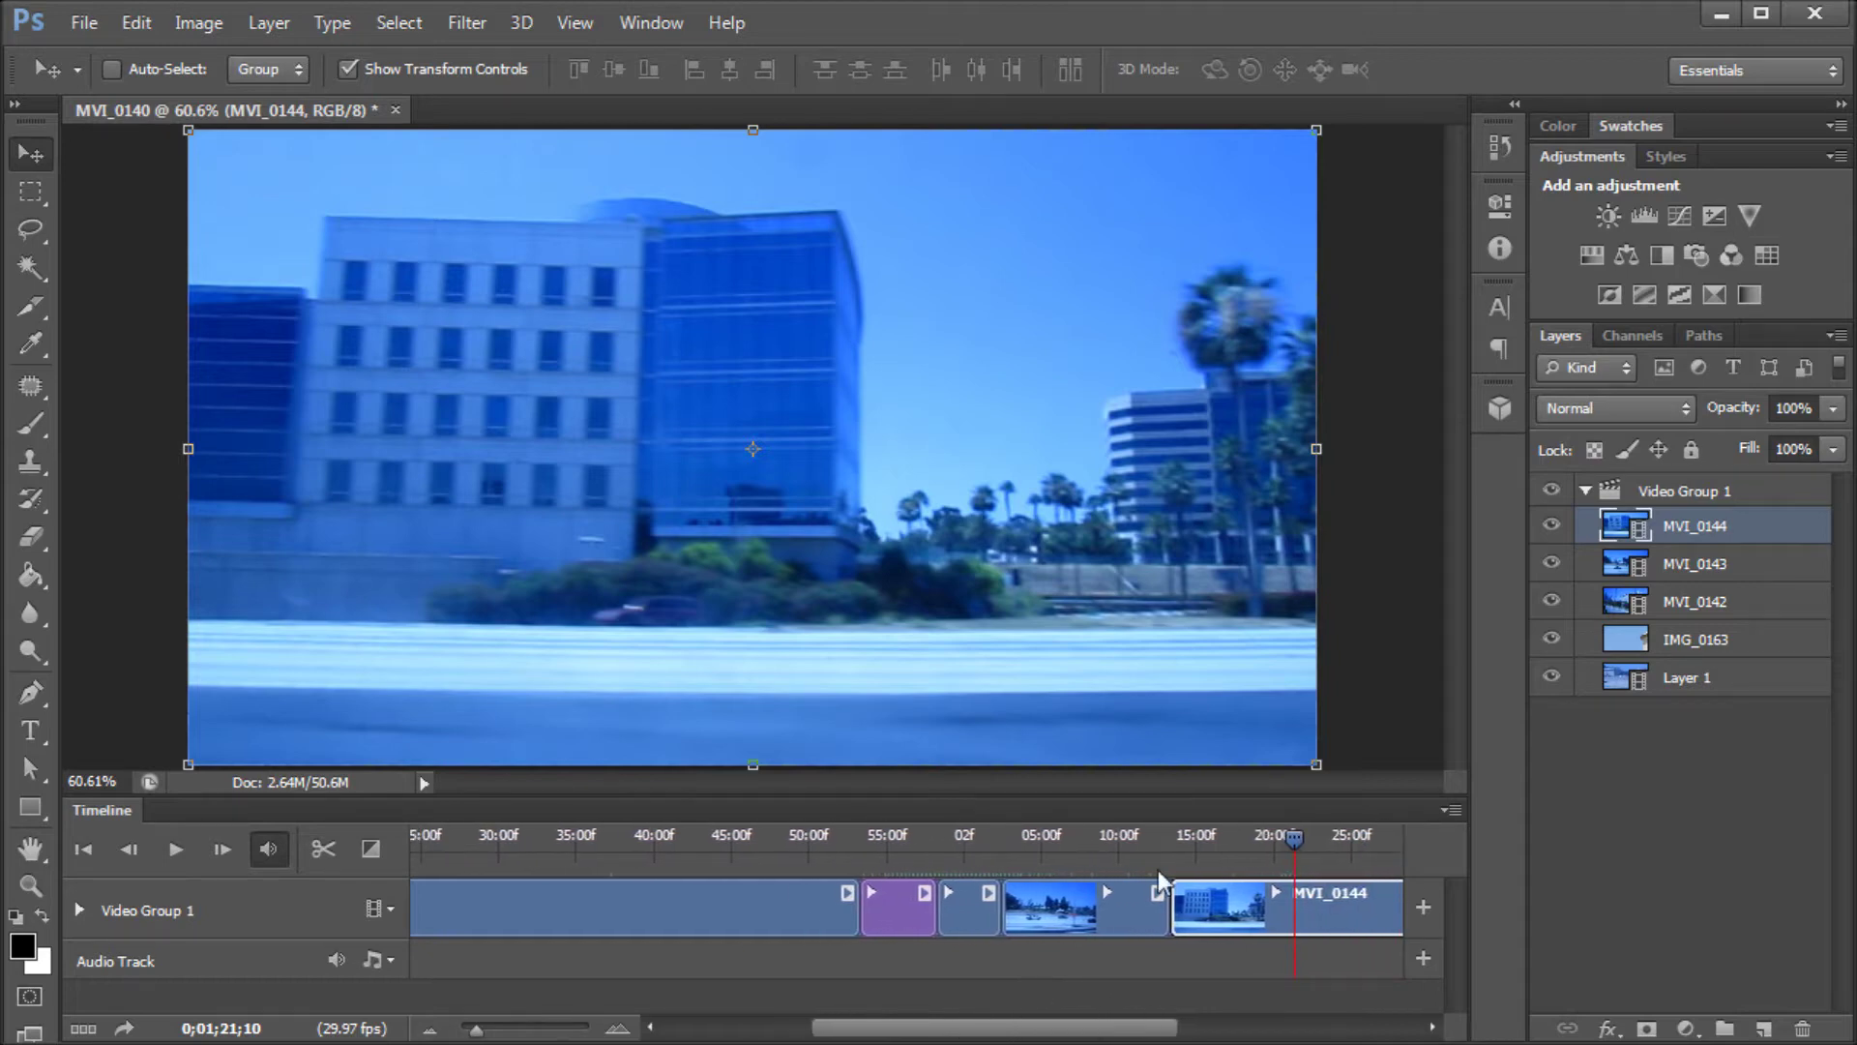
# - Move IMG_0163 out of Video Group 1 onto its own track above the group
pyautogui.click(1701, 496)
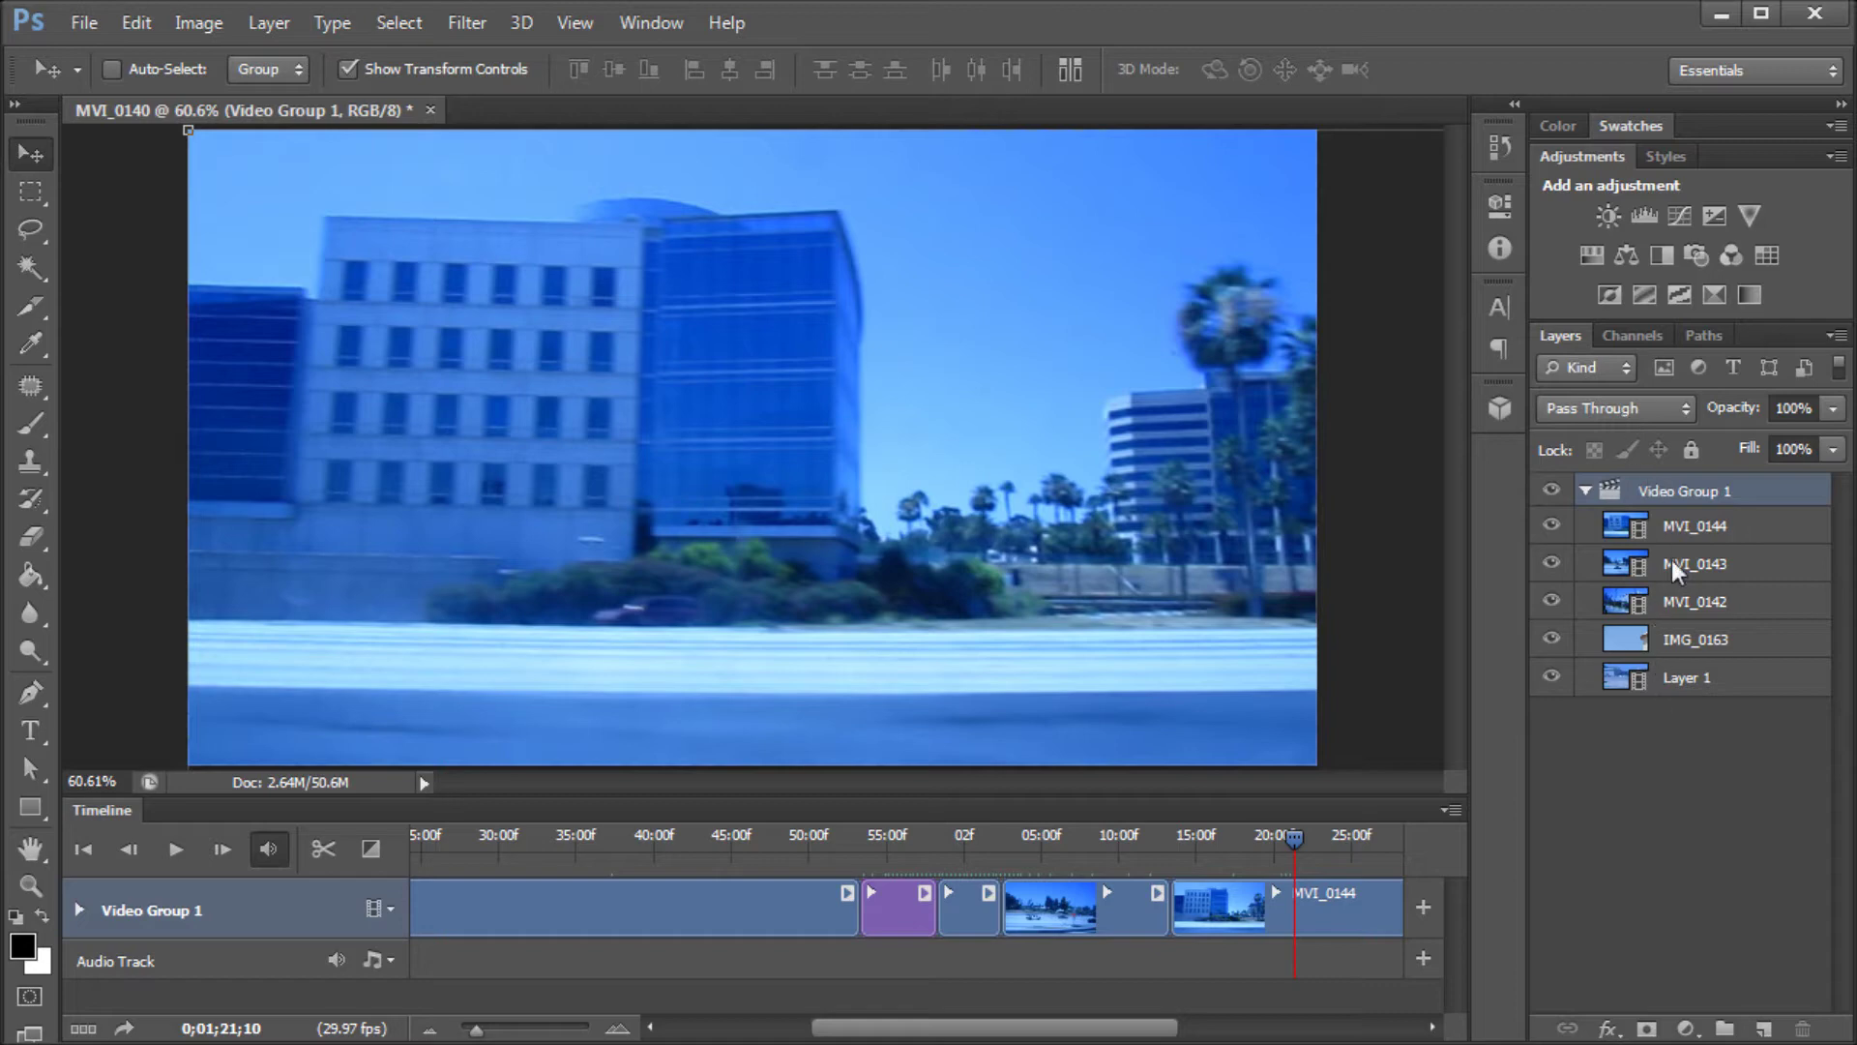
pyautogui.click(1586, 491)
pyautogui.click(1587, 491)
pyautogui.moveTo(1026, 1031); pyautogui.dragTo(875, 1037)
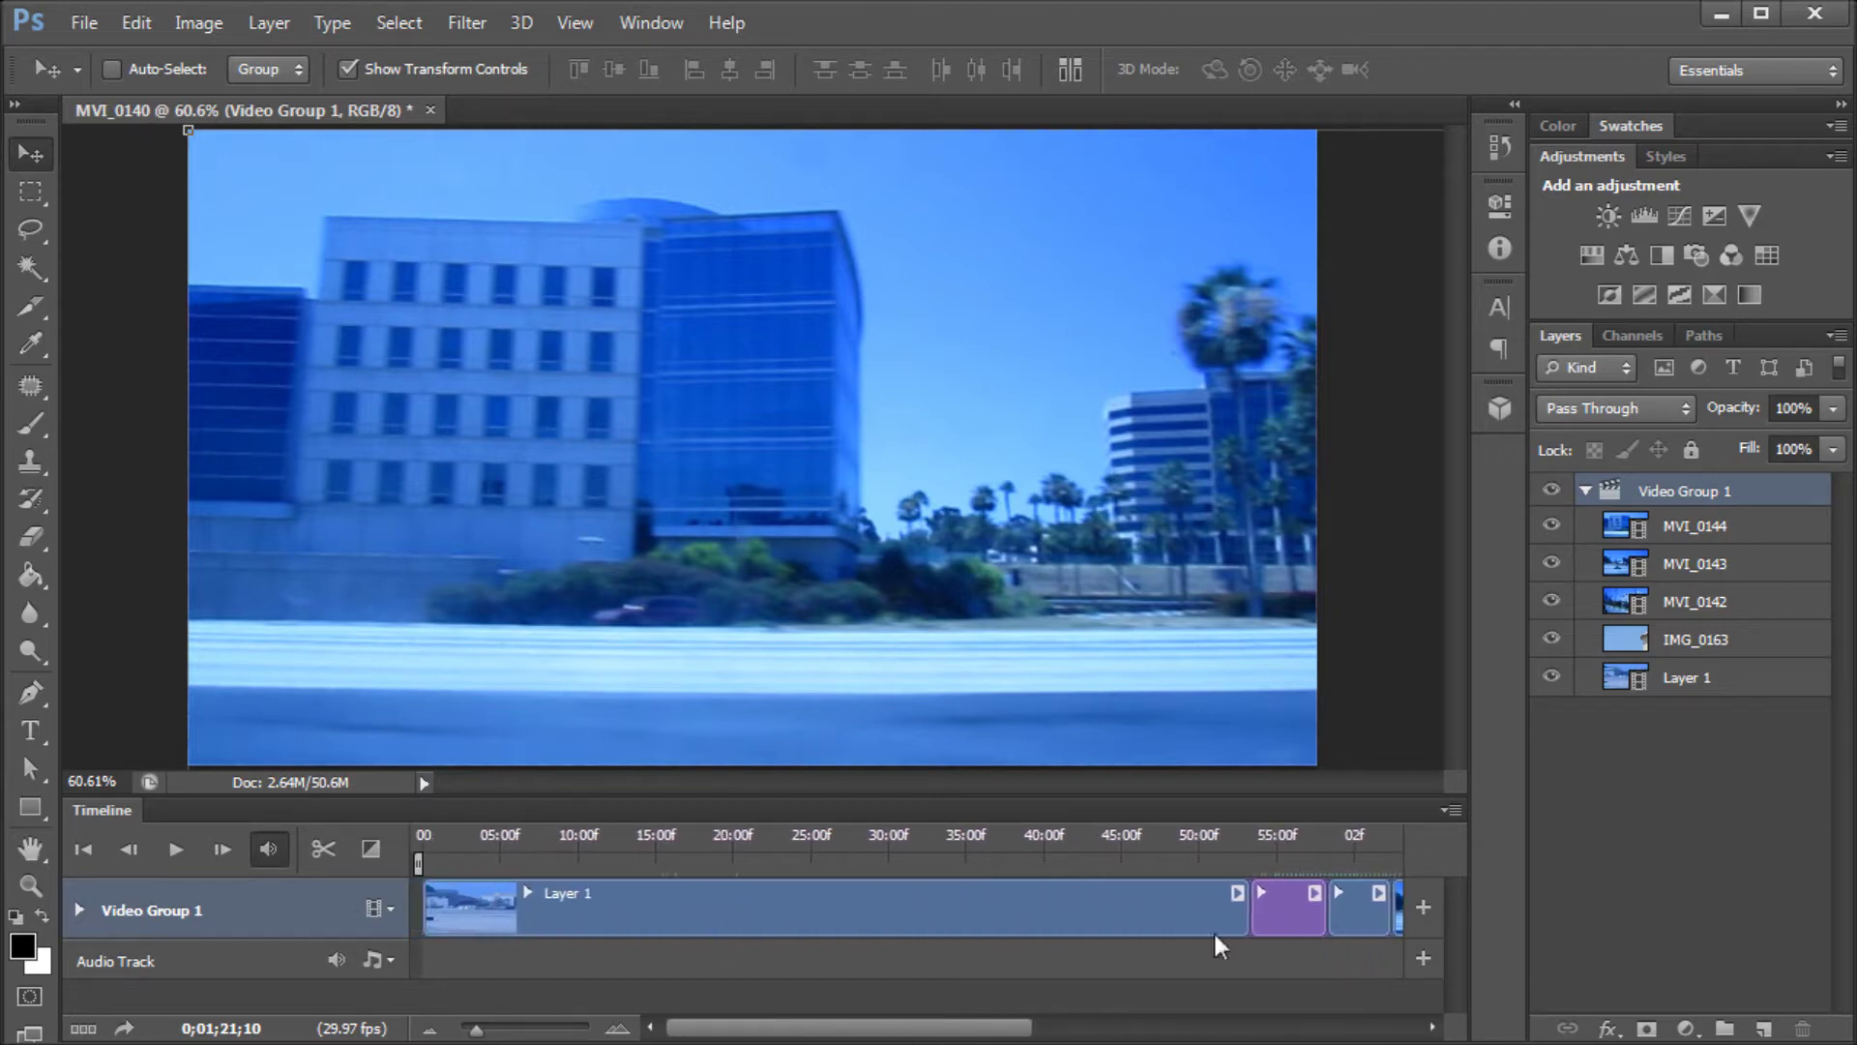
pyautogui.moveTo(1697, 635); pyautogui.dragTo(1690, 484)
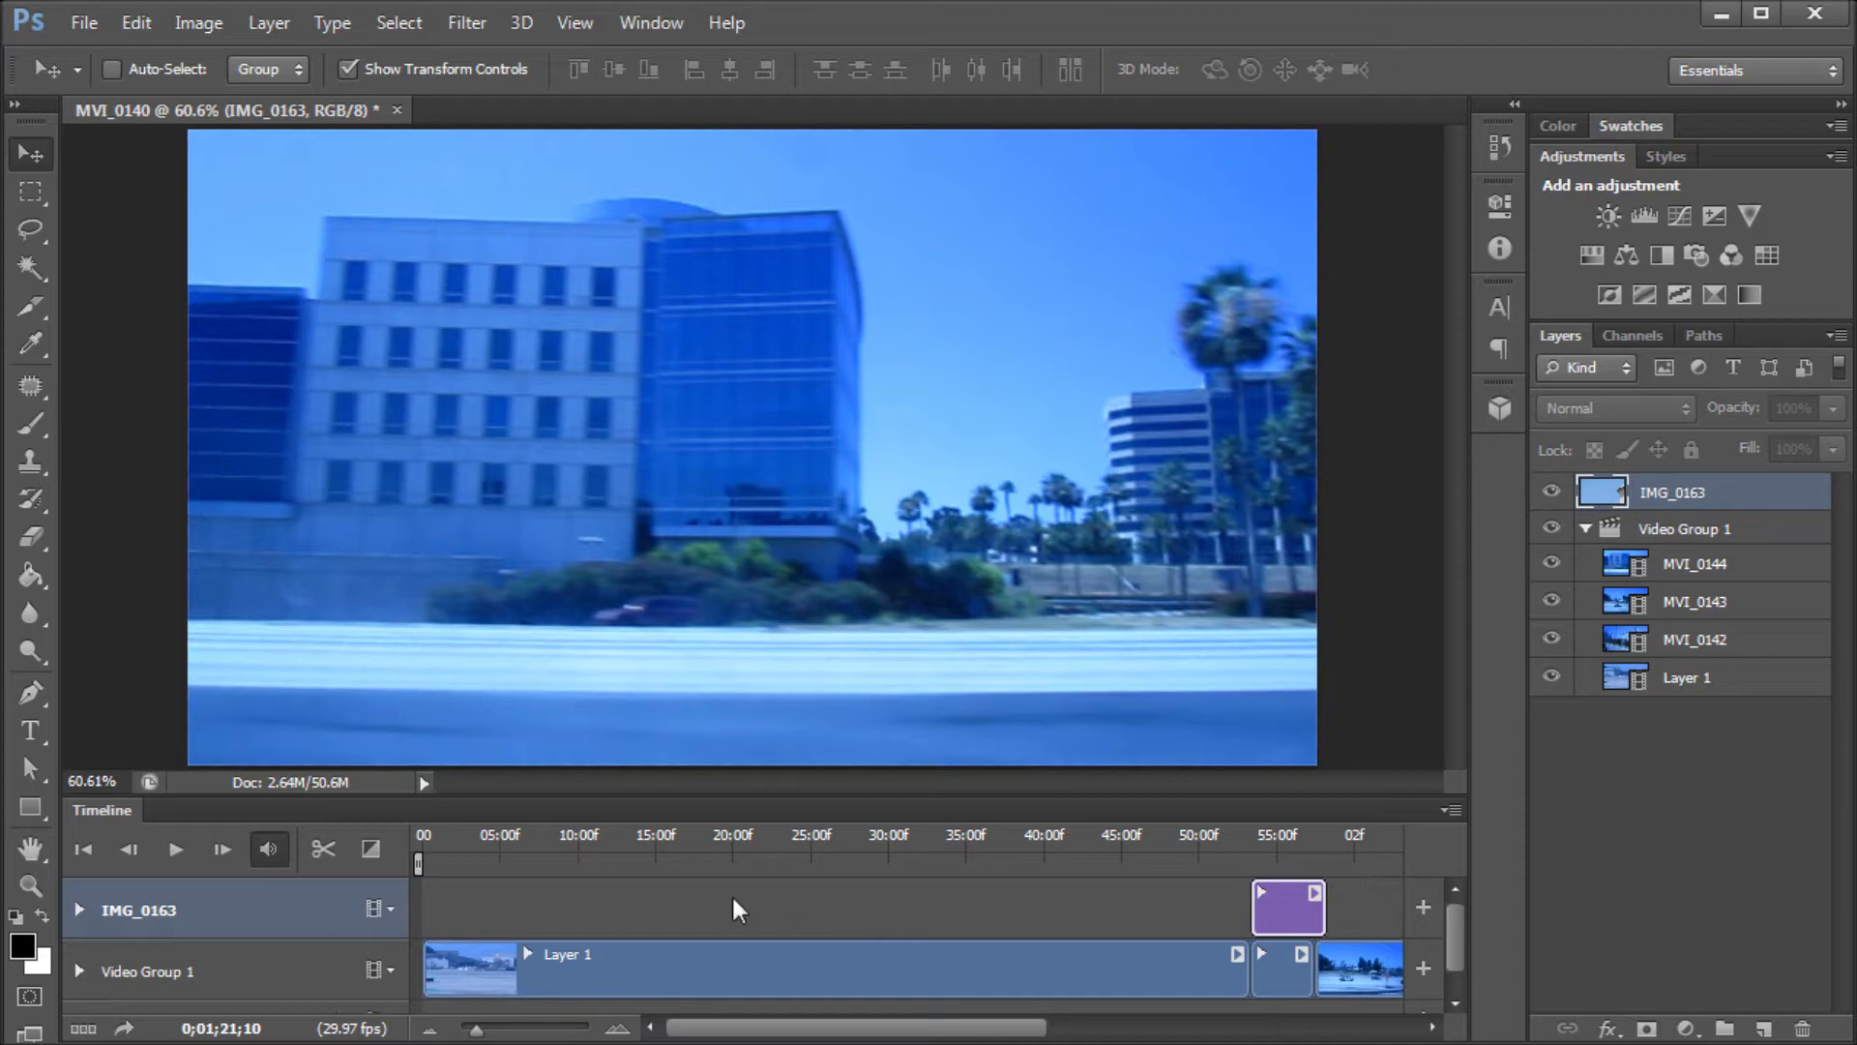
pyautogui.click(1718, 559)
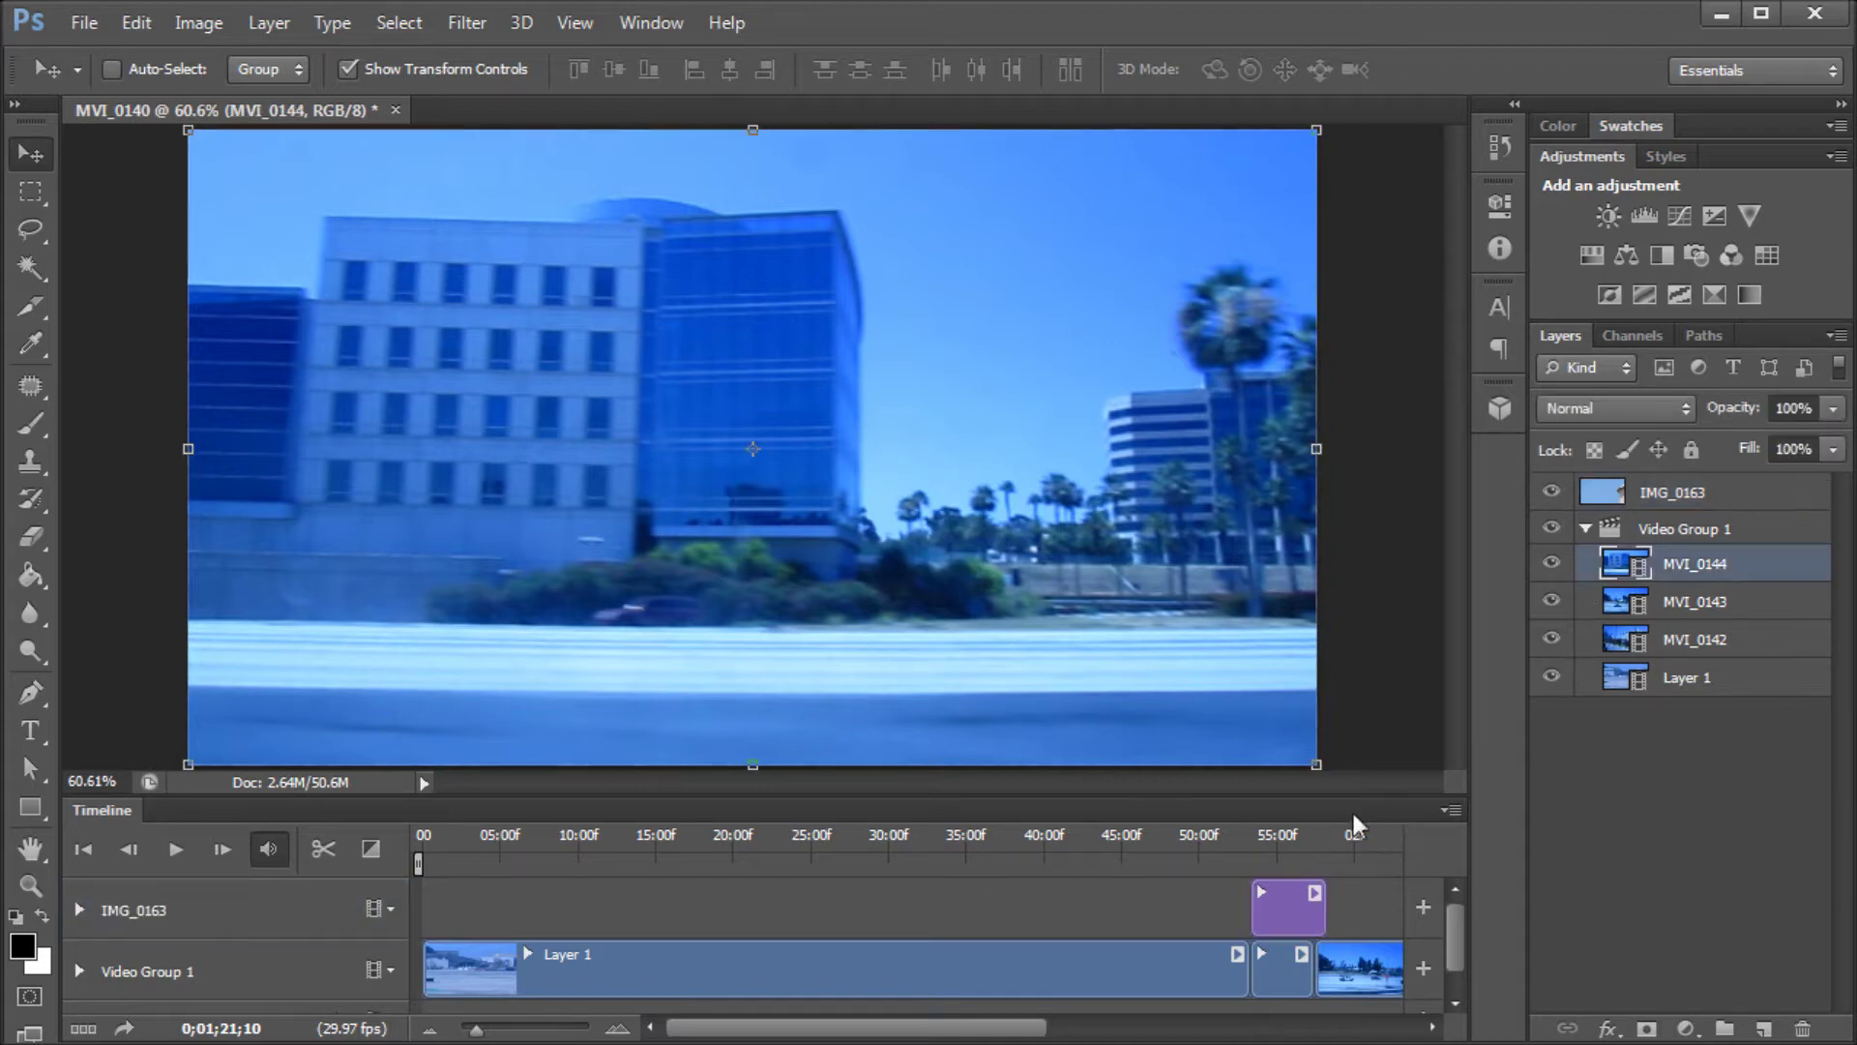
pyautogui.moveTo(1666, 576); pyautogui.dragTo(1700, 495)
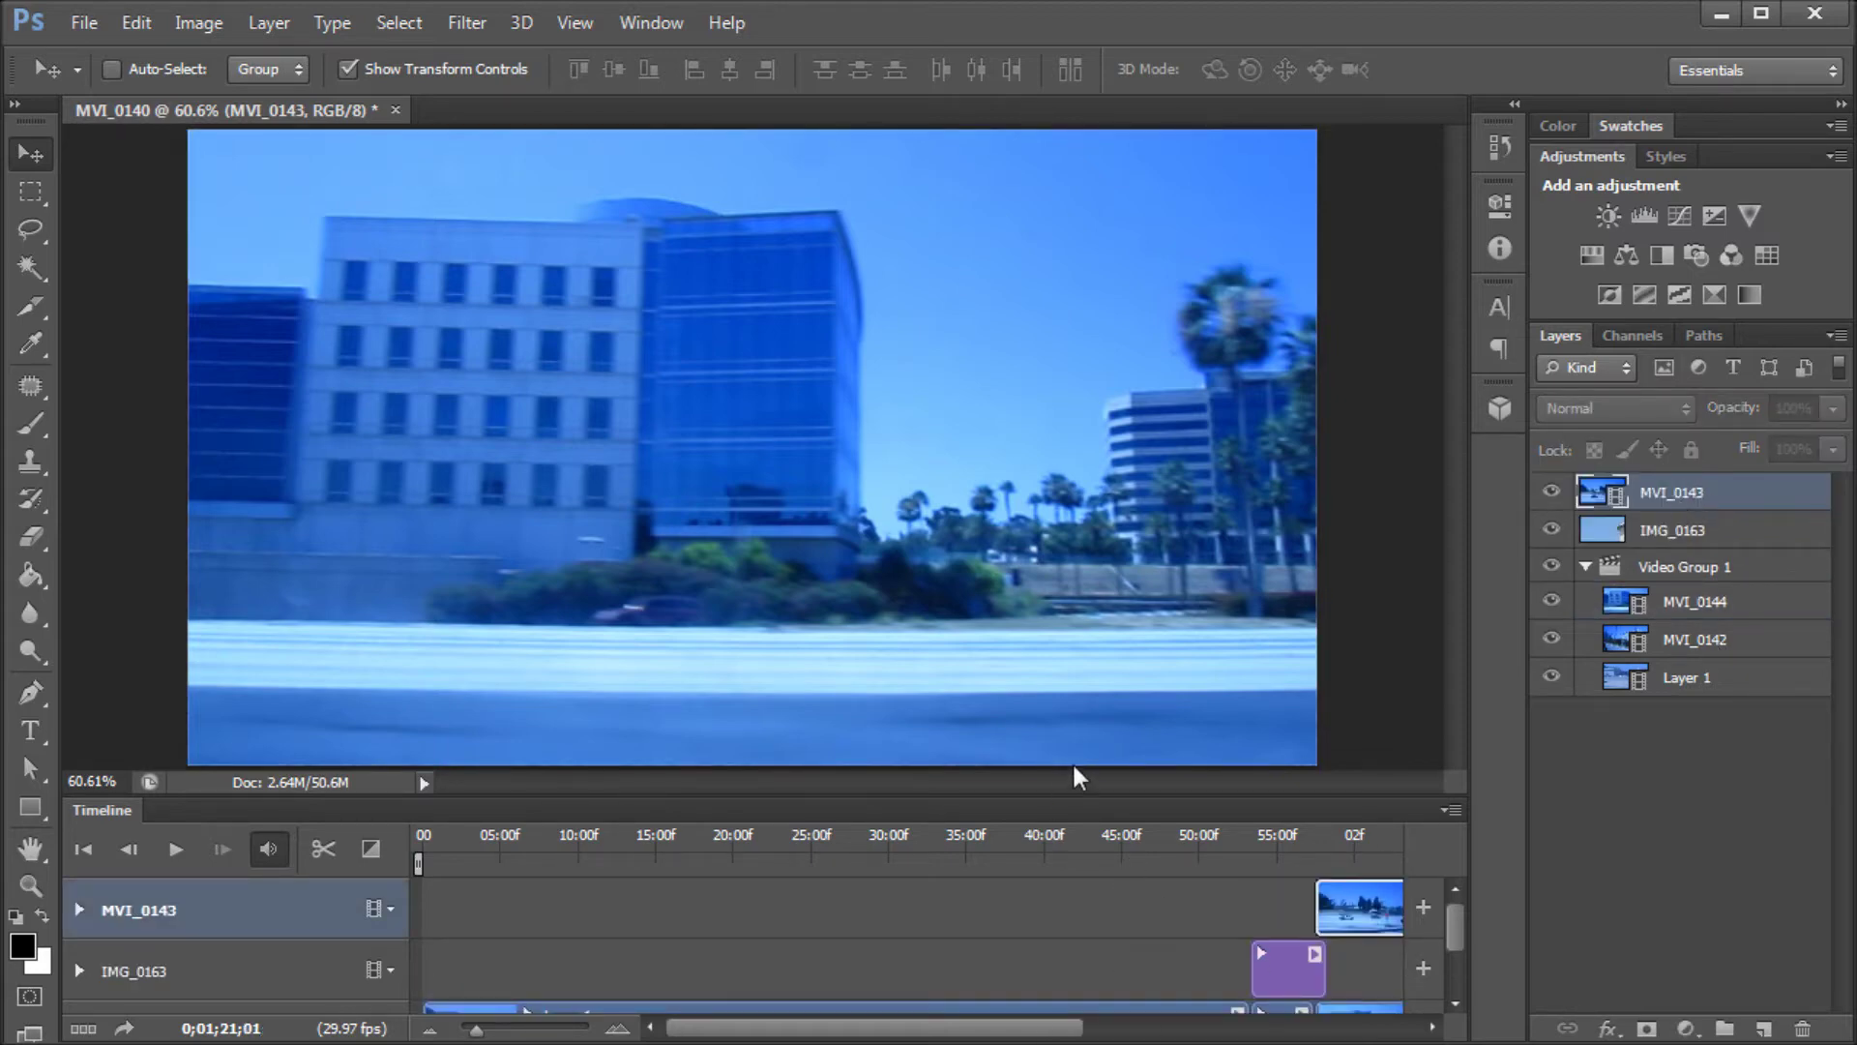
# - Enlarge the timeline, undo an accidental regrouping of MVI_0143, and preview frames near 50 seconds
pyautogui.moveTo(1063, 805); pyautogui.dragTo(1069, 675)
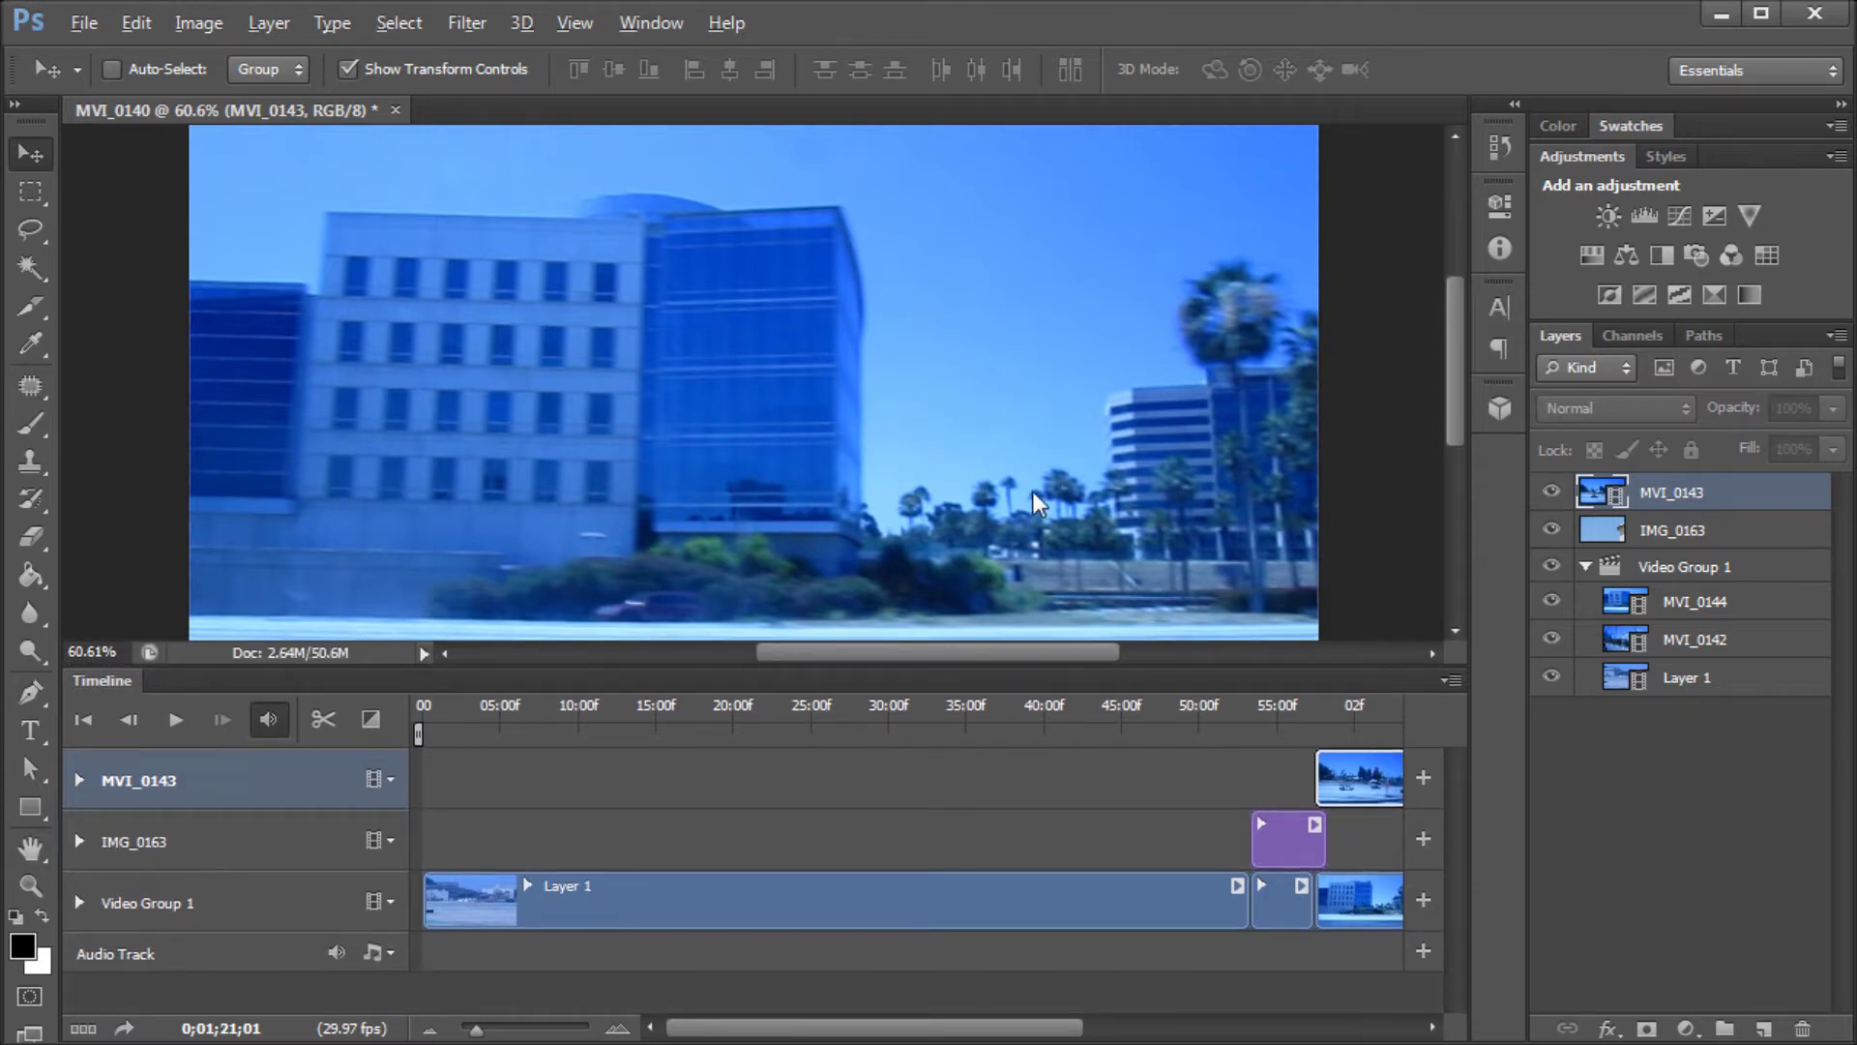
pyautogui.scroll(-2, 1023, 501)
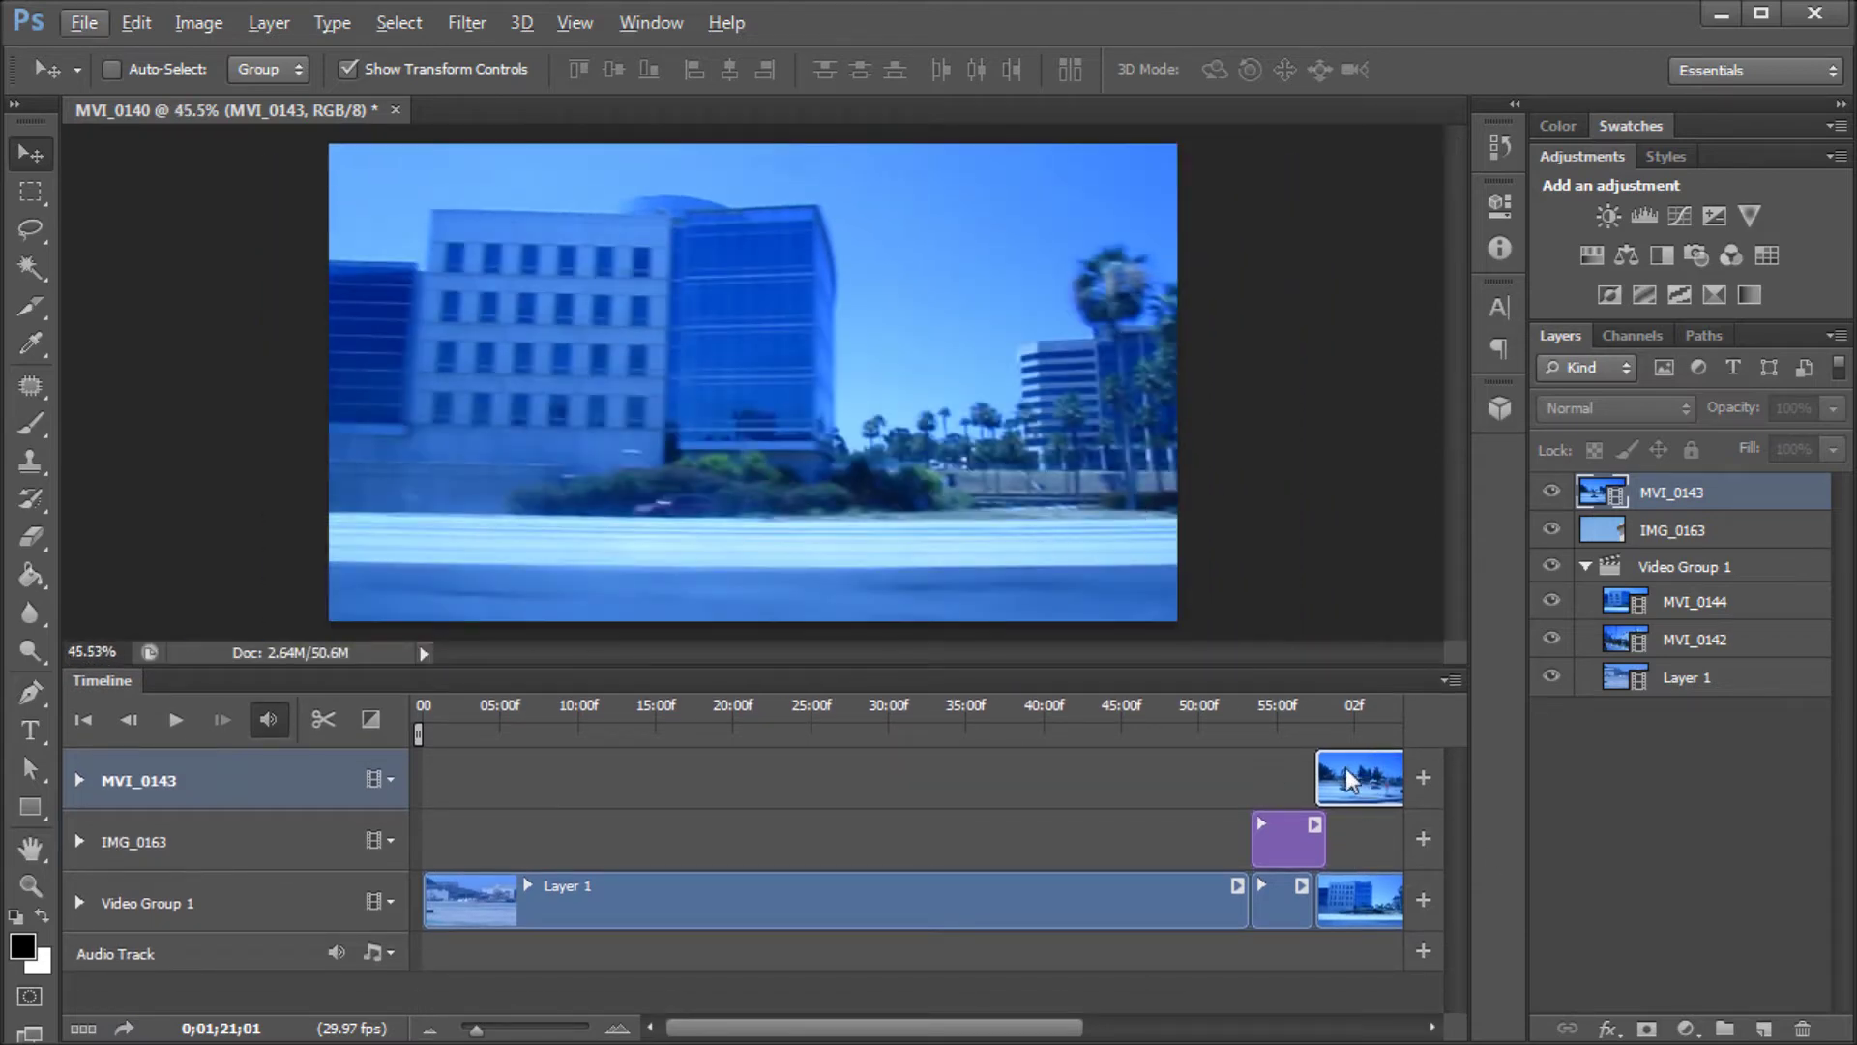
pyautogui.moveTo(1343, 803); pyautogui.dragTo(1356, 851)
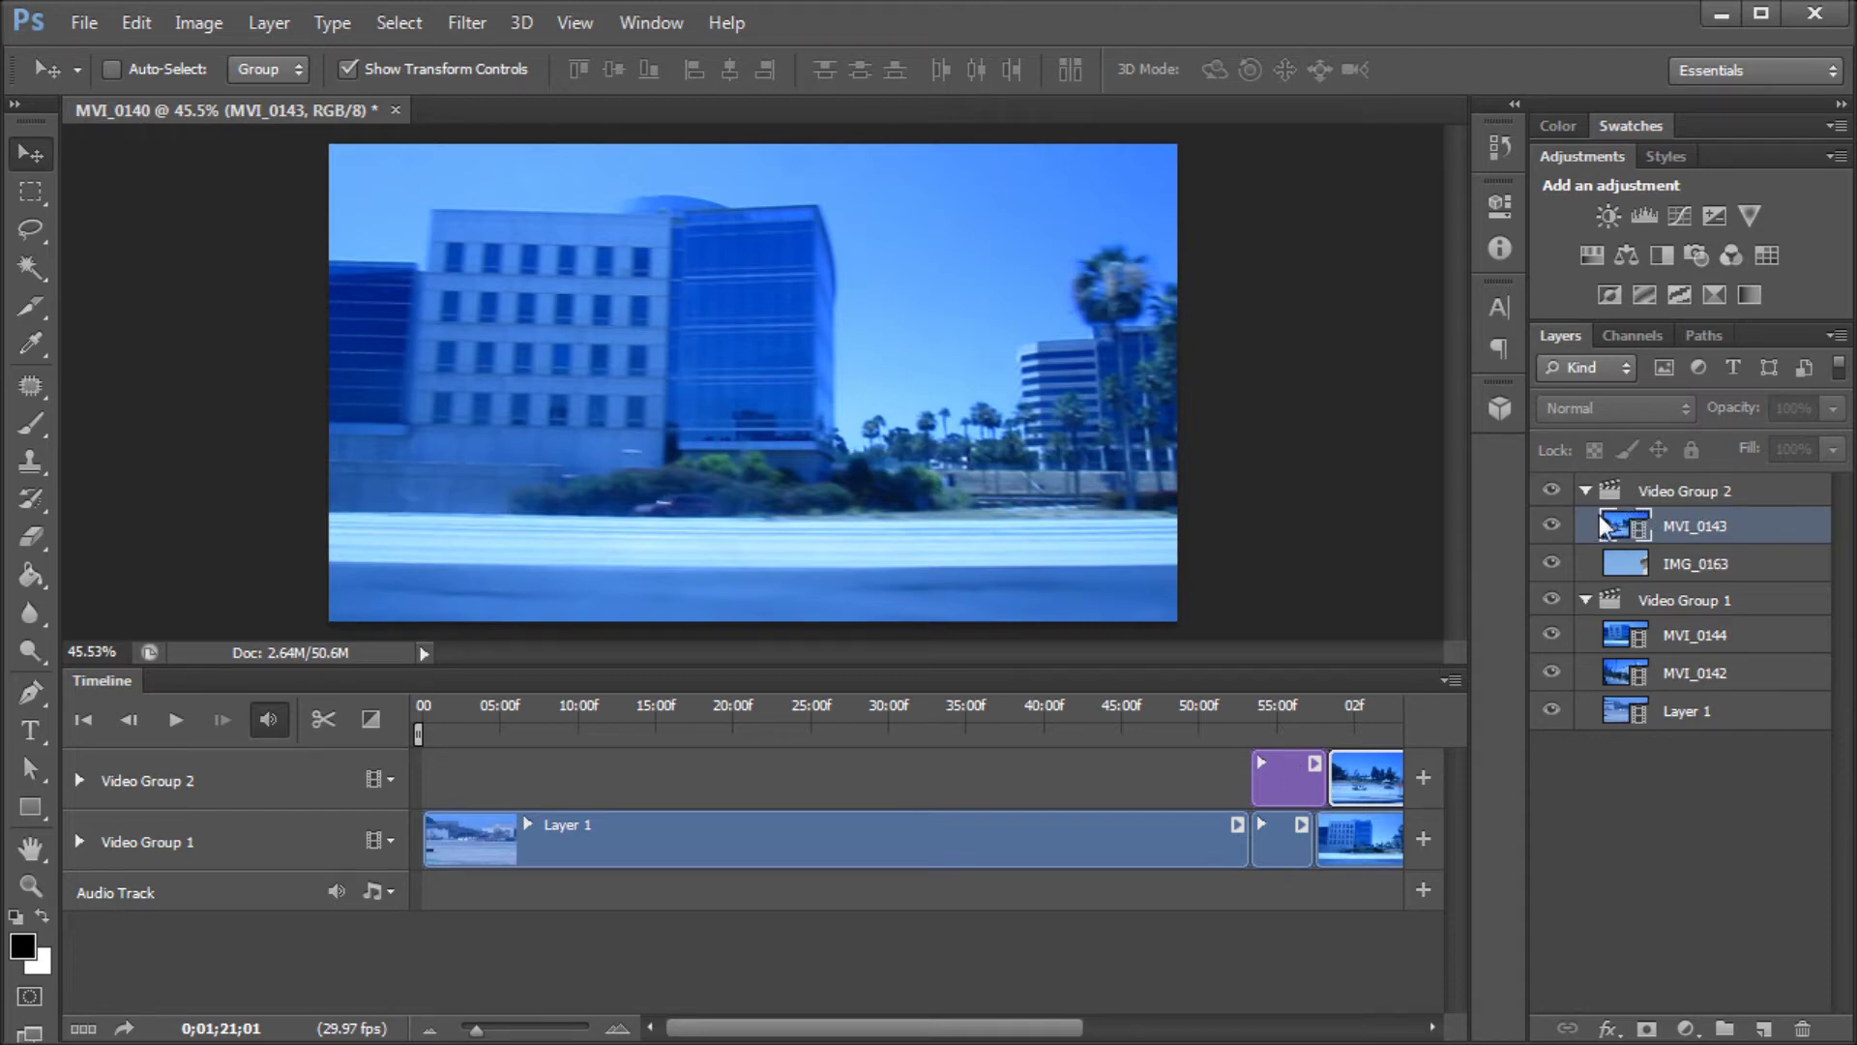
pyautogui.hotkey('ctrl', 'z')
pyautogui.hotkey('ctrl', 'z')
pyautogui.hotkey('ctrl', 'z')
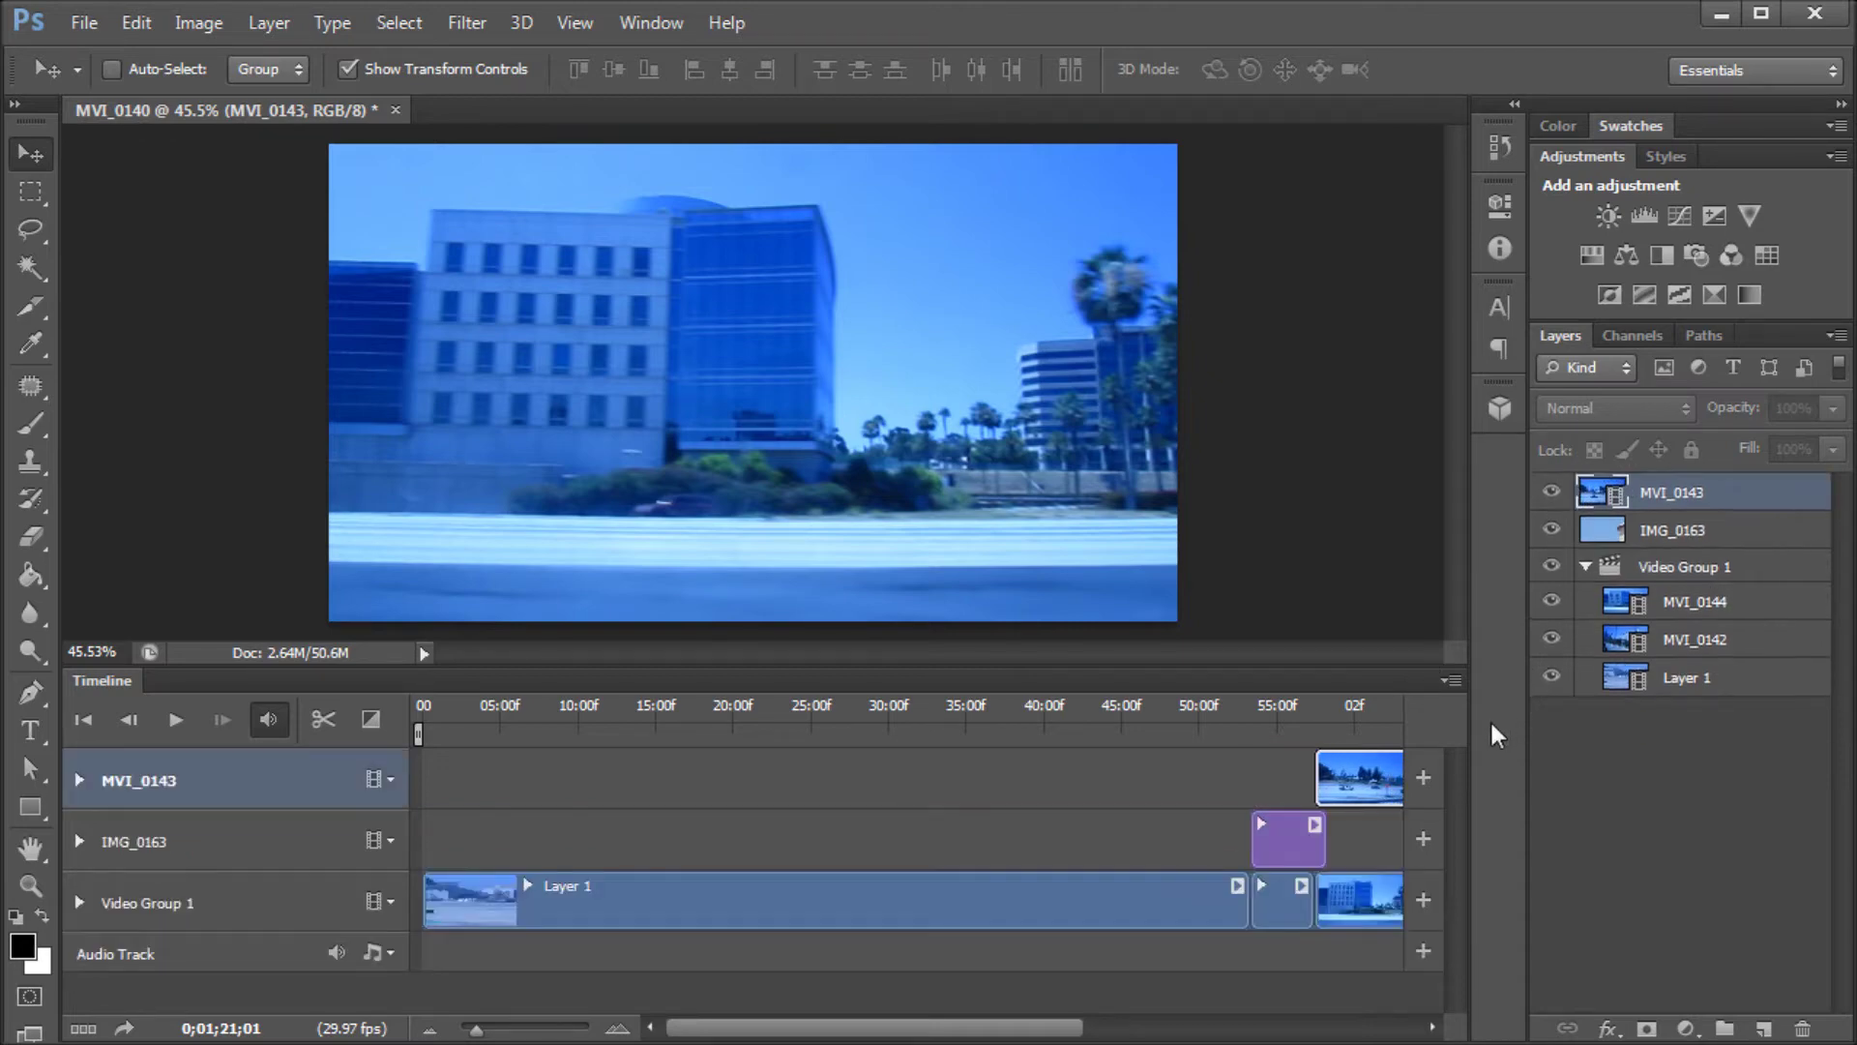
pyautogui.hotkey('ctrl', 'z')
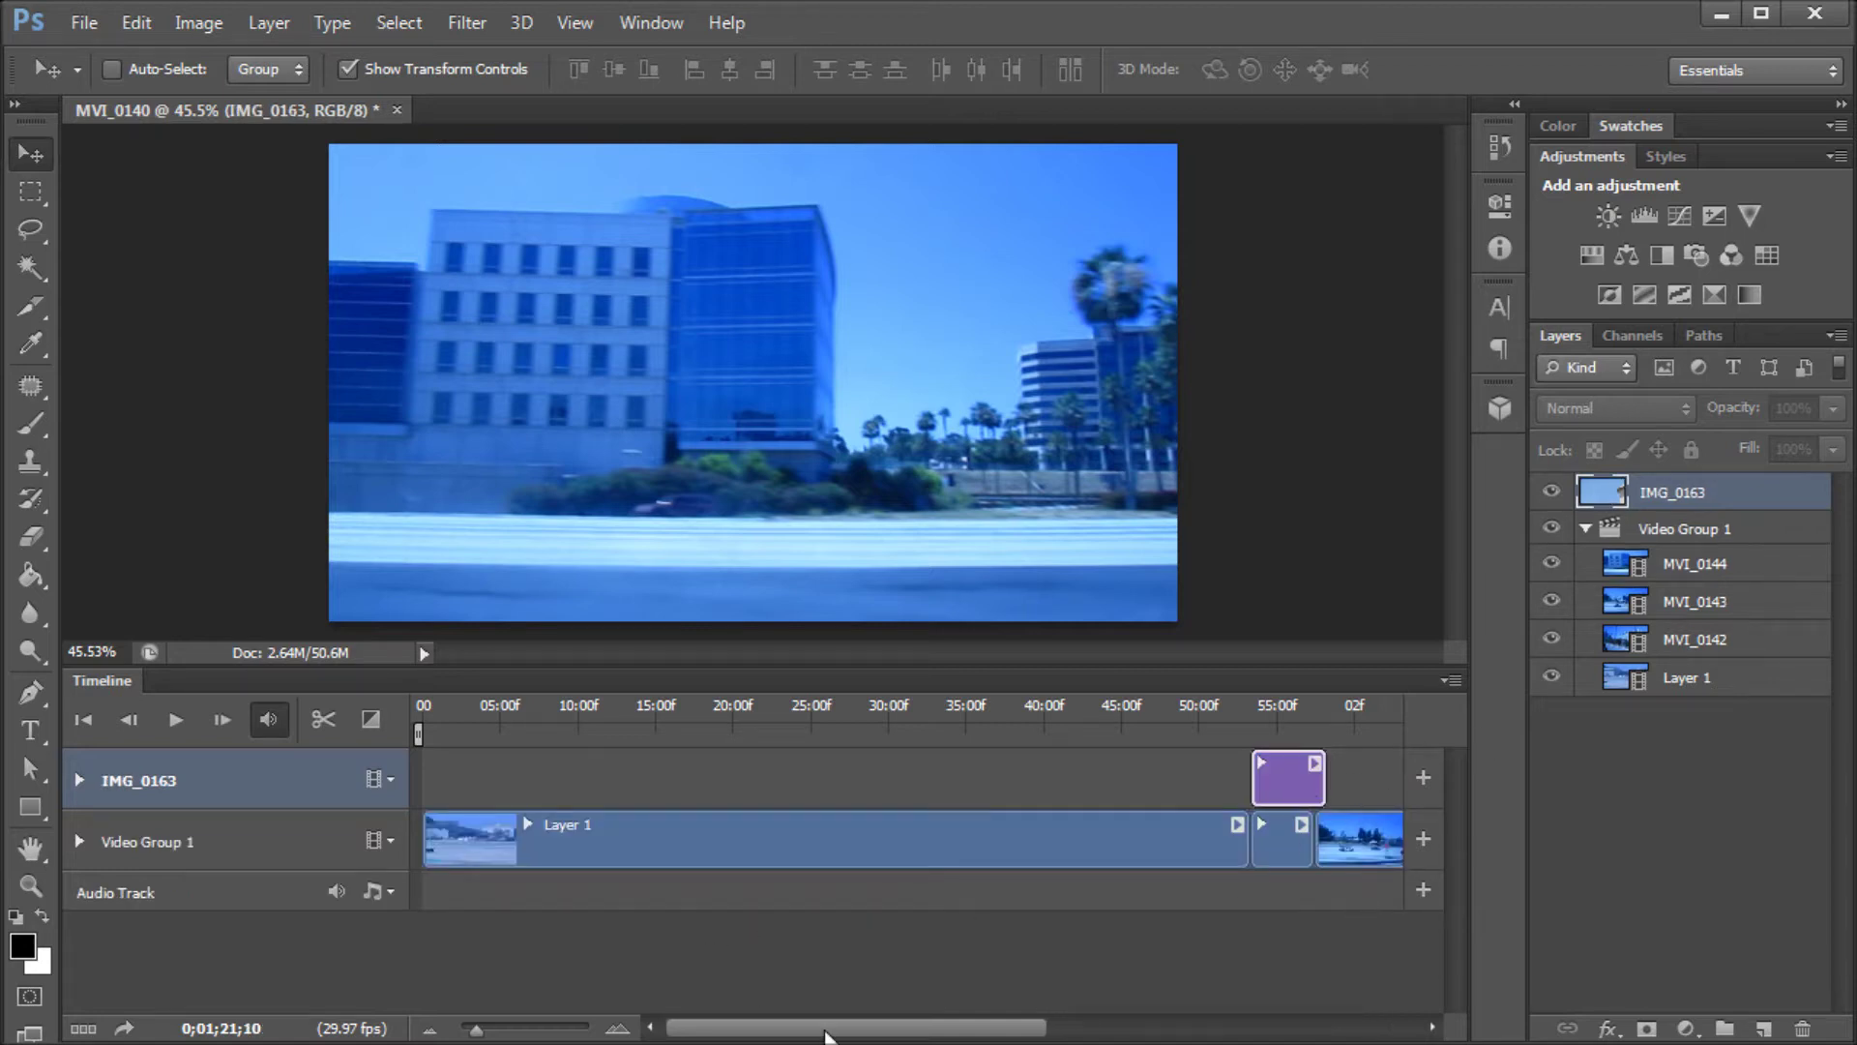
pyautogui.hscroll(5, 830, 842)
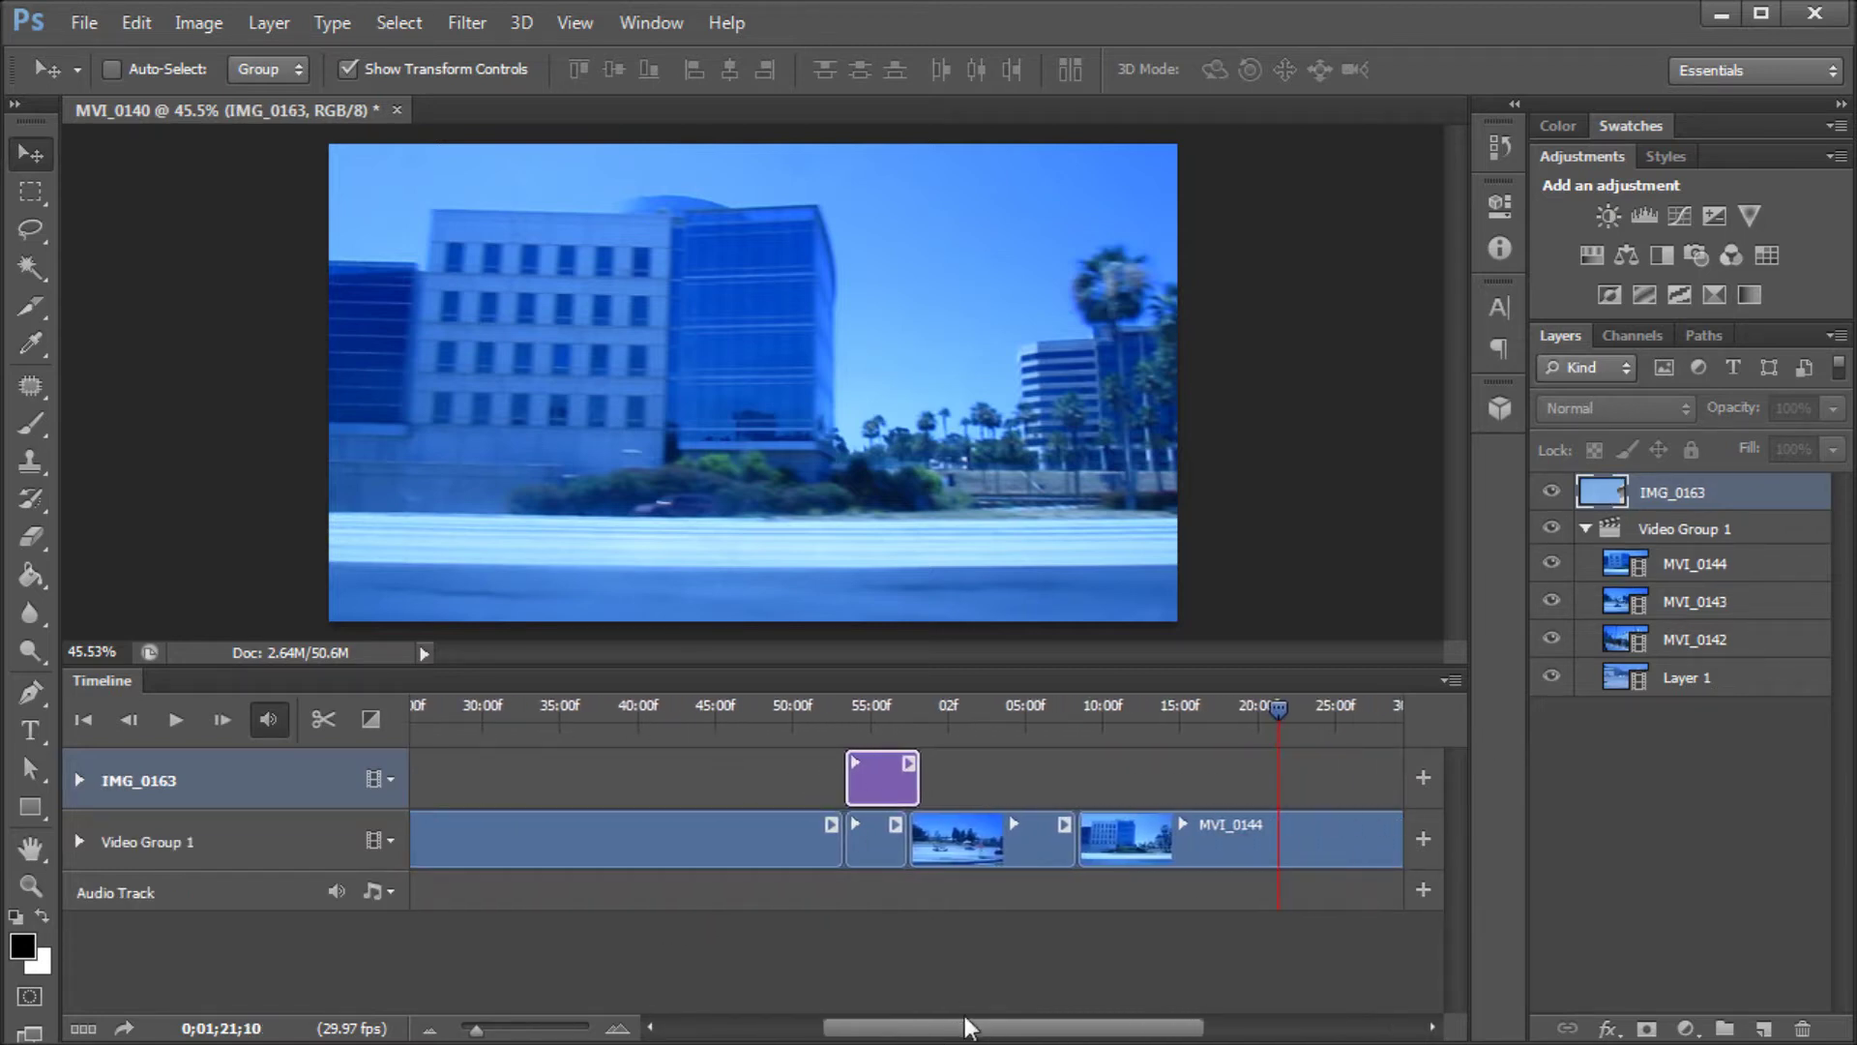
pyautogui.moveTo(970, 1027); pyautogui.dragTo(773, 1033)
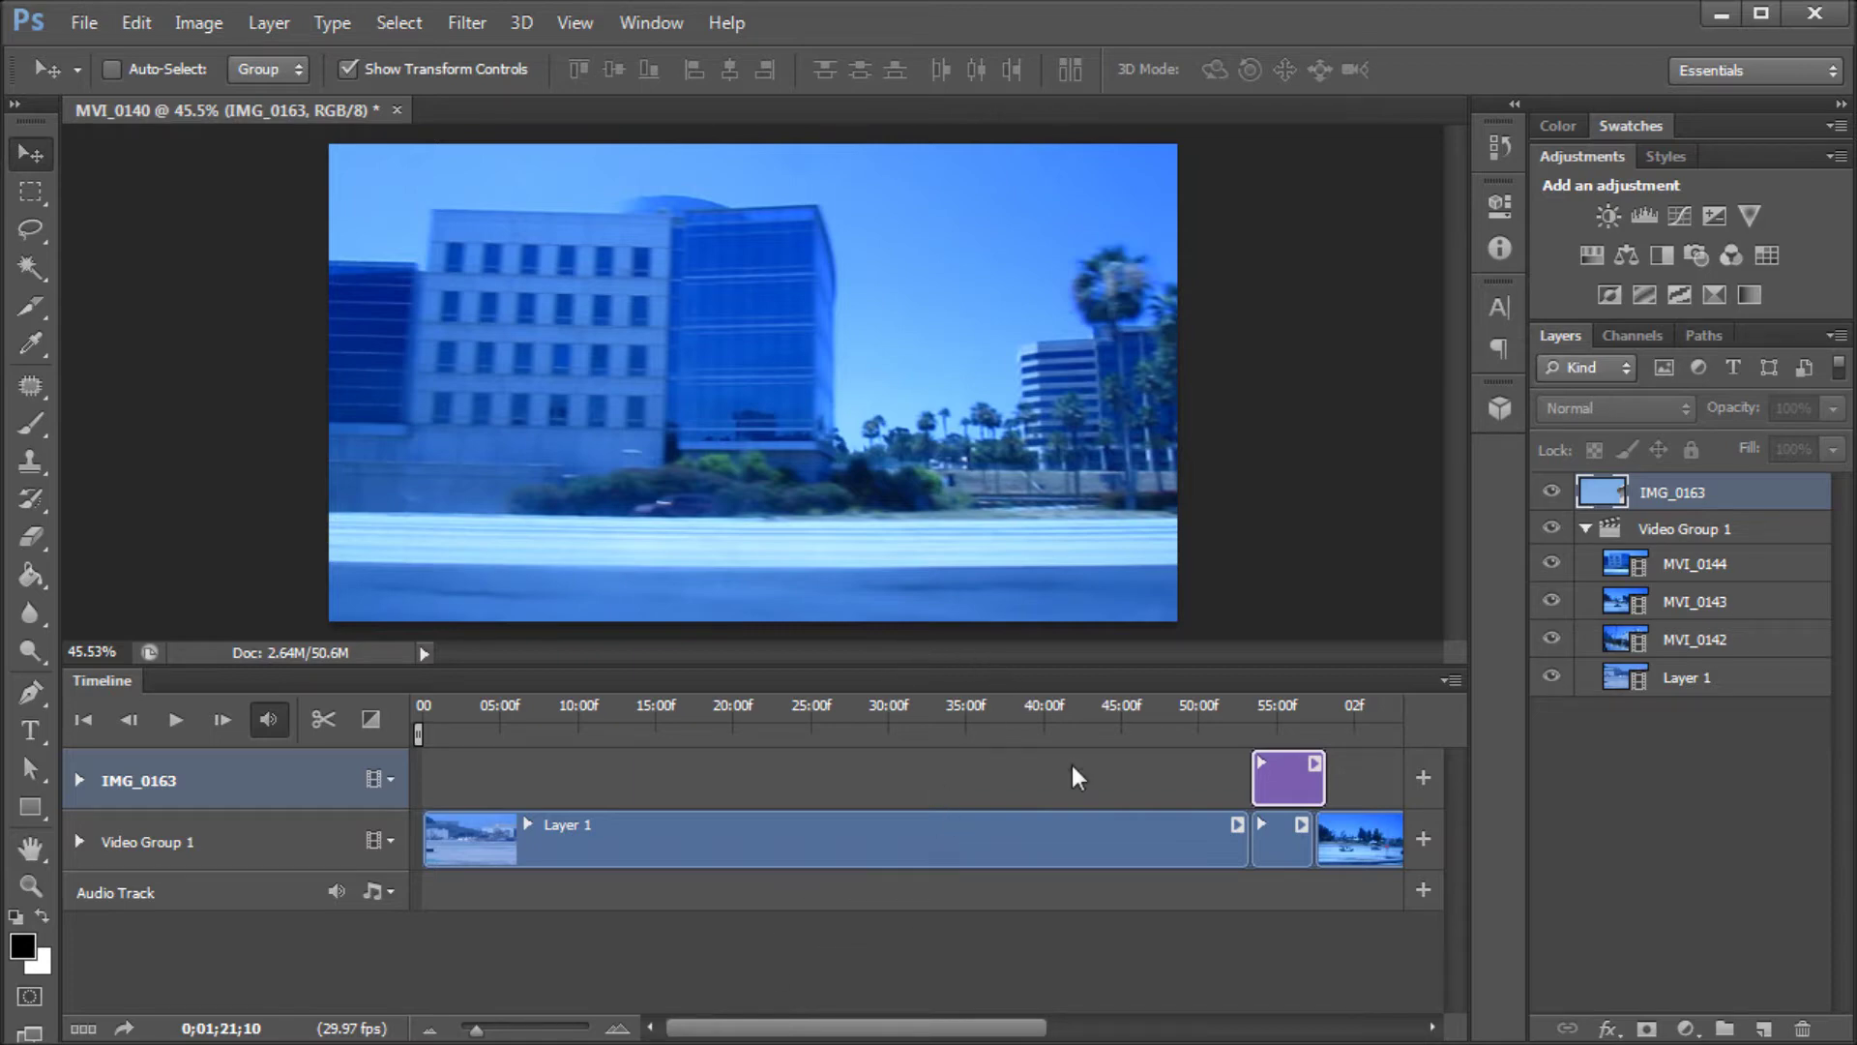
pyautogui.moveTo(1186, 716); pyautogui.dragTo(694, 750)
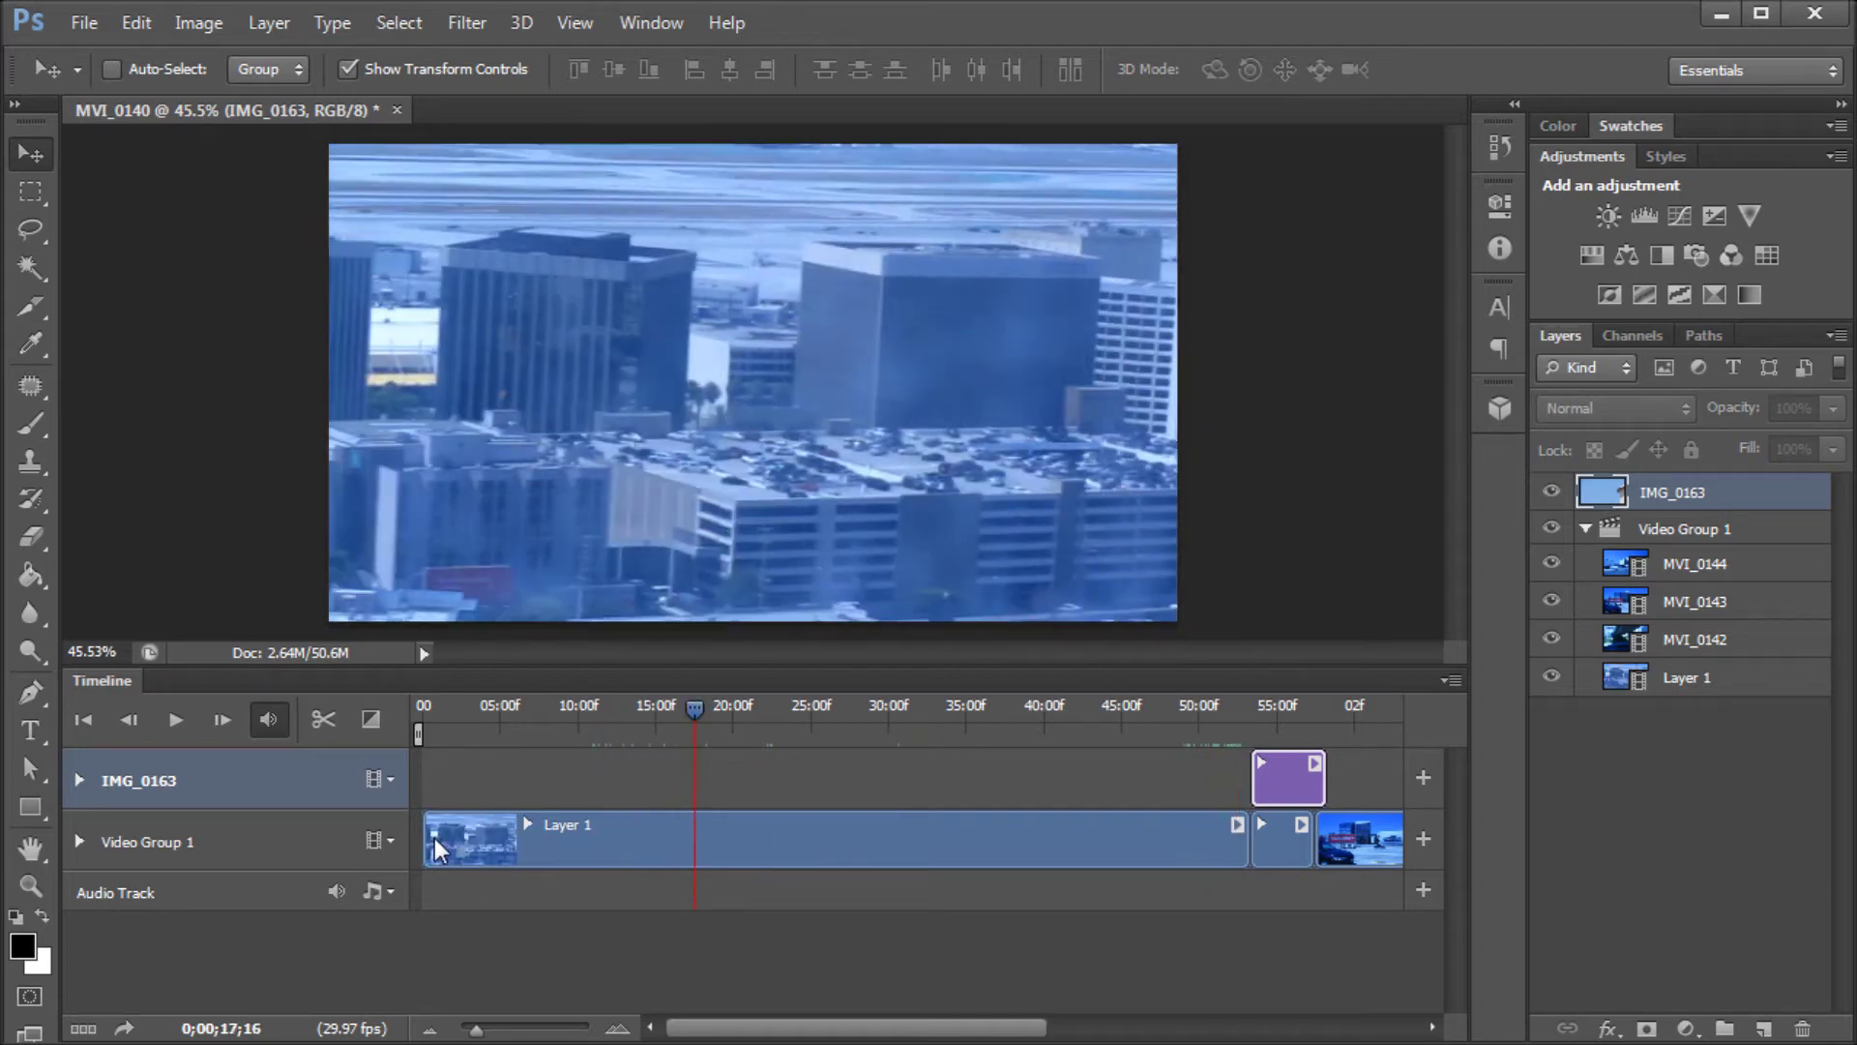
# - Trim the start and end of the Layer 1 clip so it ends near 17 seconds
pyautogui.moveTo(434, 837); pyautogui.dragTo(582, 834)
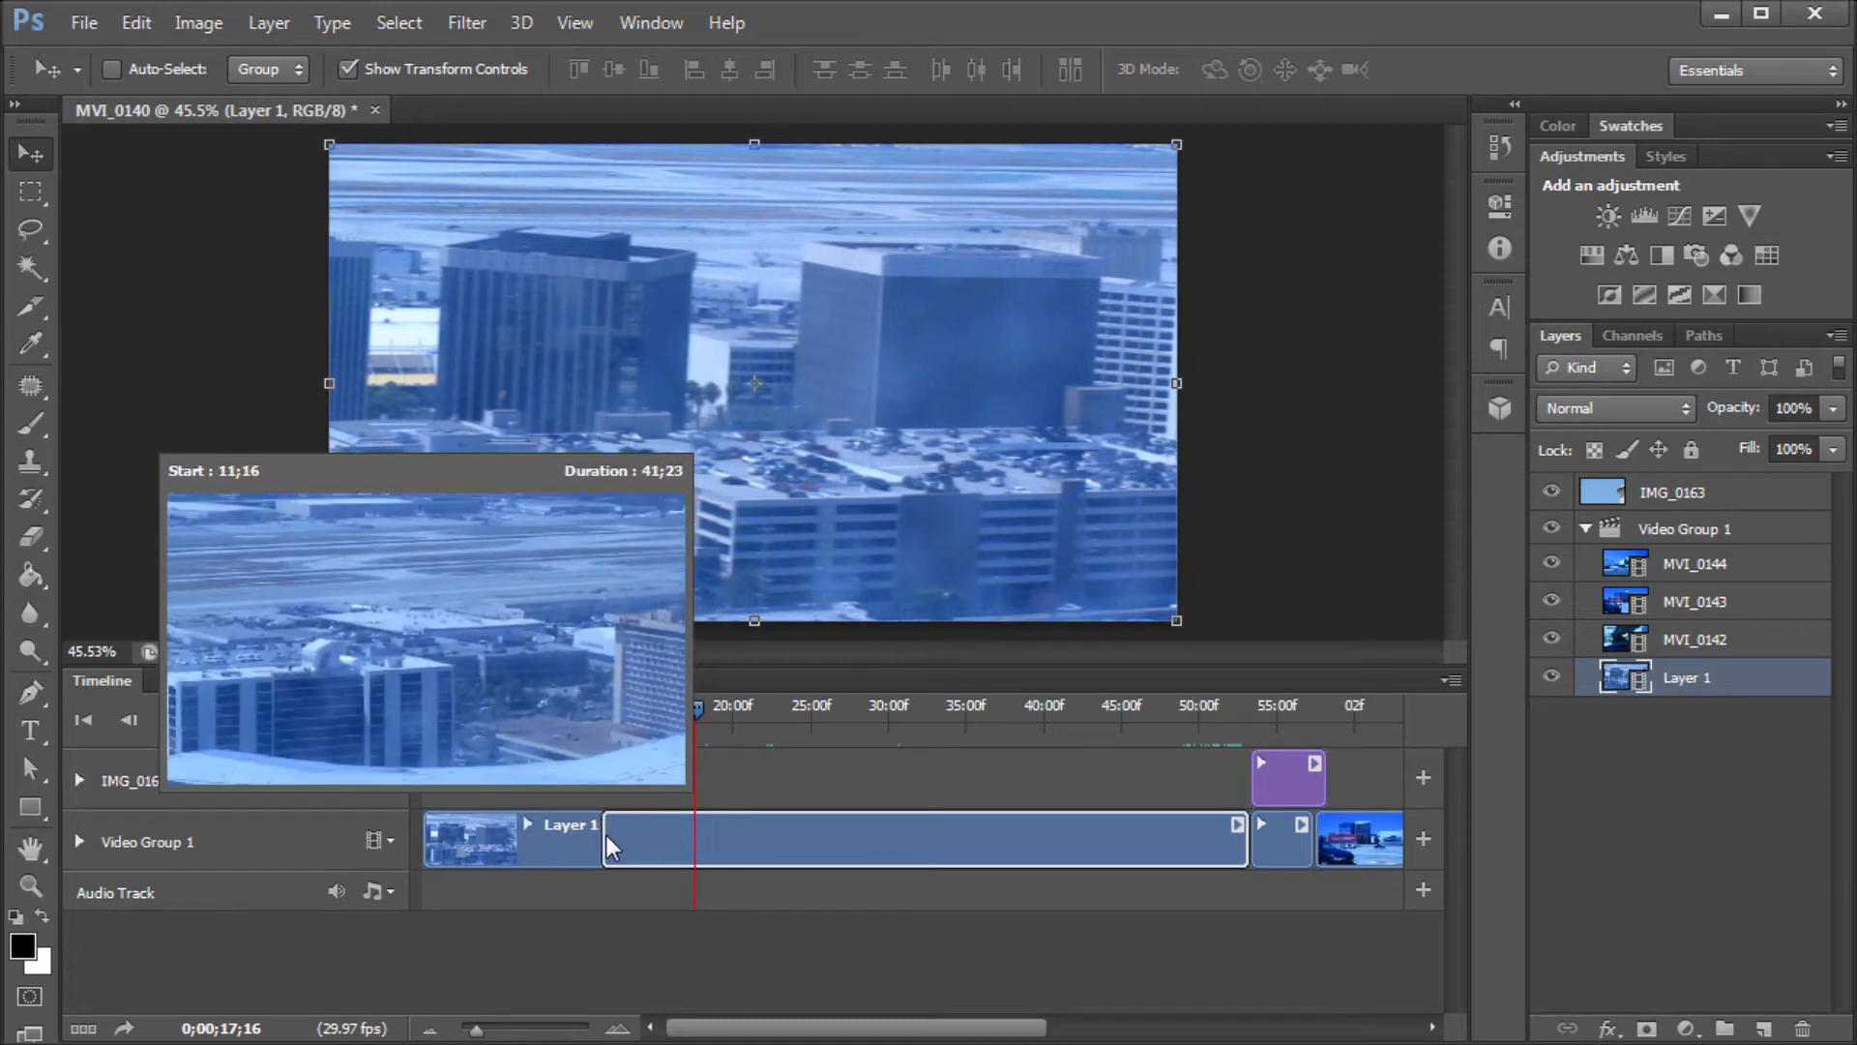
pyautogui.moveTo(606, 834); pyautogui.dragTo(693, 837)
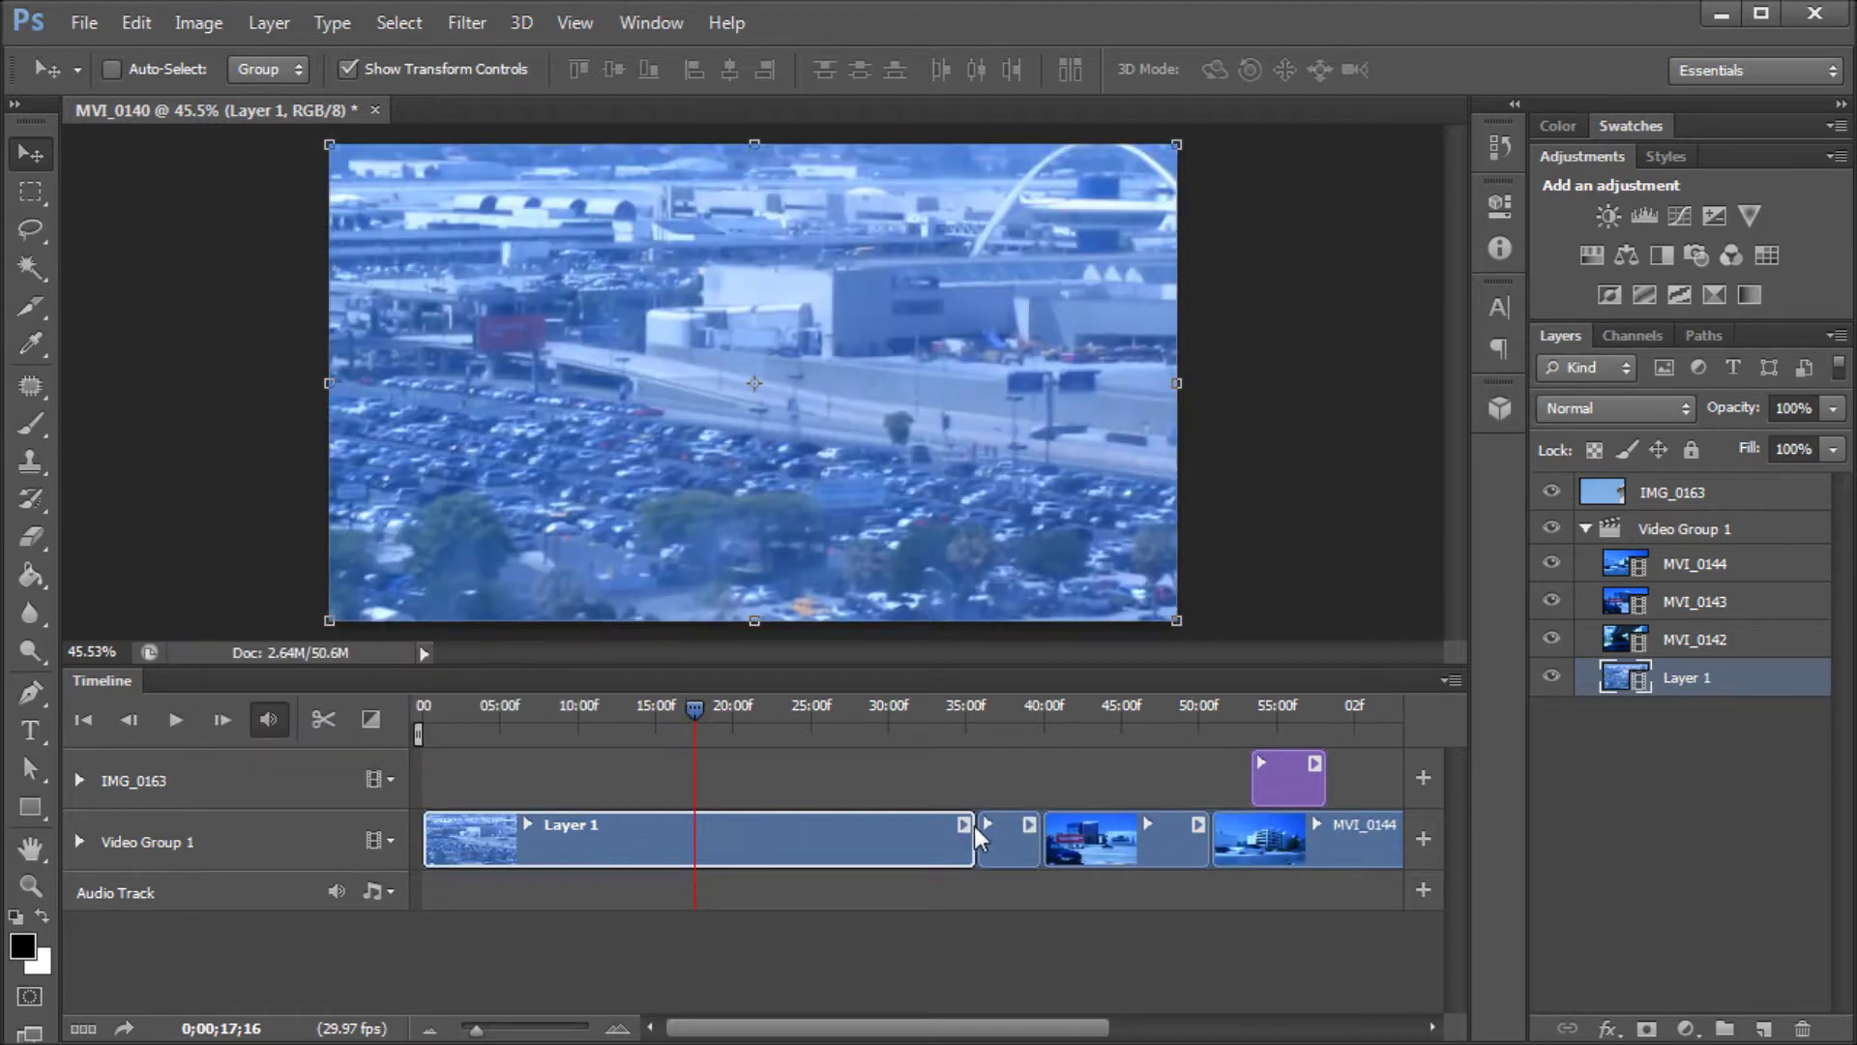
pyautogui.moveTo(973, 826); pyautogui.dragTo(685, 850)
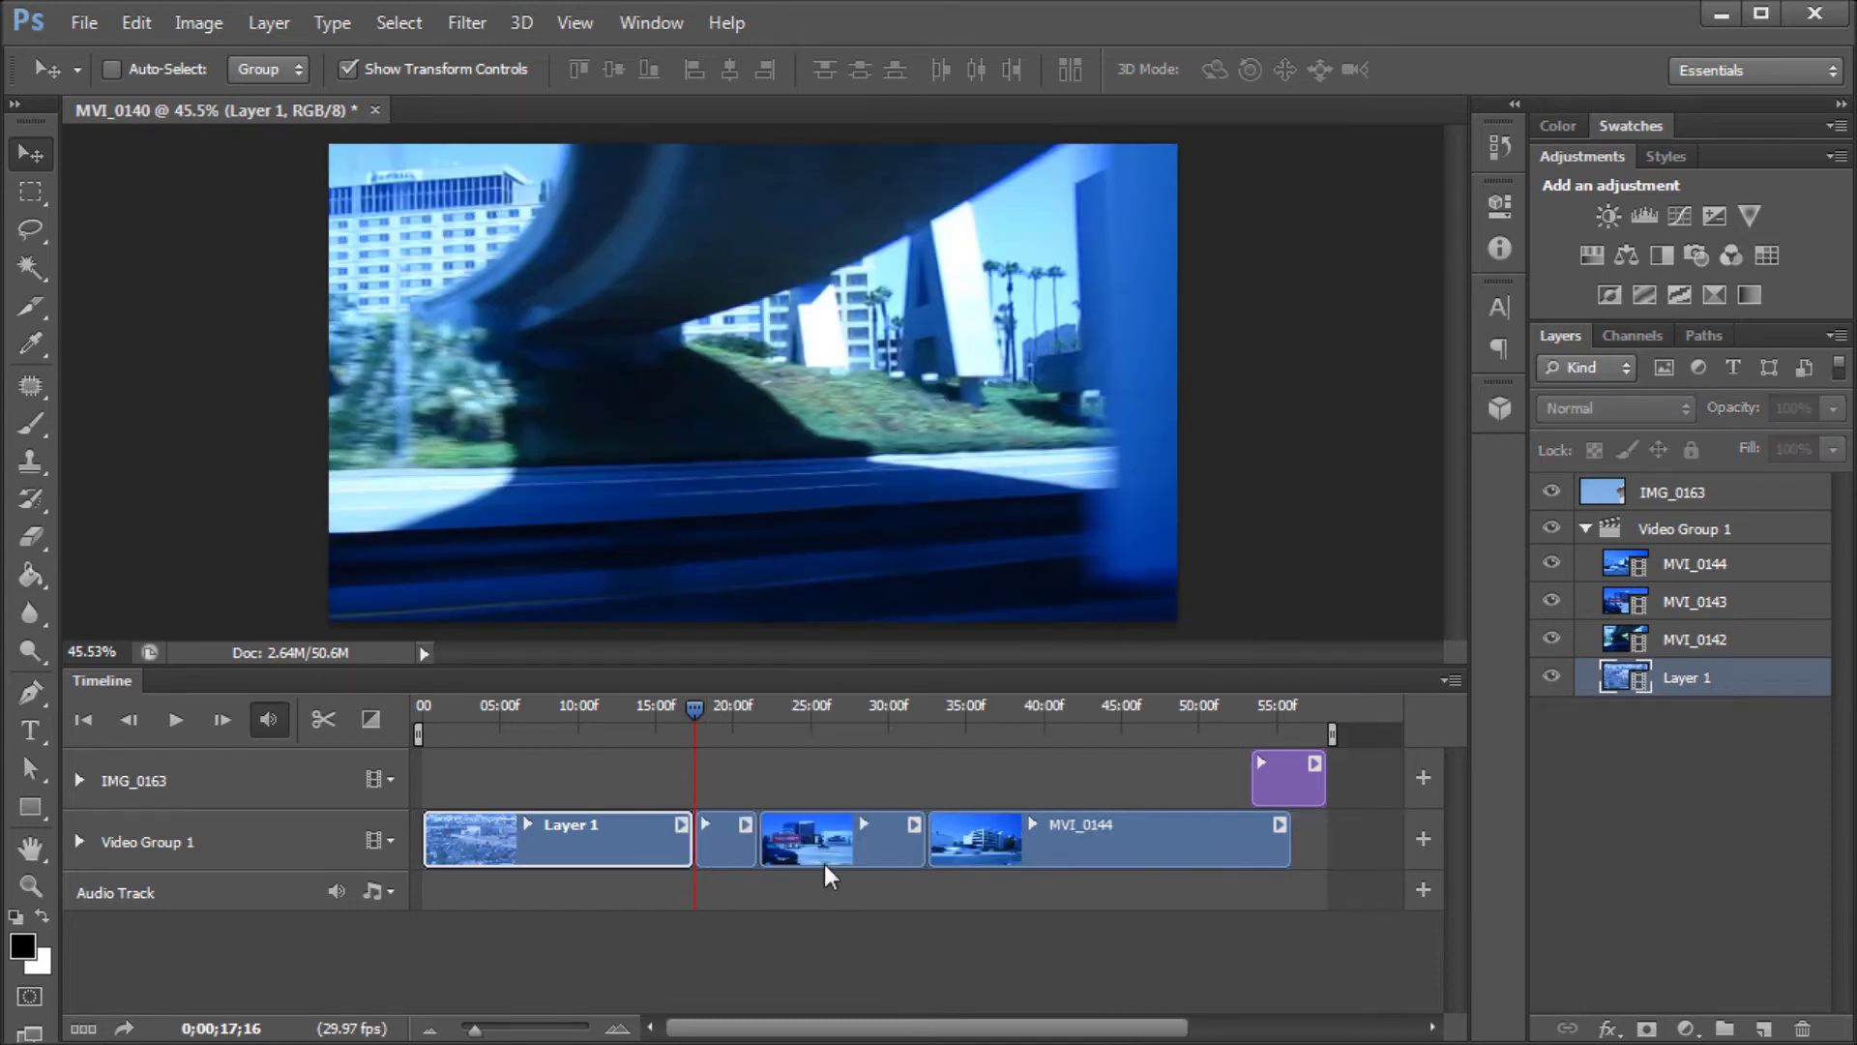
# - Move the IMG_0163 still earlier to start around 45 seconds
pyautogui.click(1292, 768)
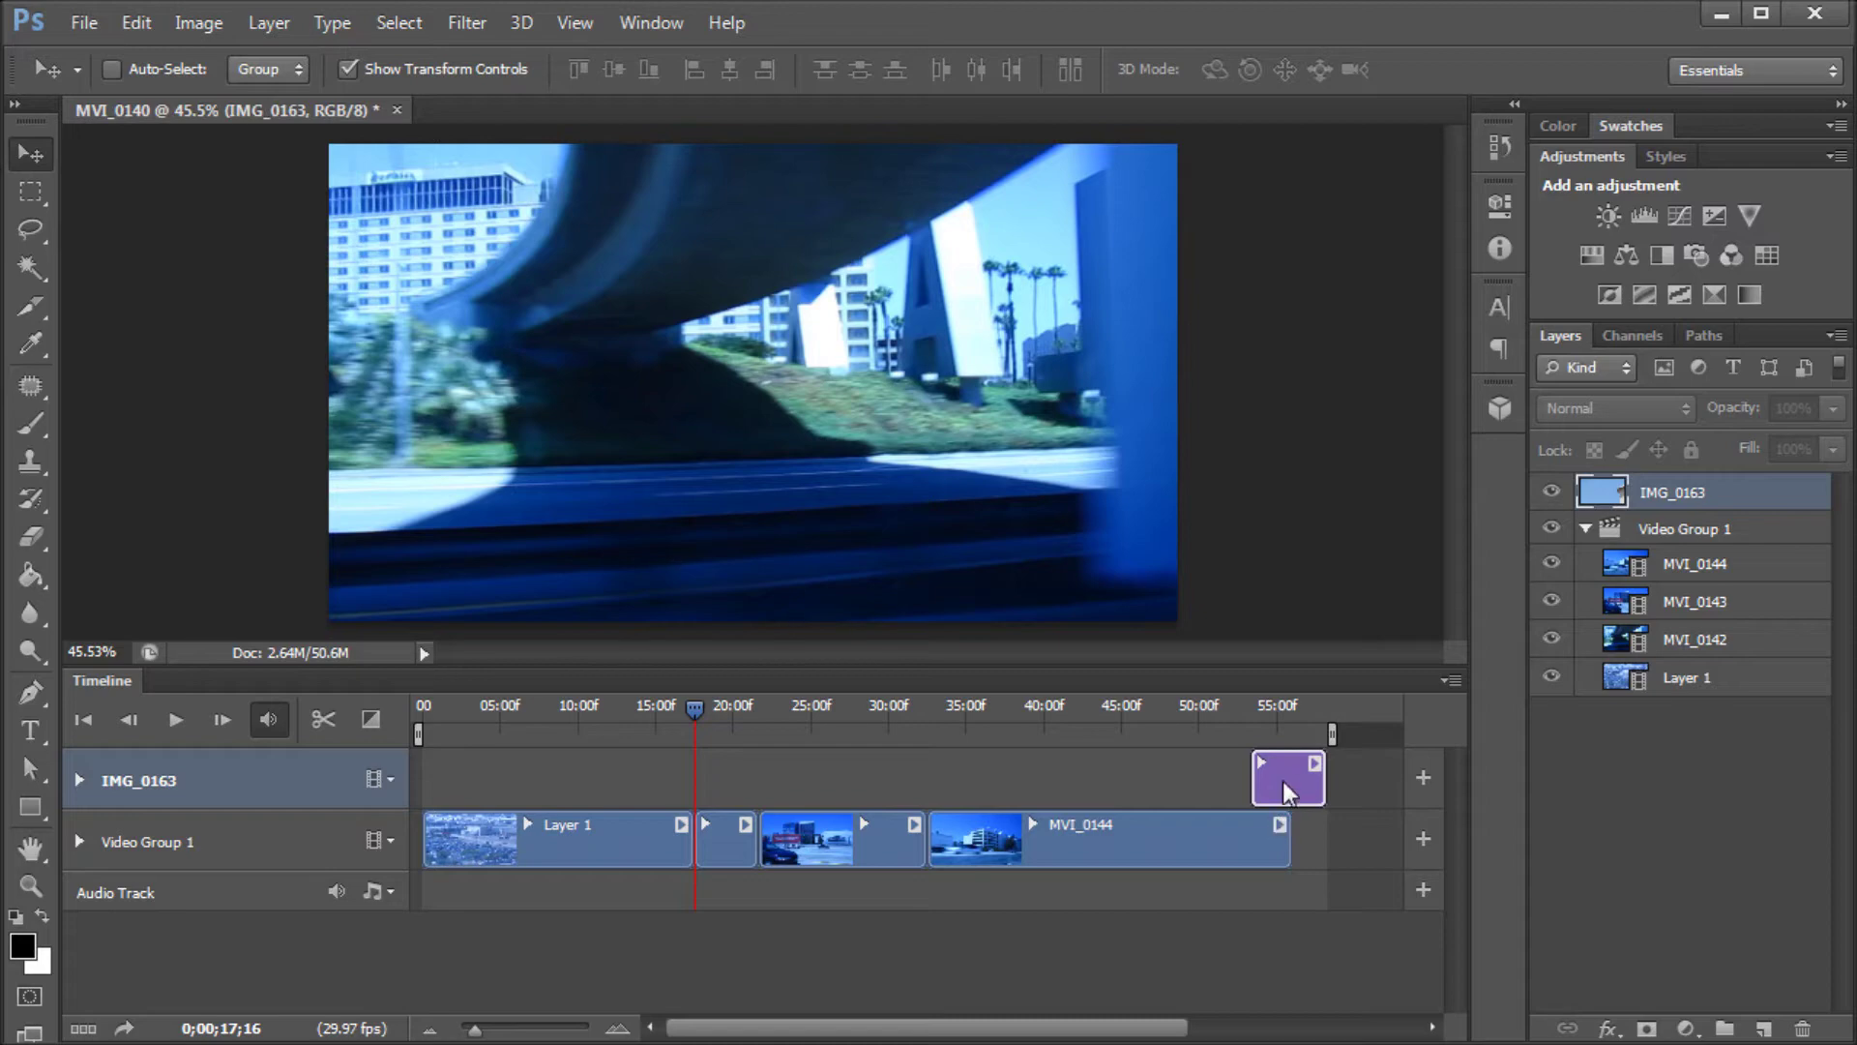
pyautogui.moveTo(1282, 781); pyautogui.dragTo(1154, 780)
pyautogui.moveTo(704, 704)
pyautogui.mouseDown()
pyautogui.moveTo(665, 711)
pyautogui.moveTo(712, 717)
pyautogui.mouseUp()
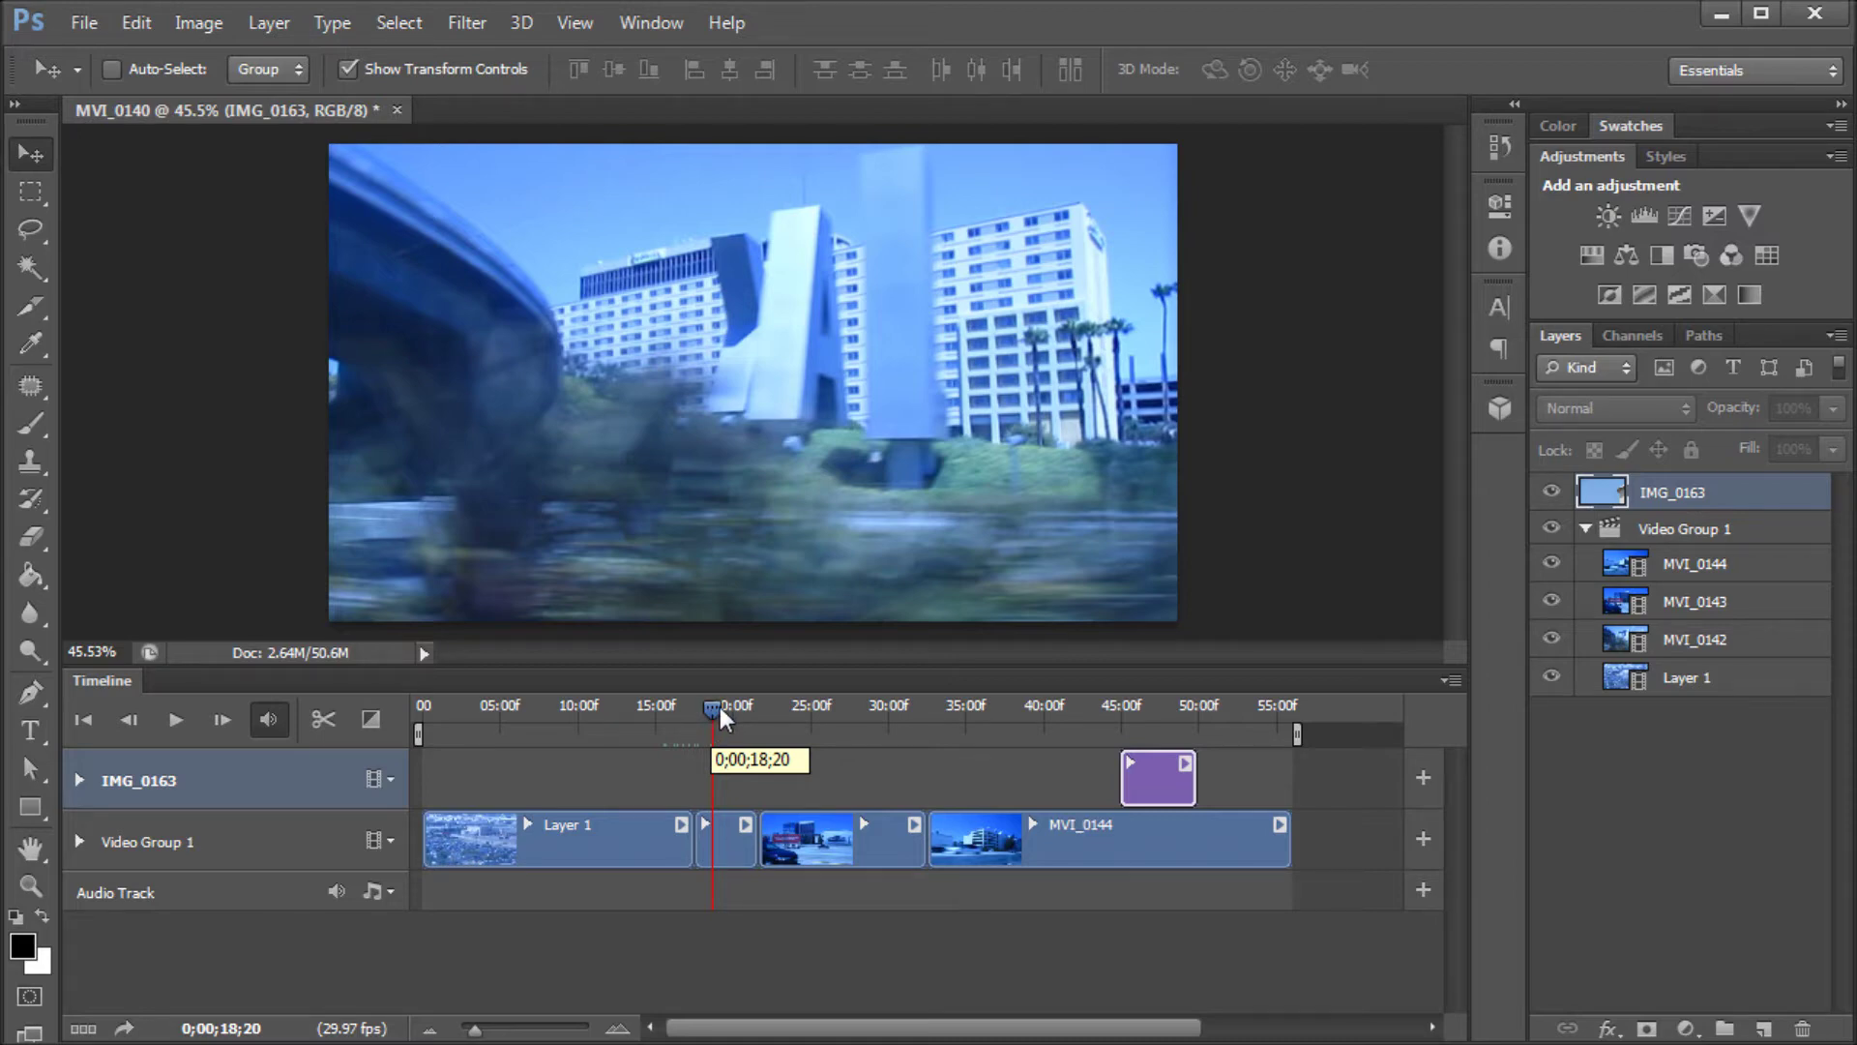
pyautogui.moveTo(705, 706); pyautogui.dragTo(898, 698)
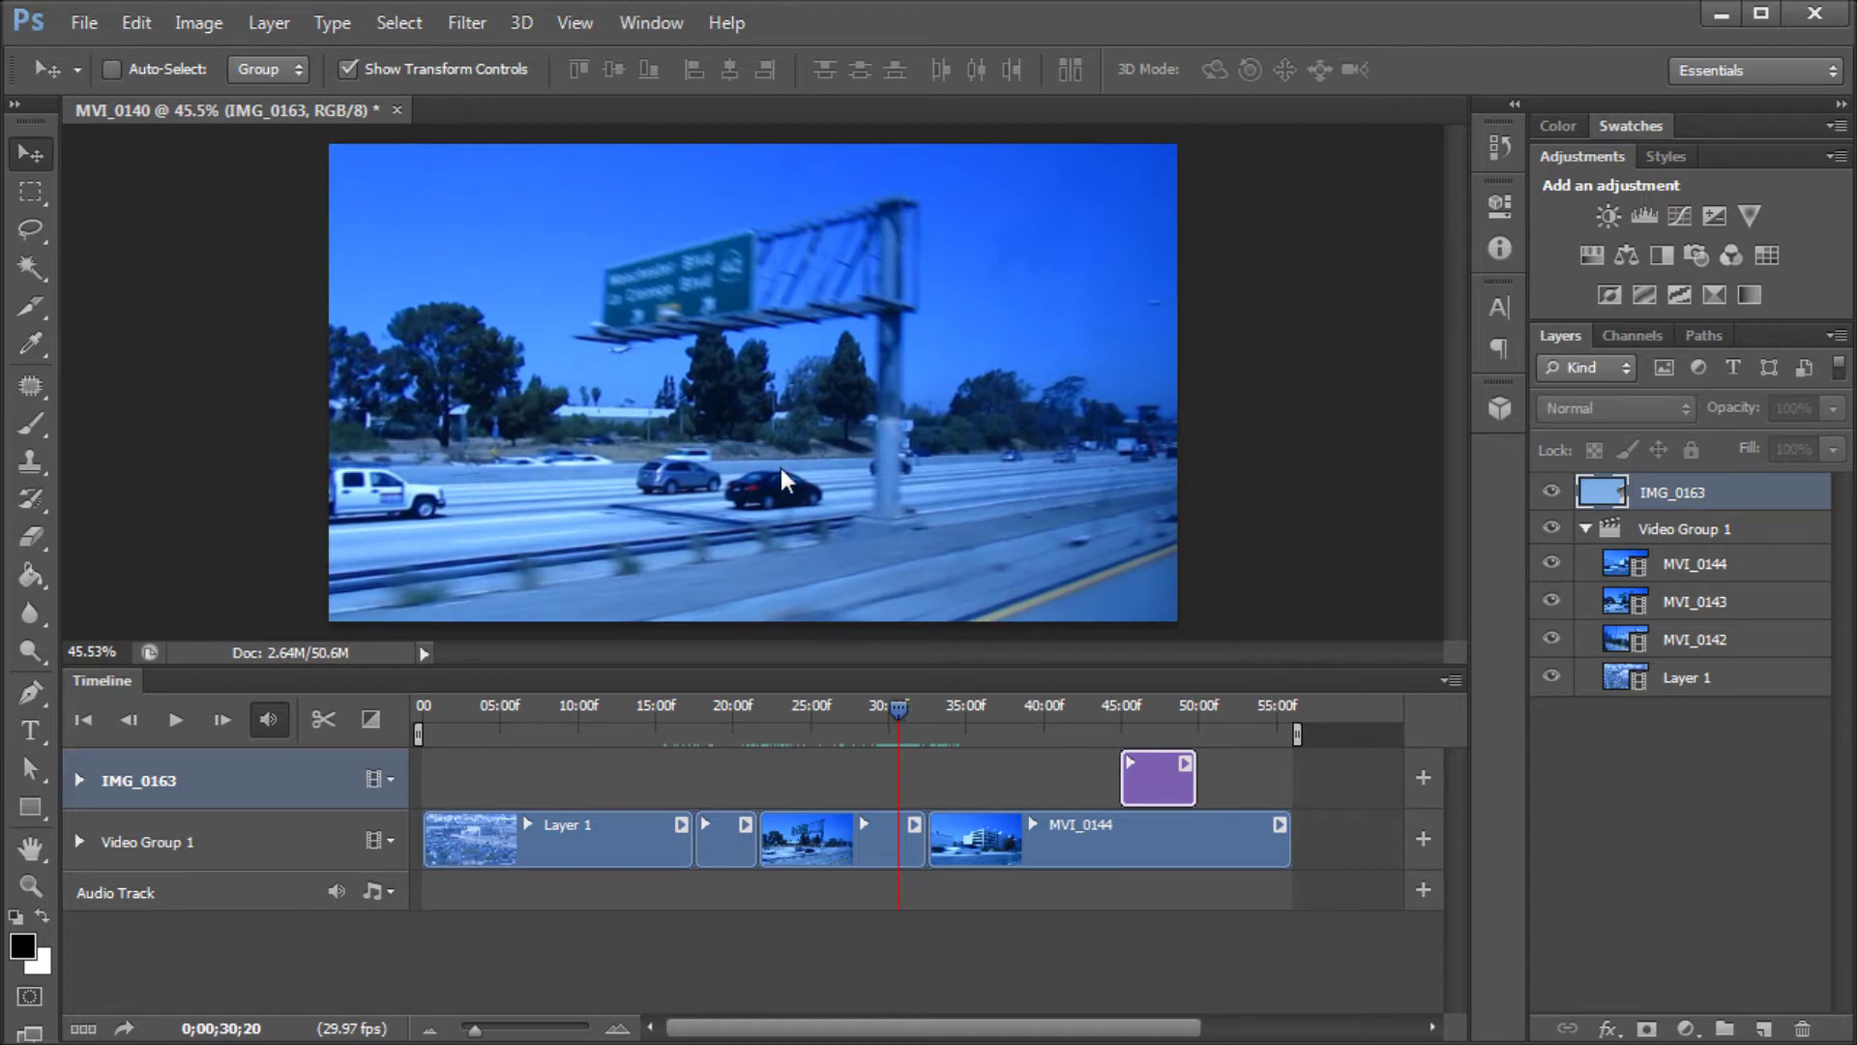
pyautogui.click(1665, 528)
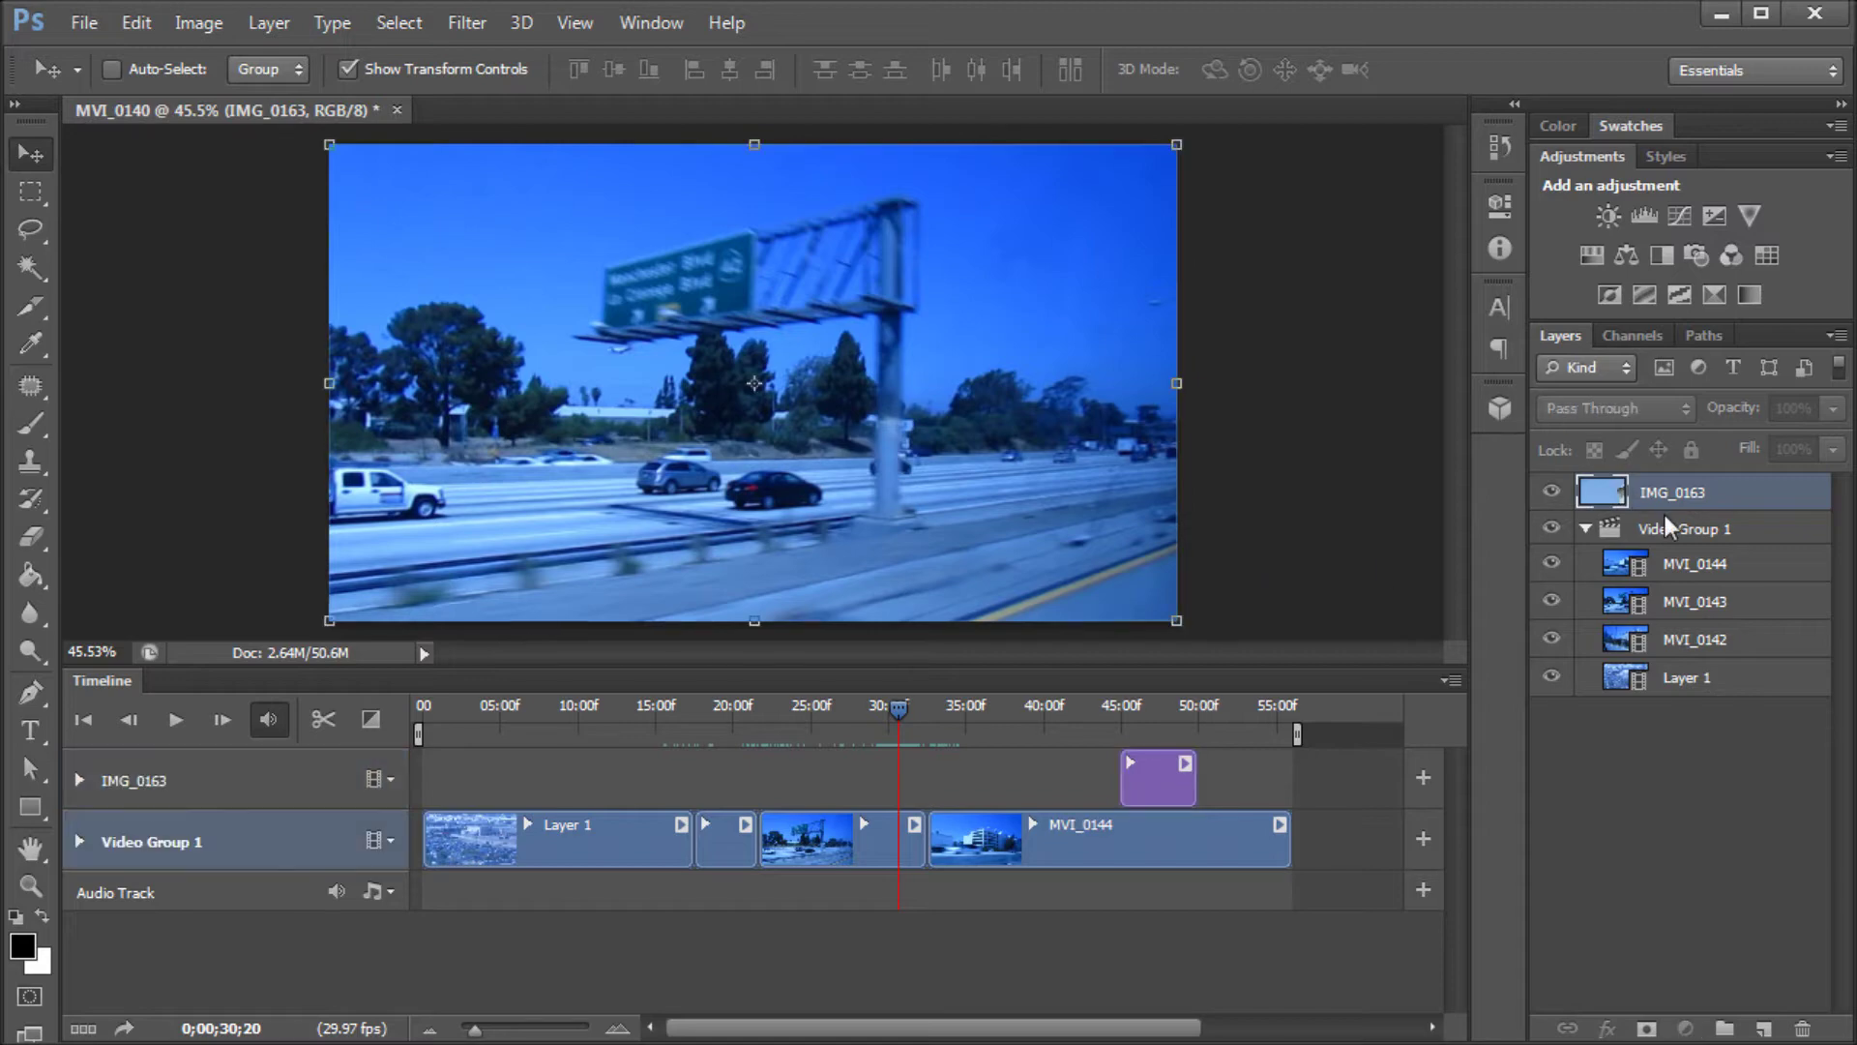
# - Add a Curves 1 adjustment layer and move it above Video Group 1
pyautogui.click(1687, 1030)
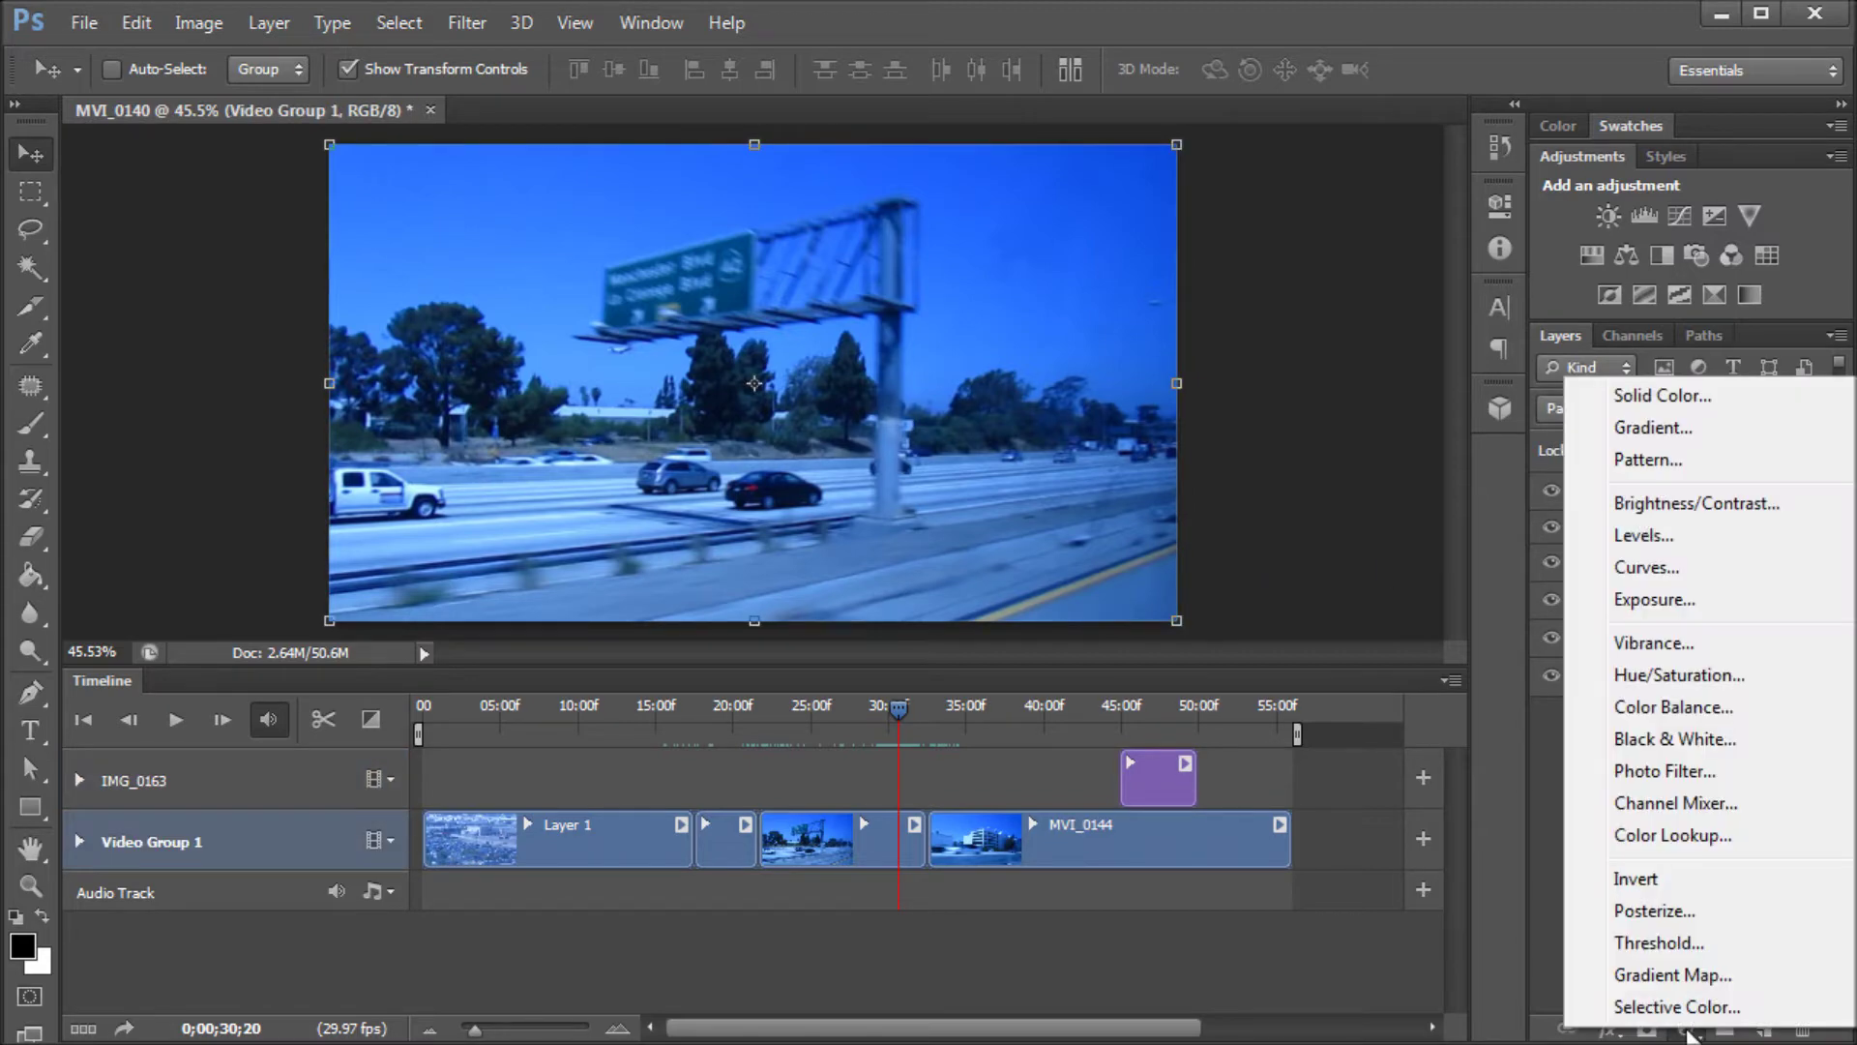
pyautogui.click(1647, 568)
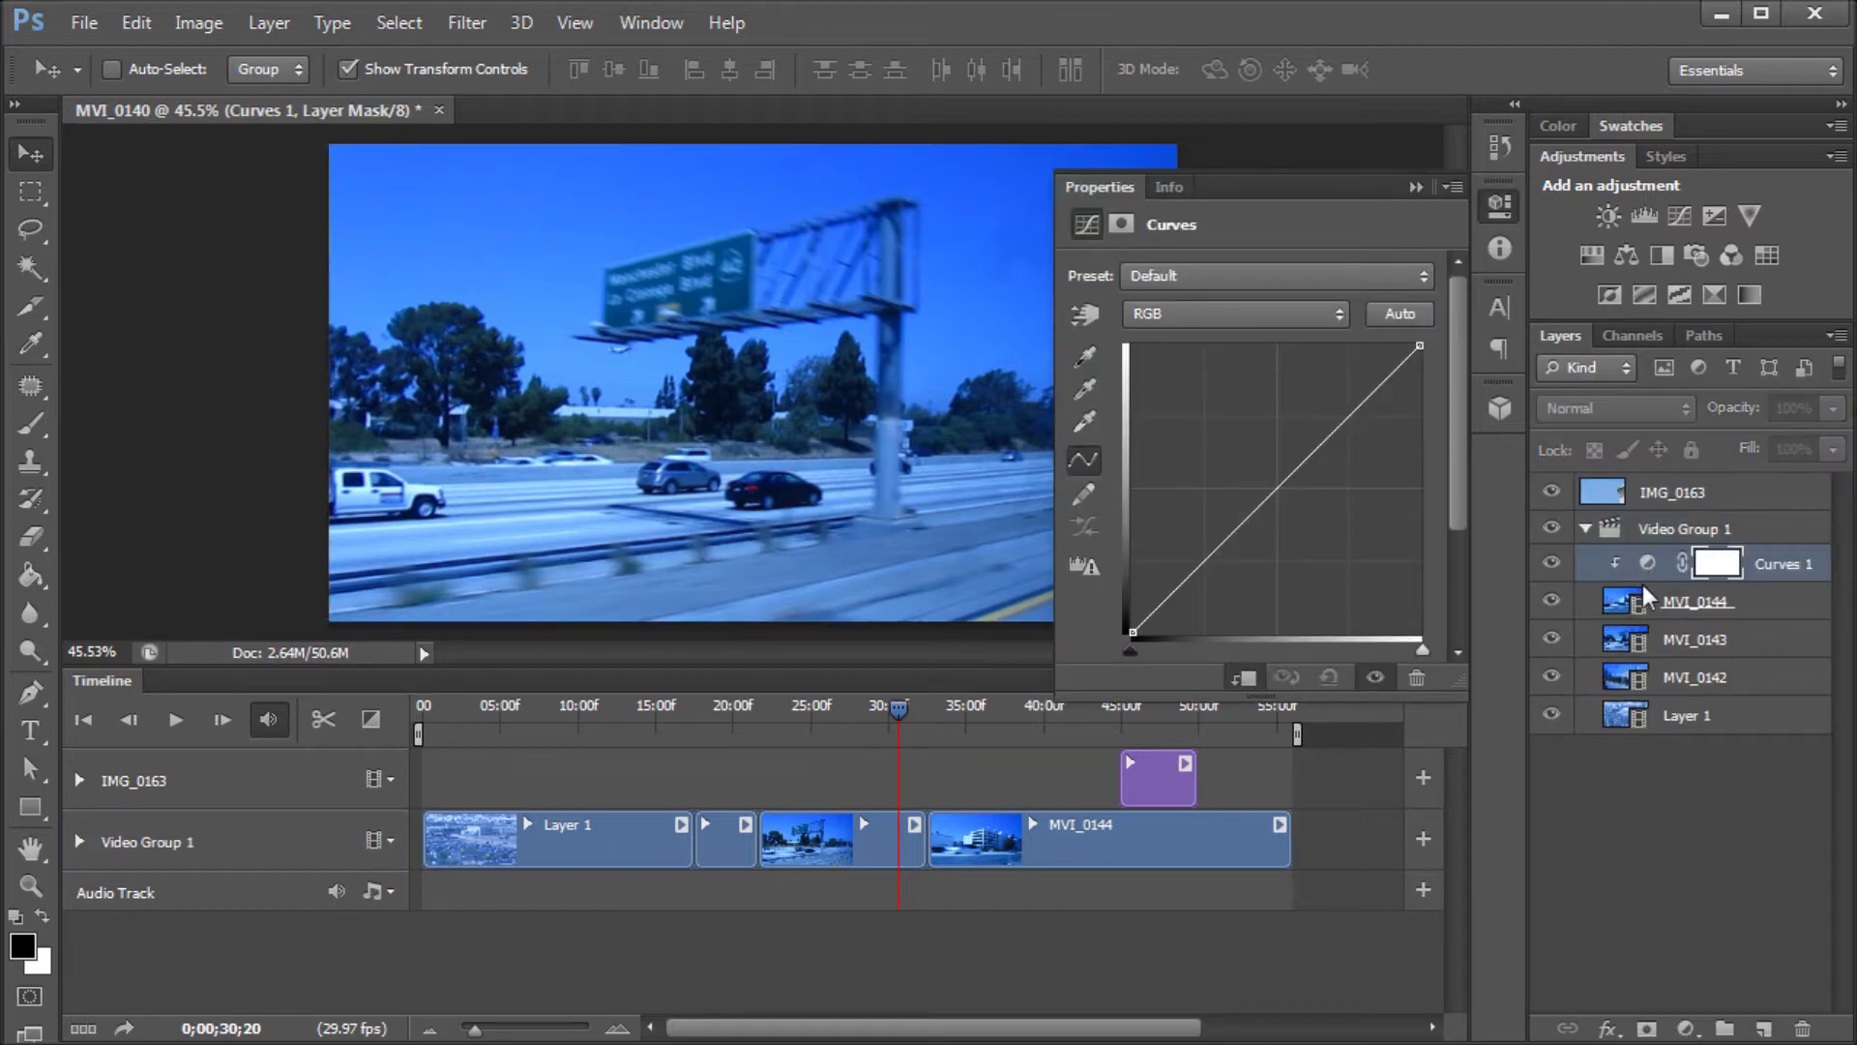
pyautogui.moveTo(1779, 565); pyautogui.dragTo(1764, 510)
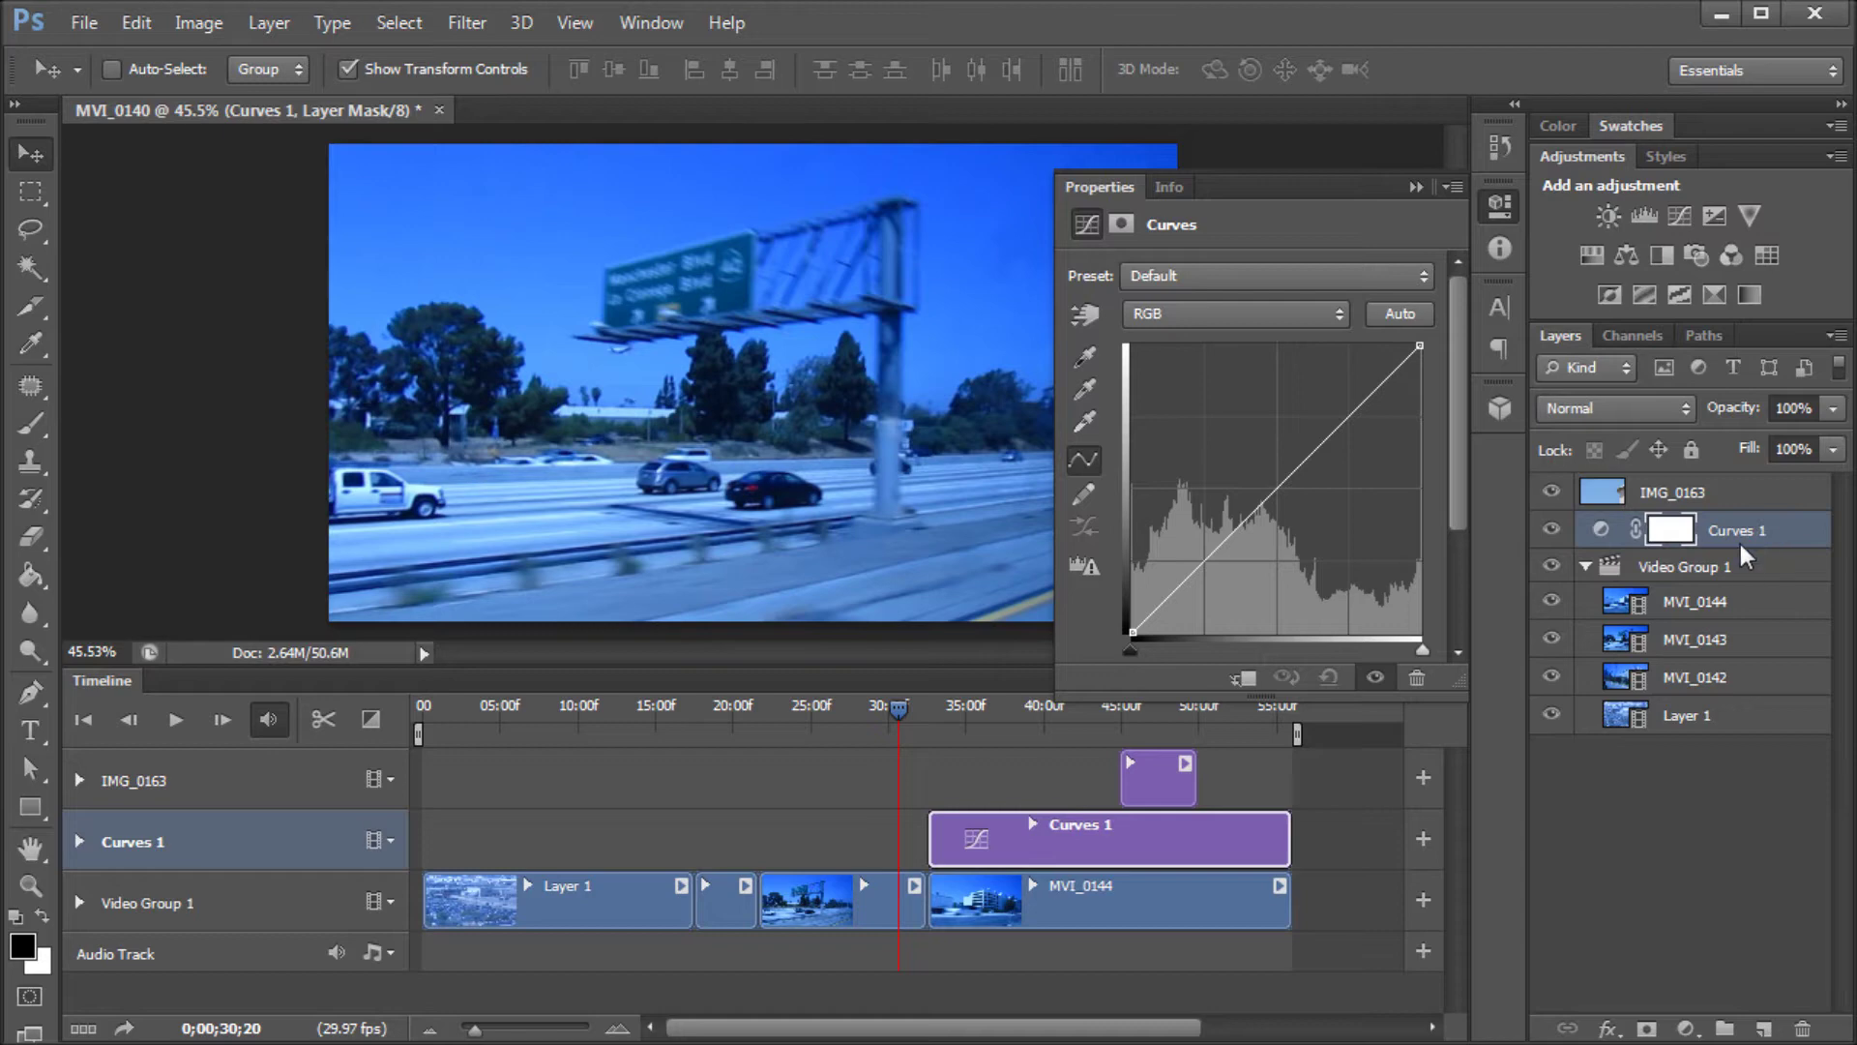
pyautogui.click(1587, 566)
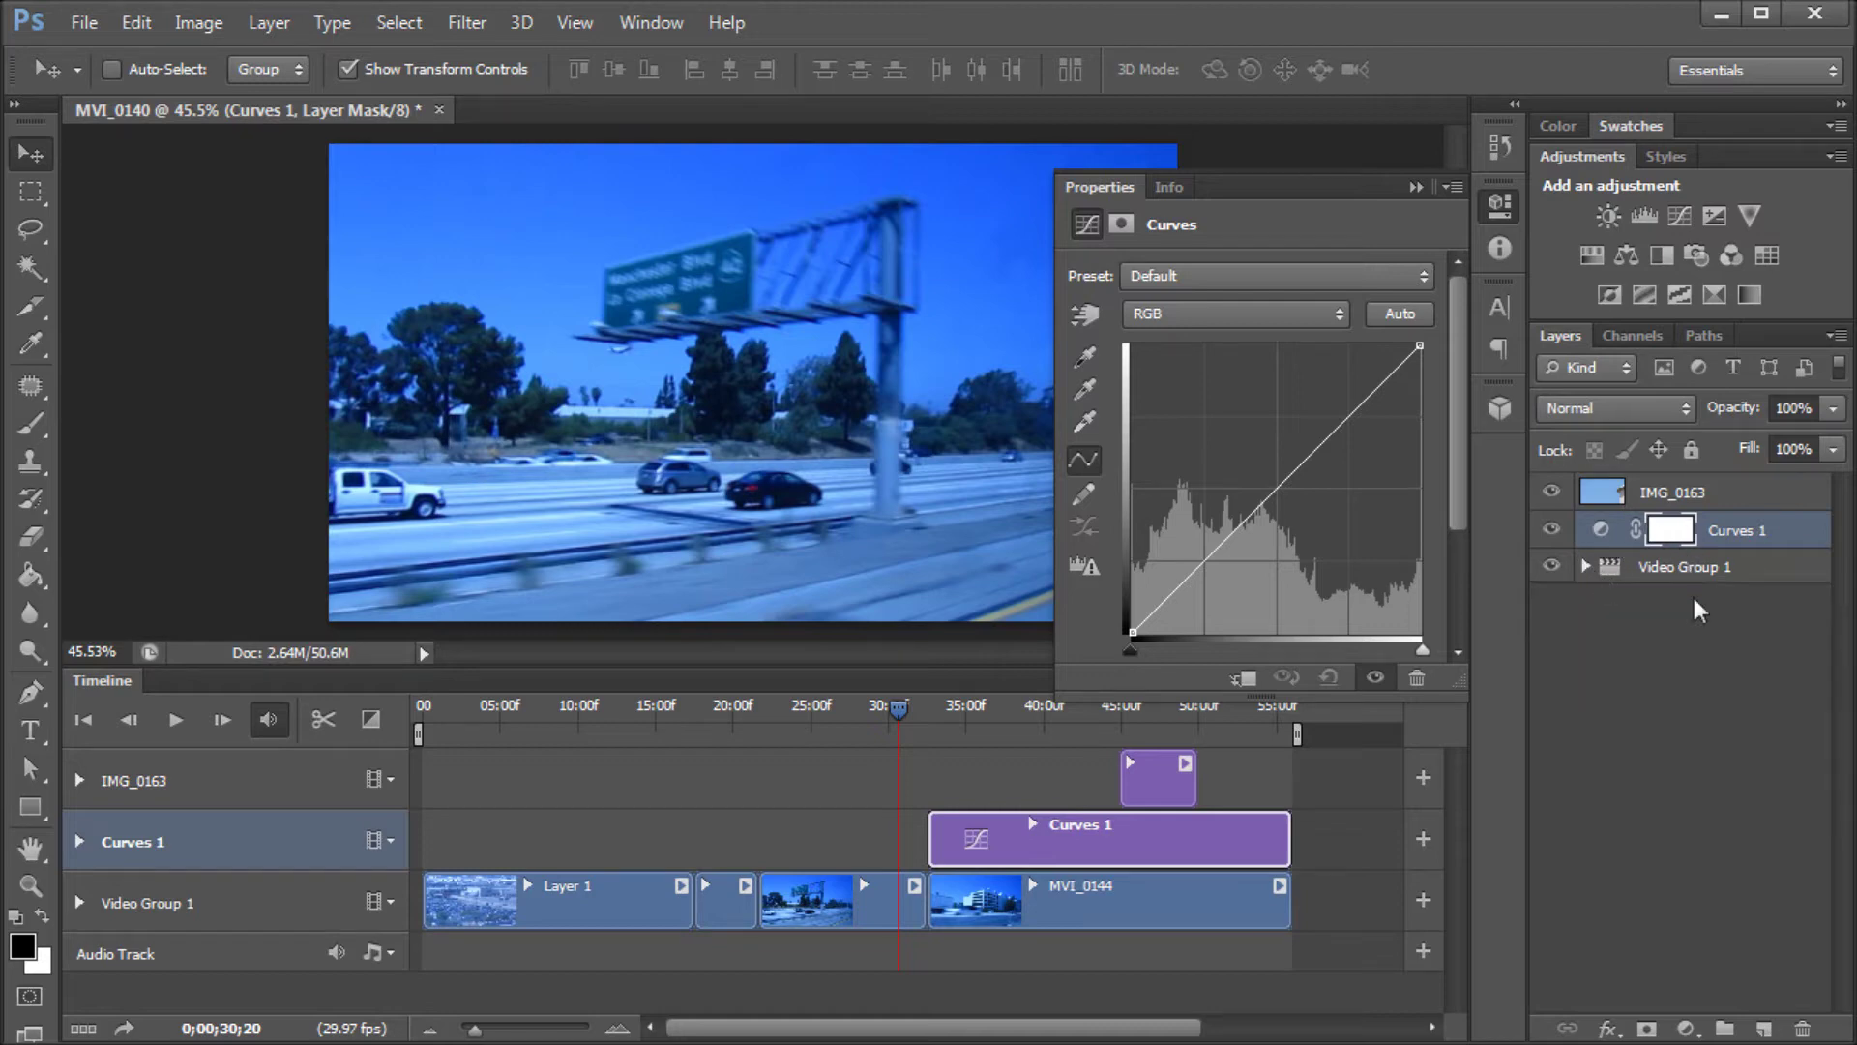
# - Bend the Blue, Green and Red channel curves of Curves 1 to correct the colour
pyautogui.click(1184, 317)
pyautogui.click(1169, 409)
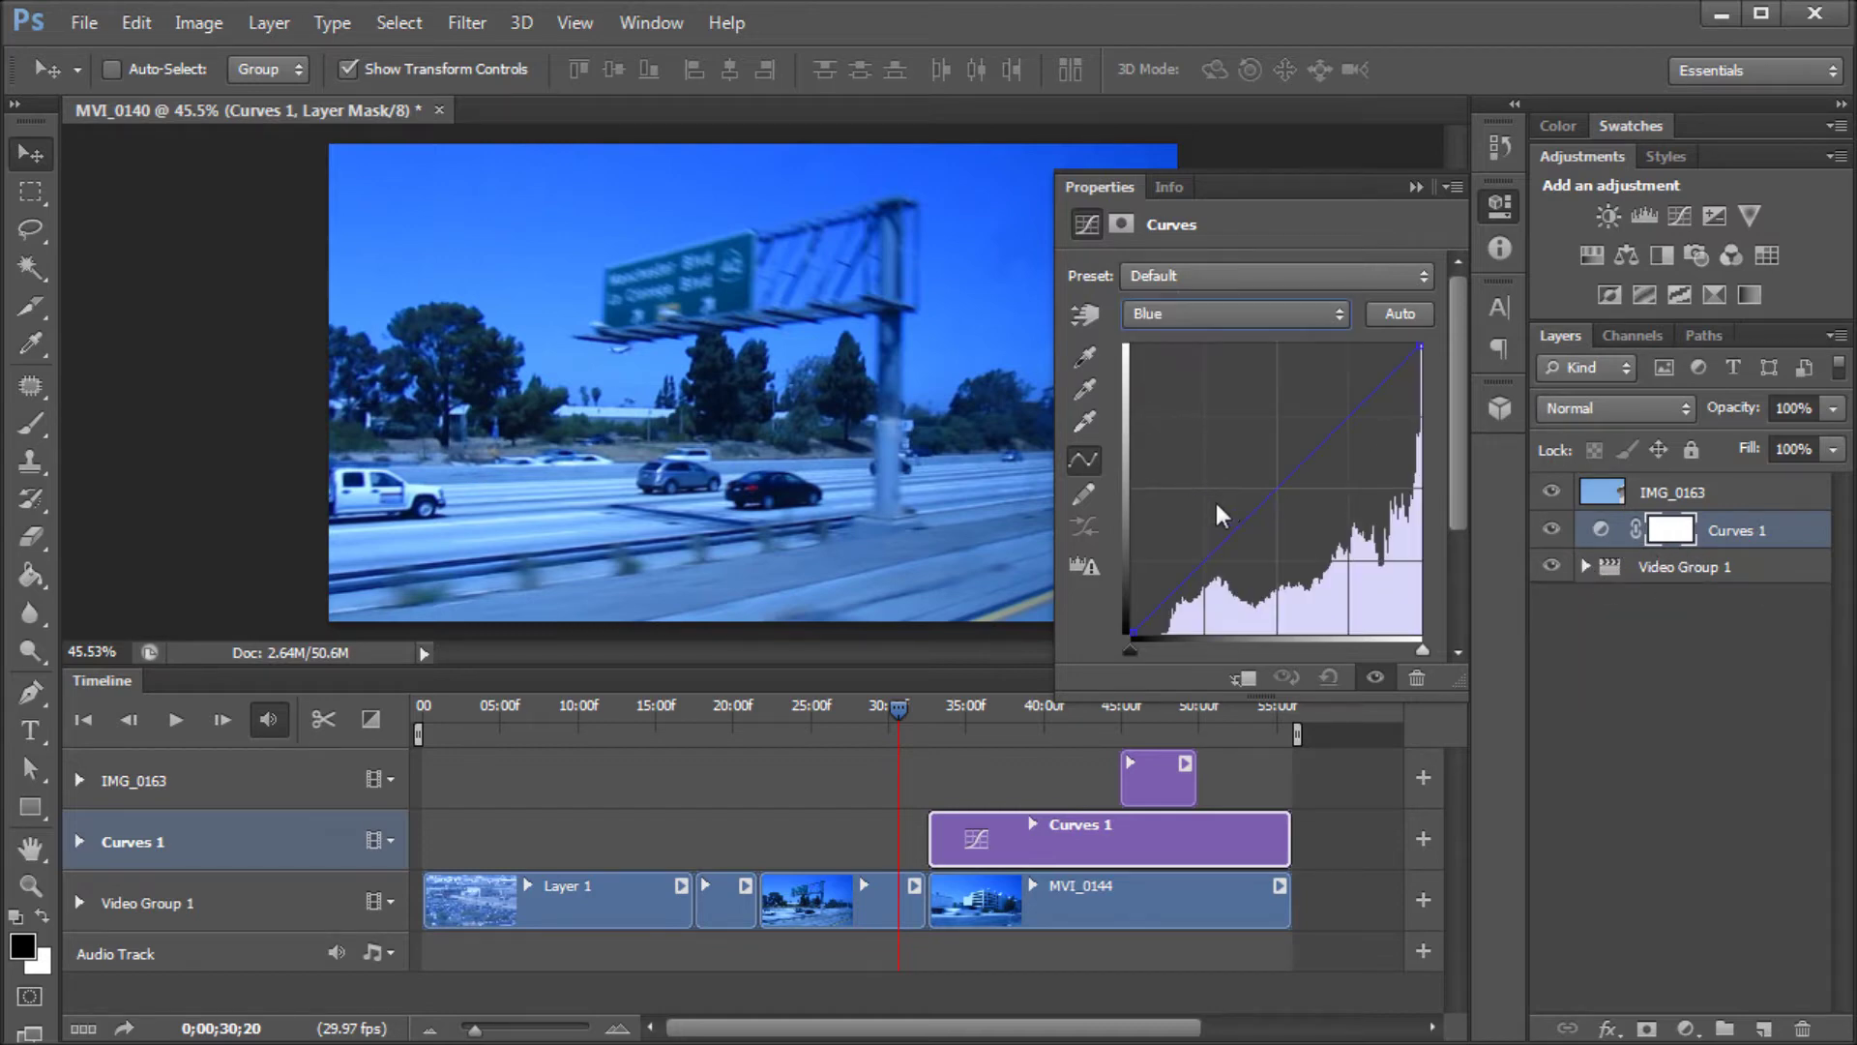
pyautogui.moveTo(1216, 503); pyautogui.dragTo(1290, 512)
pyautogui.click(1233, 313)
pyautogui.click(1210, 392)
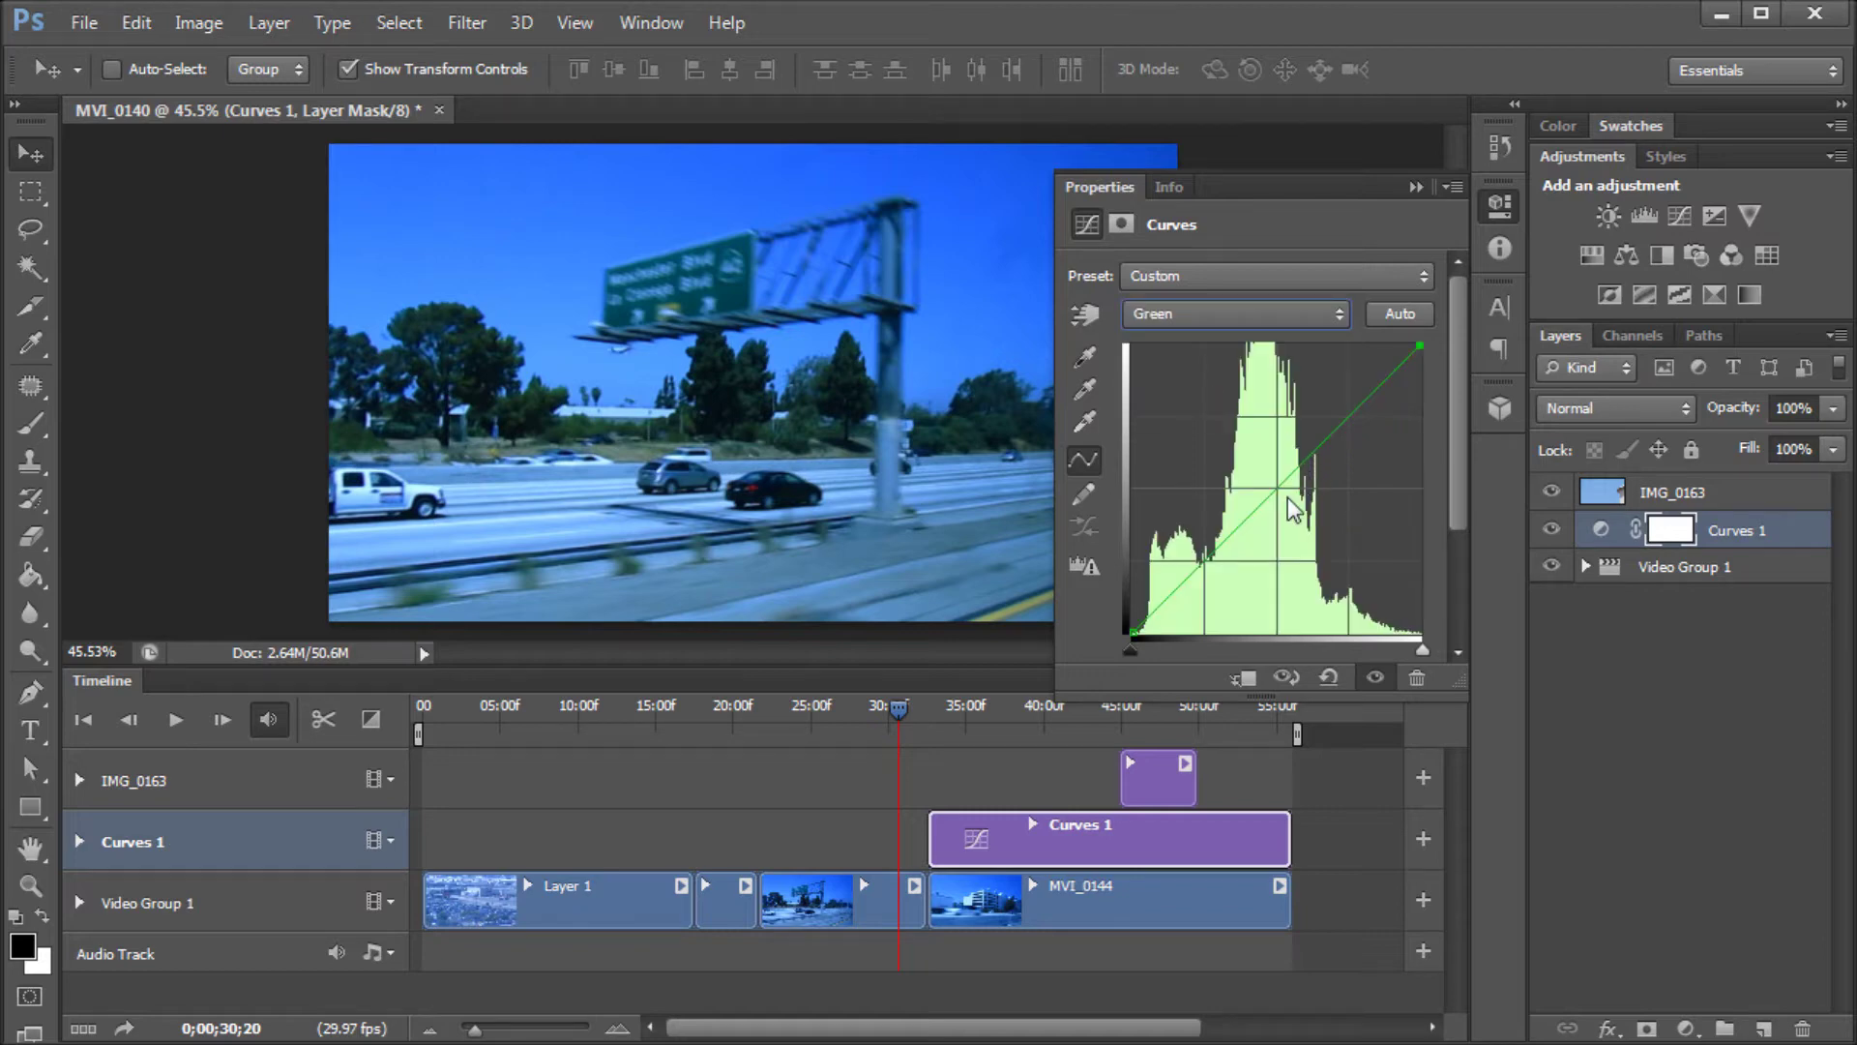
pyautogui.moveTo(1291, 515); pyautogui.dragTo(1275, 491)
pyautogui.click(1233, 314)
pyautogui.click(1209, 358)
pyautogui.click(1265, 498)
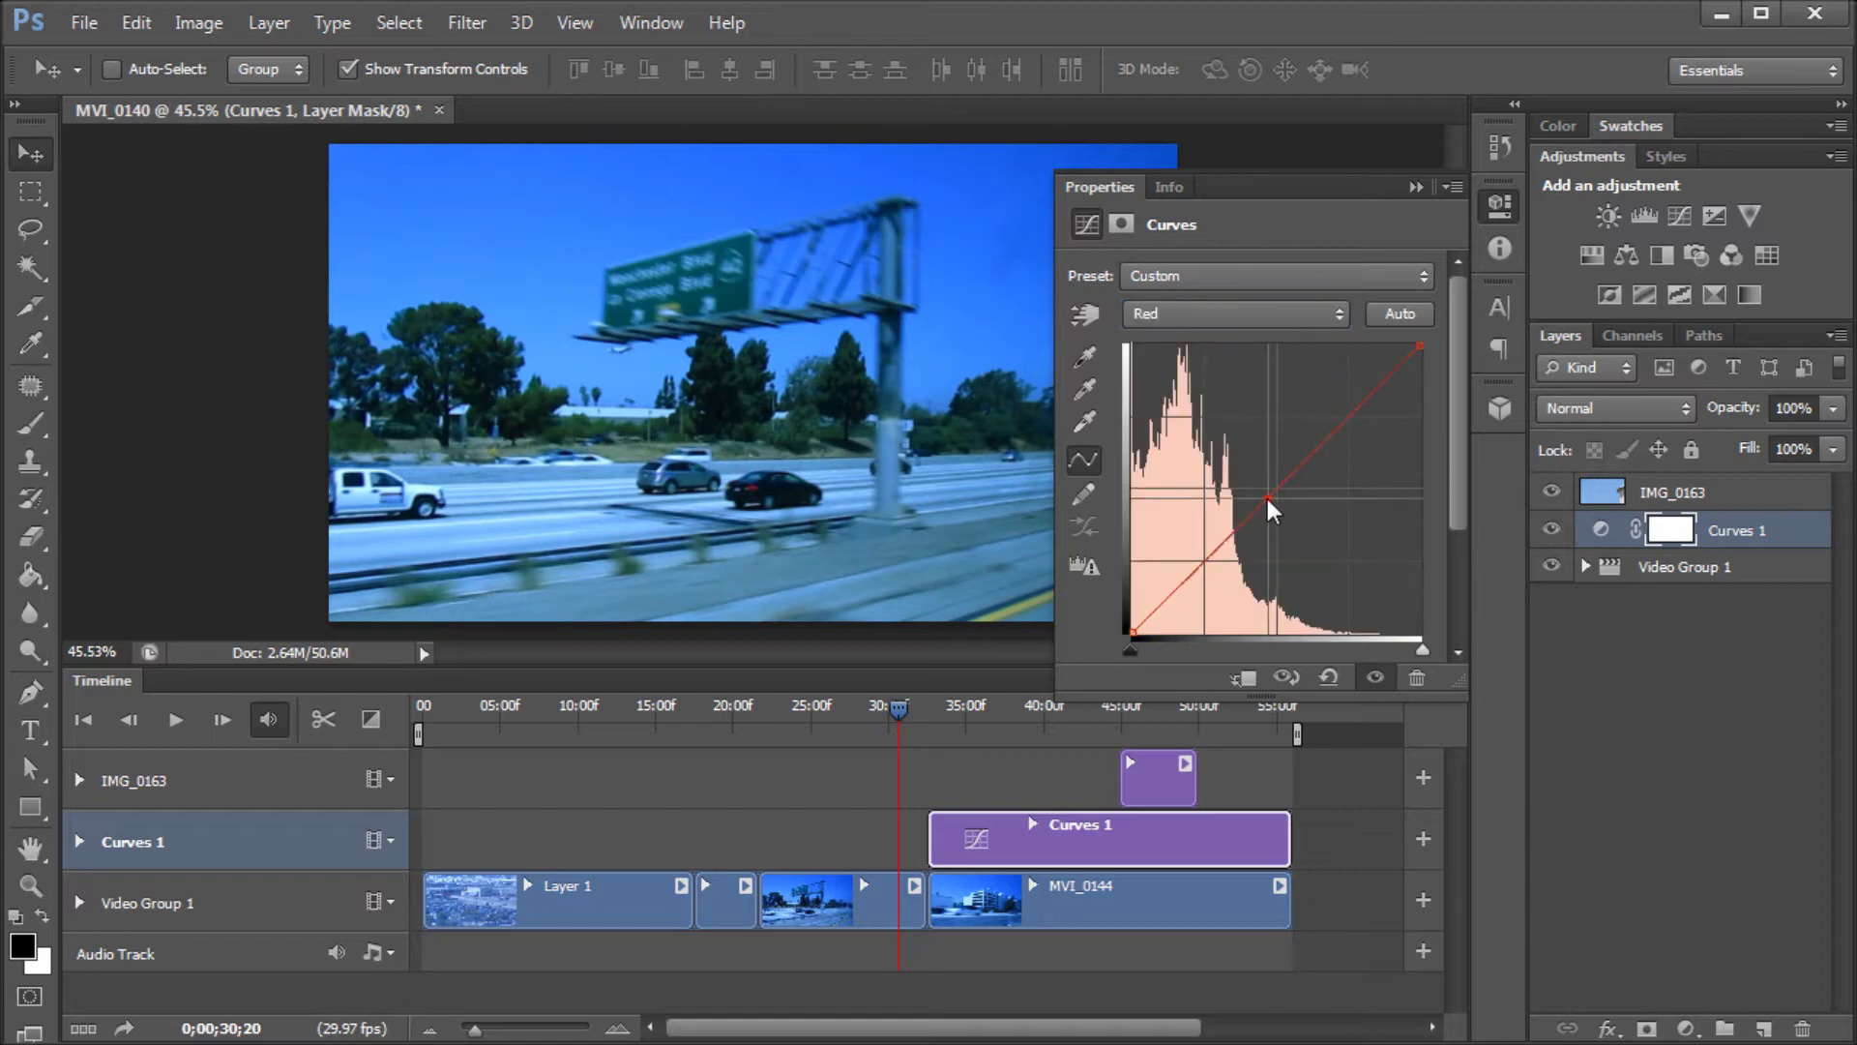
pyautogui.moveTo(1268, 508); pyautogui.dragTo(1270, 504)
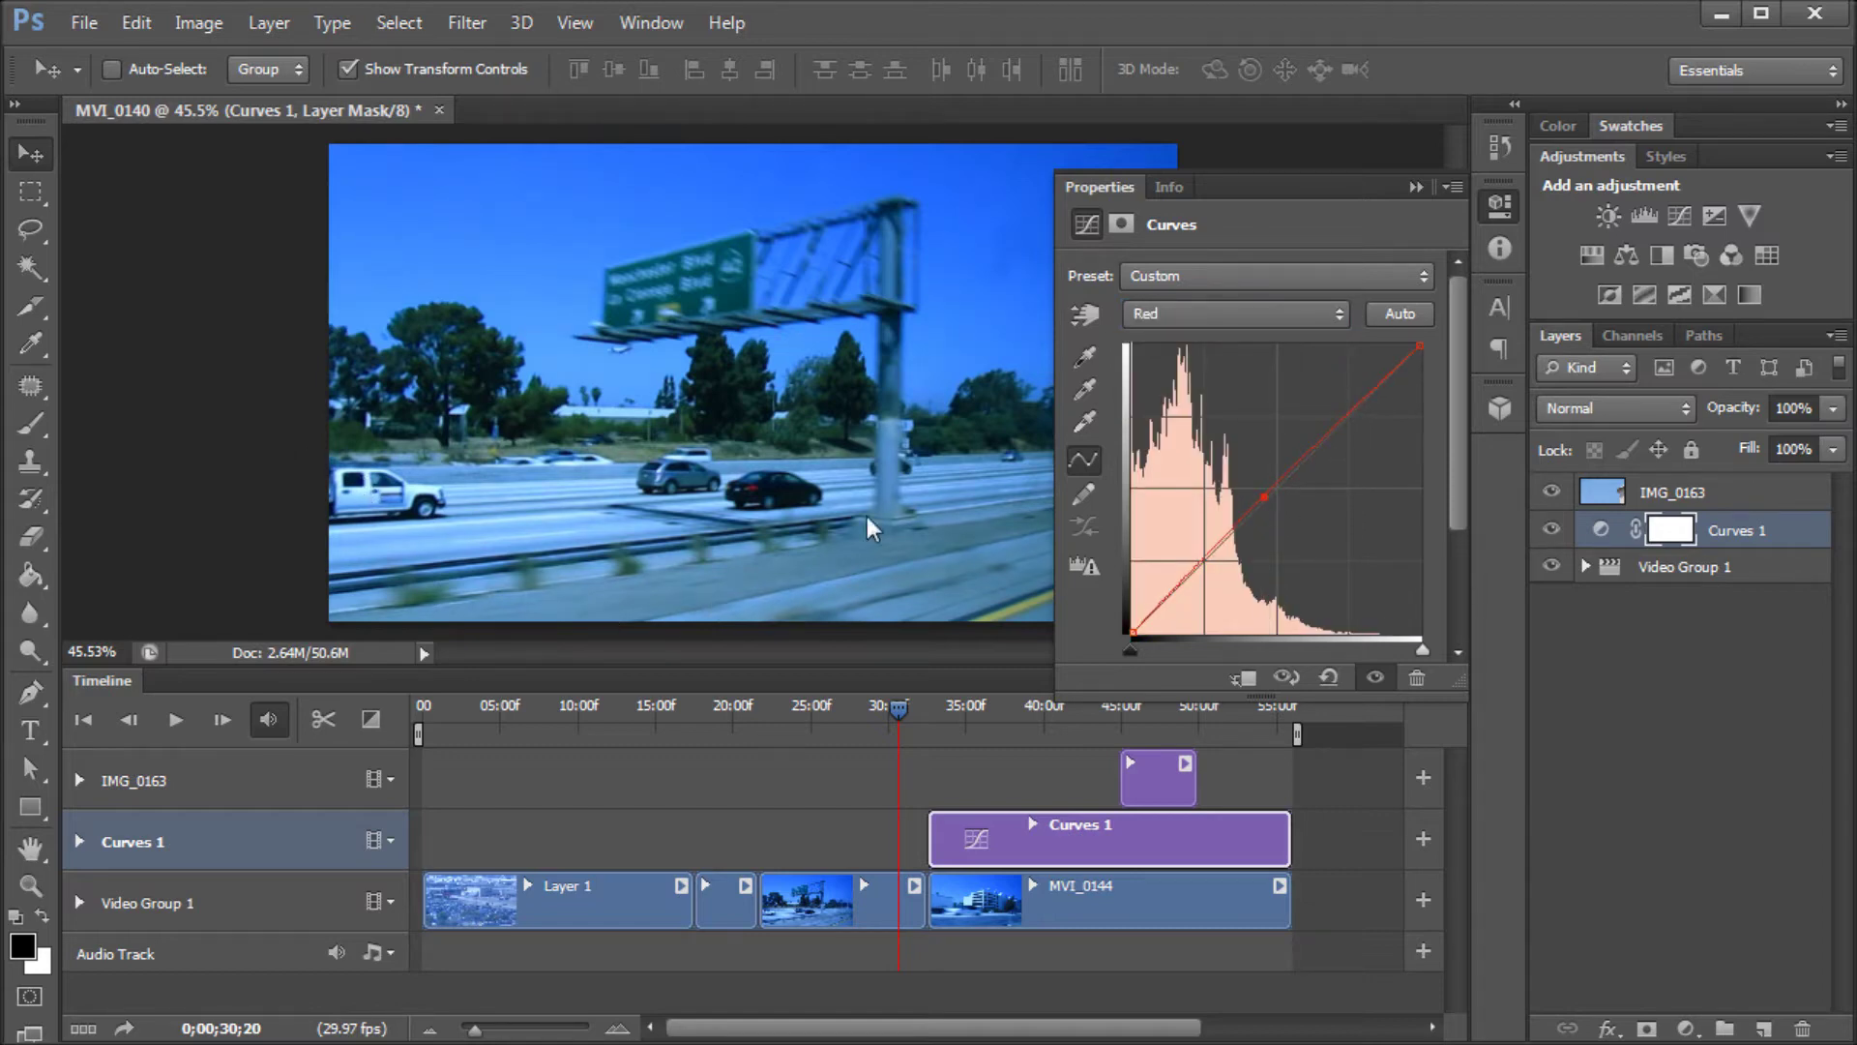
pyautogui.click(1416, 187)
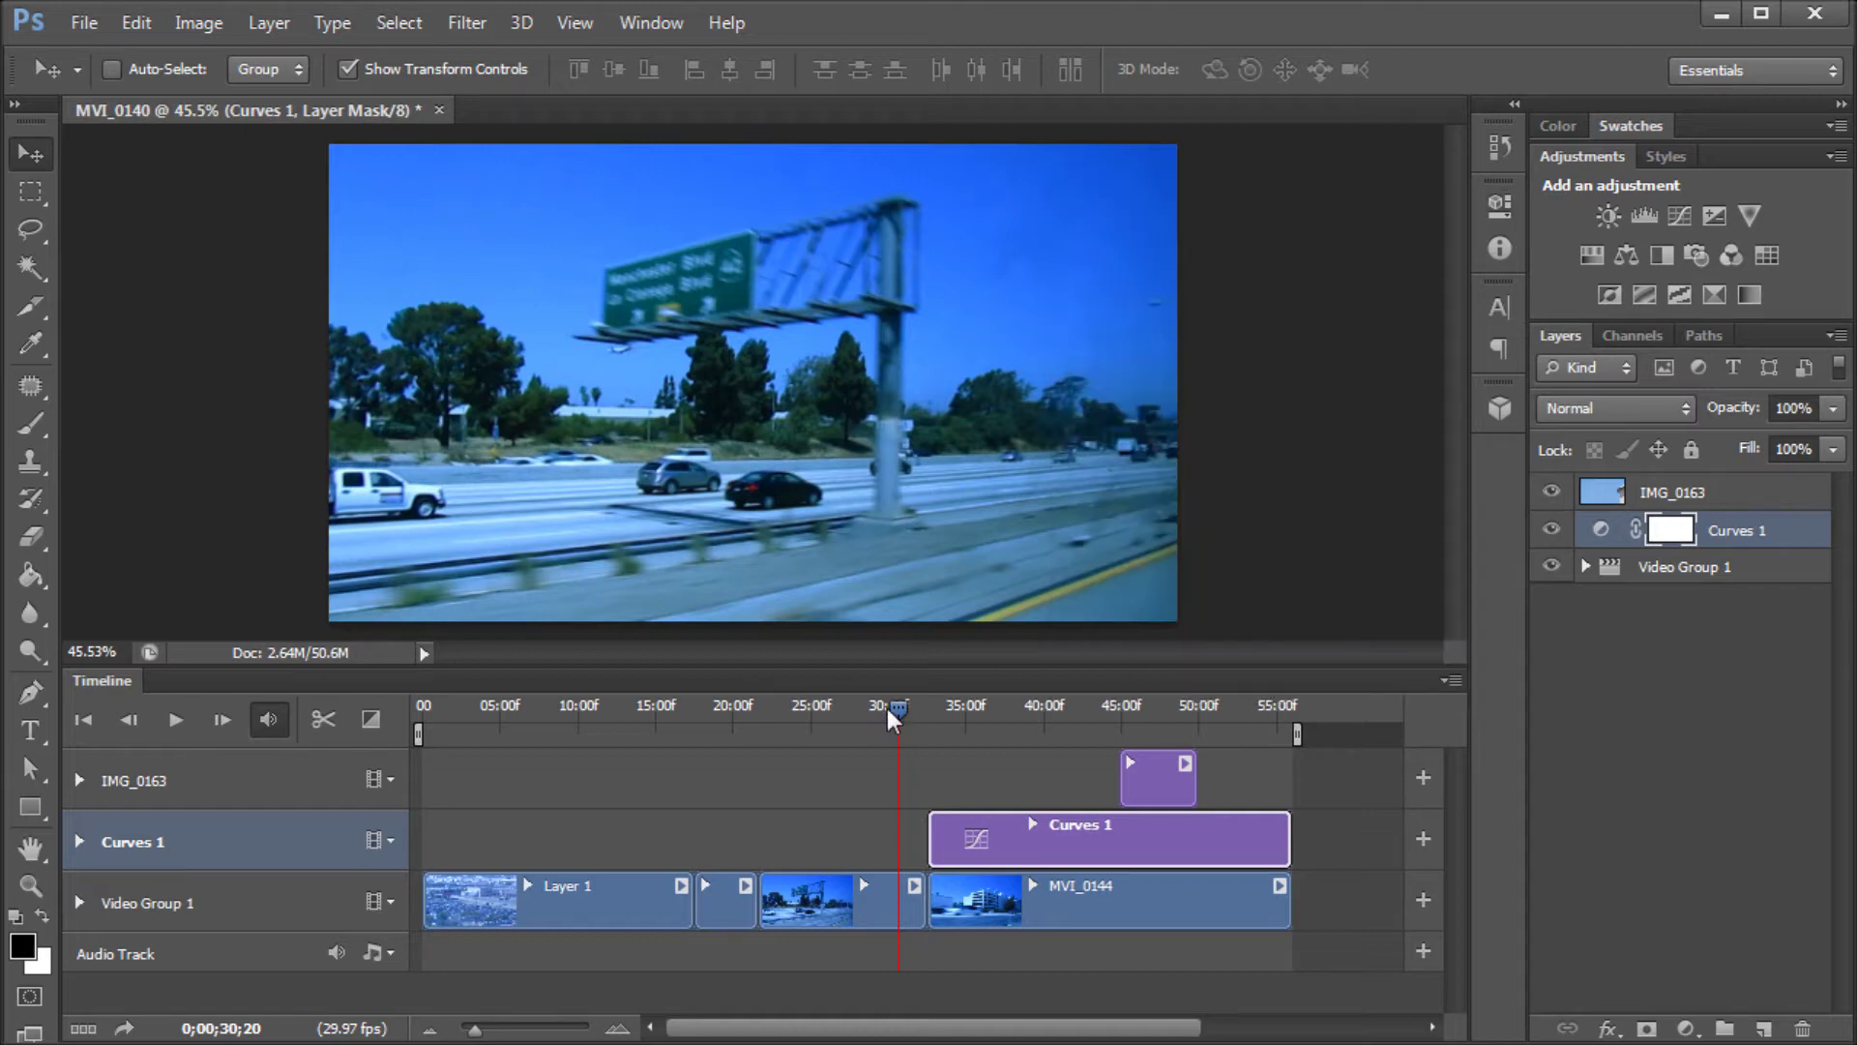
pyautogui.moveTo(886, 708); pyautogui.dragTo(1061, 722)
# - Toggle Curves 1's visibility to compare the clips before and after correction
pyautogui.click(1551, 529)
pyautogui.click(1551, 529)
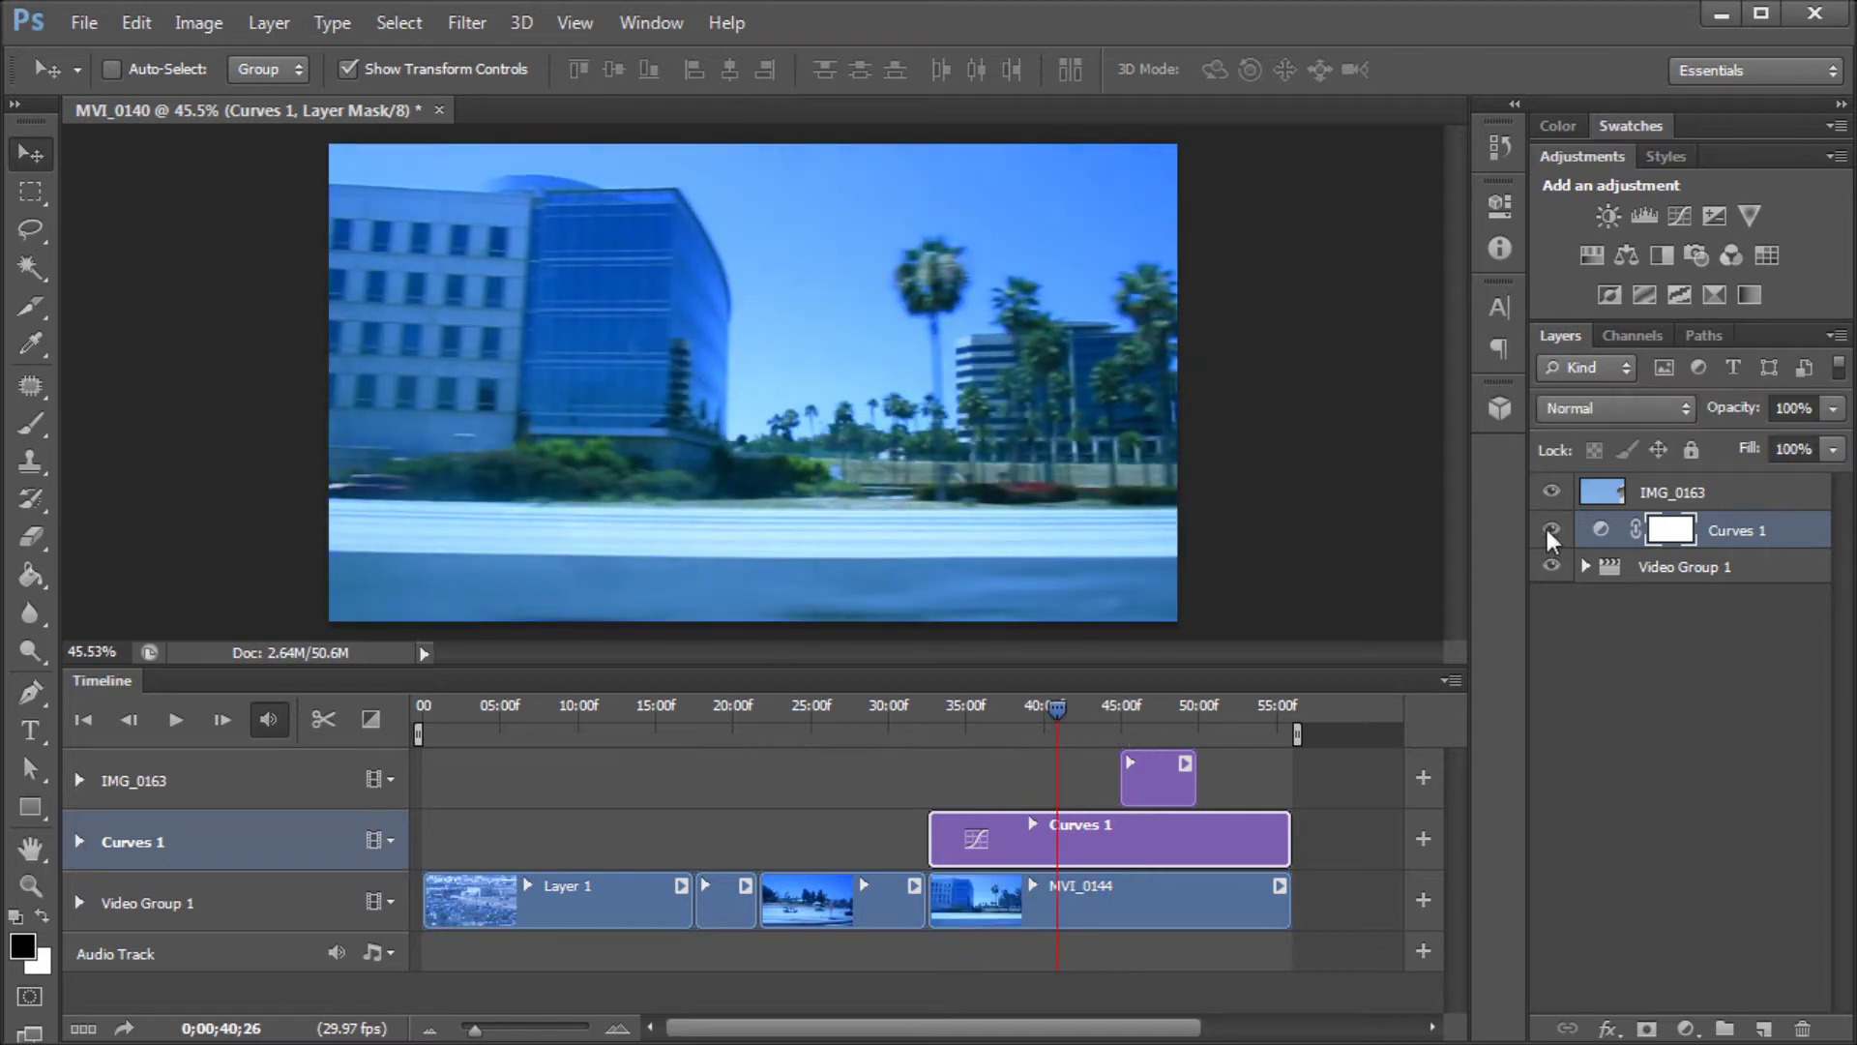
pyautogui.click(1551, 529)
pyautogui.click(1550, 530)
pyautogui.click(1587, 566)
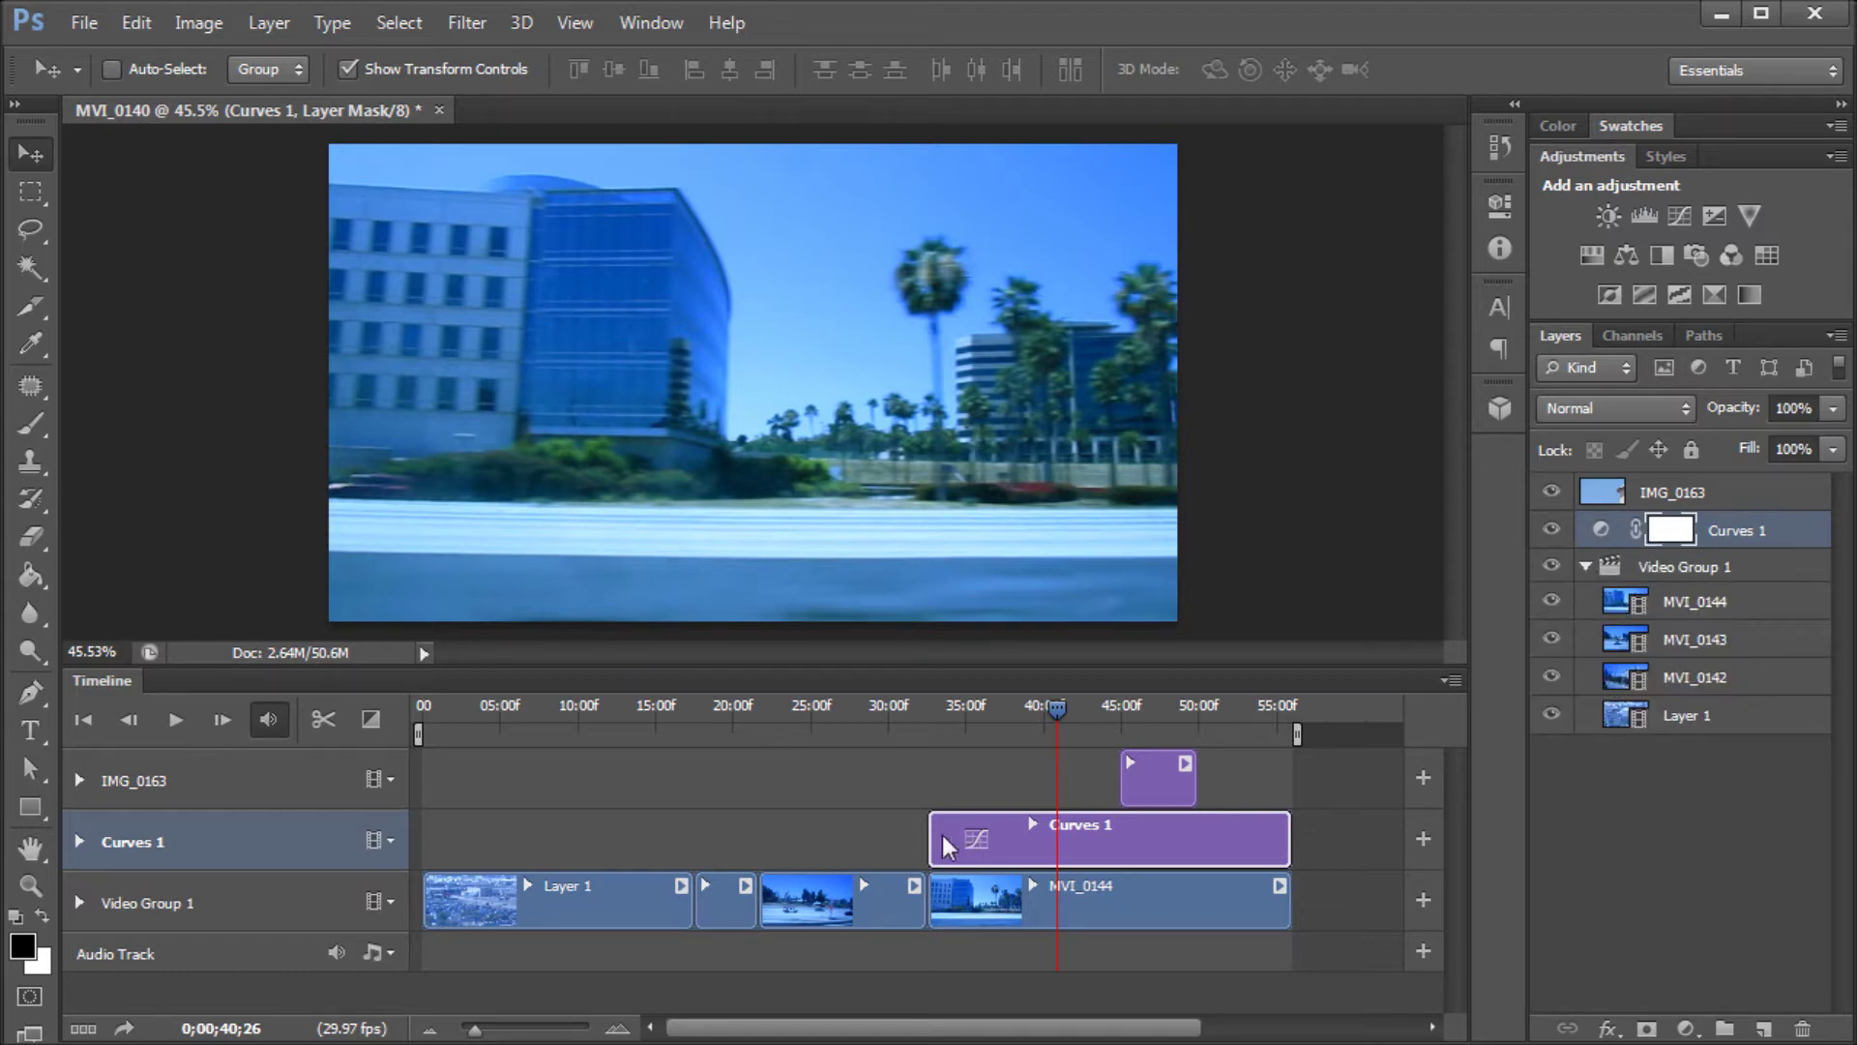
# - Stretch the Curves 1 clip back to the timeline start at 0 seconds
pyautogui.moveTo(931, 832); pyautogui.dragTo(505, 838)
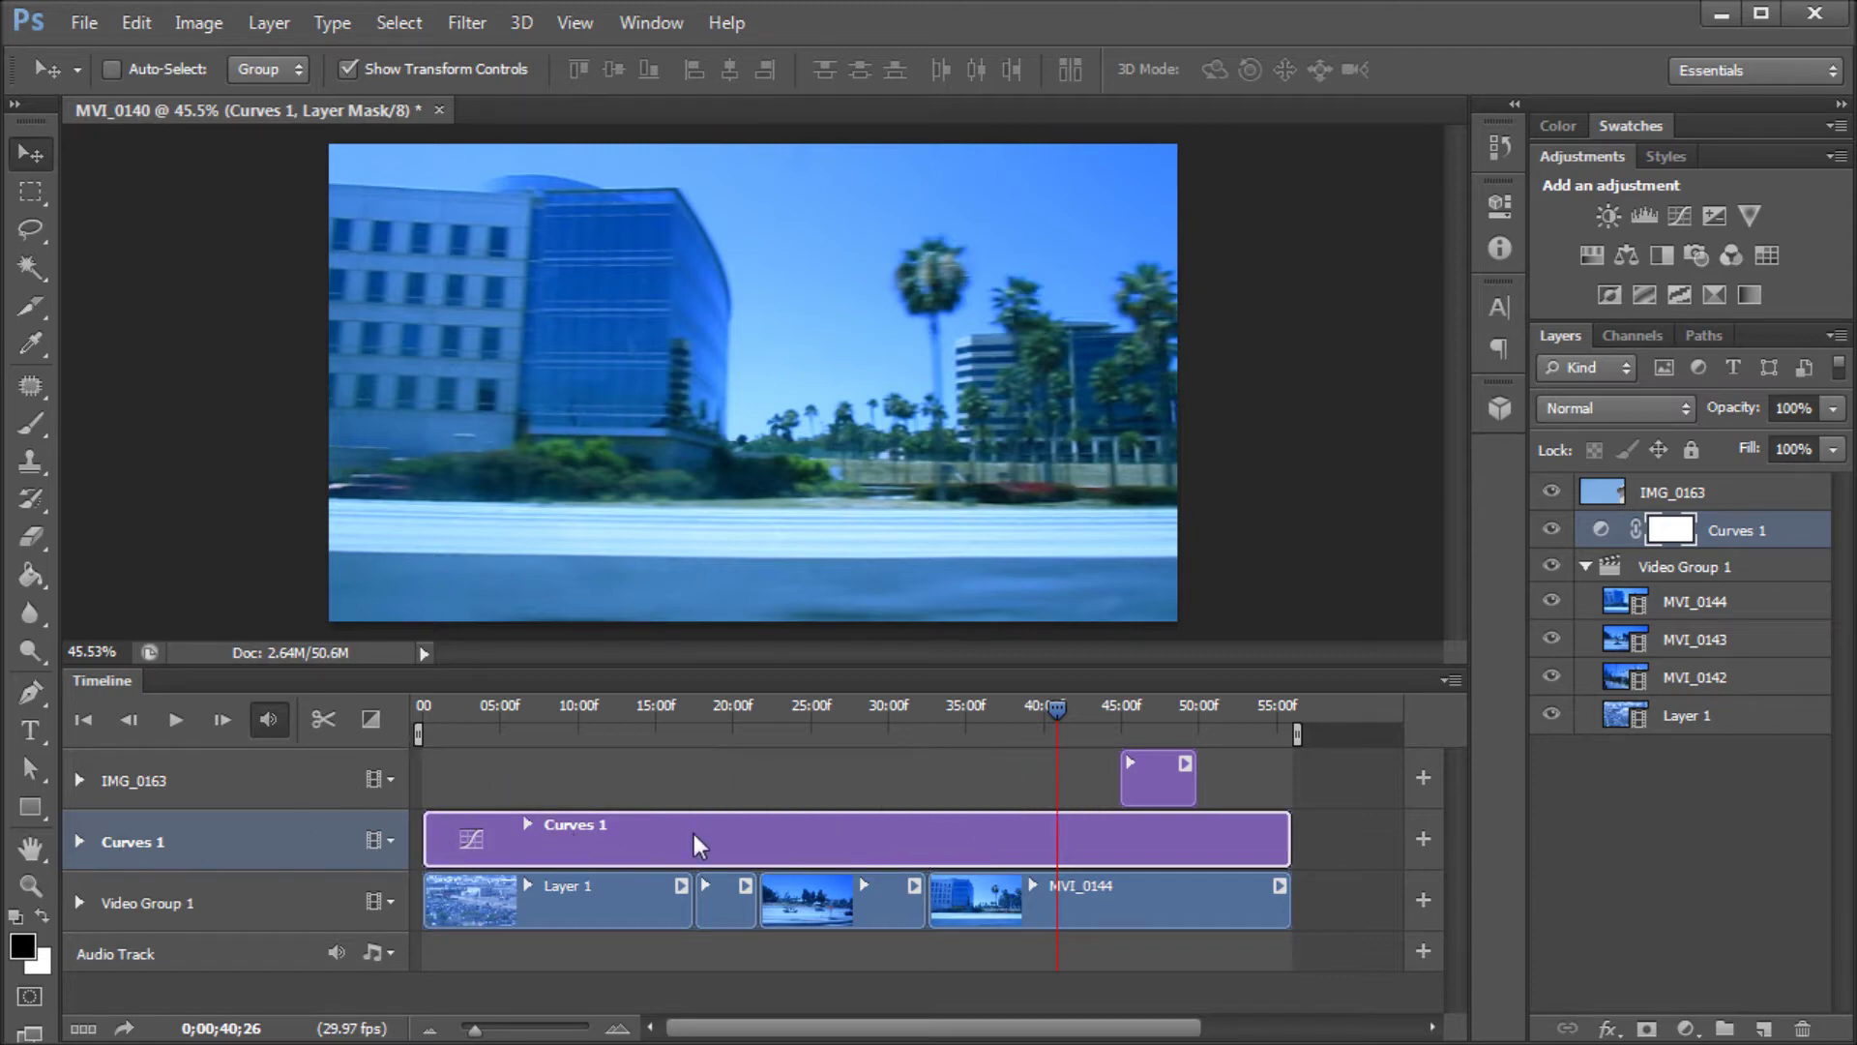
pyautogui.moveTo(1054, 728); pyautogui.dragTo(583, 721)
pyautogui.moveTo(996, 717); pyautogui.dragTo(1149, 722)
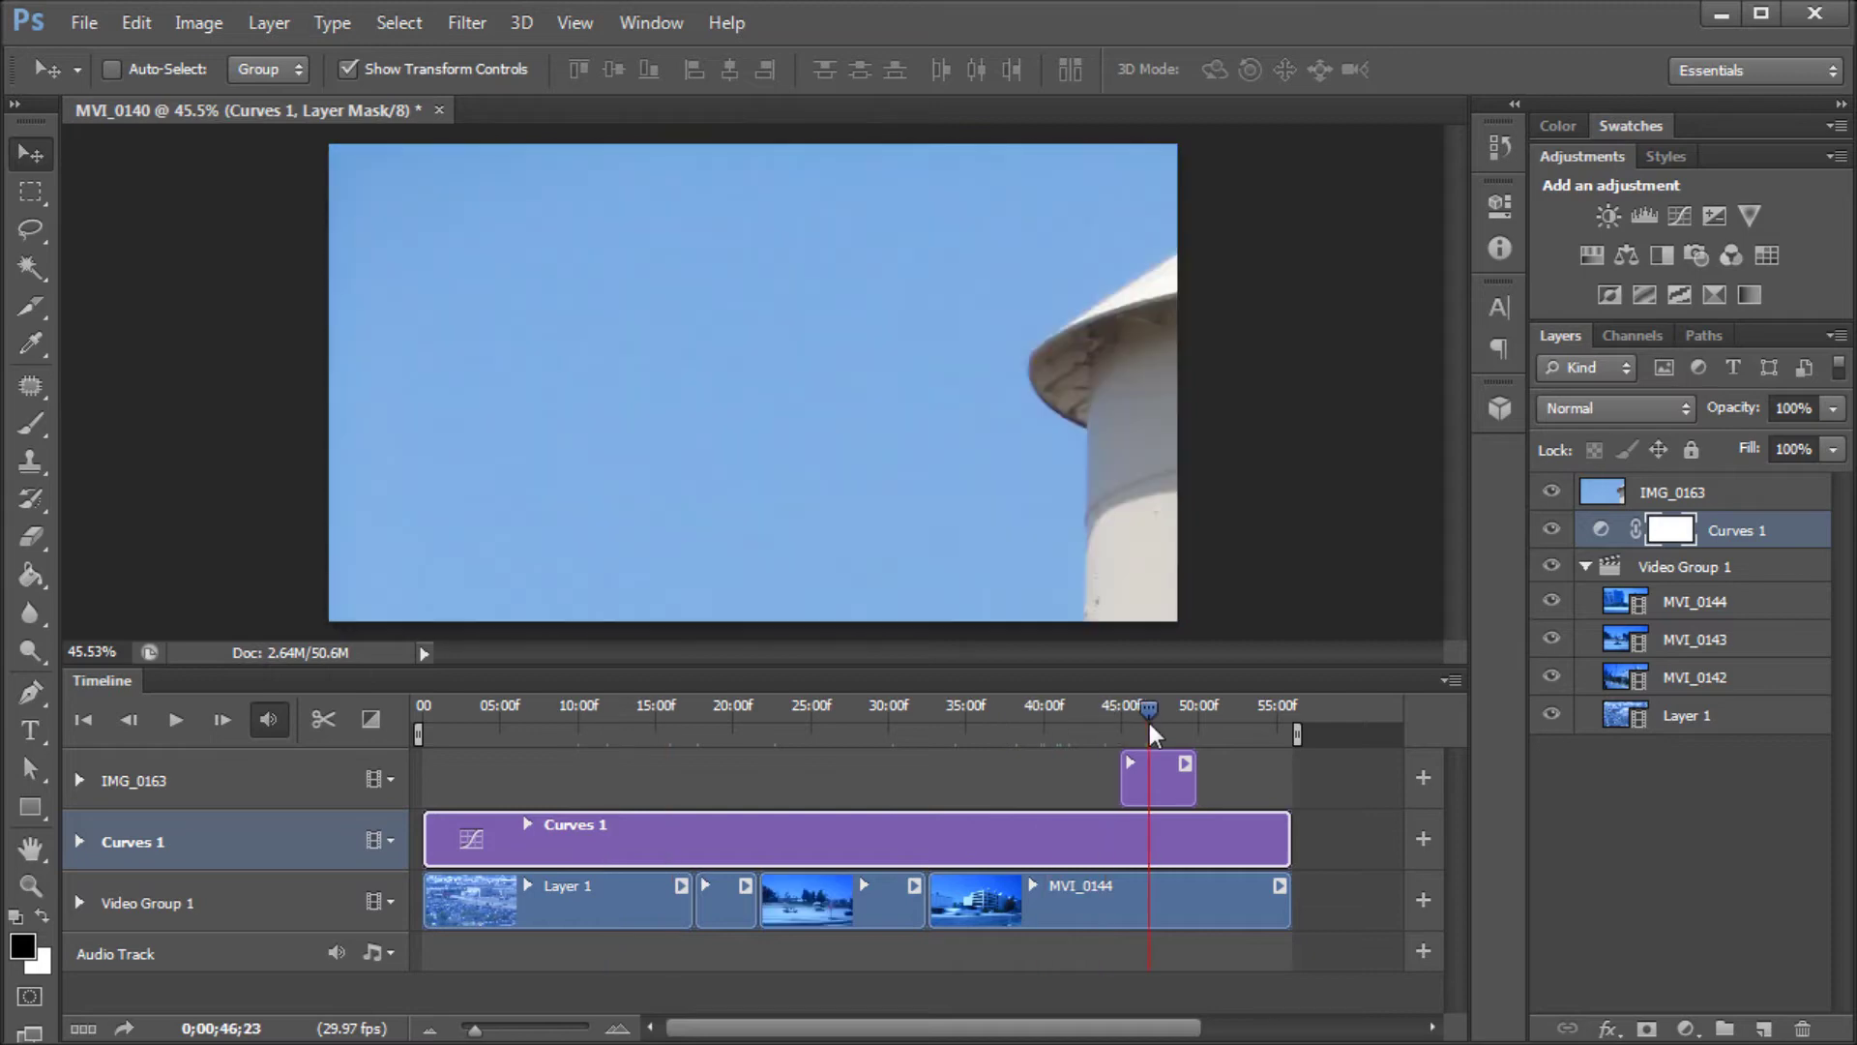
# - Scale the IMG_0163 photo down to about 17% and place it on the frame's right half
pyautogui.click(1691, 483)
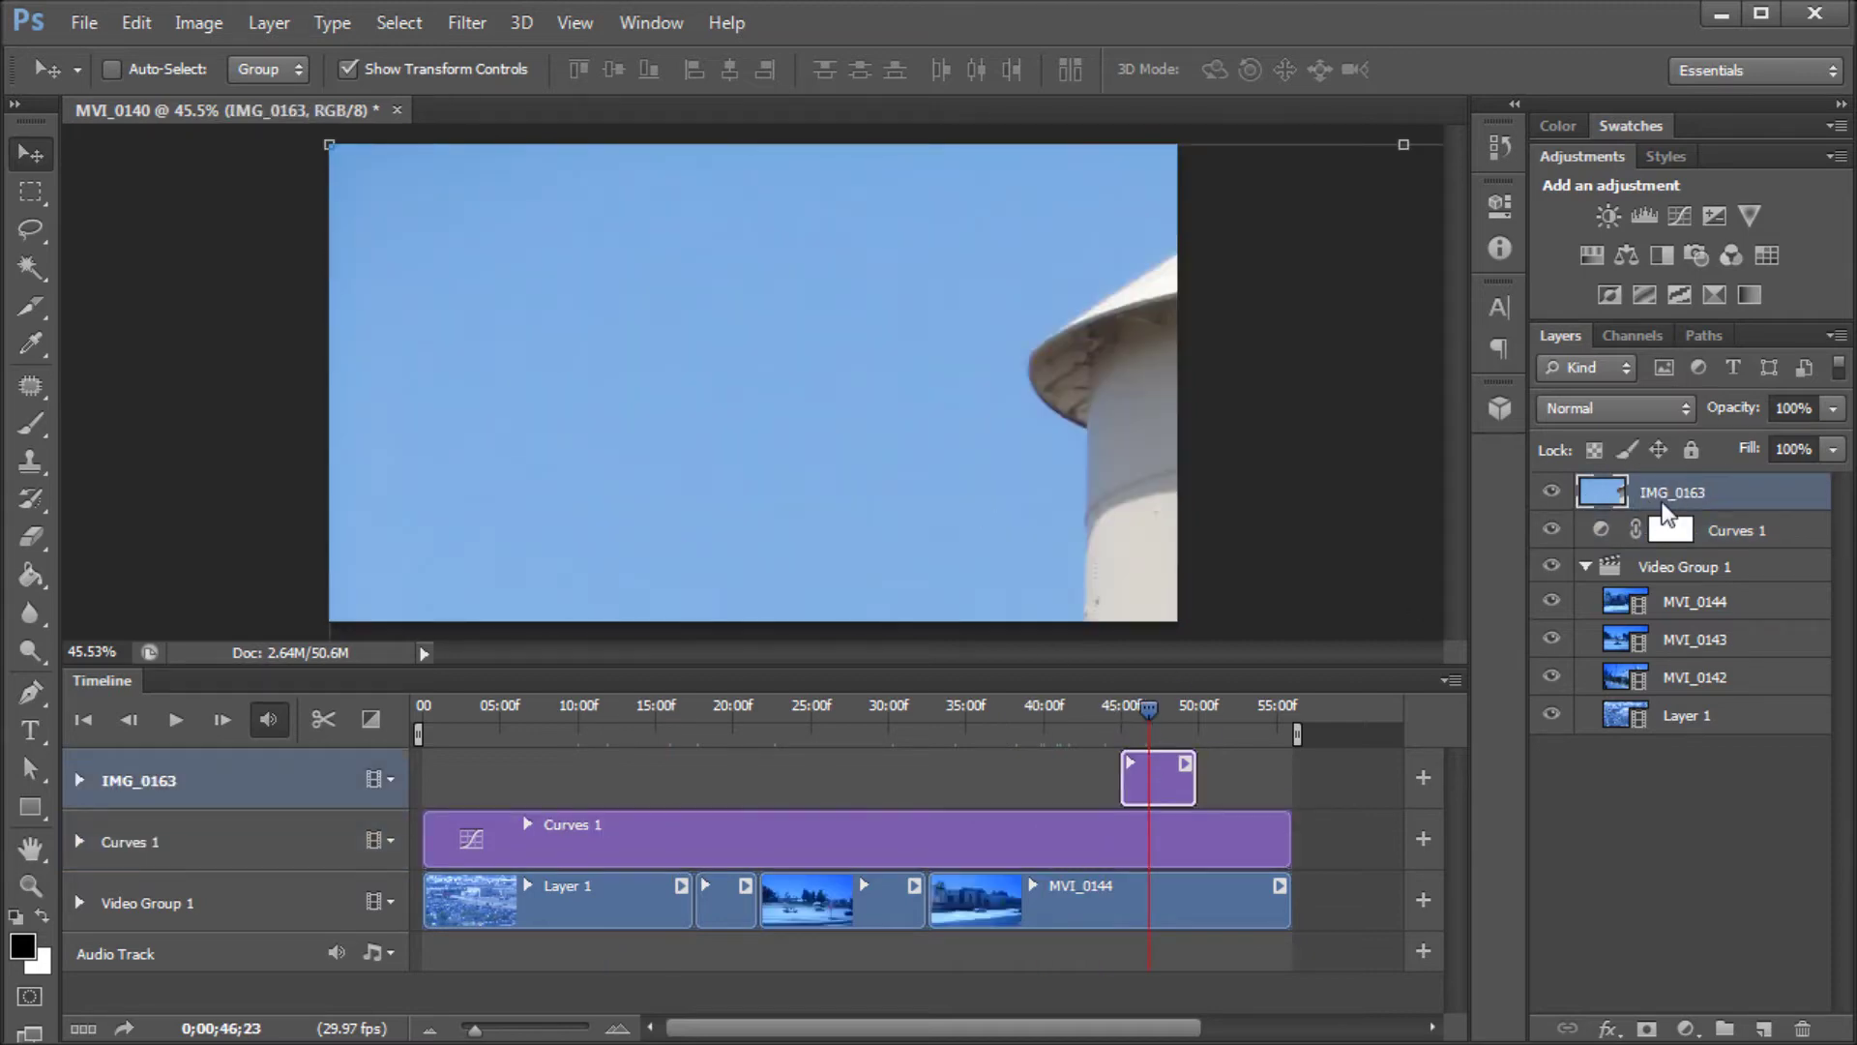
pyautogui.click(1733, 526)
pyautogui.click(1696, 491)
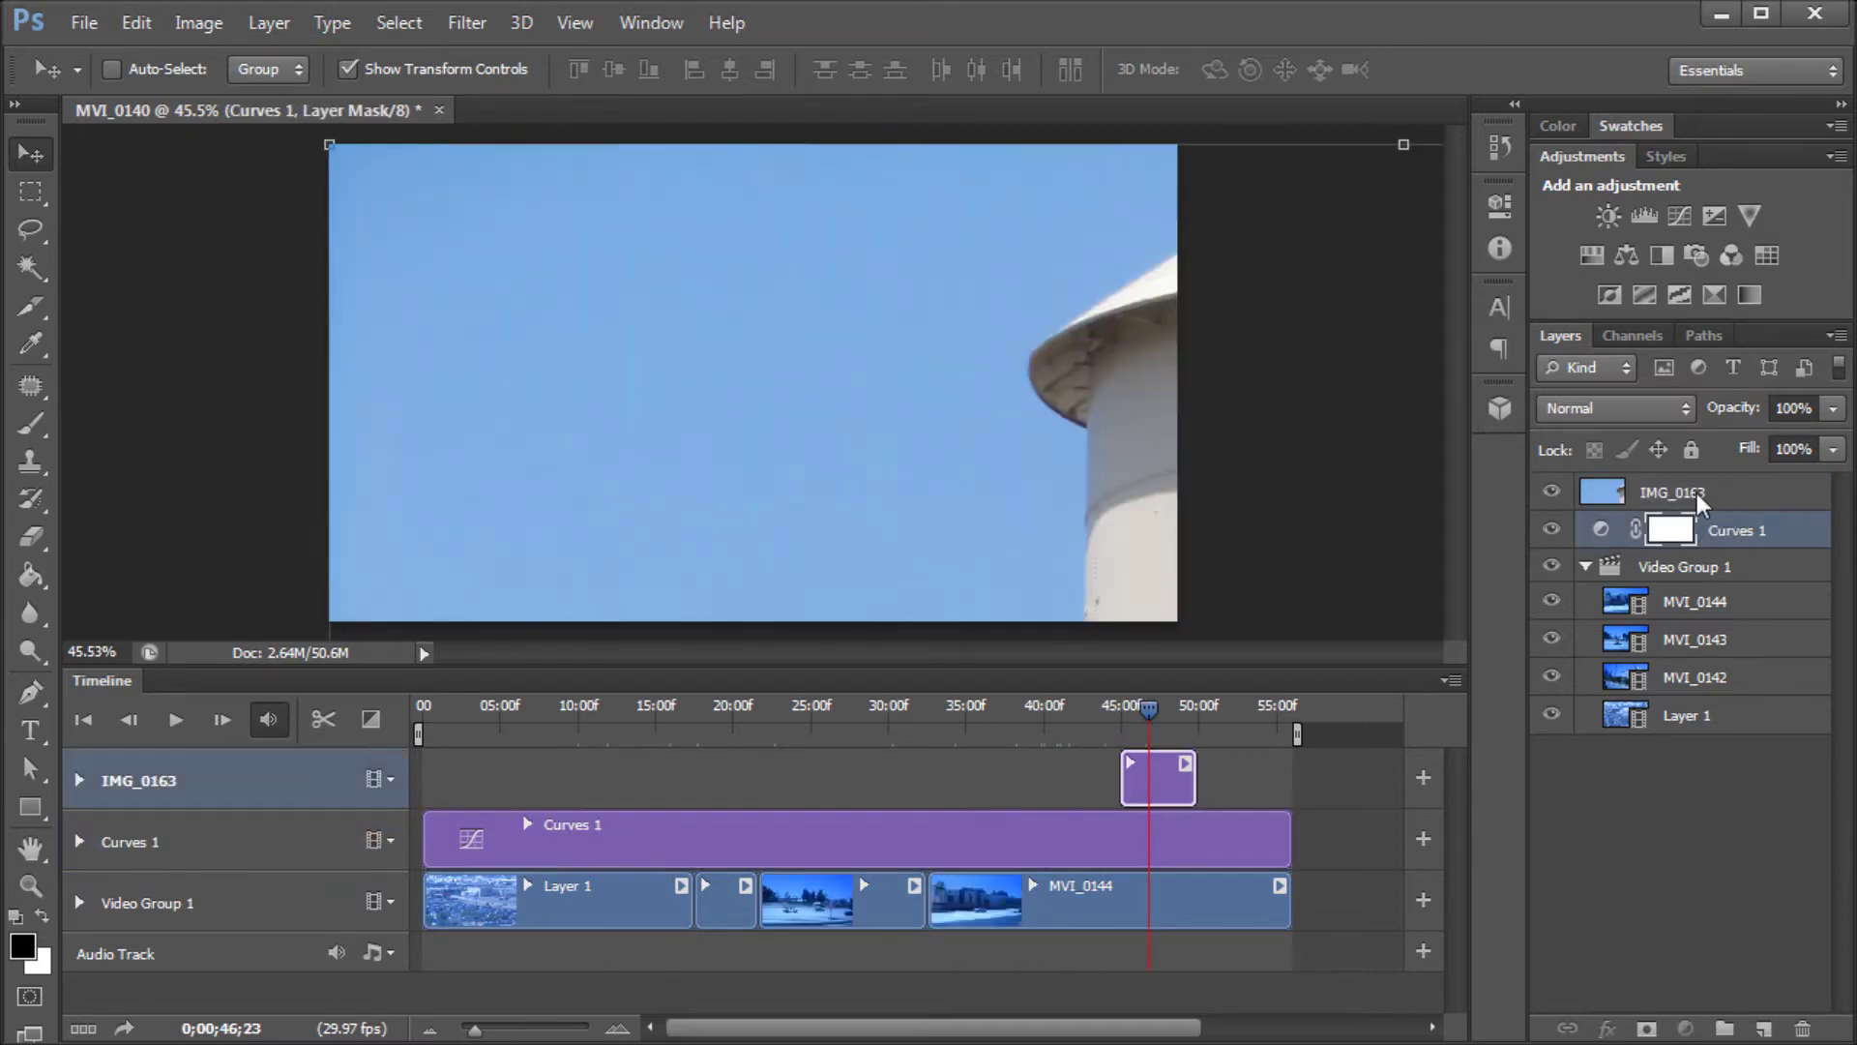
pyautogui.click(1704, 521)
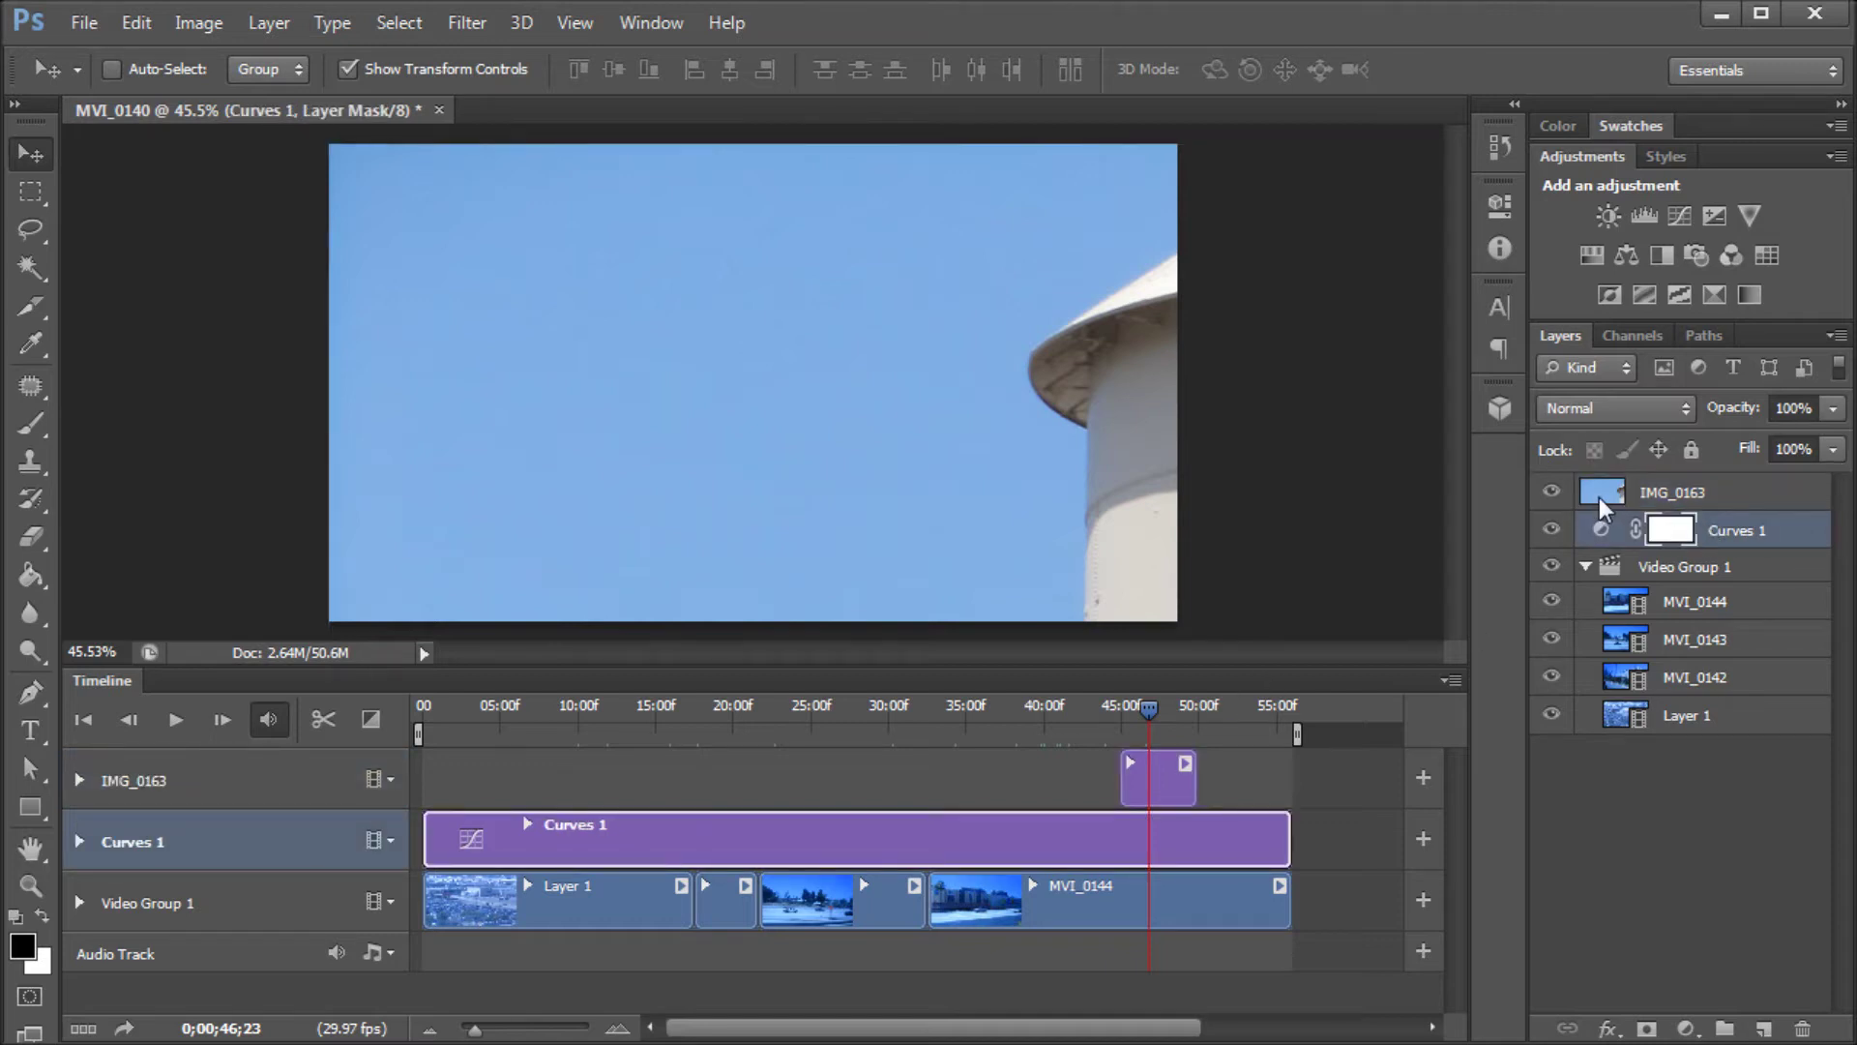
pyautogui.click(1650, 494)
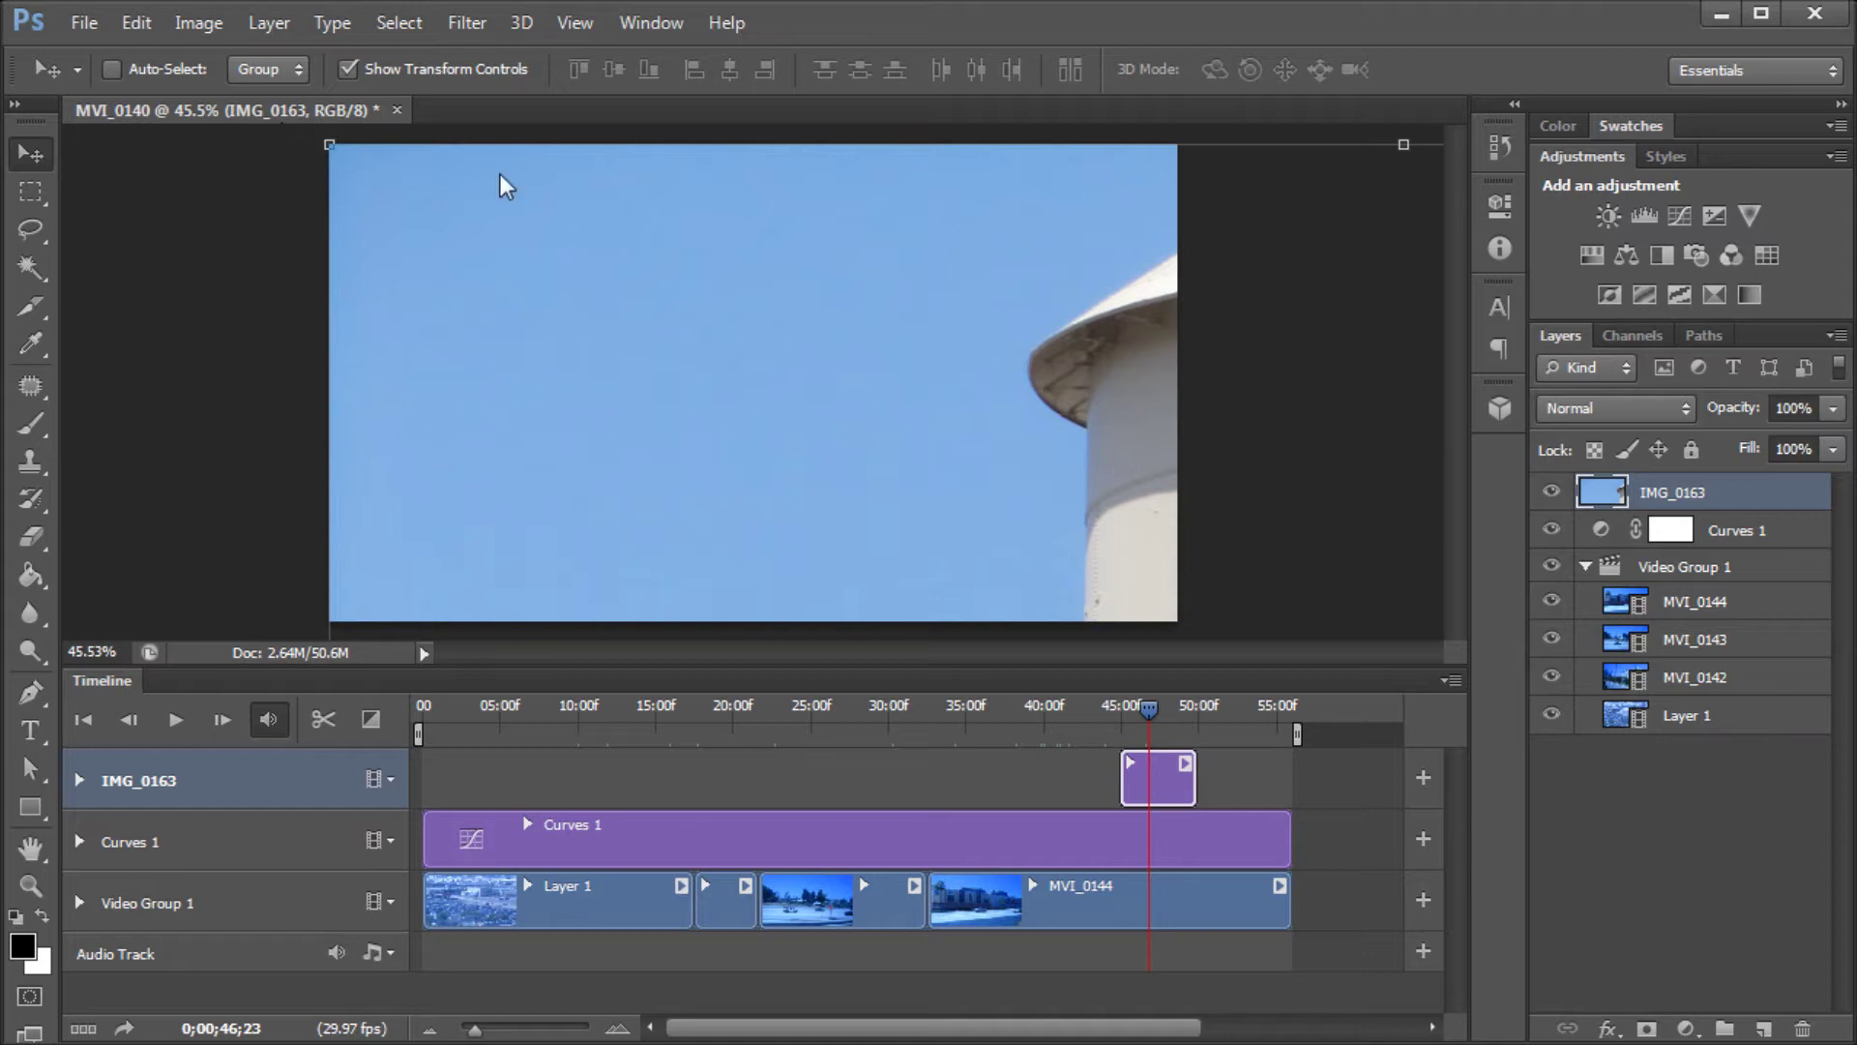
pyautogui.moveTo(329, 145); pyautogui.dragTo(837, 397)
pyautogui.moveTo(868, 578); pyautogui.dragTo(444, 174)
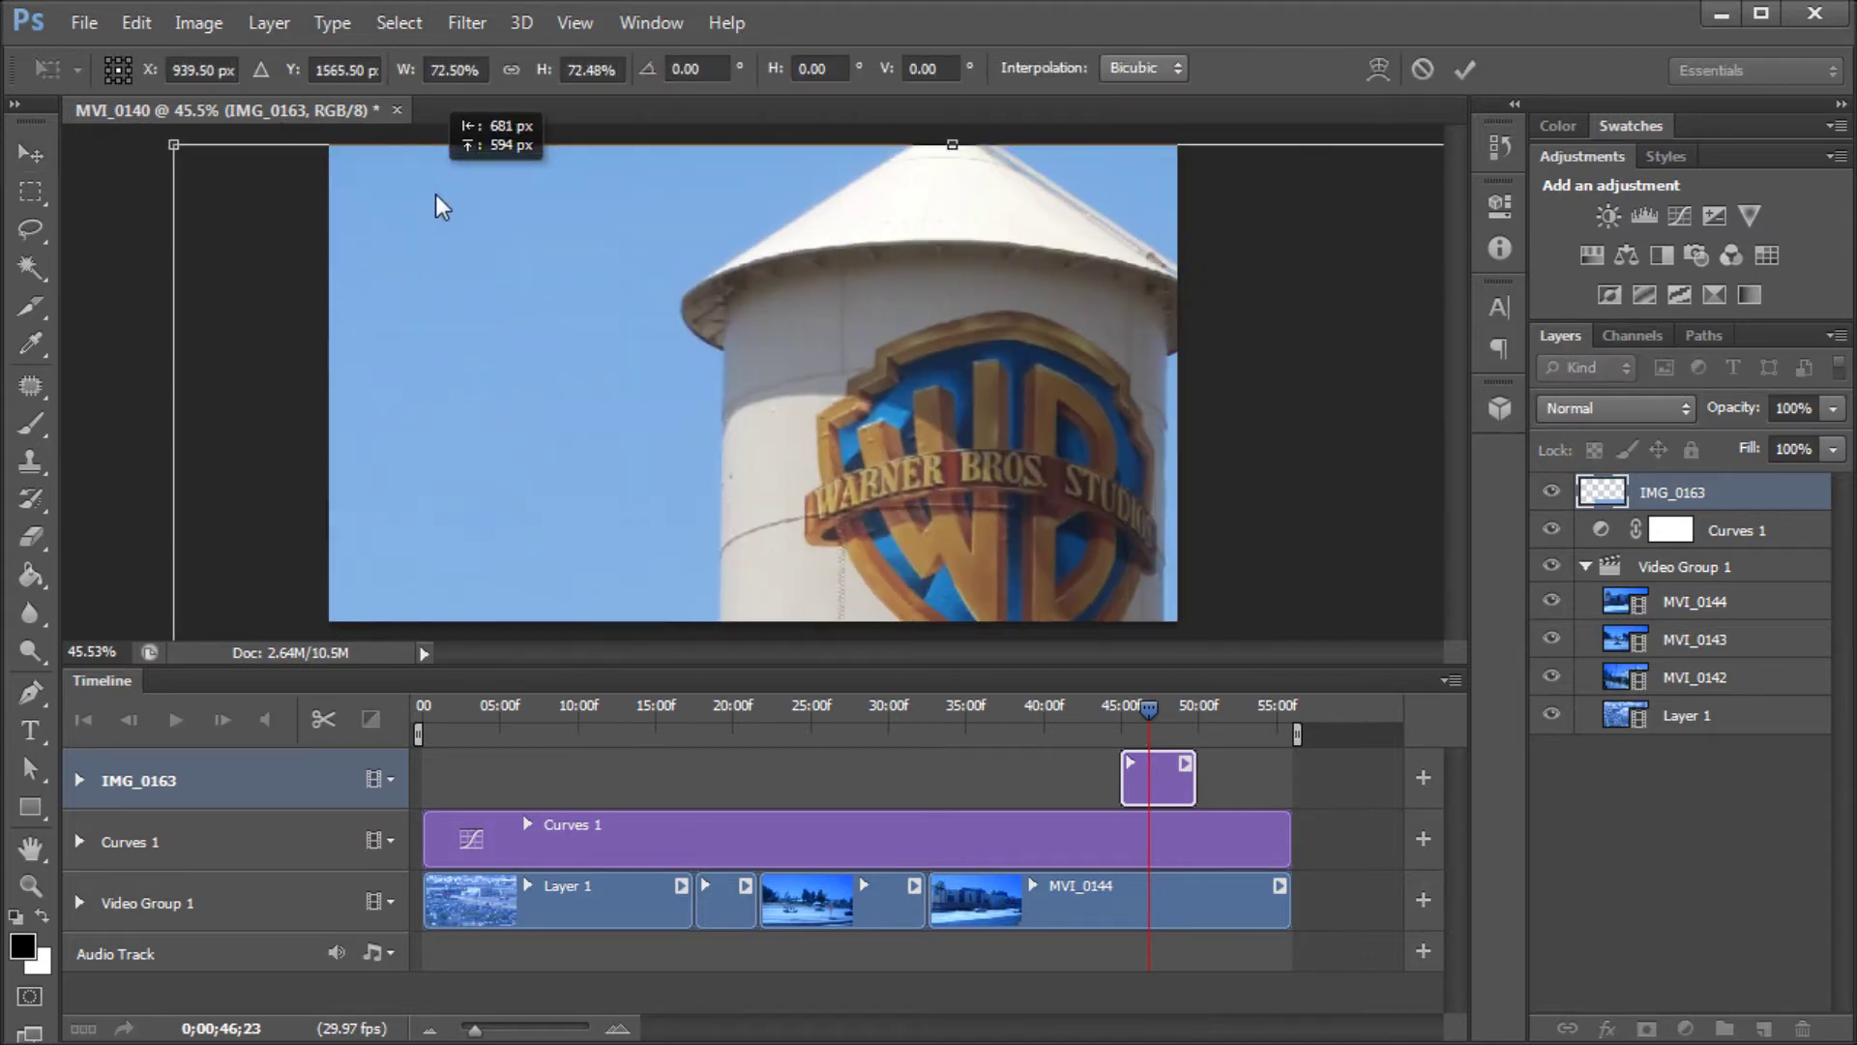
pyautogui.hotkey('ctrl', '0')
pyautogui.moveTo(680, 353); pyautogui.dragTo(774, 348)
pyautogui.scroll(5, 774, 348)
pyautogui.scroll(4, 885, 309)
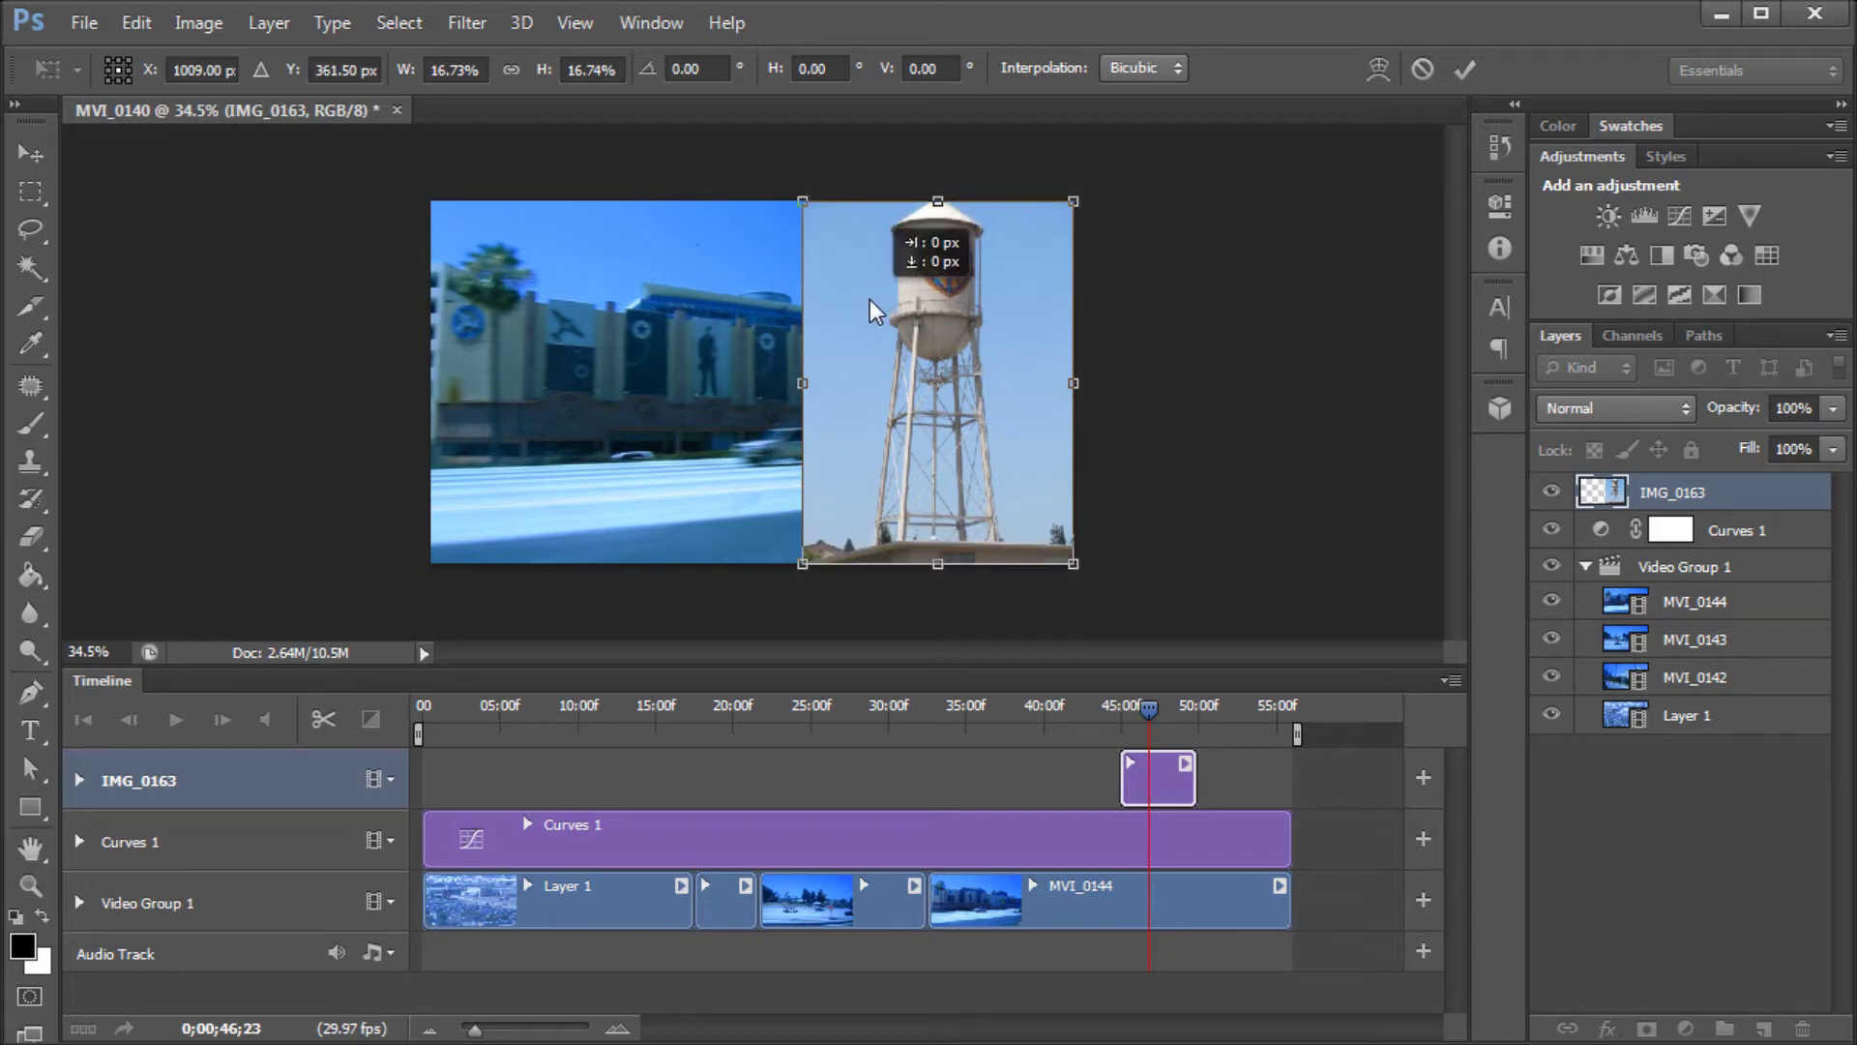
pyautogui.click(1466, 68)
# - Preview frames showing the water tower beside the video and enlarge the view
pyautogui.moveTo(1148, 709)
pyautogui.mouseDown()
pyautogui.moveTo(1093, 715)
pyautogui.moveTo(1175, 722)
pyautogui.moveTo(1148, 721)
pyautogui.mouseUp()
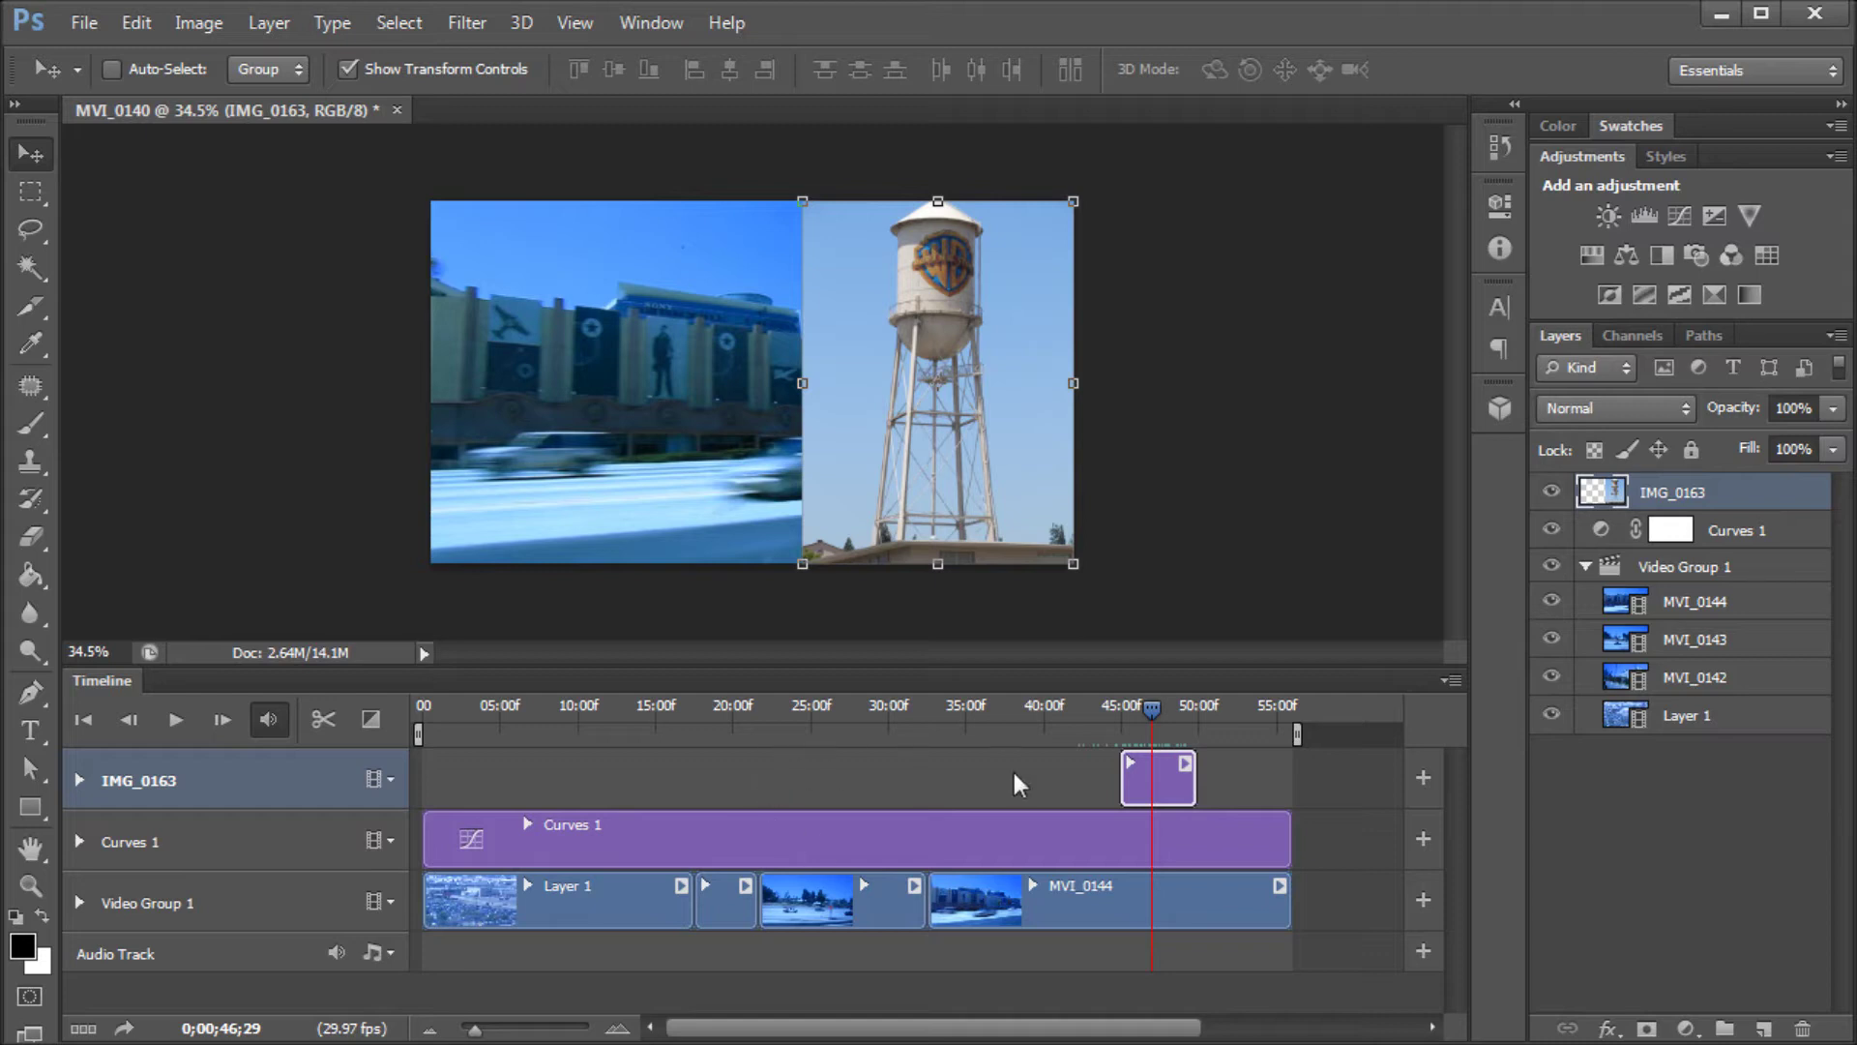
pyautogui.moveTo(1156, 720)
pyautogui.mouseDown()
pyautogui.moveTo(1141, 708)
pyautogui.moveTo(1164, 720)
pyautogui.mouseUp()
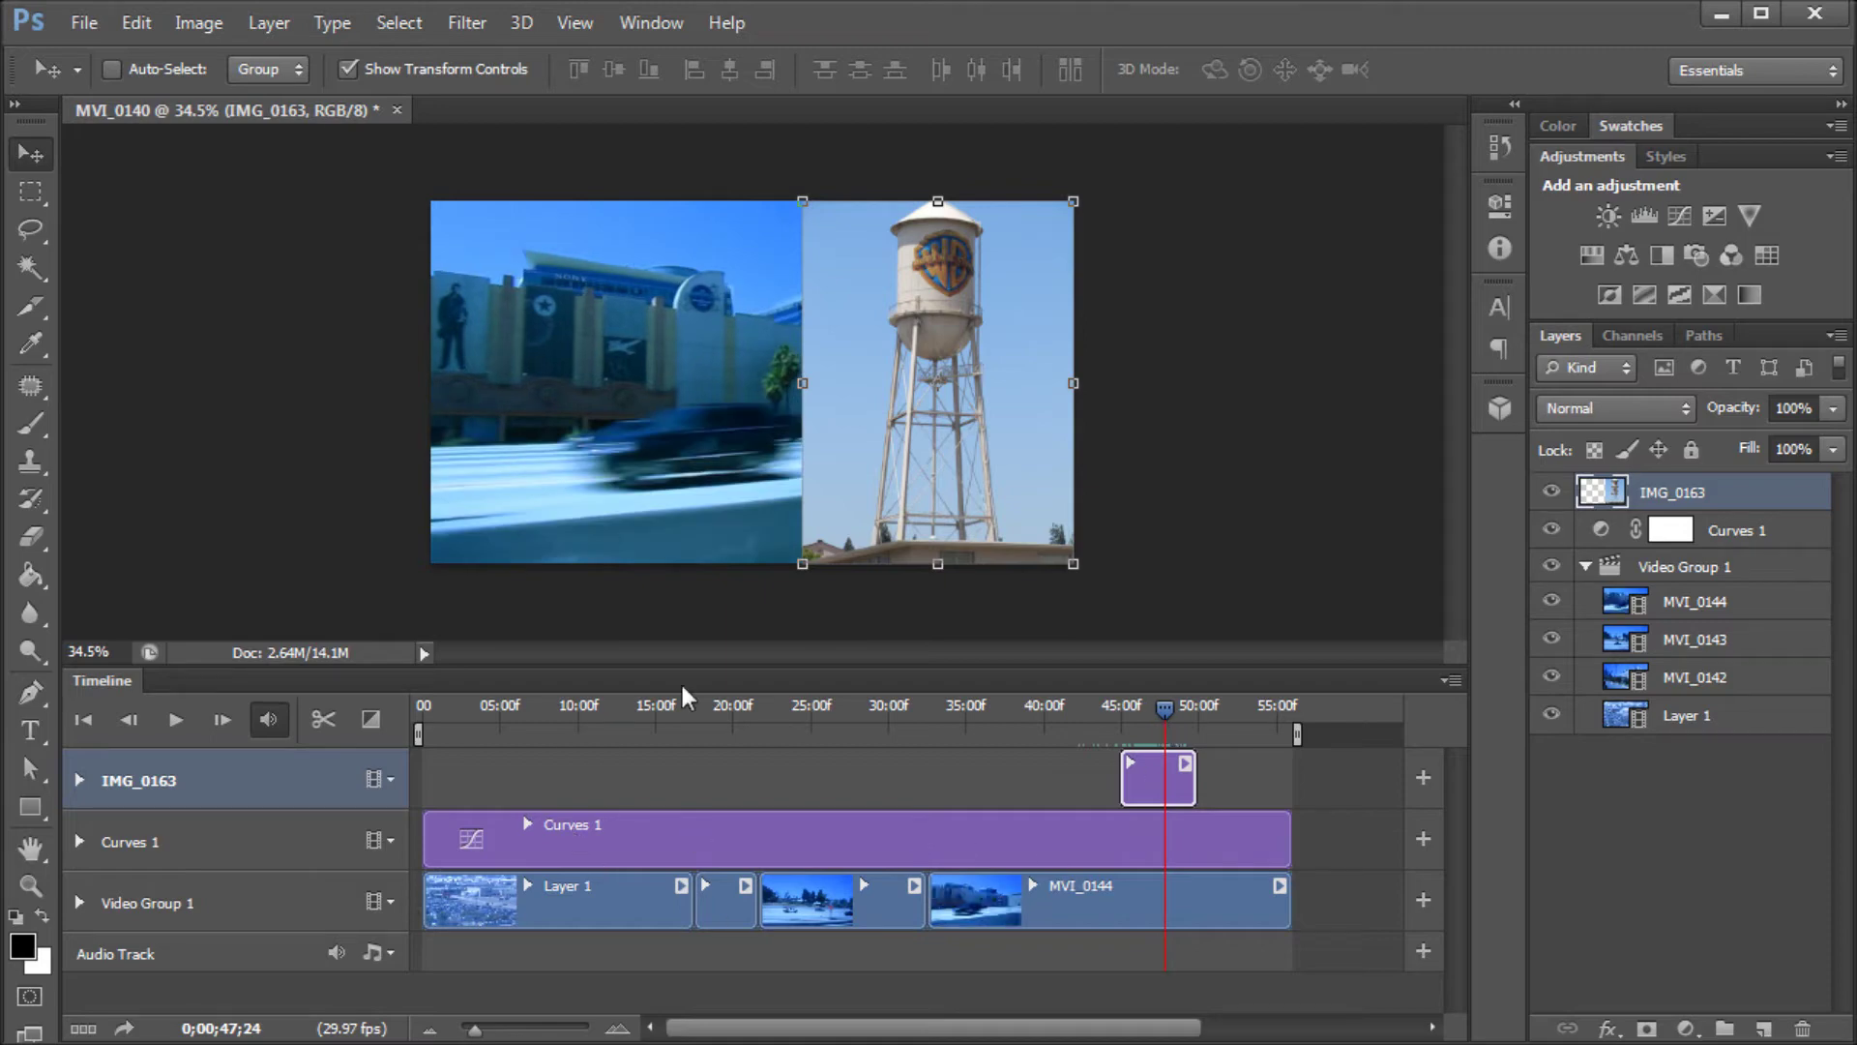
pyautogui.moveTo(1171, 716)
pyautogui.mouseDown()
pyautogui.moveTo(1119, 714)
pyautogui.moveTo(1145, 725)
pyautogui.moveTo(1153, 708)
pyautogui.mouseUp()
pyautogui.hotkey('ctrl', '+')
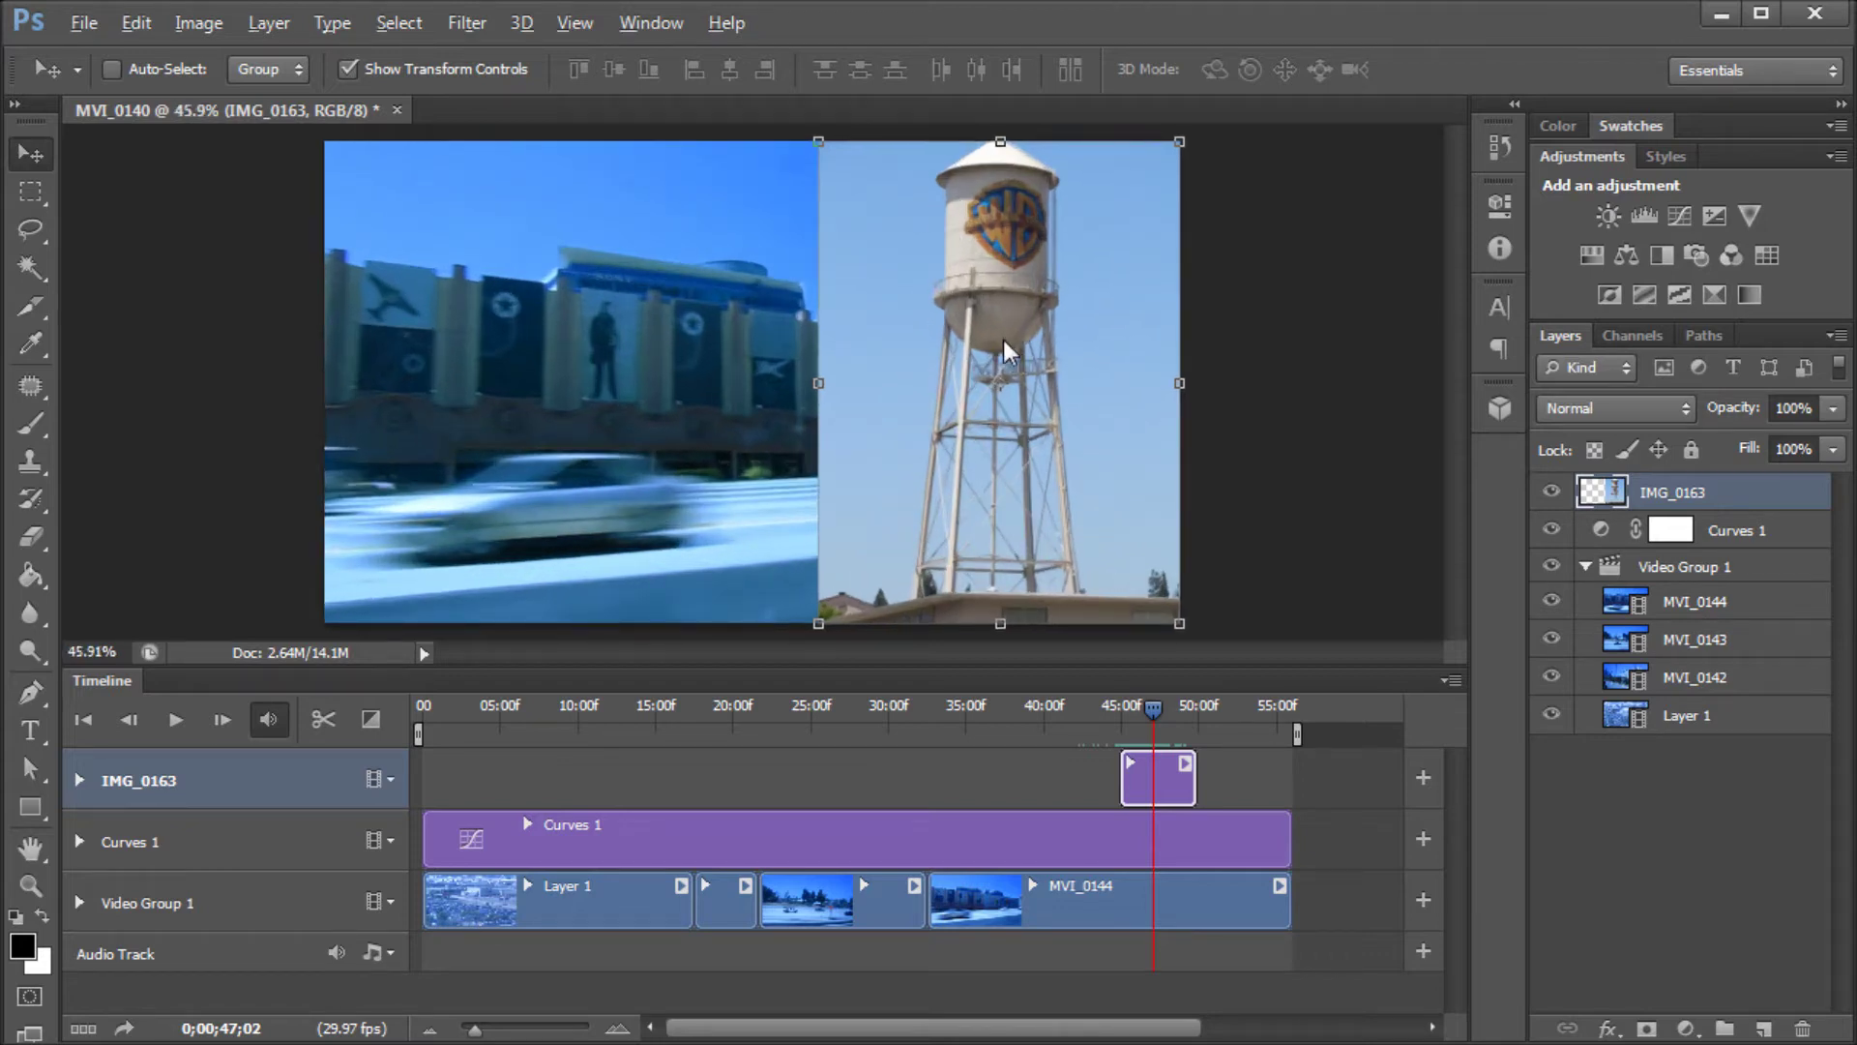
# - Use Color Range to sample the sky around the water tower at Fuzziness about 94
pyautogui.moveTo(1153, 709)
pyautogui.mouseDown()
pyautogui.moveTo(1184, 716)
pyautogui.moveTo(1150, 723)
pyautogui.mouseUp()
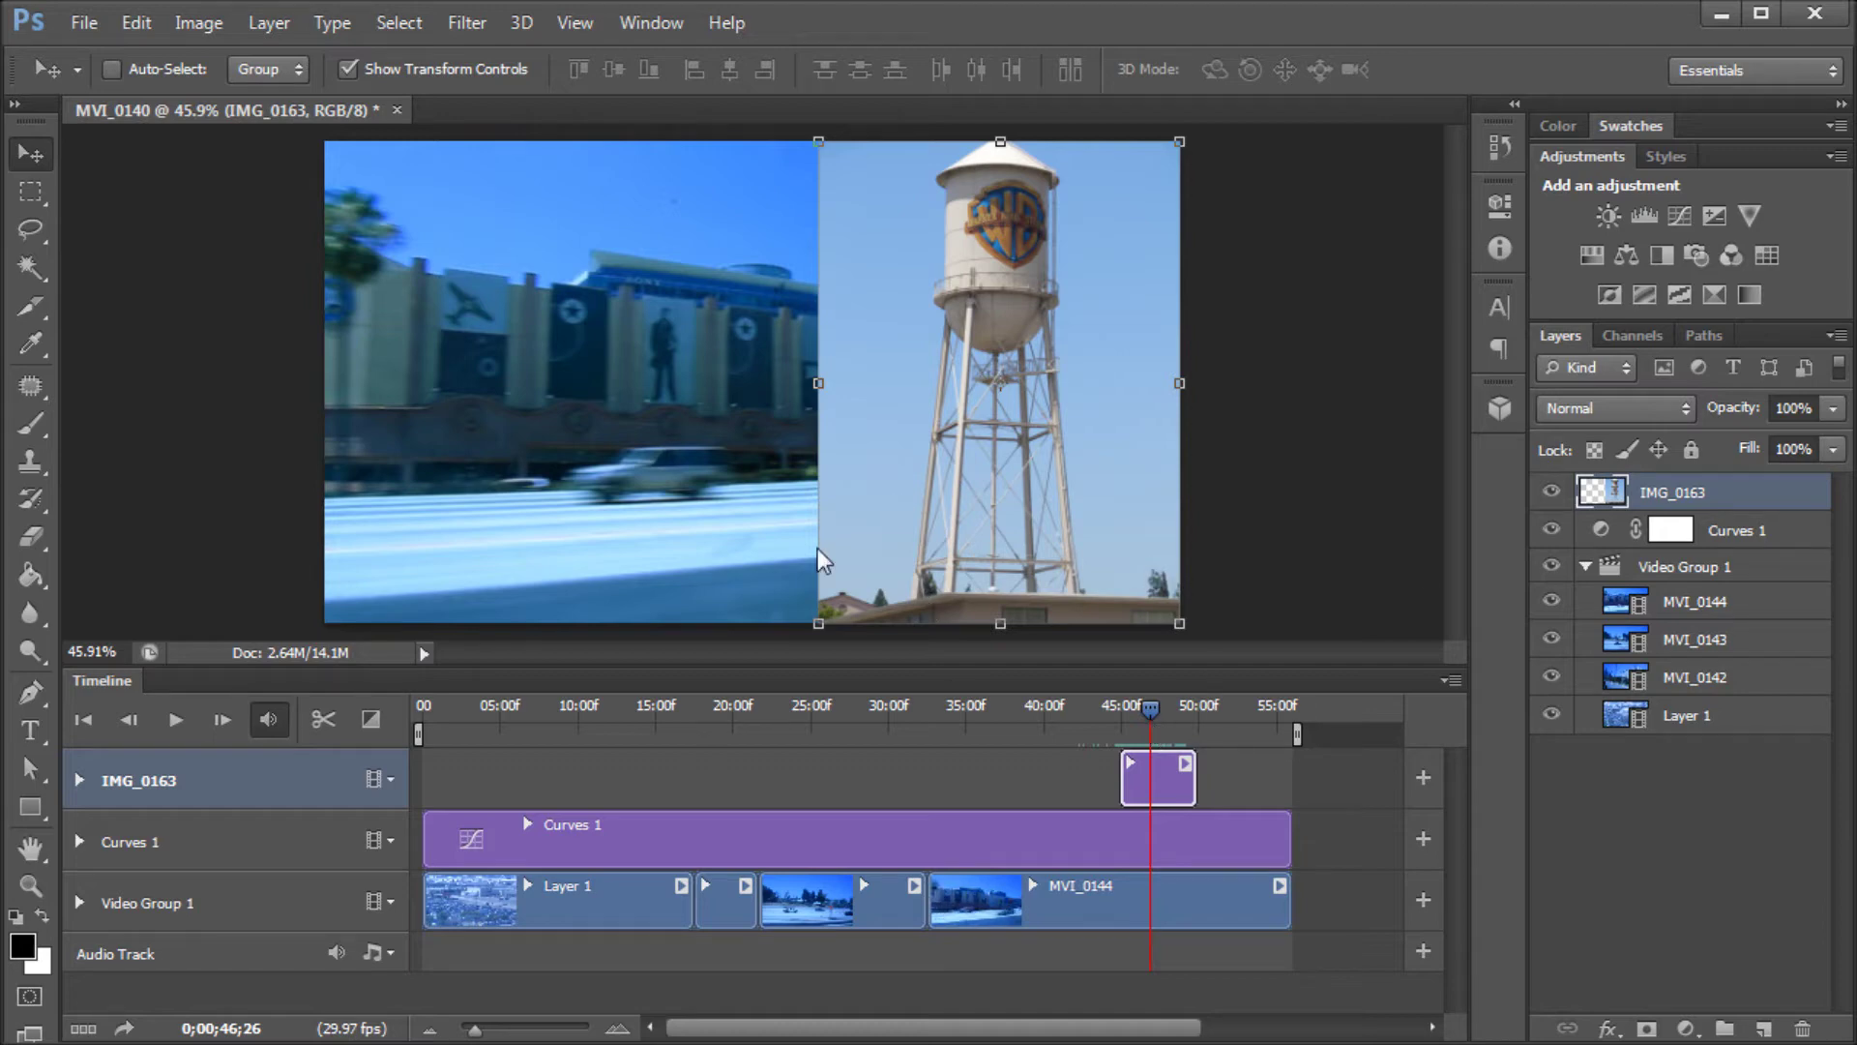
pyautogui.click(30, 267)
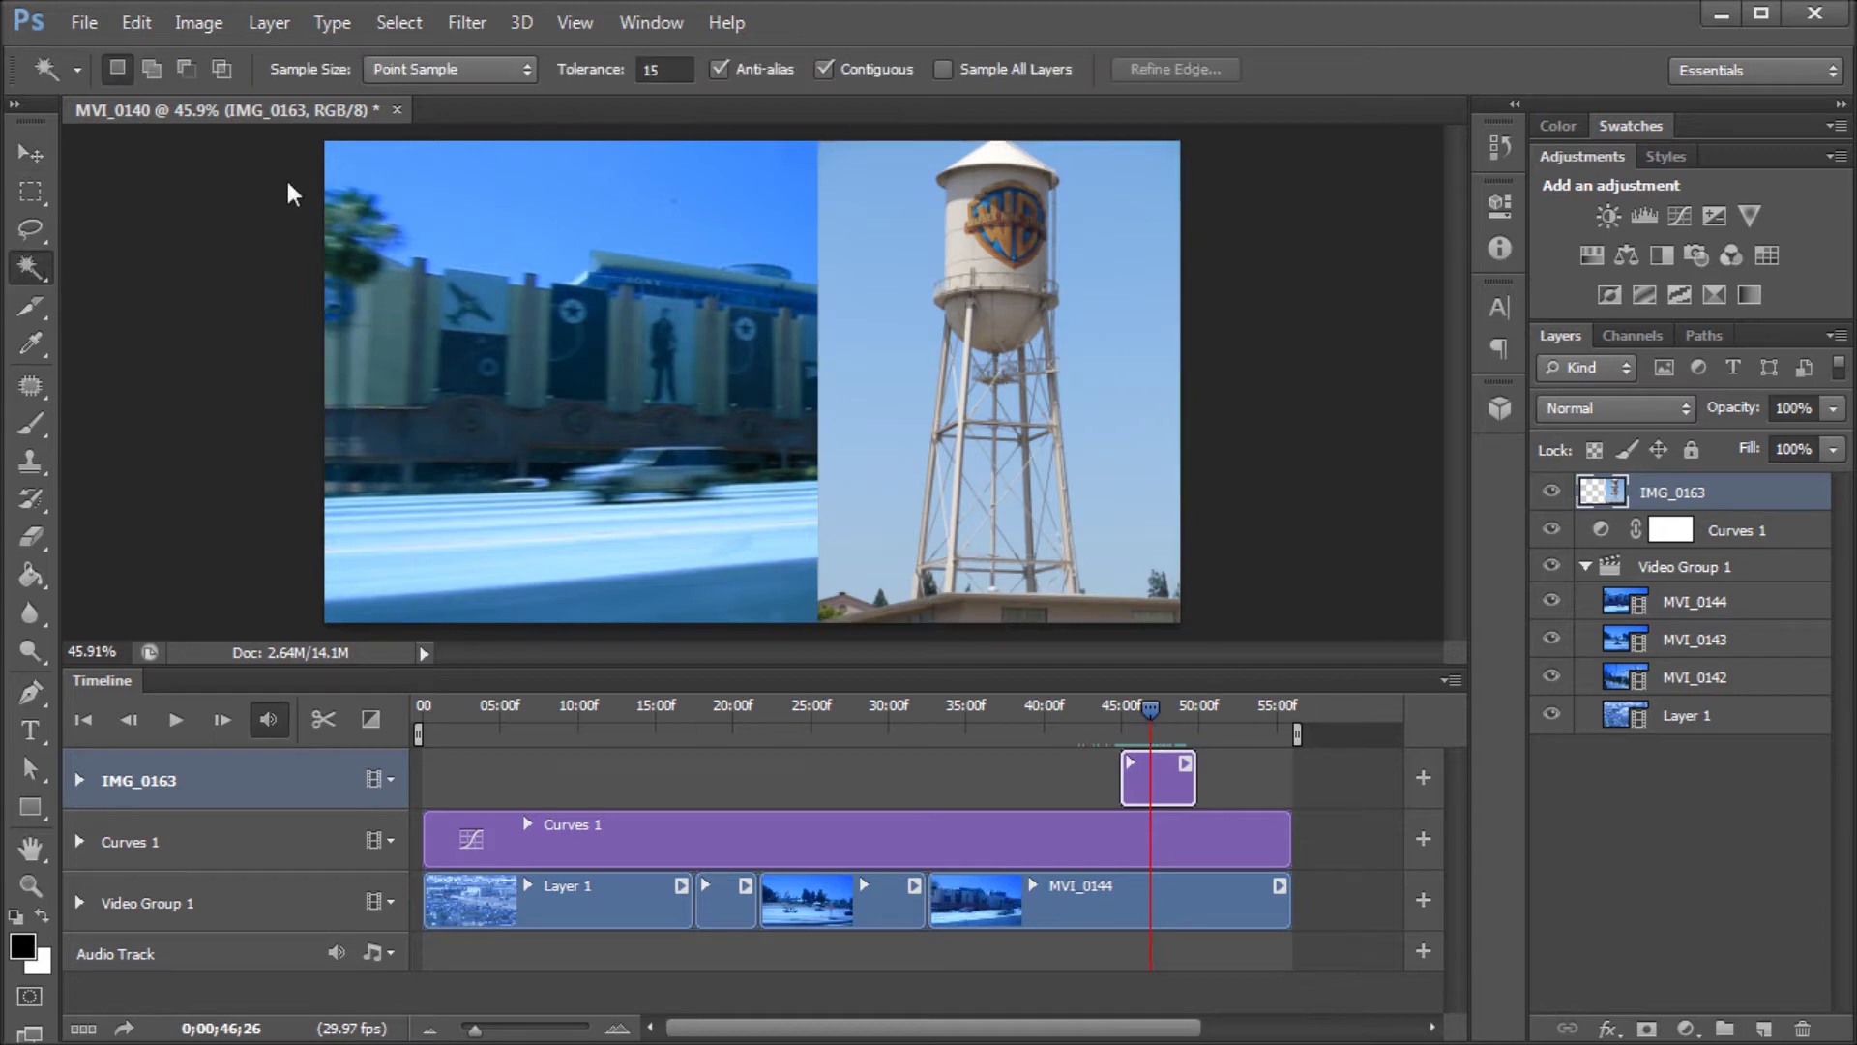
pyautogui.click(30, 153)
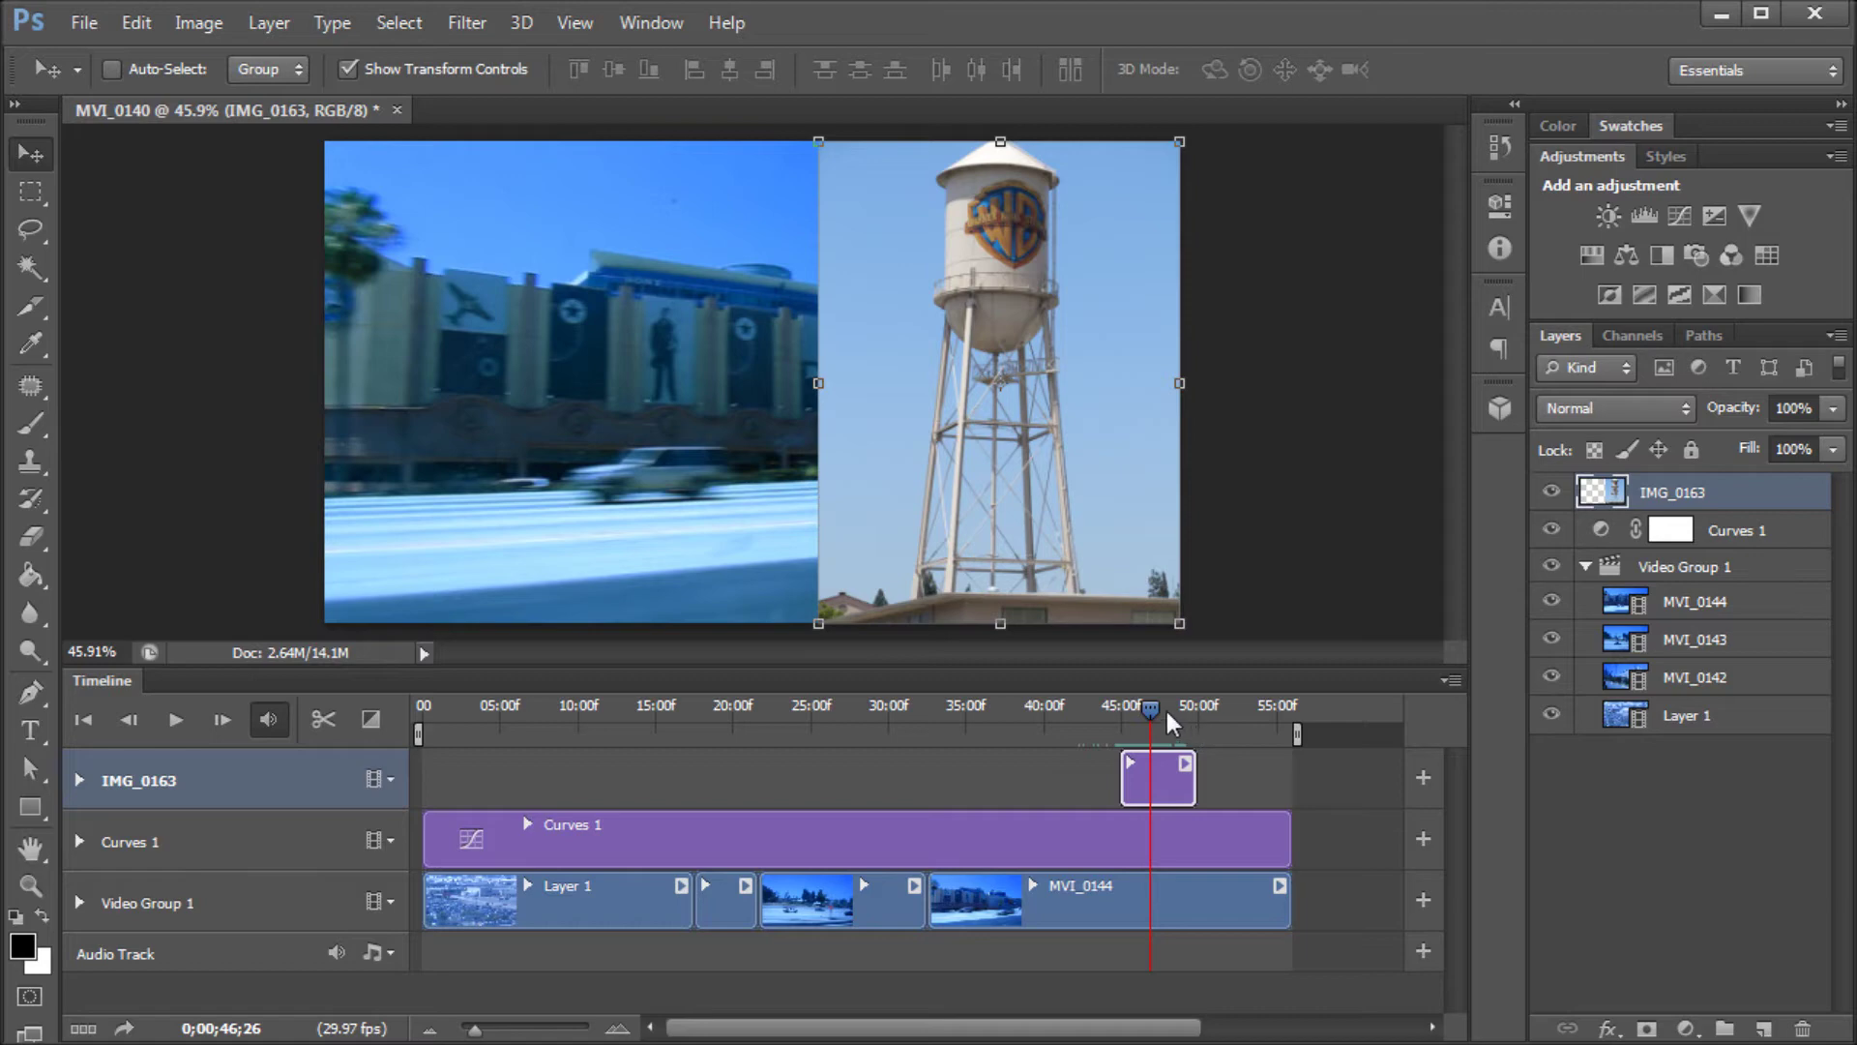
pyautogui.press('space')
pyautogui.press('space')
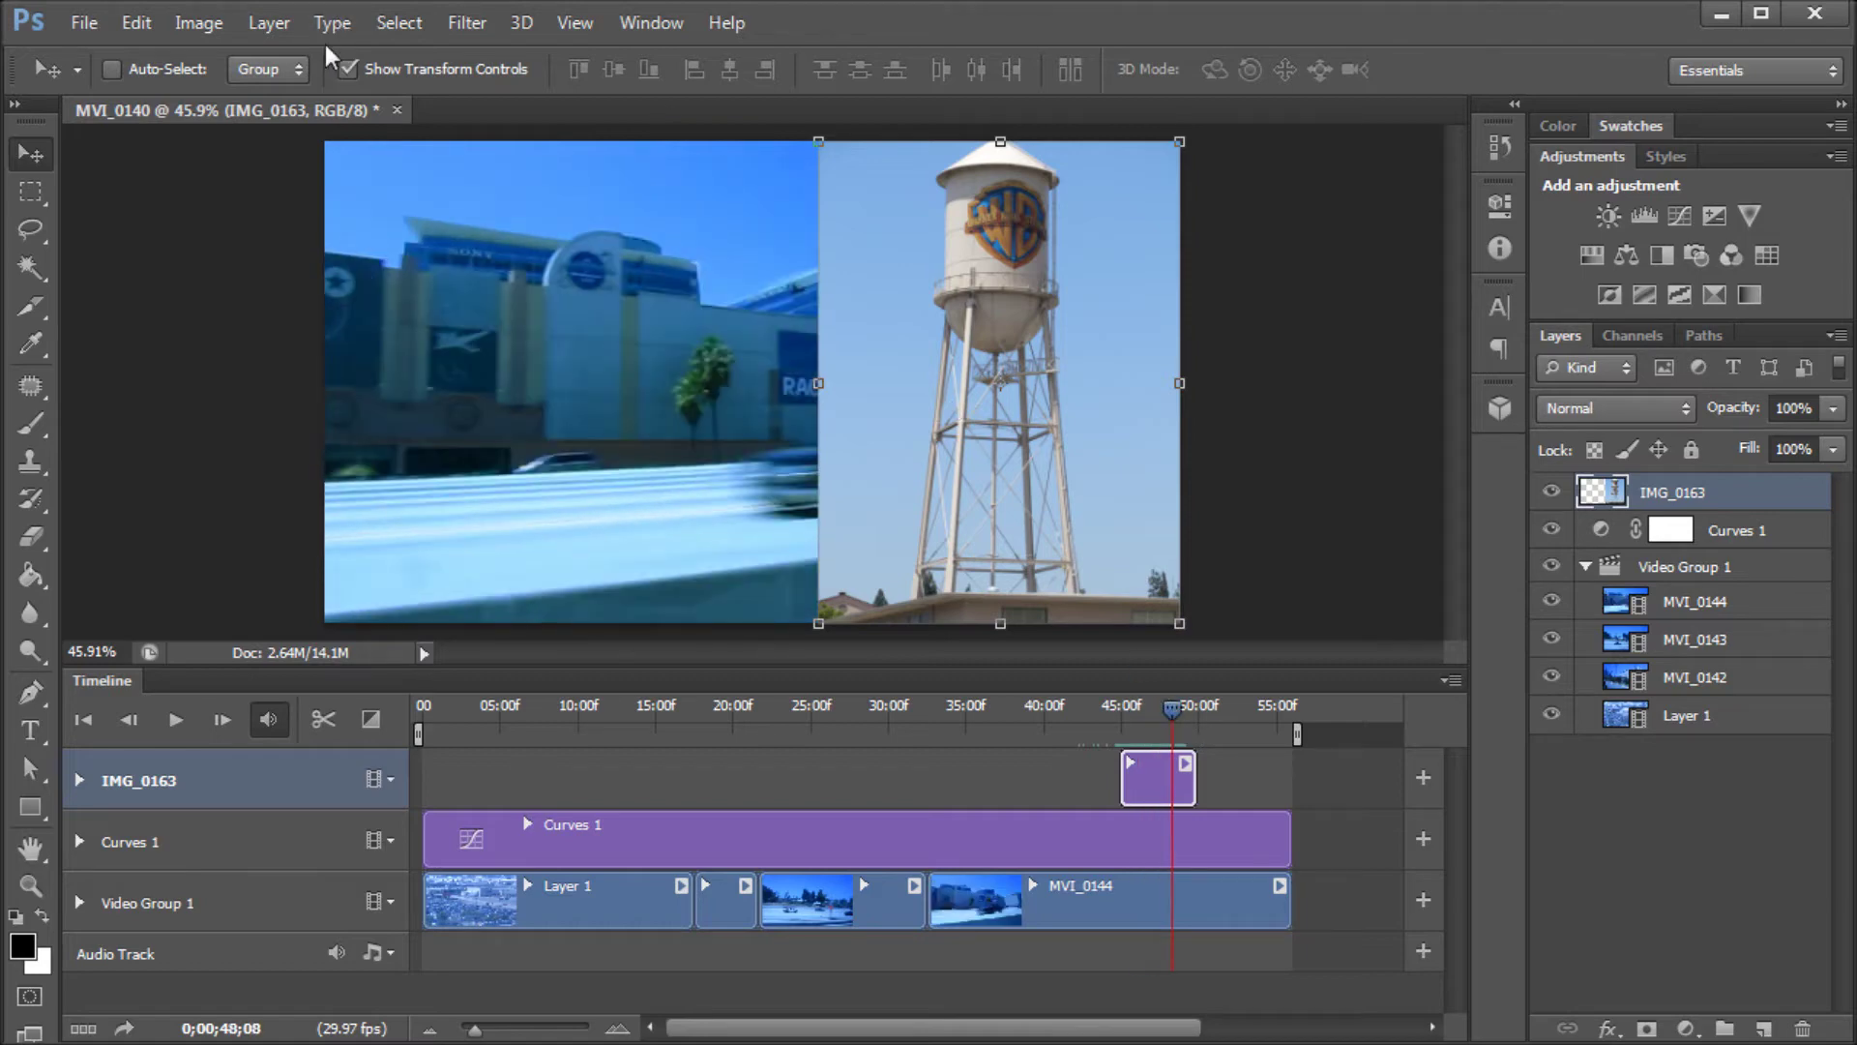
pyautogui.click(398, 22)
pyautogui.click(436, 274)
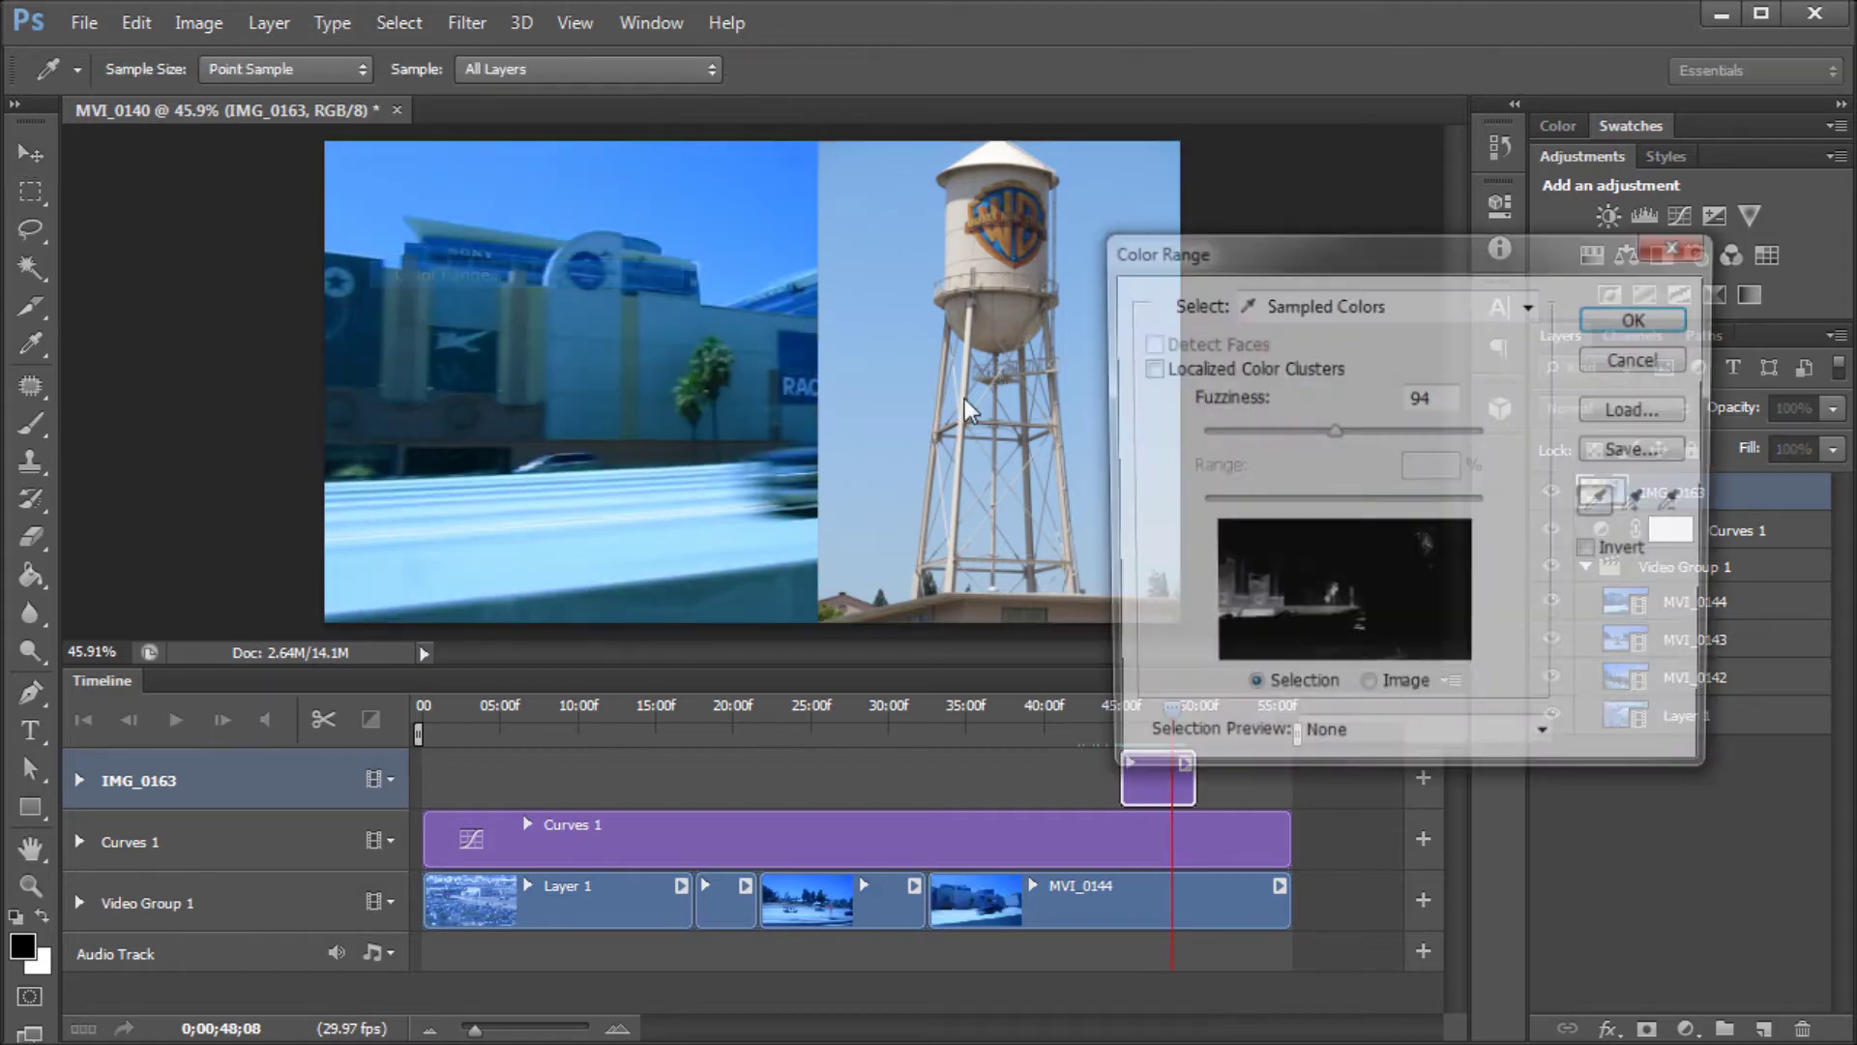
pyautogui.click(865, 294)
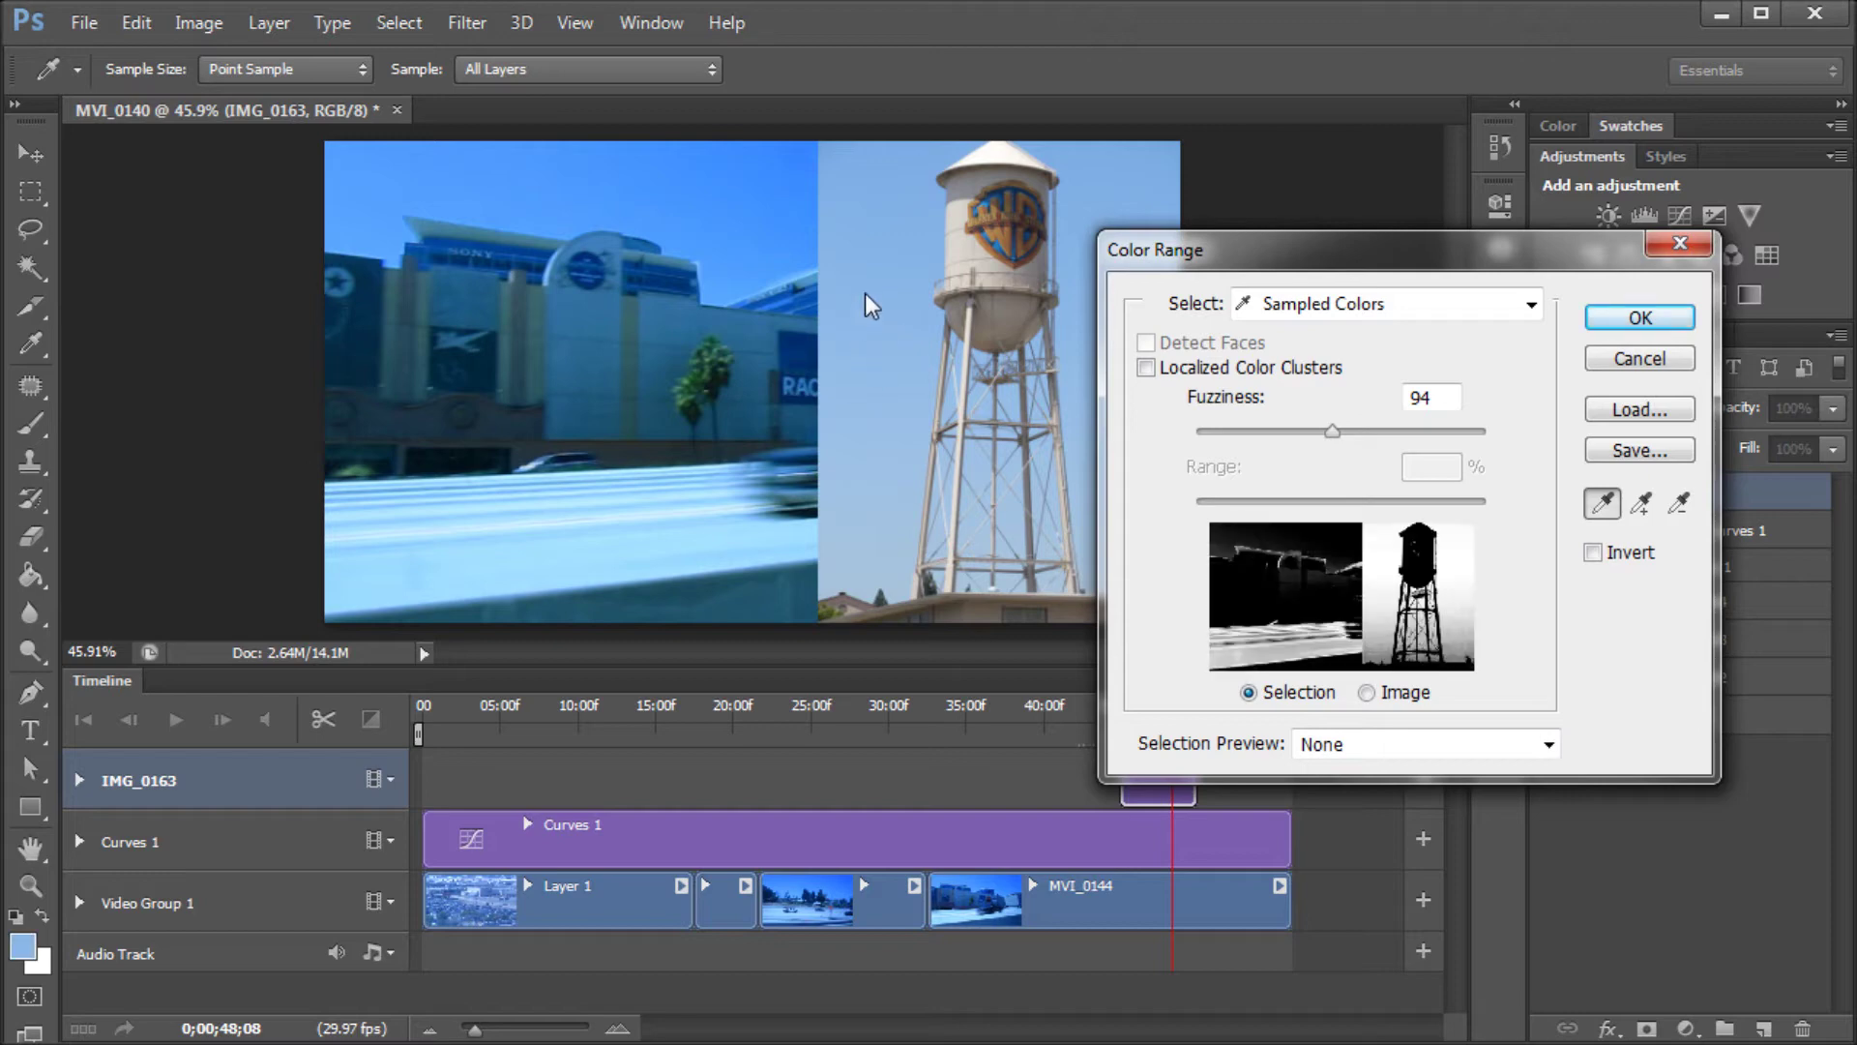
pyautogui.moveTo(1333, 430); pyautogui.dragTo(1331, 428)
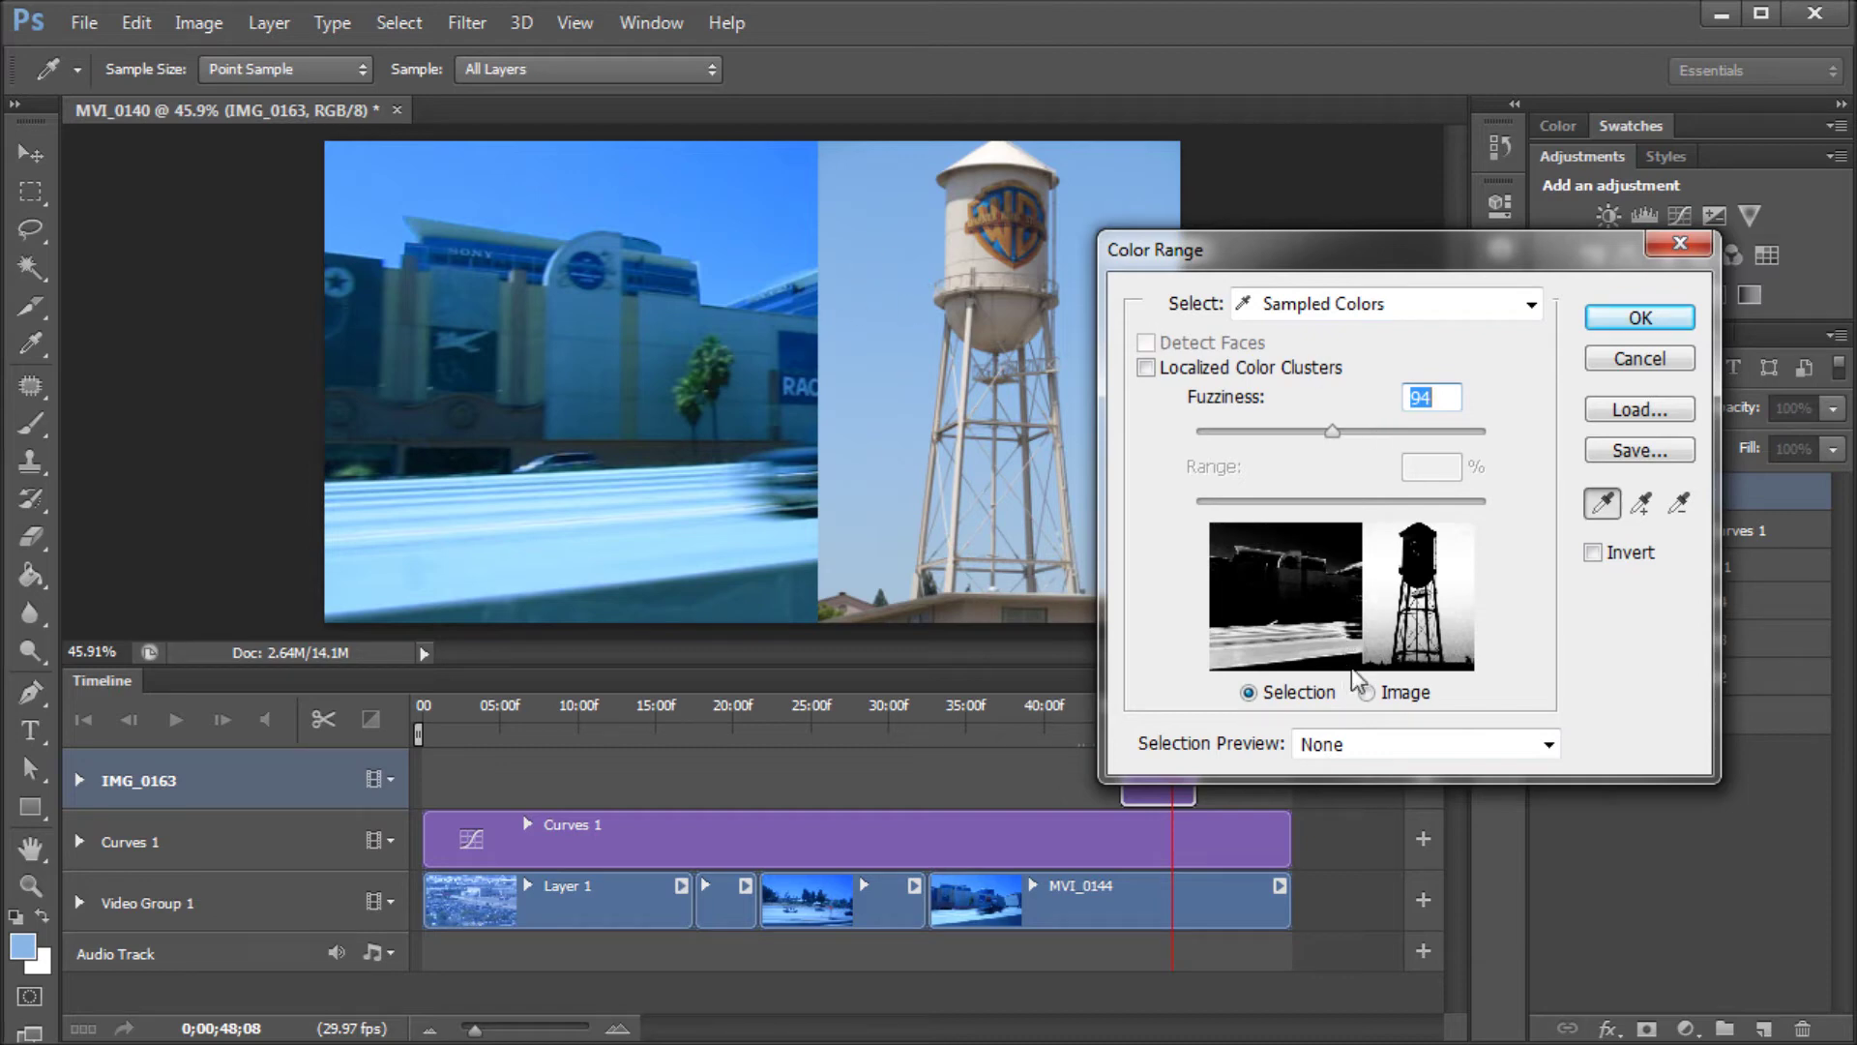
pyautogui.click(1640, 318)
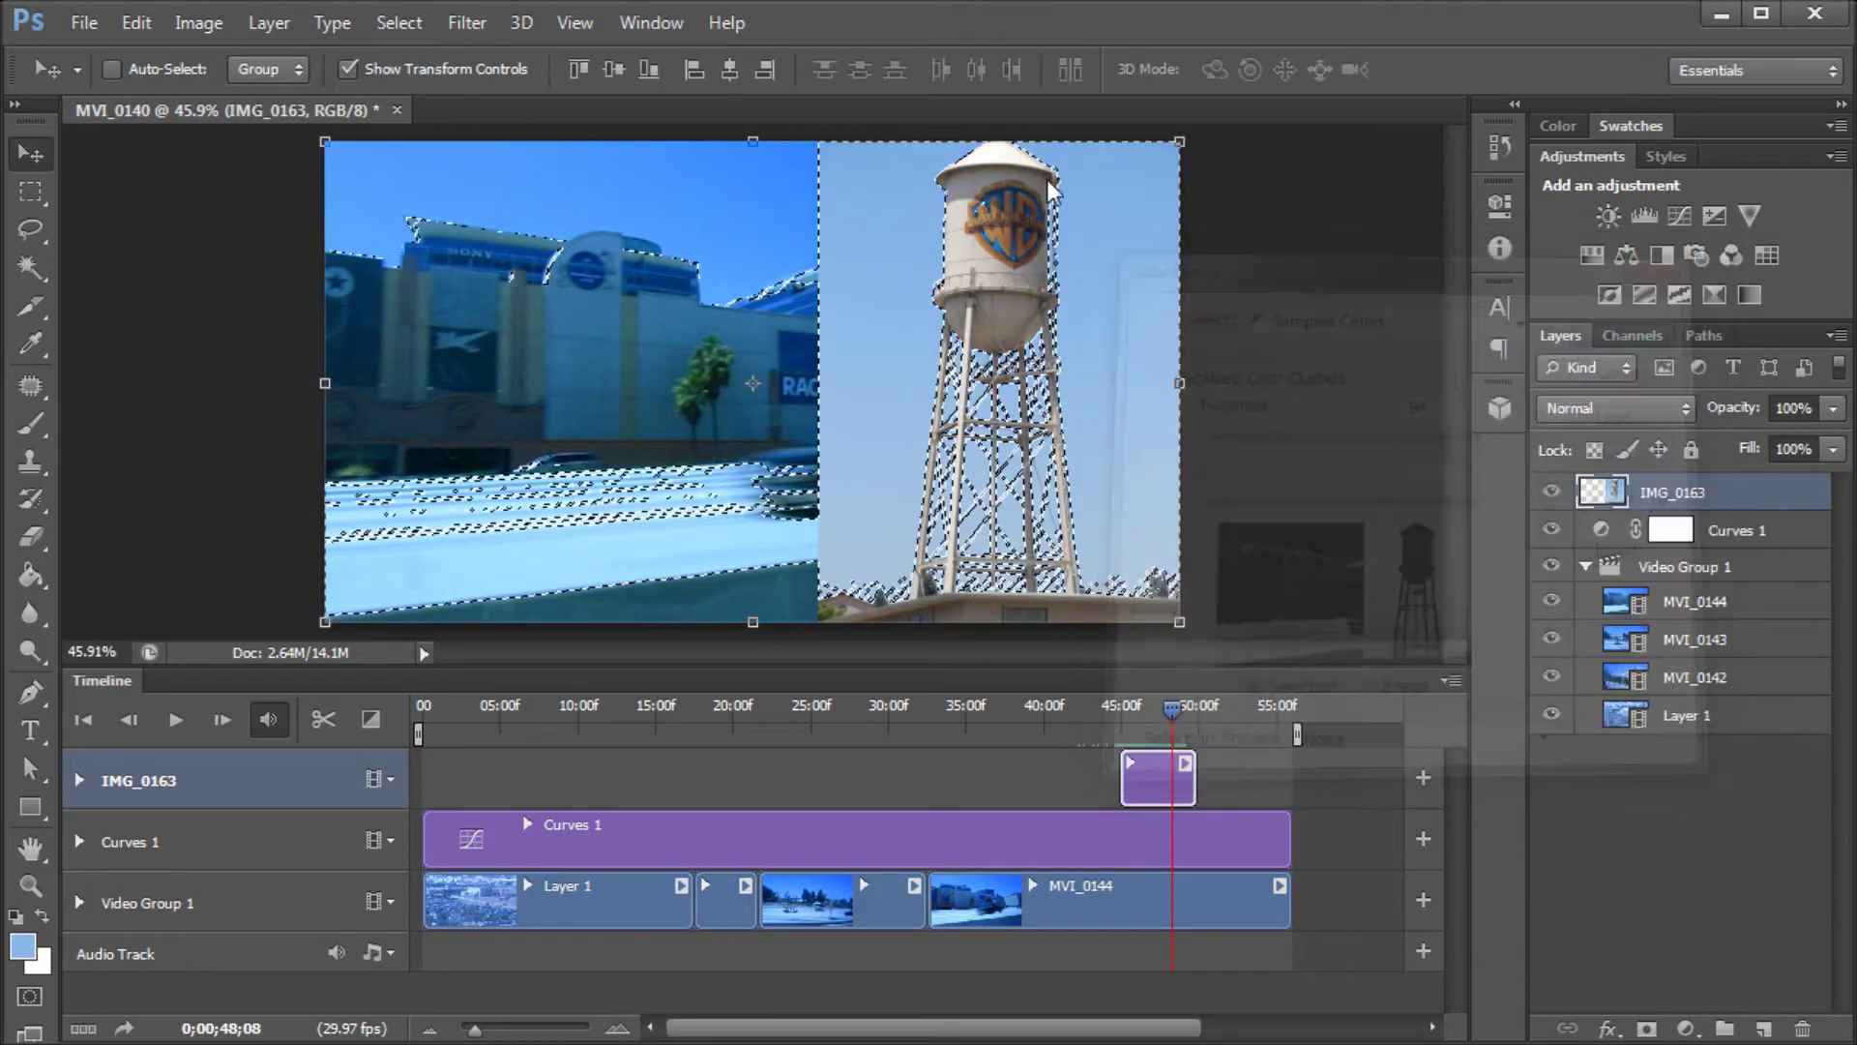
# - Delete the selected sky, erase leftover pixels by the tower, and shift the tower right and down
pyautogui.press('Delete')
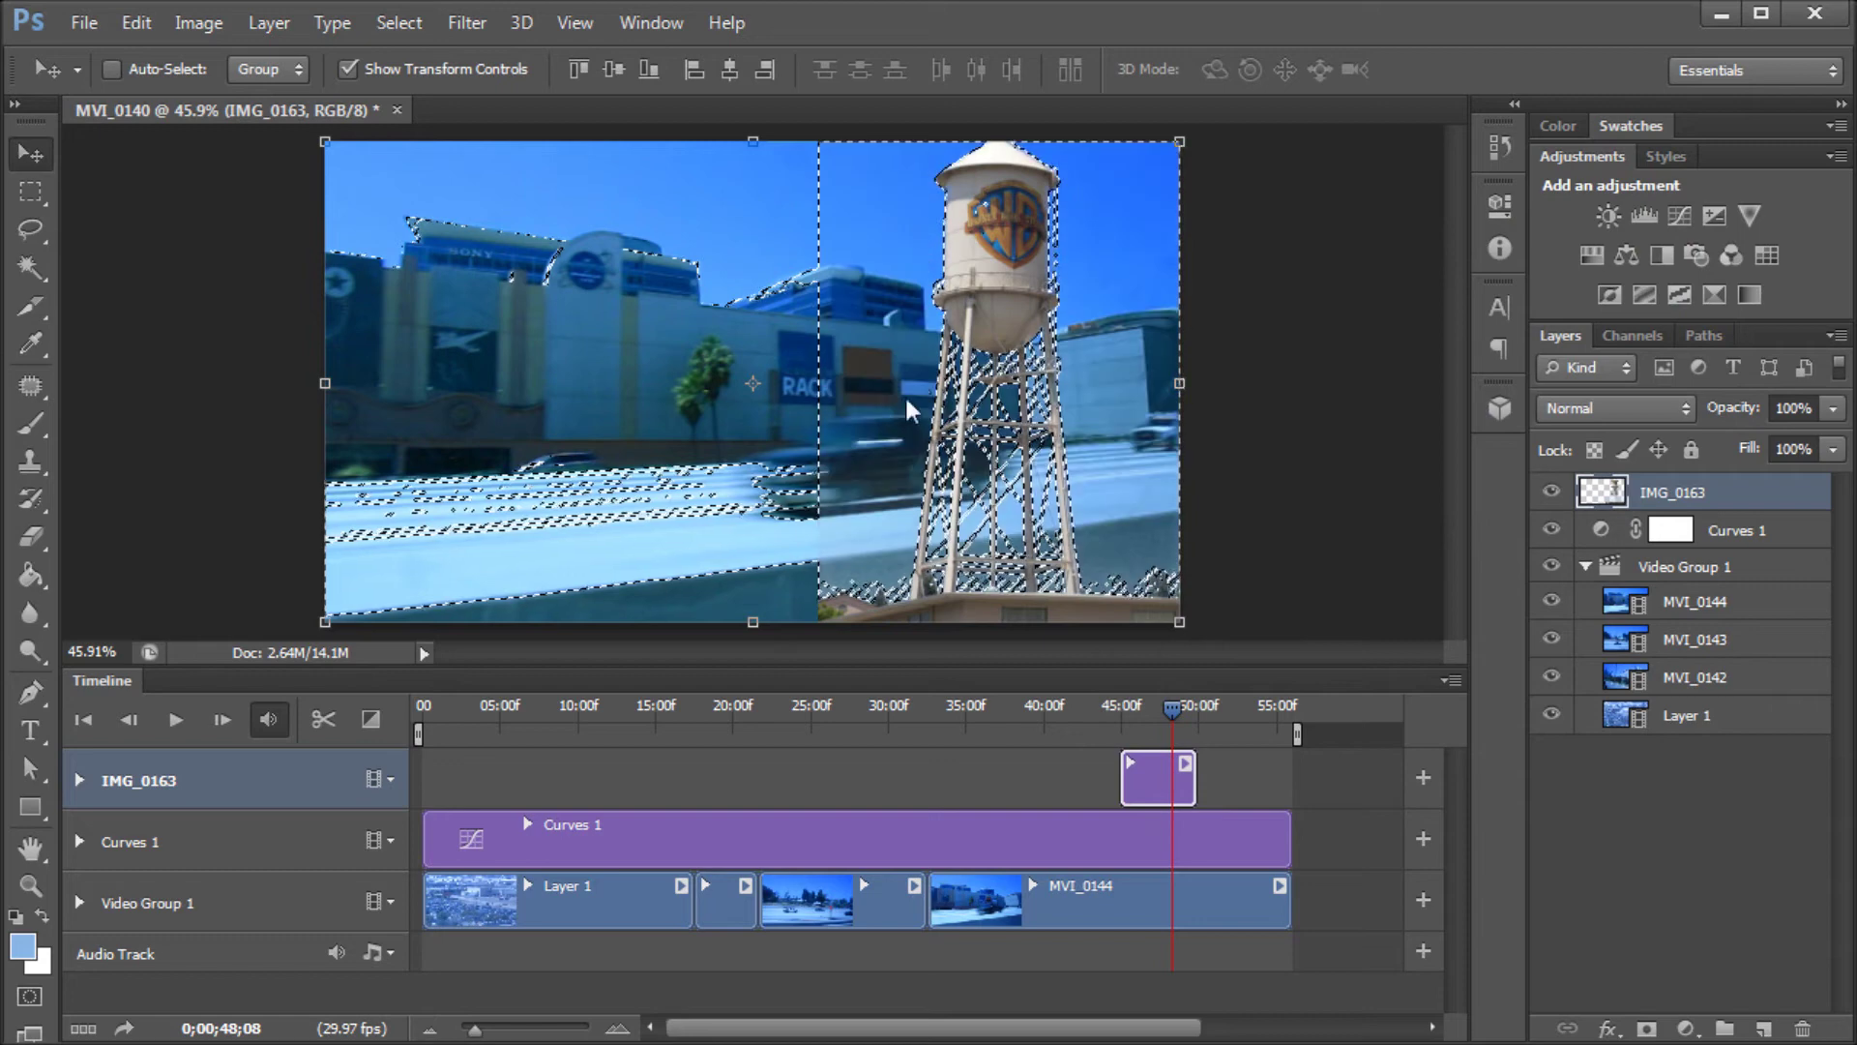
pyautogui.click(30, 192)
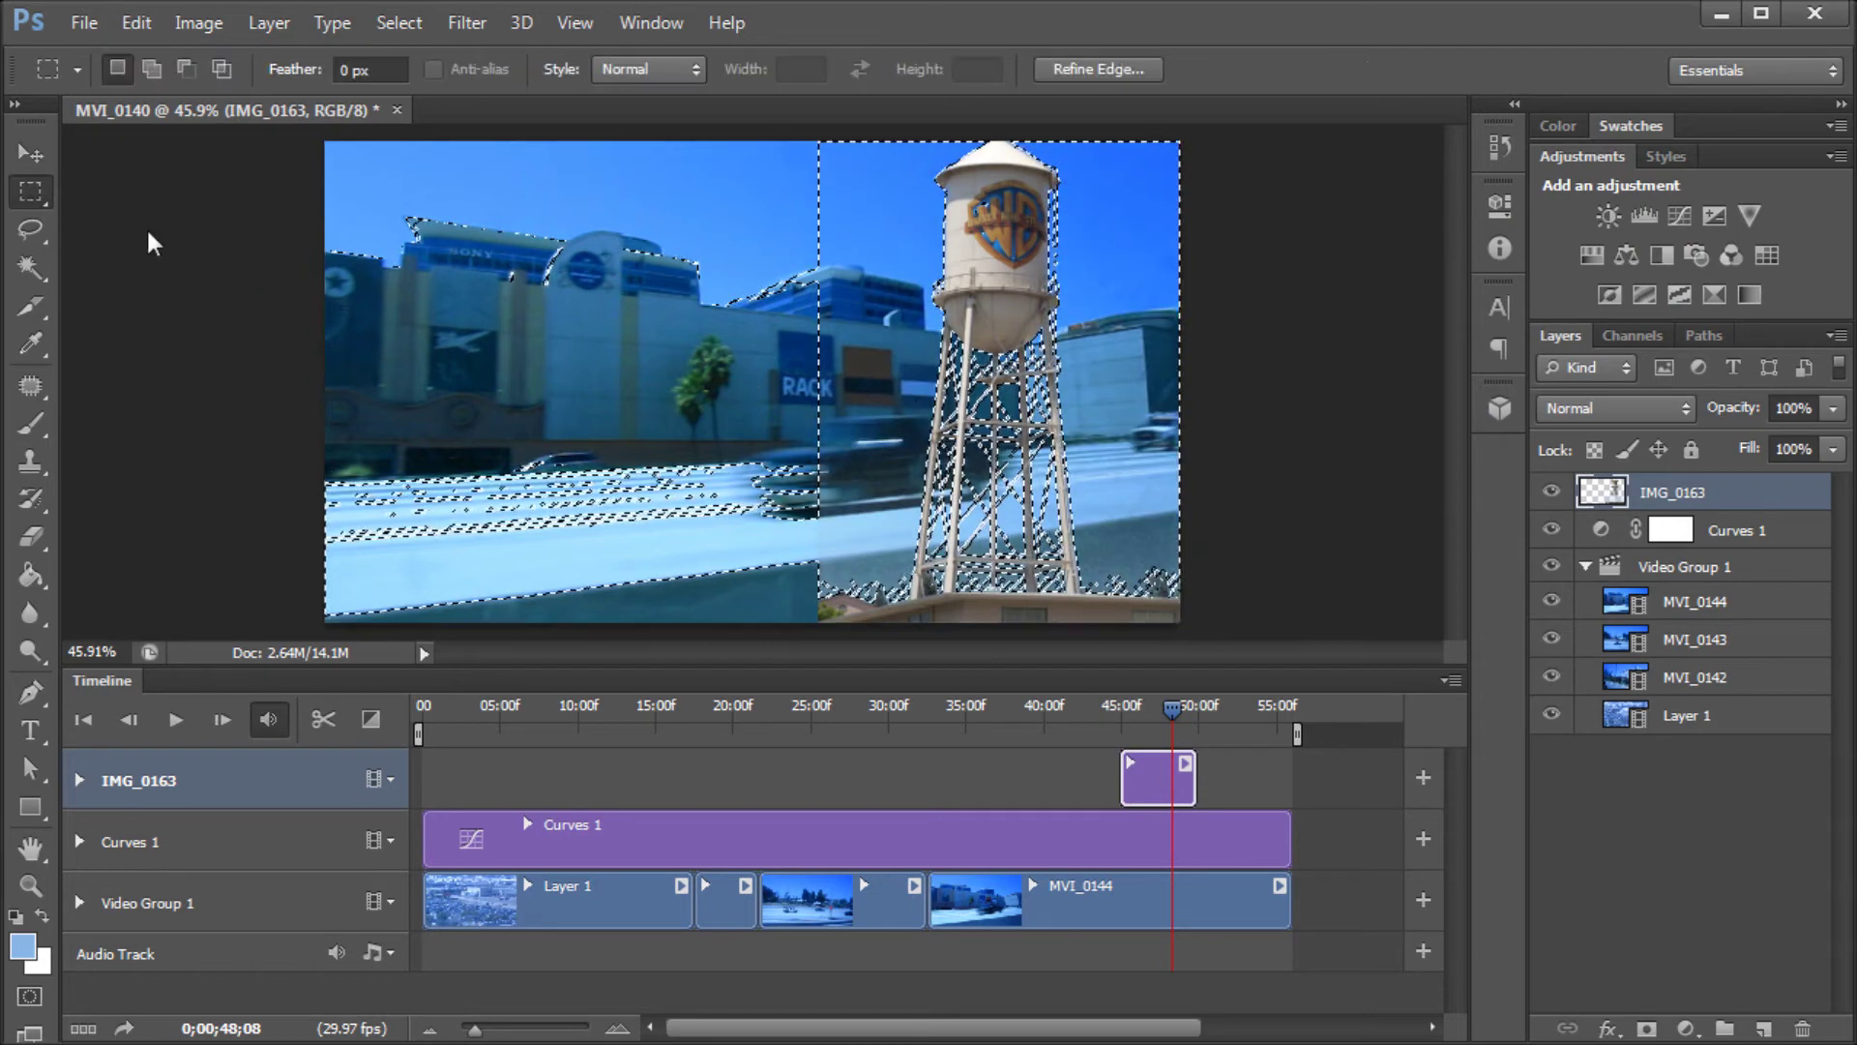
pyautogui.click(874, 501)
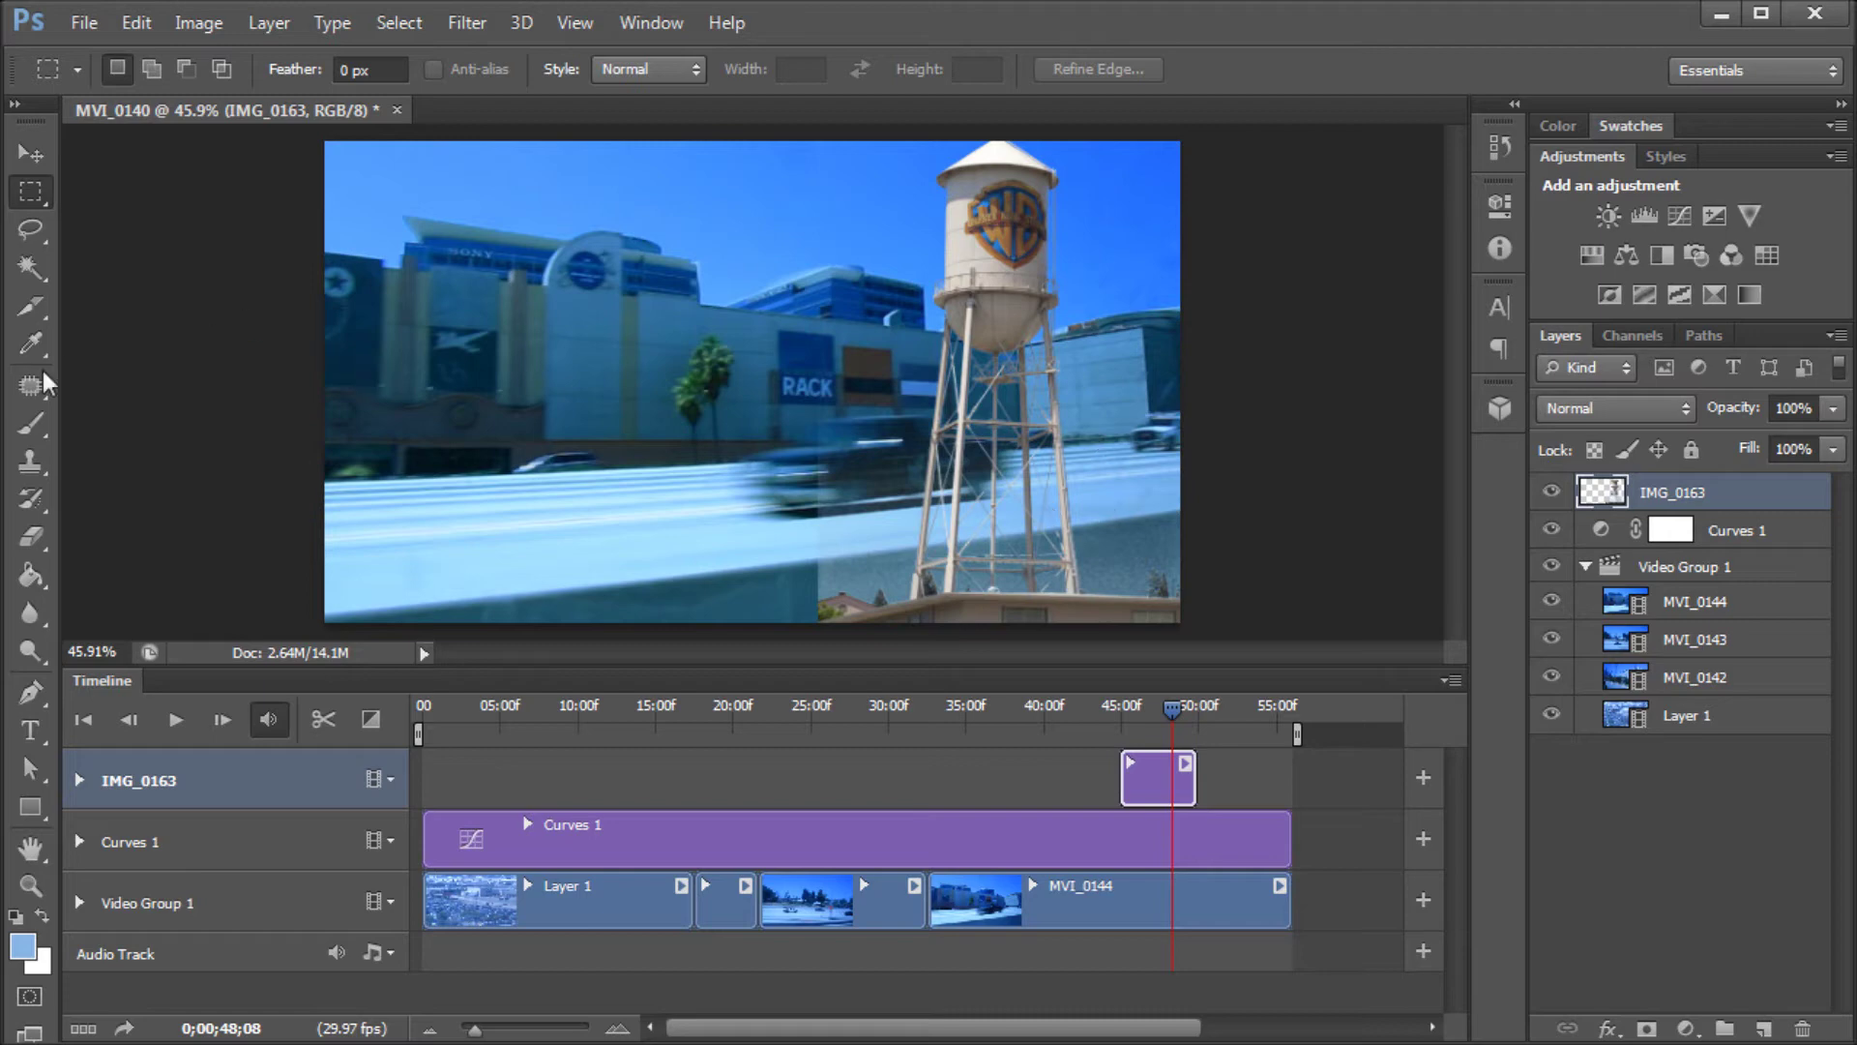
pyautogui.click(31, 532)
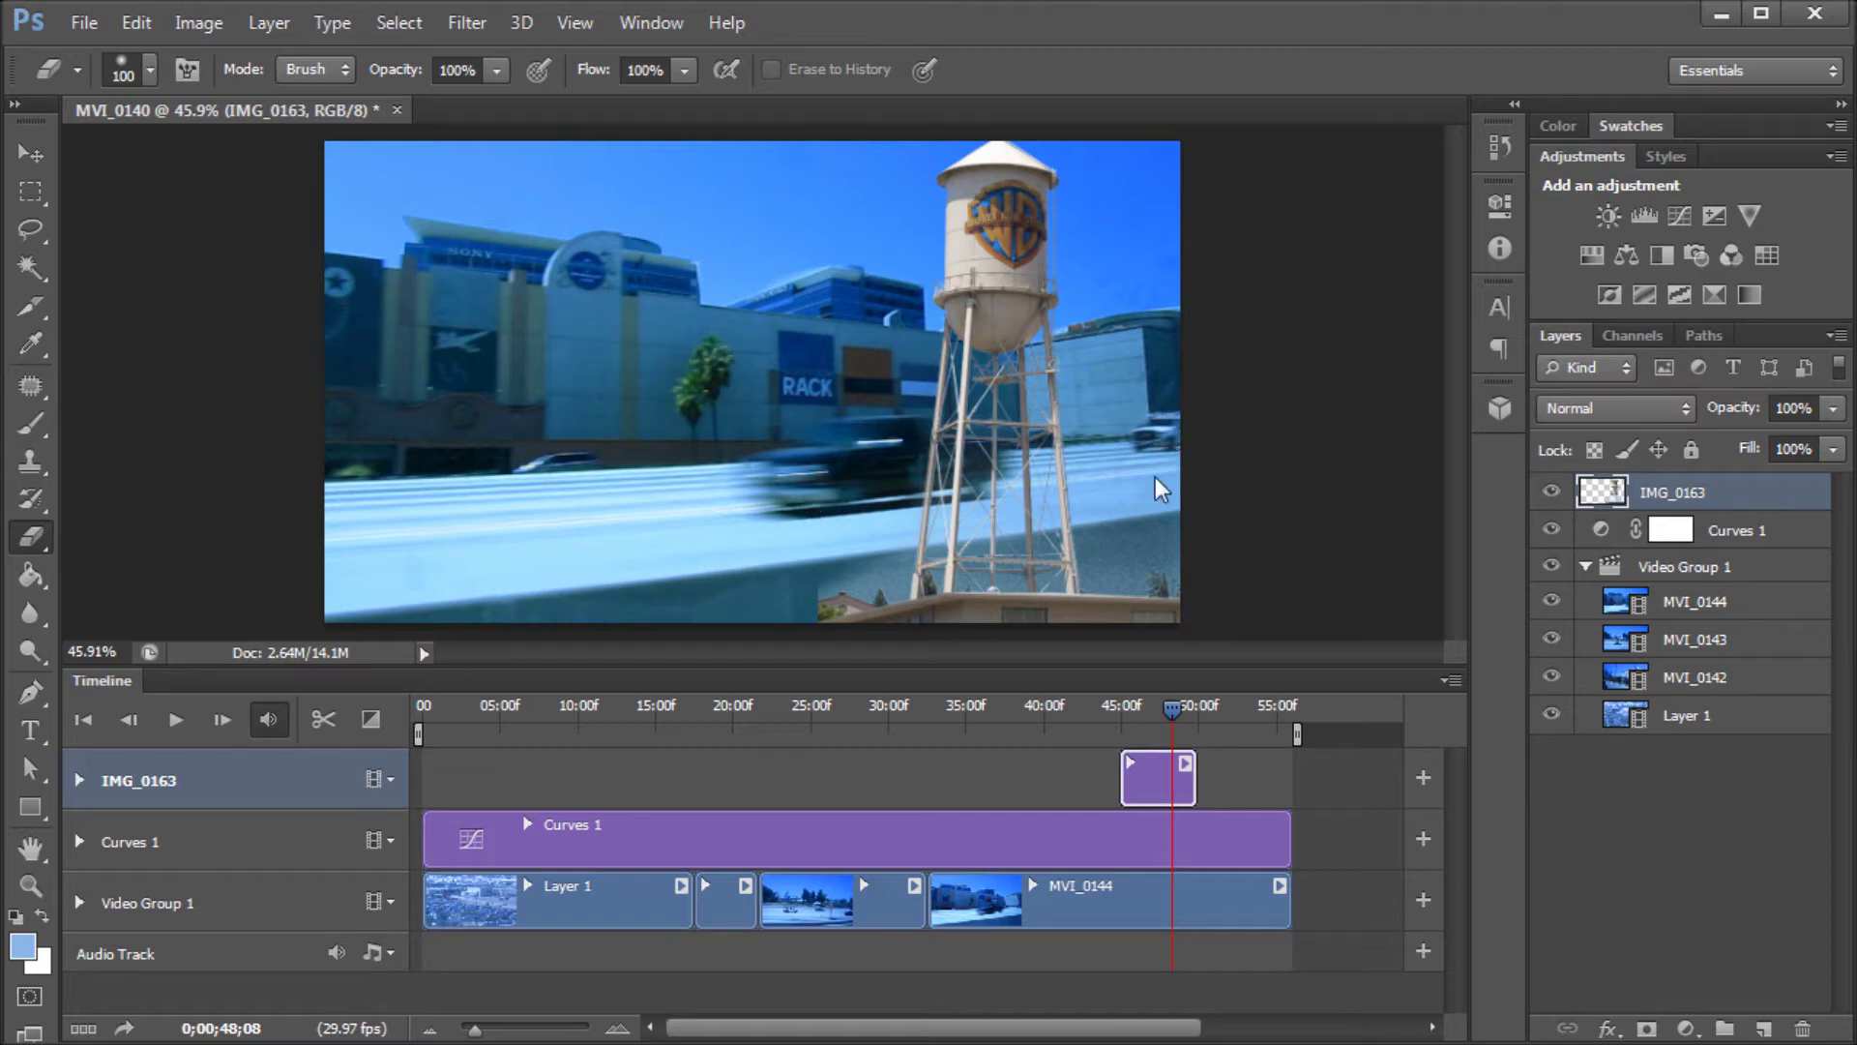
pyautogui.moveTo(1155, 478); pyautogui.dragTo(1126, 451)
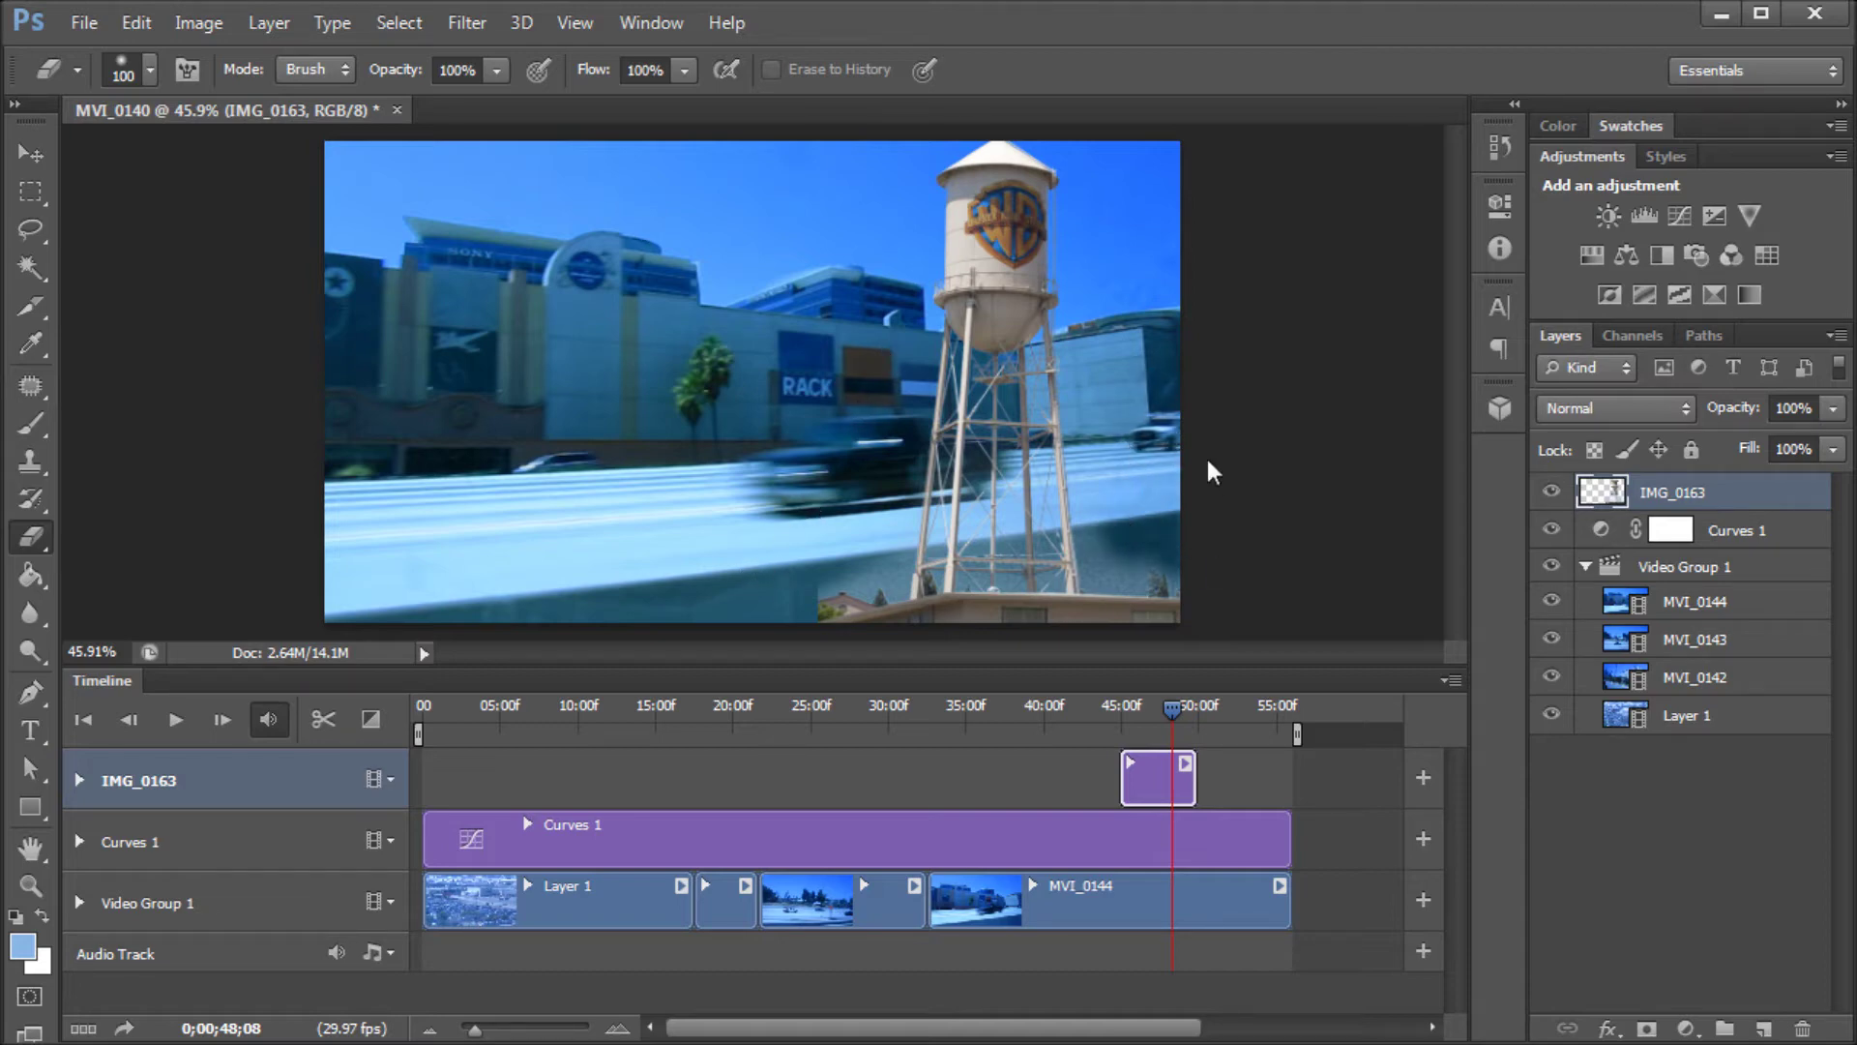
pyautogui.press('v')
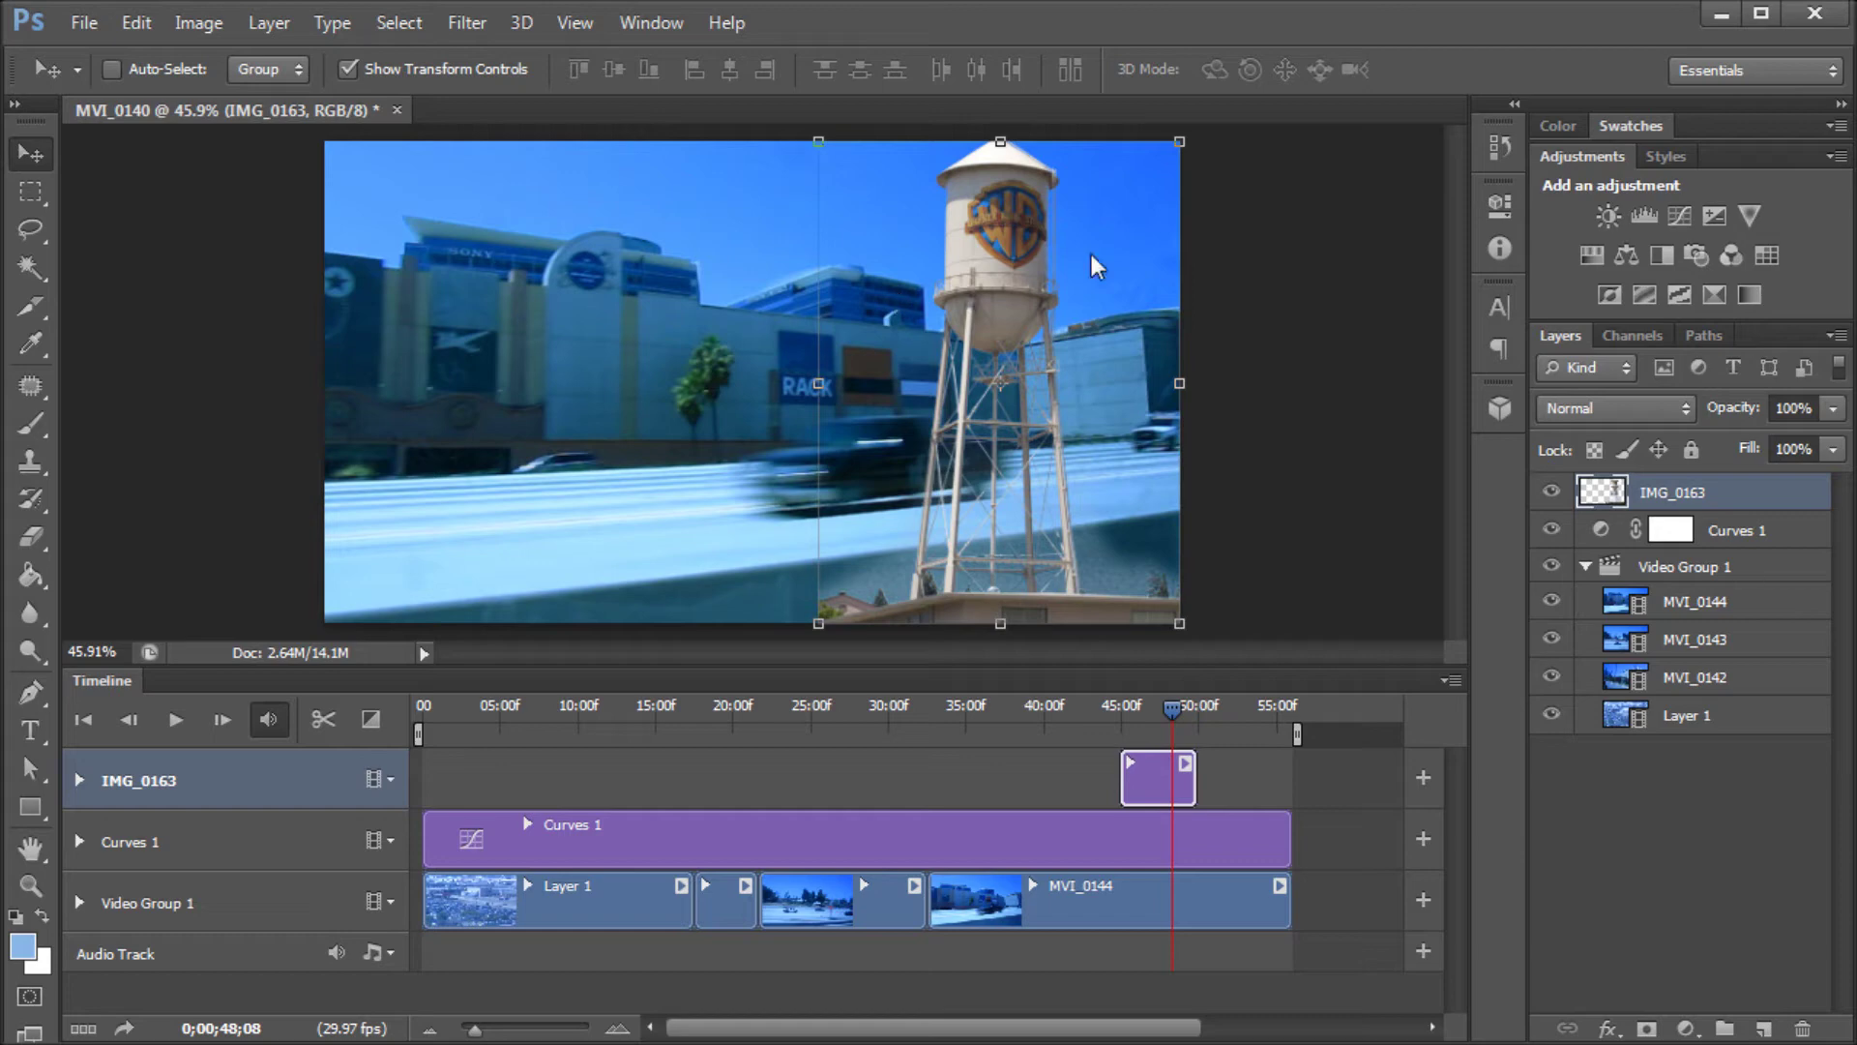
pyautogui.moveTo(1006, 258)
pyautogui.mouseDown()
pyautogui.moveTo(1074, 293)
pyautogui.moveTo(1065, 315)
pyautogui.moveTo(1006, 270)
pyautogui.moveTo(1025, 270)
pyautogui.mouseUp()
# - Scrub the playhead back to 0;00;45;00, where the water-tower clip begins
pyautogui.moveTo(1170, 699); pyautogui.dragTo(1133, 711)
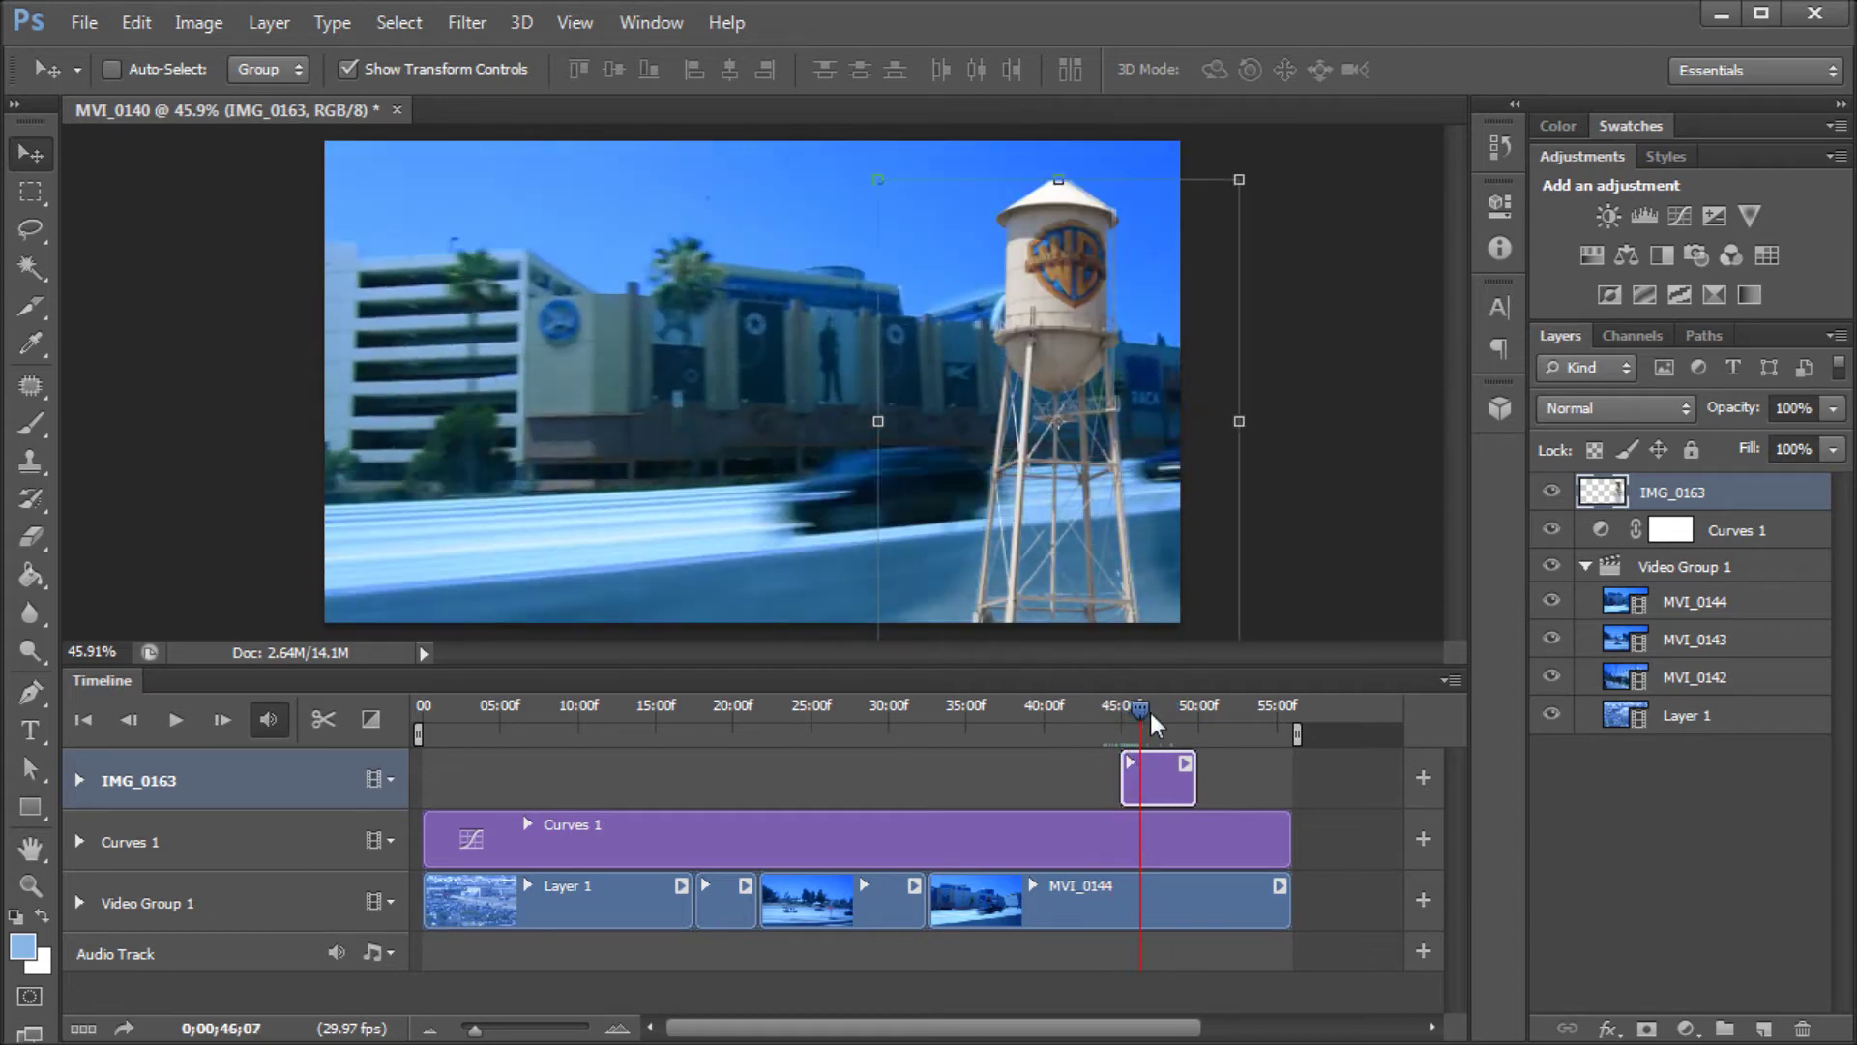
pyautogui.moveTo(1151, 714); pyautogui.dragTo(1123, 713)
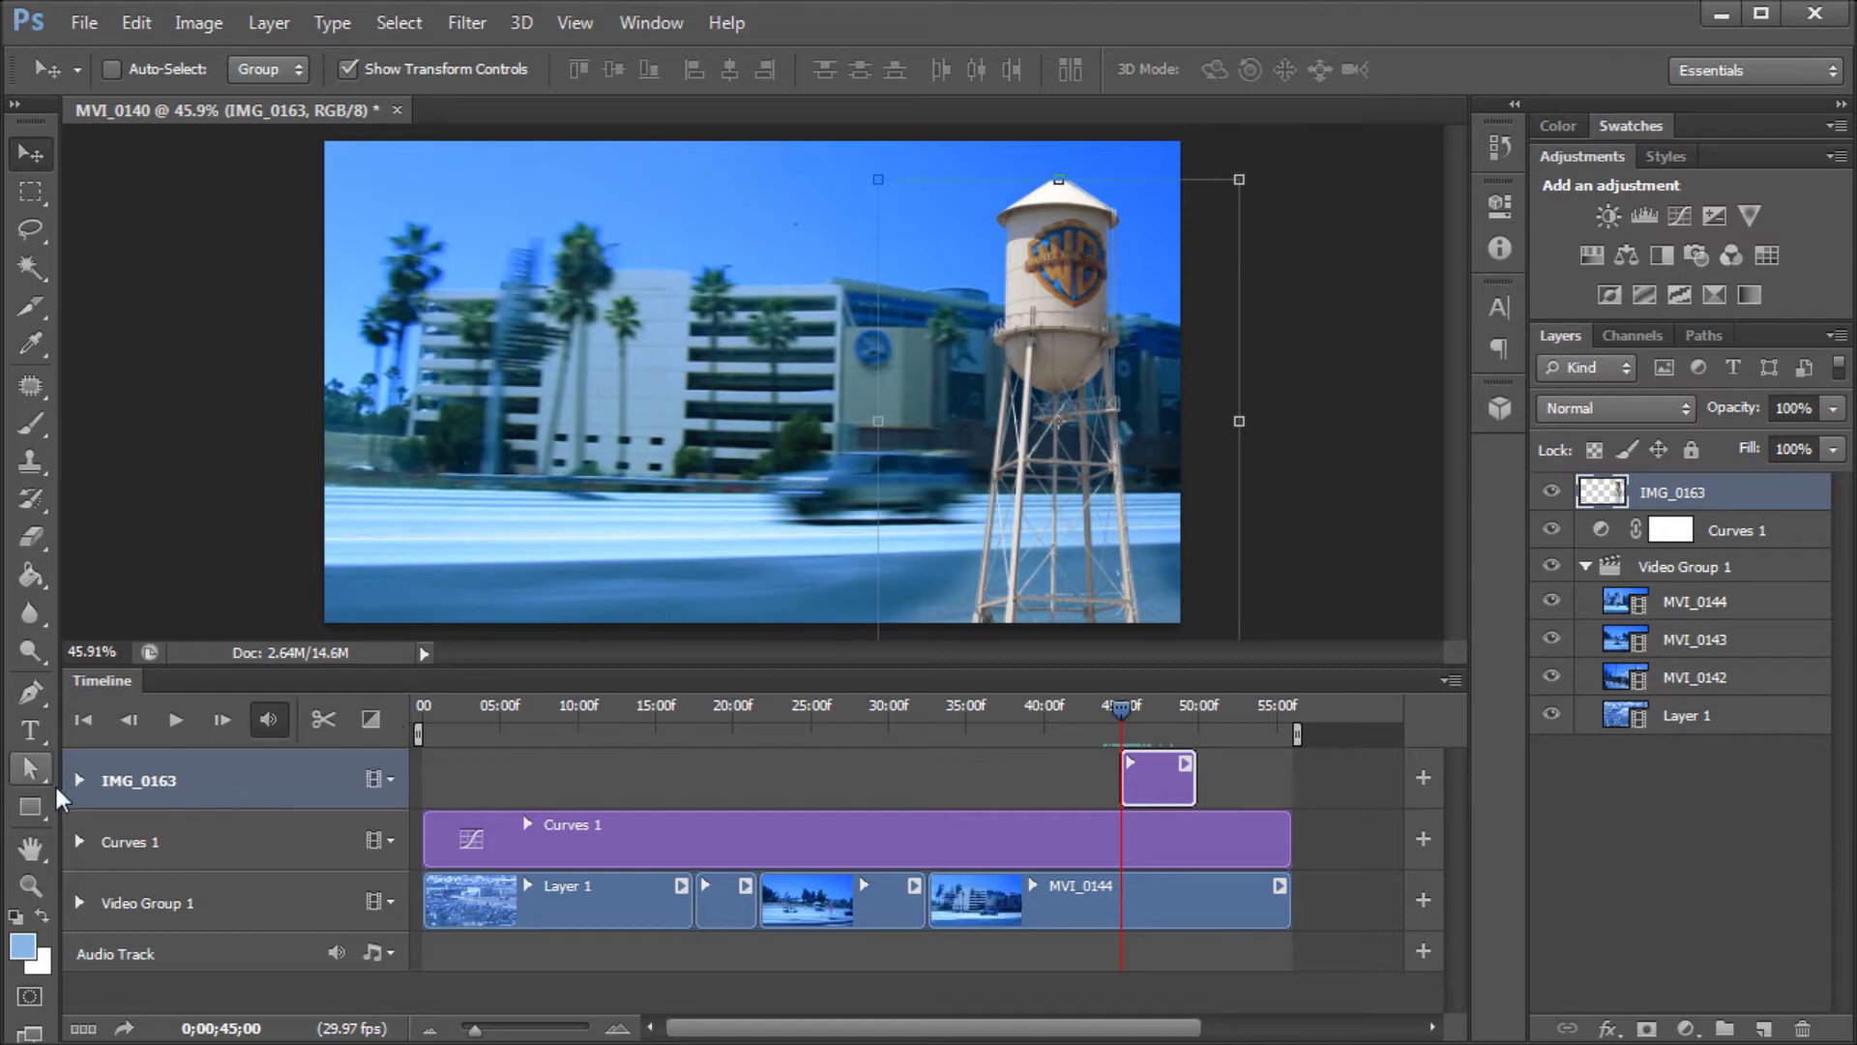
pyautogui.click(1188, 764)
pyautogui.click(1184, 769)
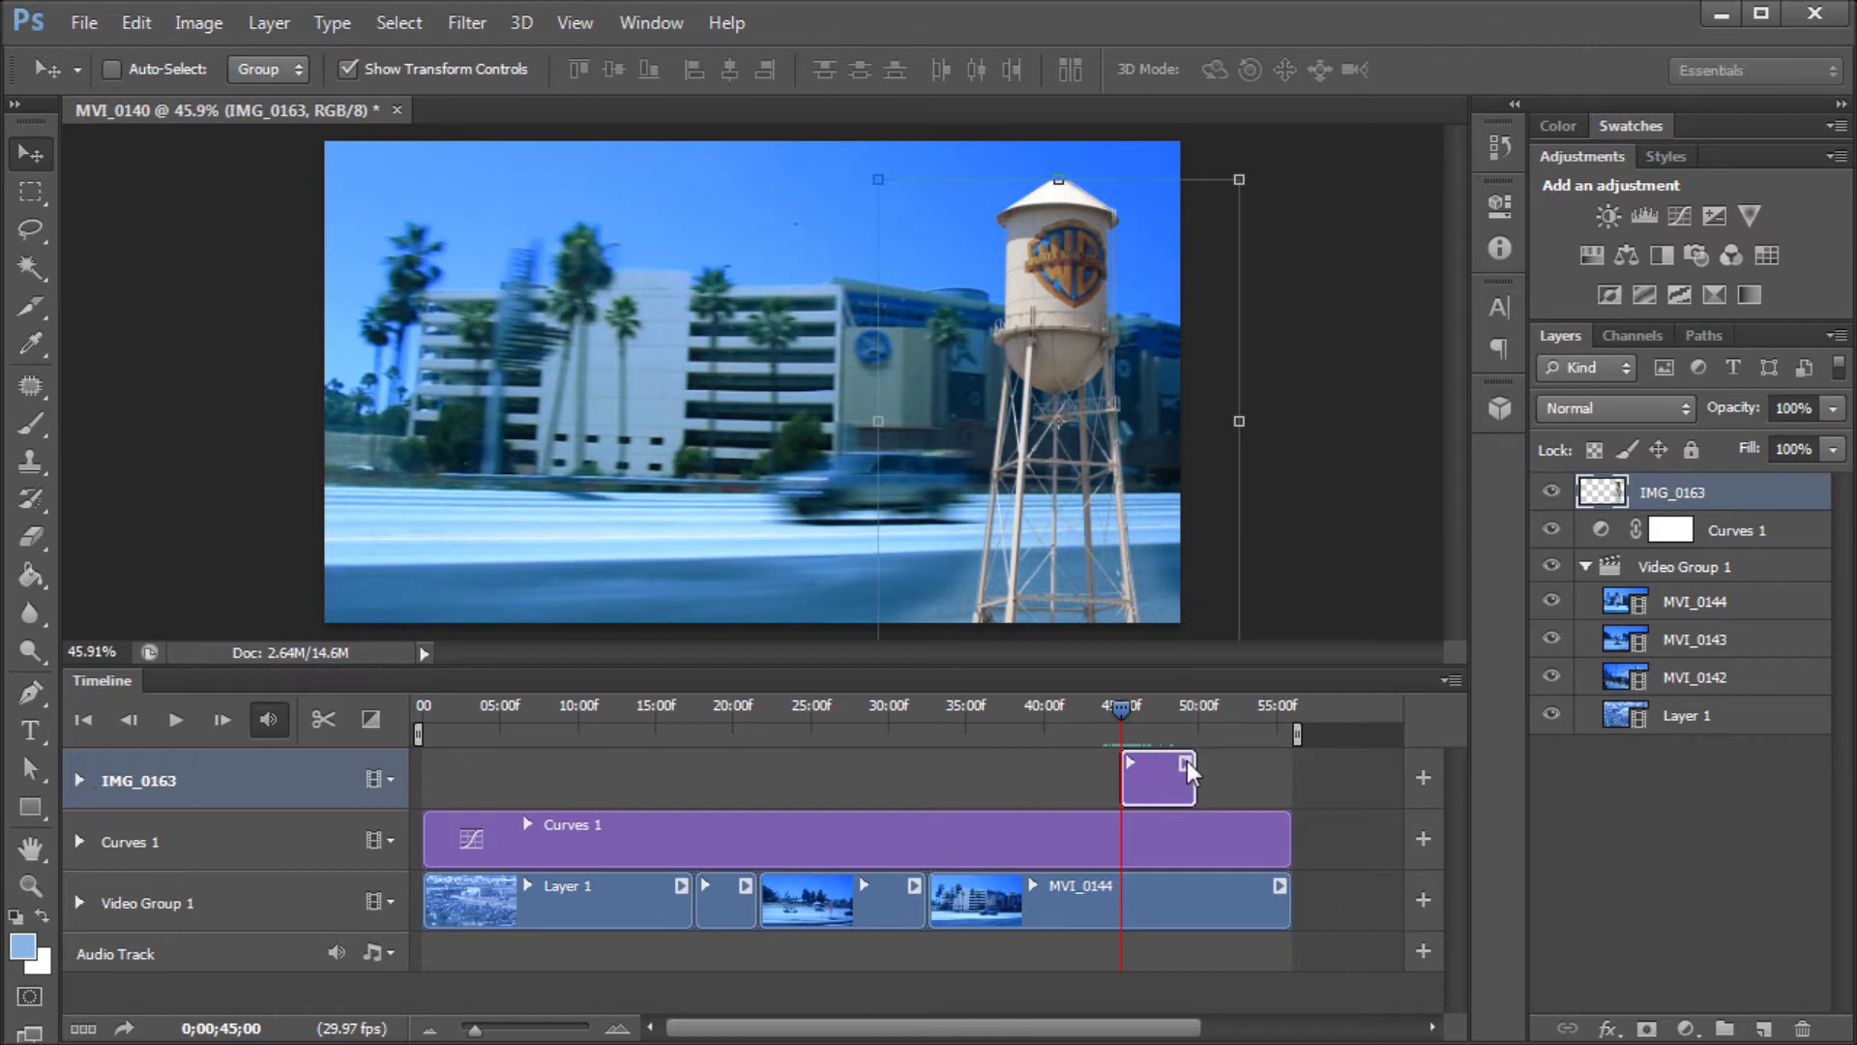
pyautogui.click(1186, 763)
pyautogui.click(1267, 633)
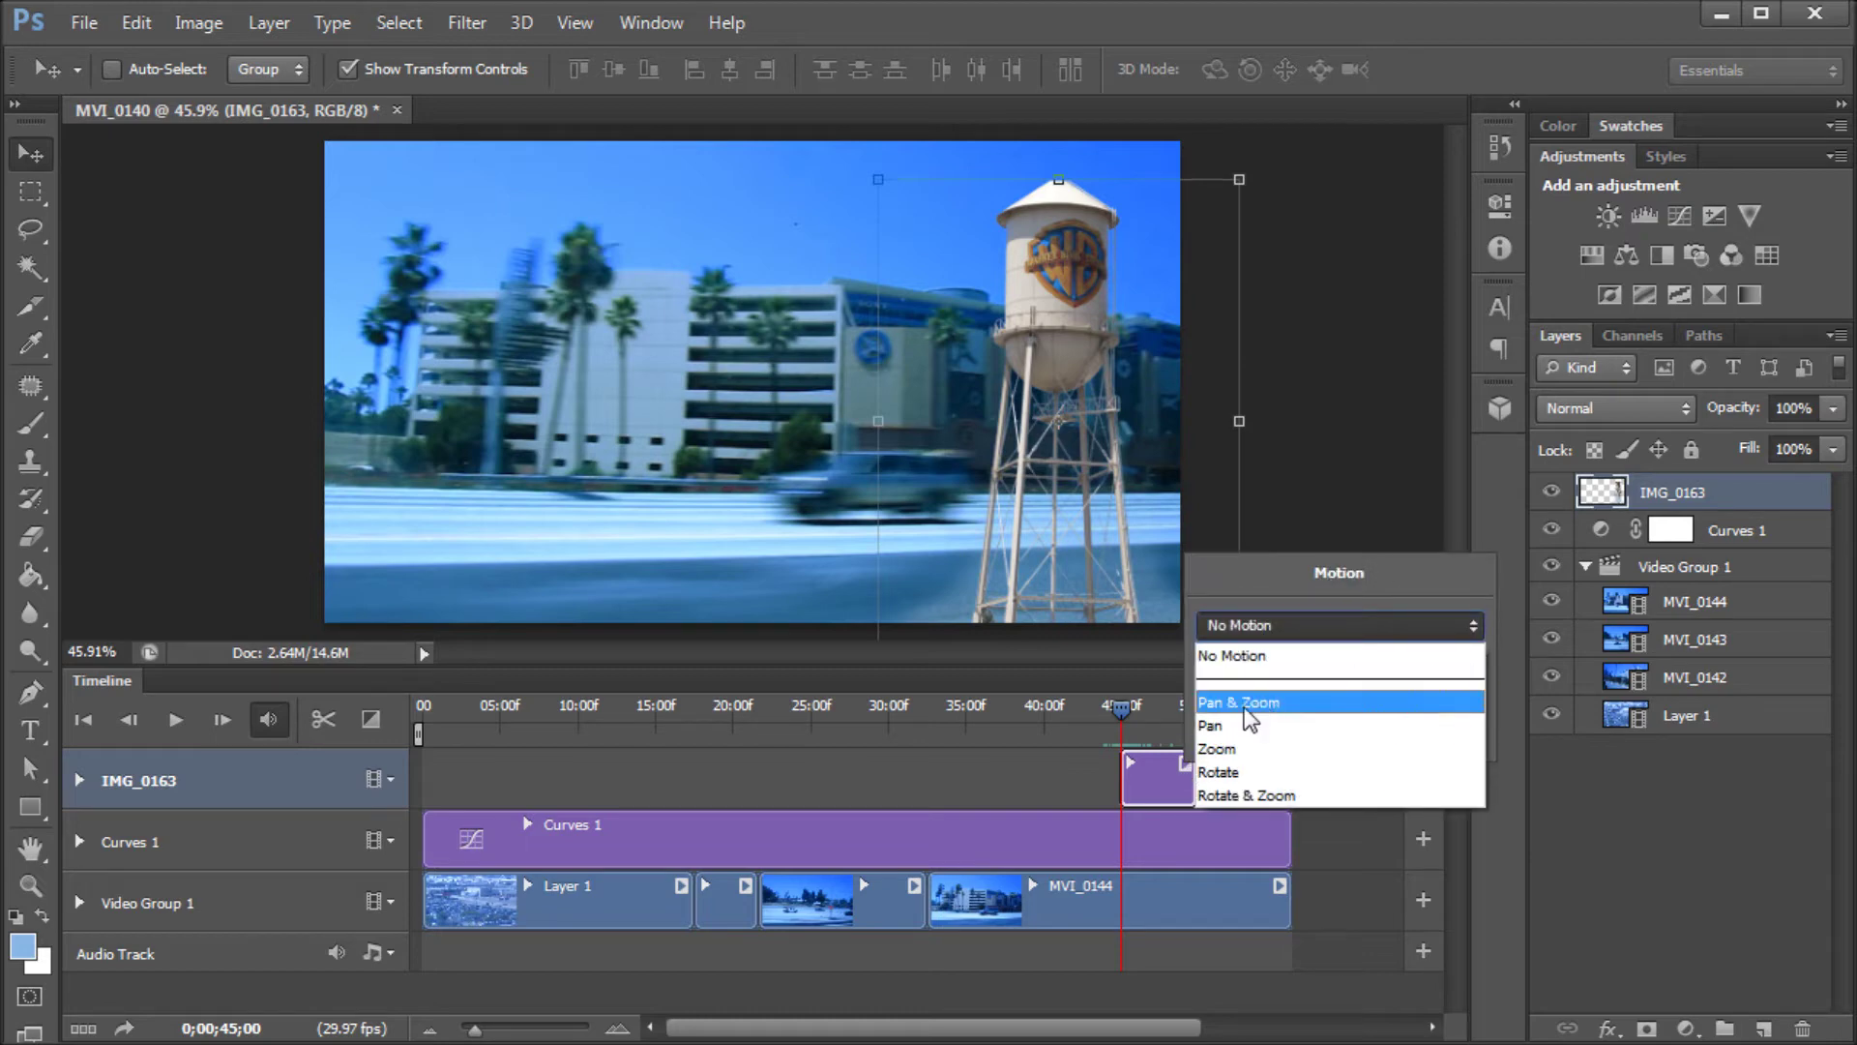
pyautogui.click(1245, 578)
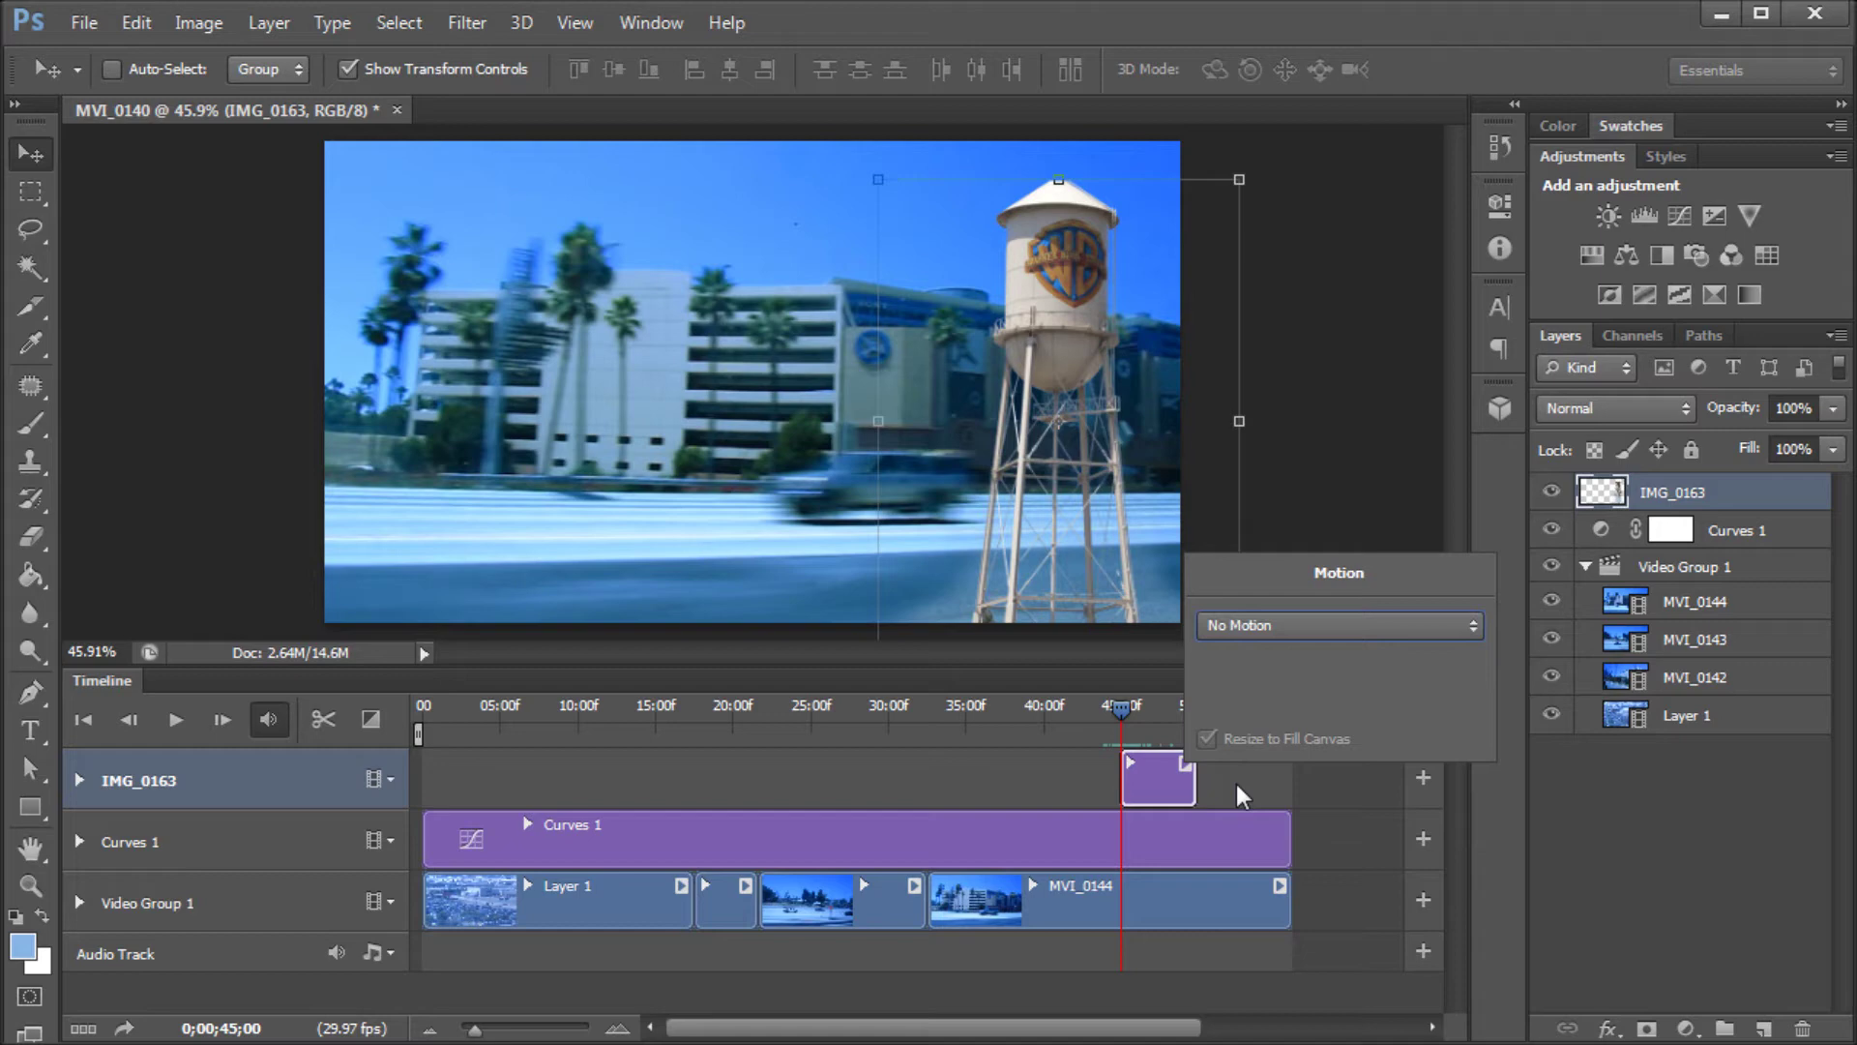
pyautogui.click(1237, 784)
pyautogui.click(1134, 715)
pyautogui.moveTo(1134, 714); pyautogui.dragTo(1122, 718)
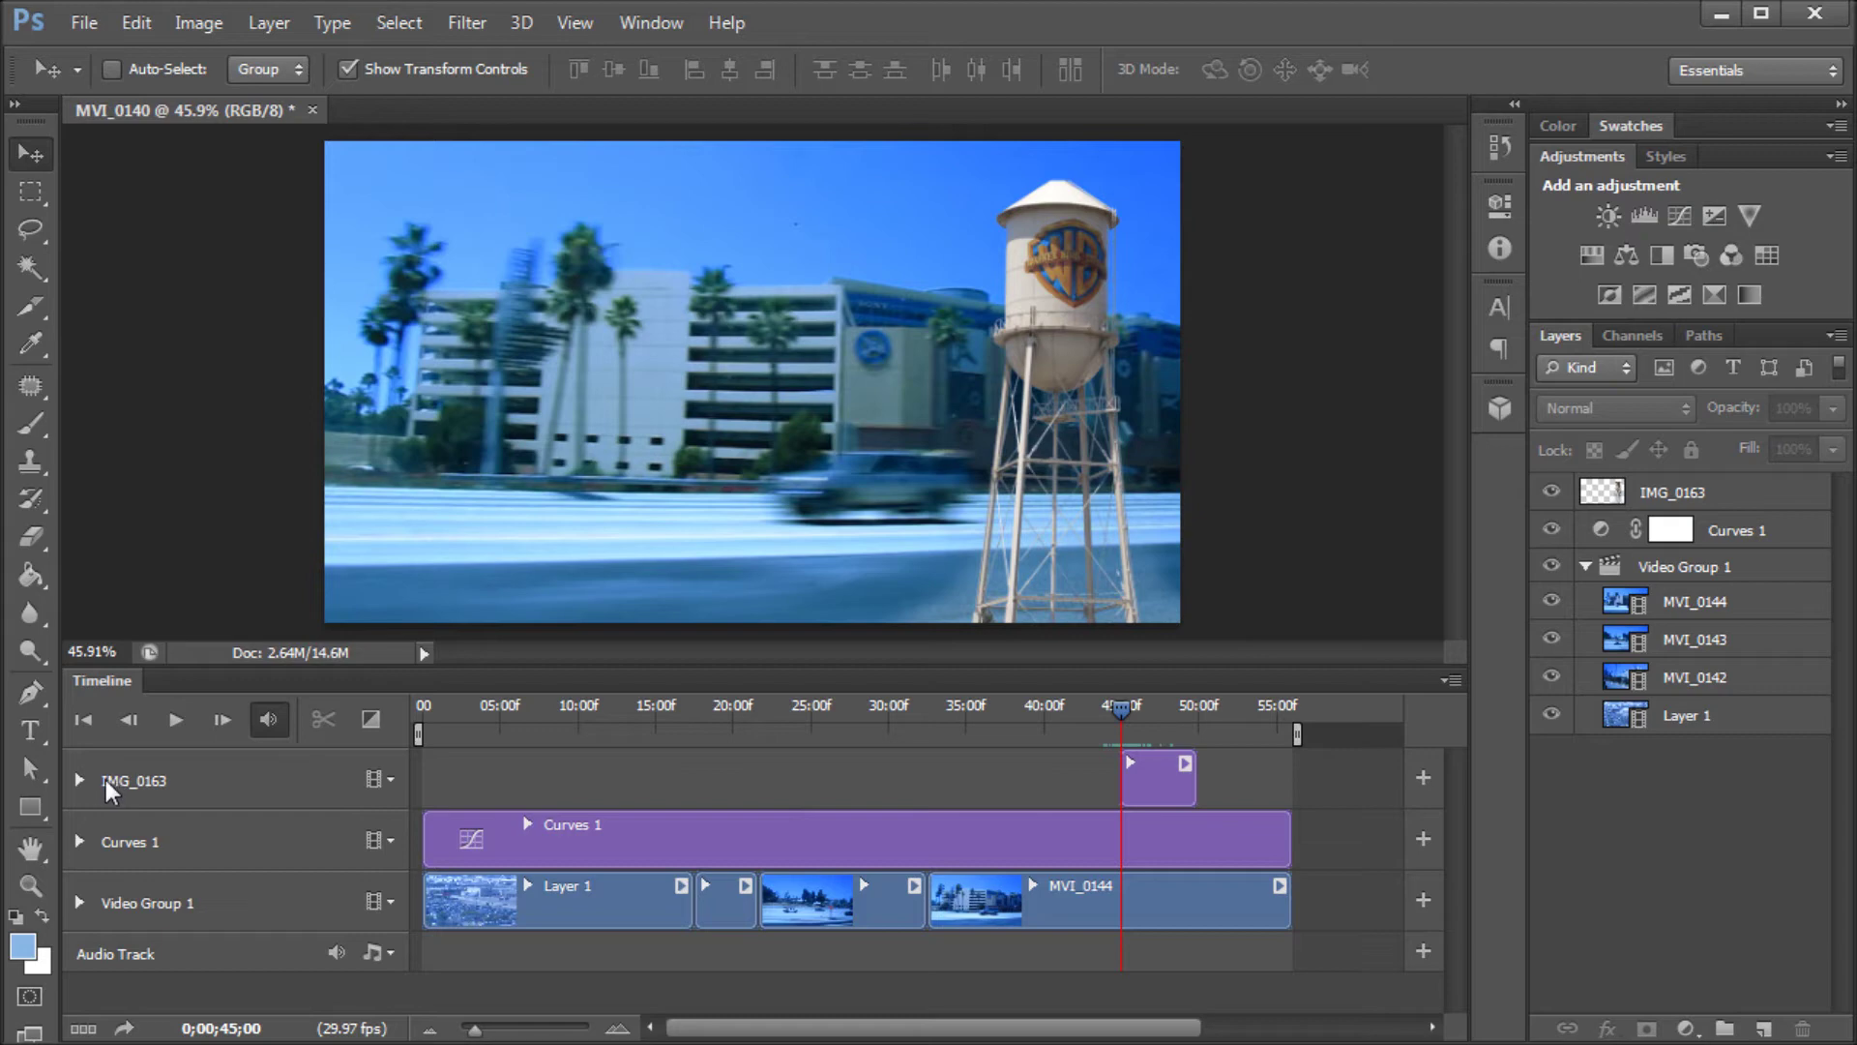
# - Expand the IMG_0163 track and start Position keyframing at 0;00;45;00
pyautogui.click(78, 780)
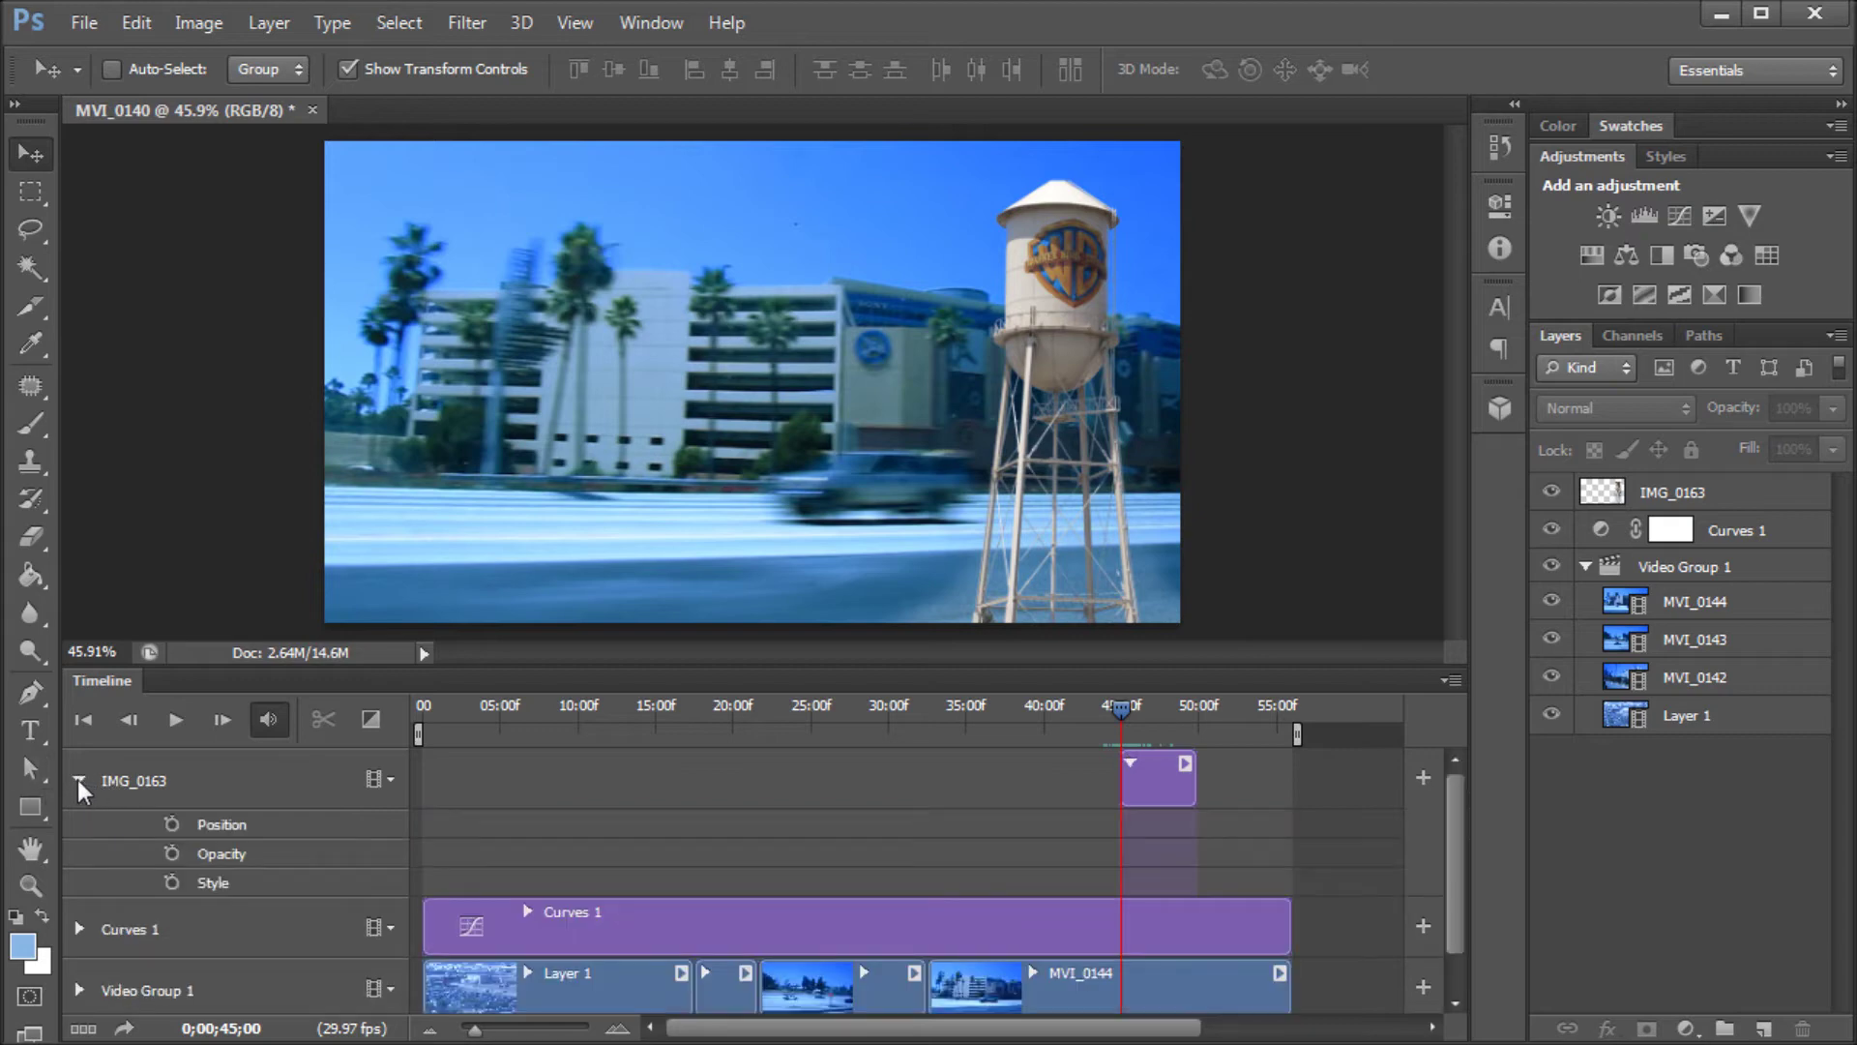
pyautogui.click(78, 780)
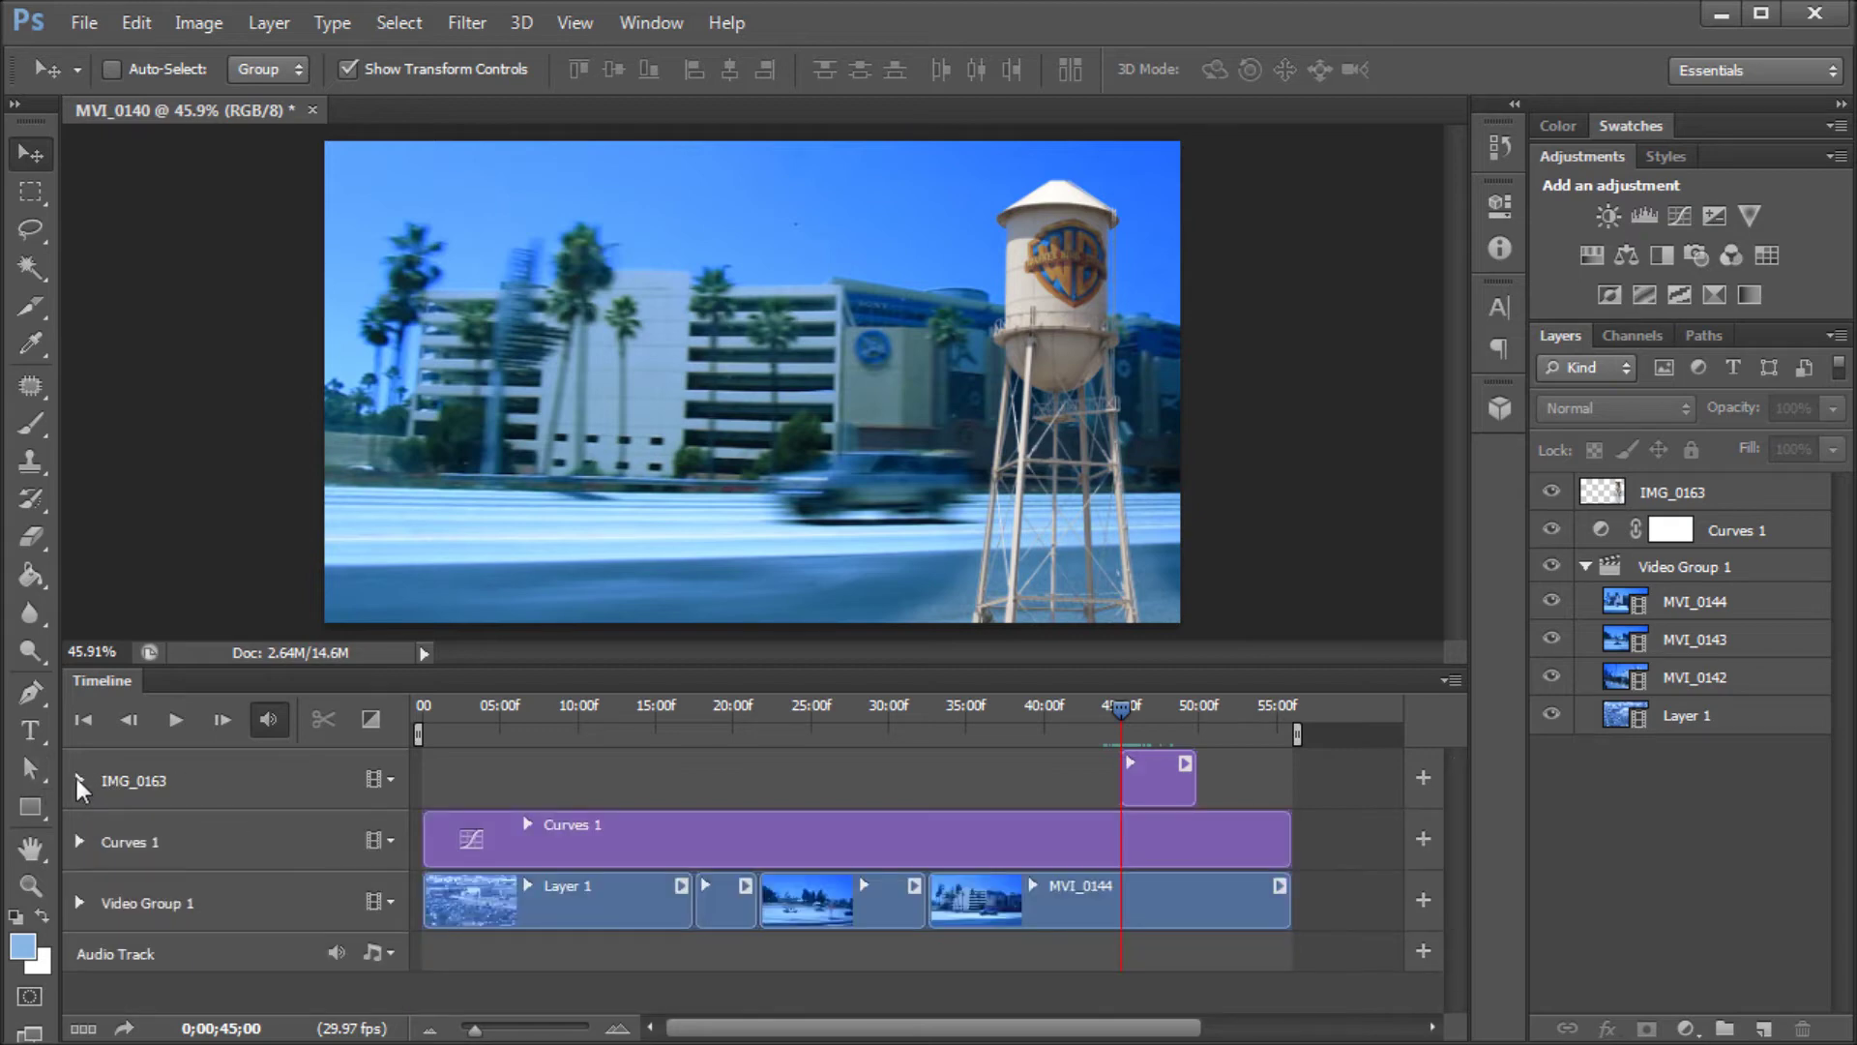
pyautogui.click(77, 780)
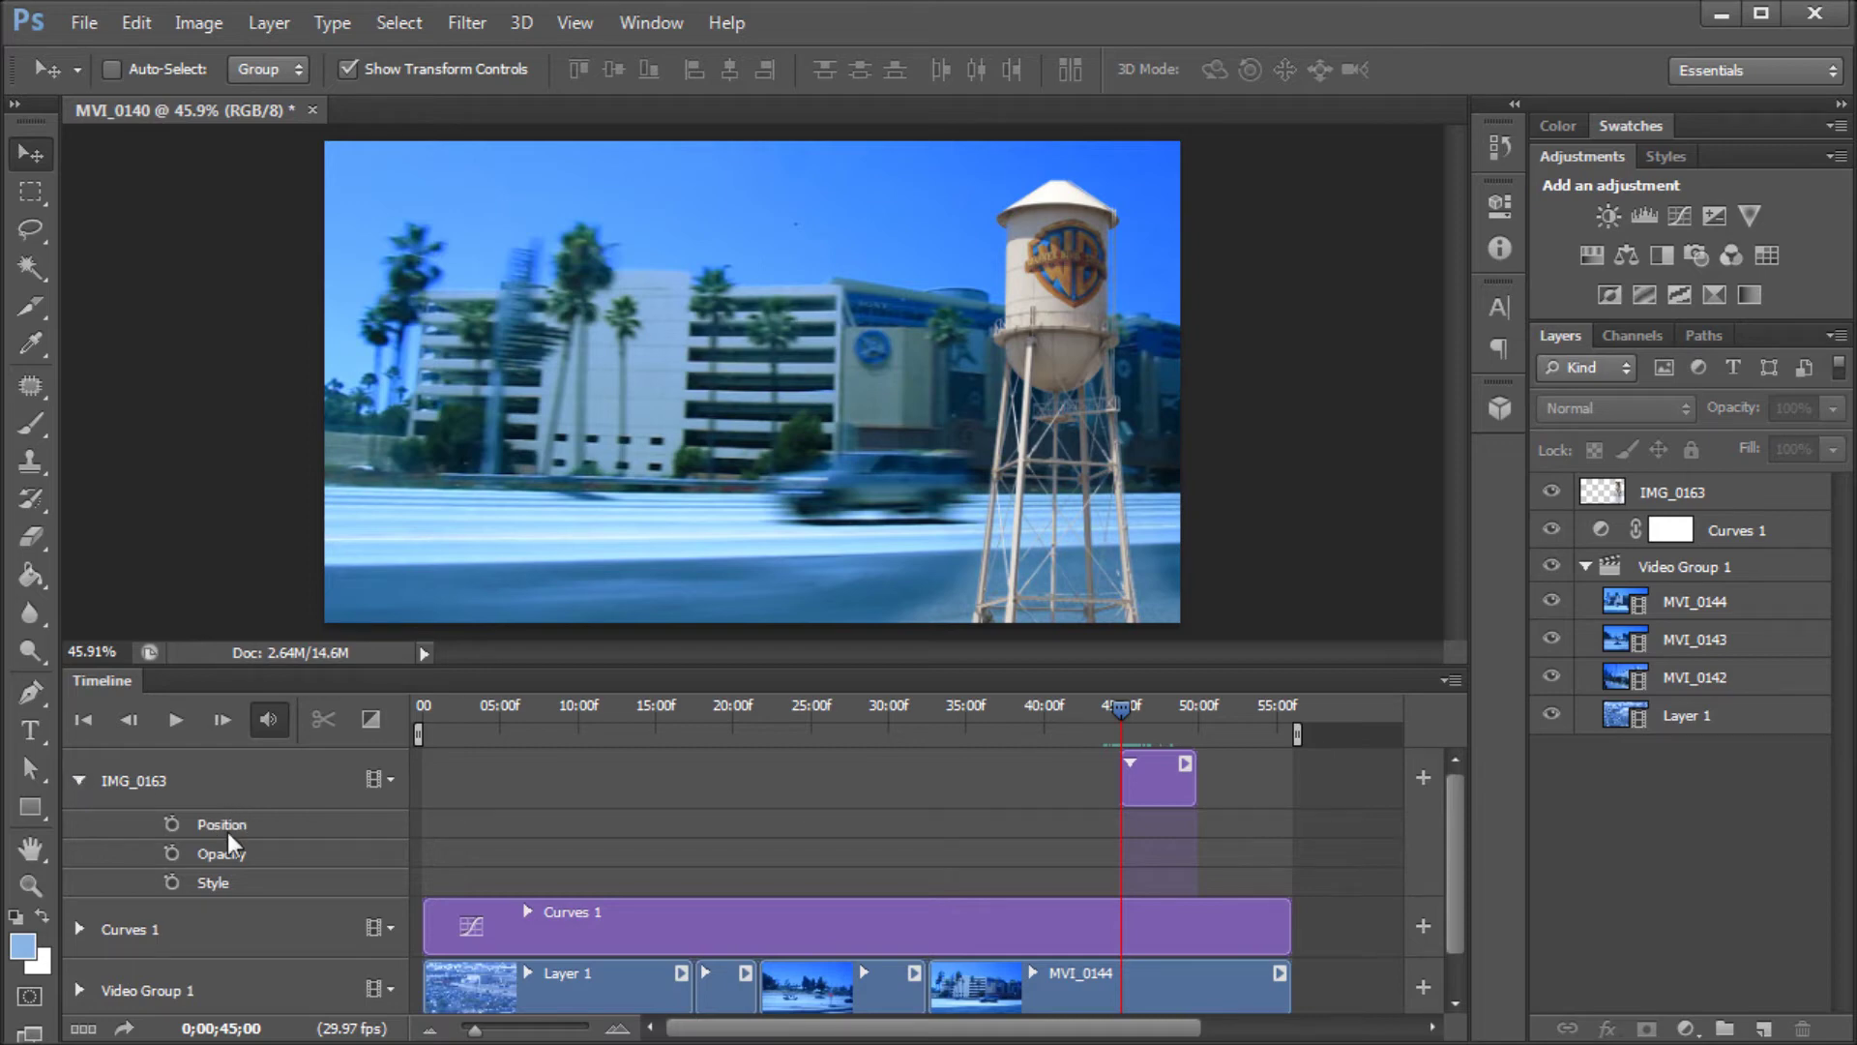
pyautogui.click(172, 822)
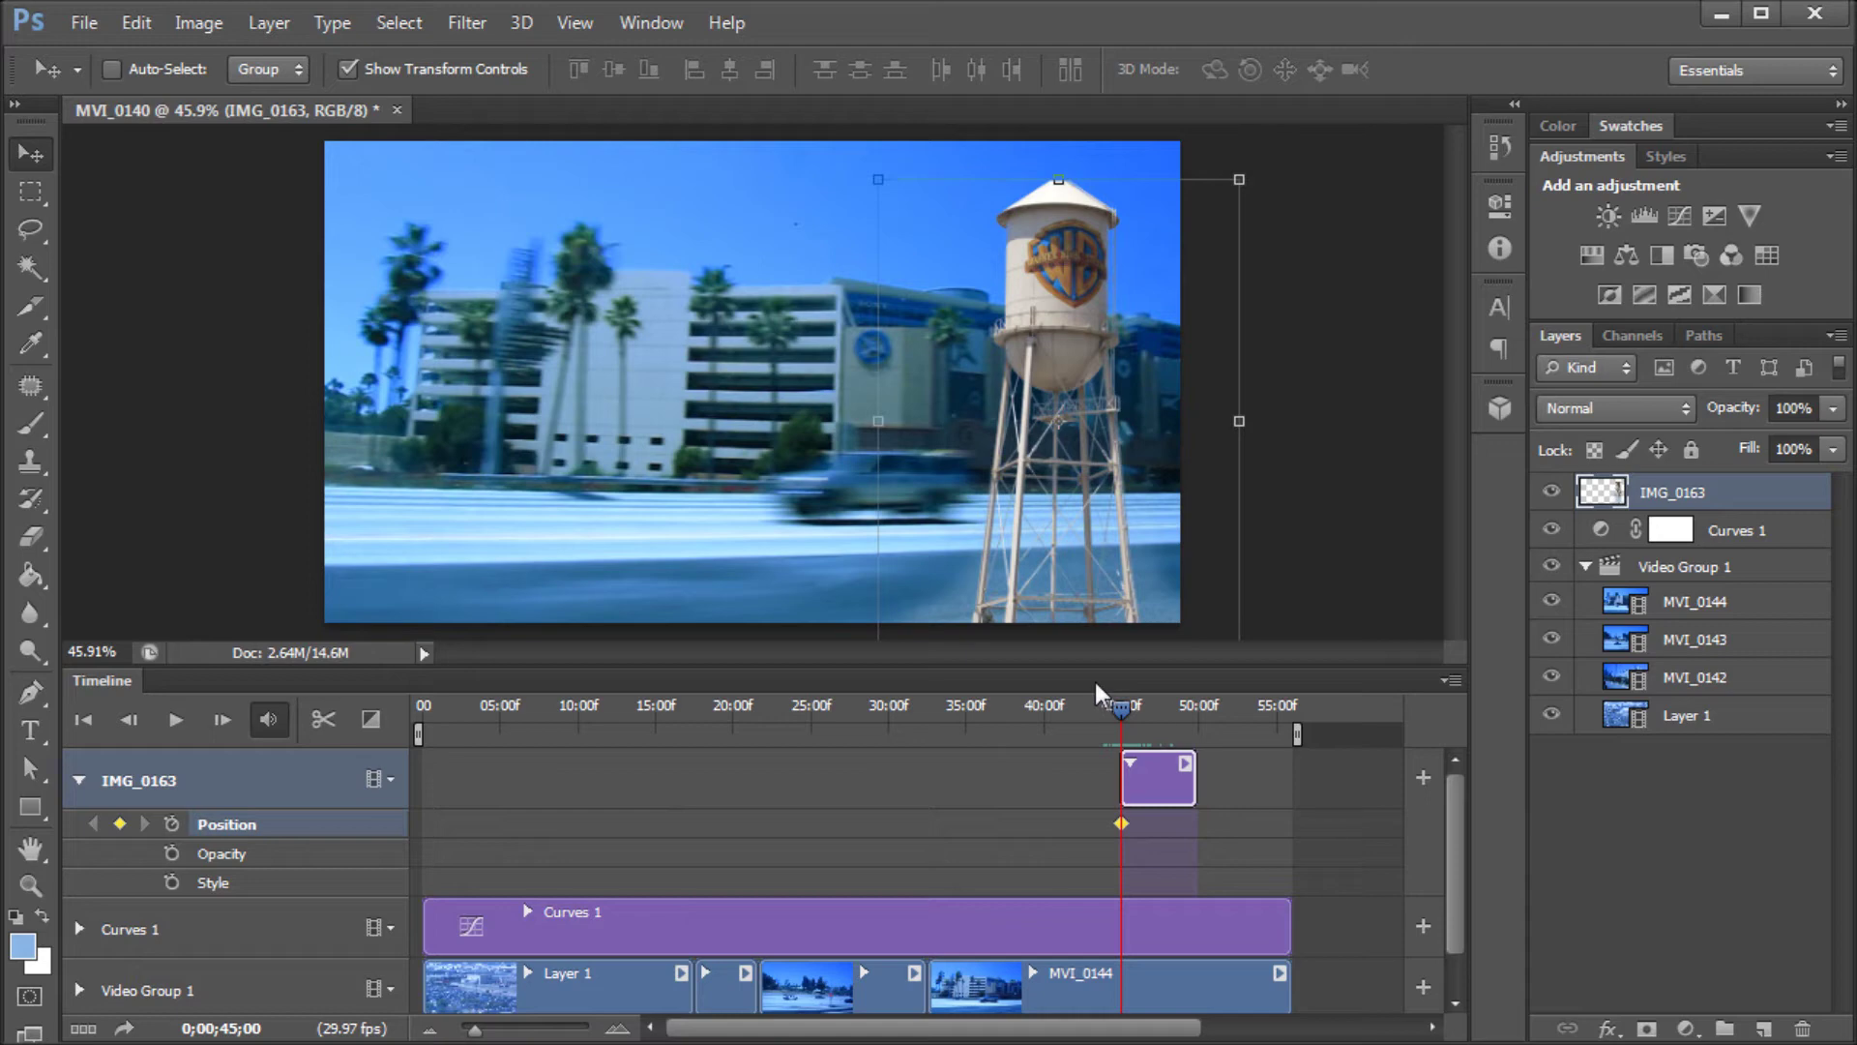
# - Add a second Position keyframe at about 0;00;46;01
pyautogui.moveTo(1120, 710); pyautogui.dragTo(1132, 712)
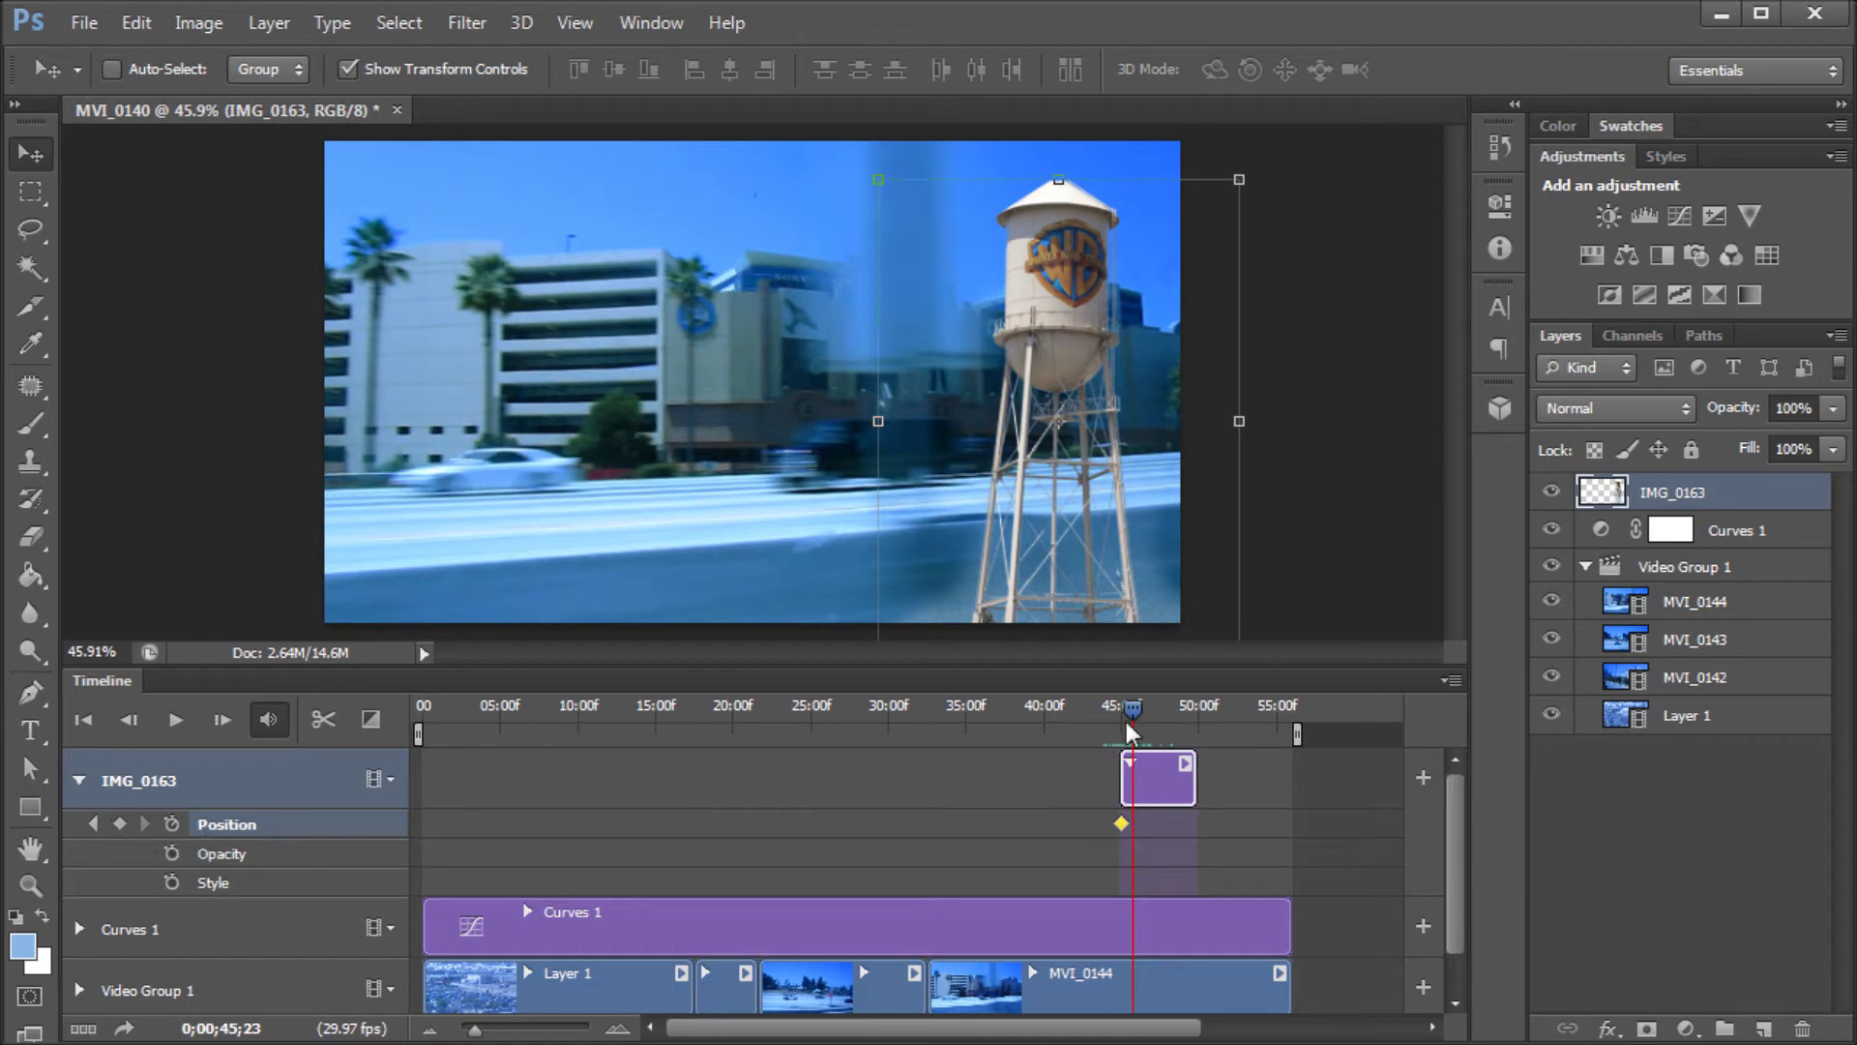
pyautogui.moveTo(1126, 721); pyautogui.dragTo(1120, 711)
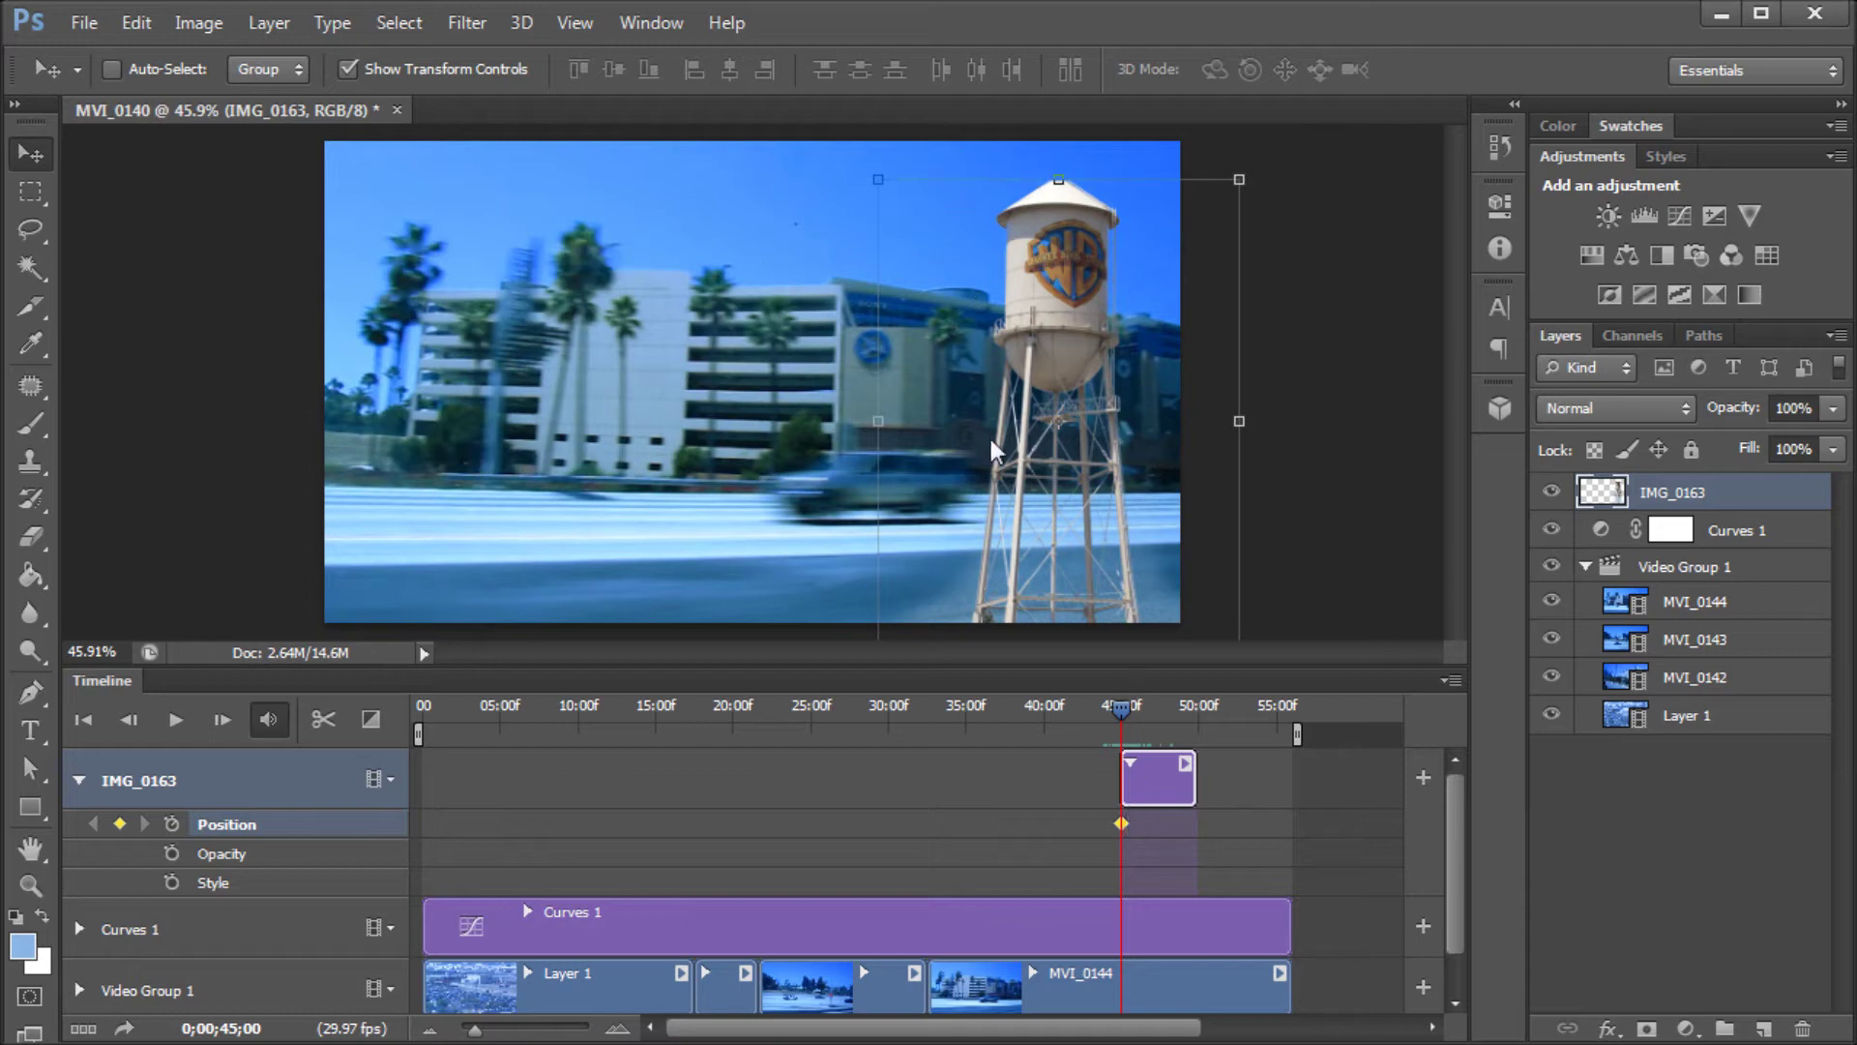
pyautogui.moveTo(1126, 714); pyautogui.dragTo(1137, 711)
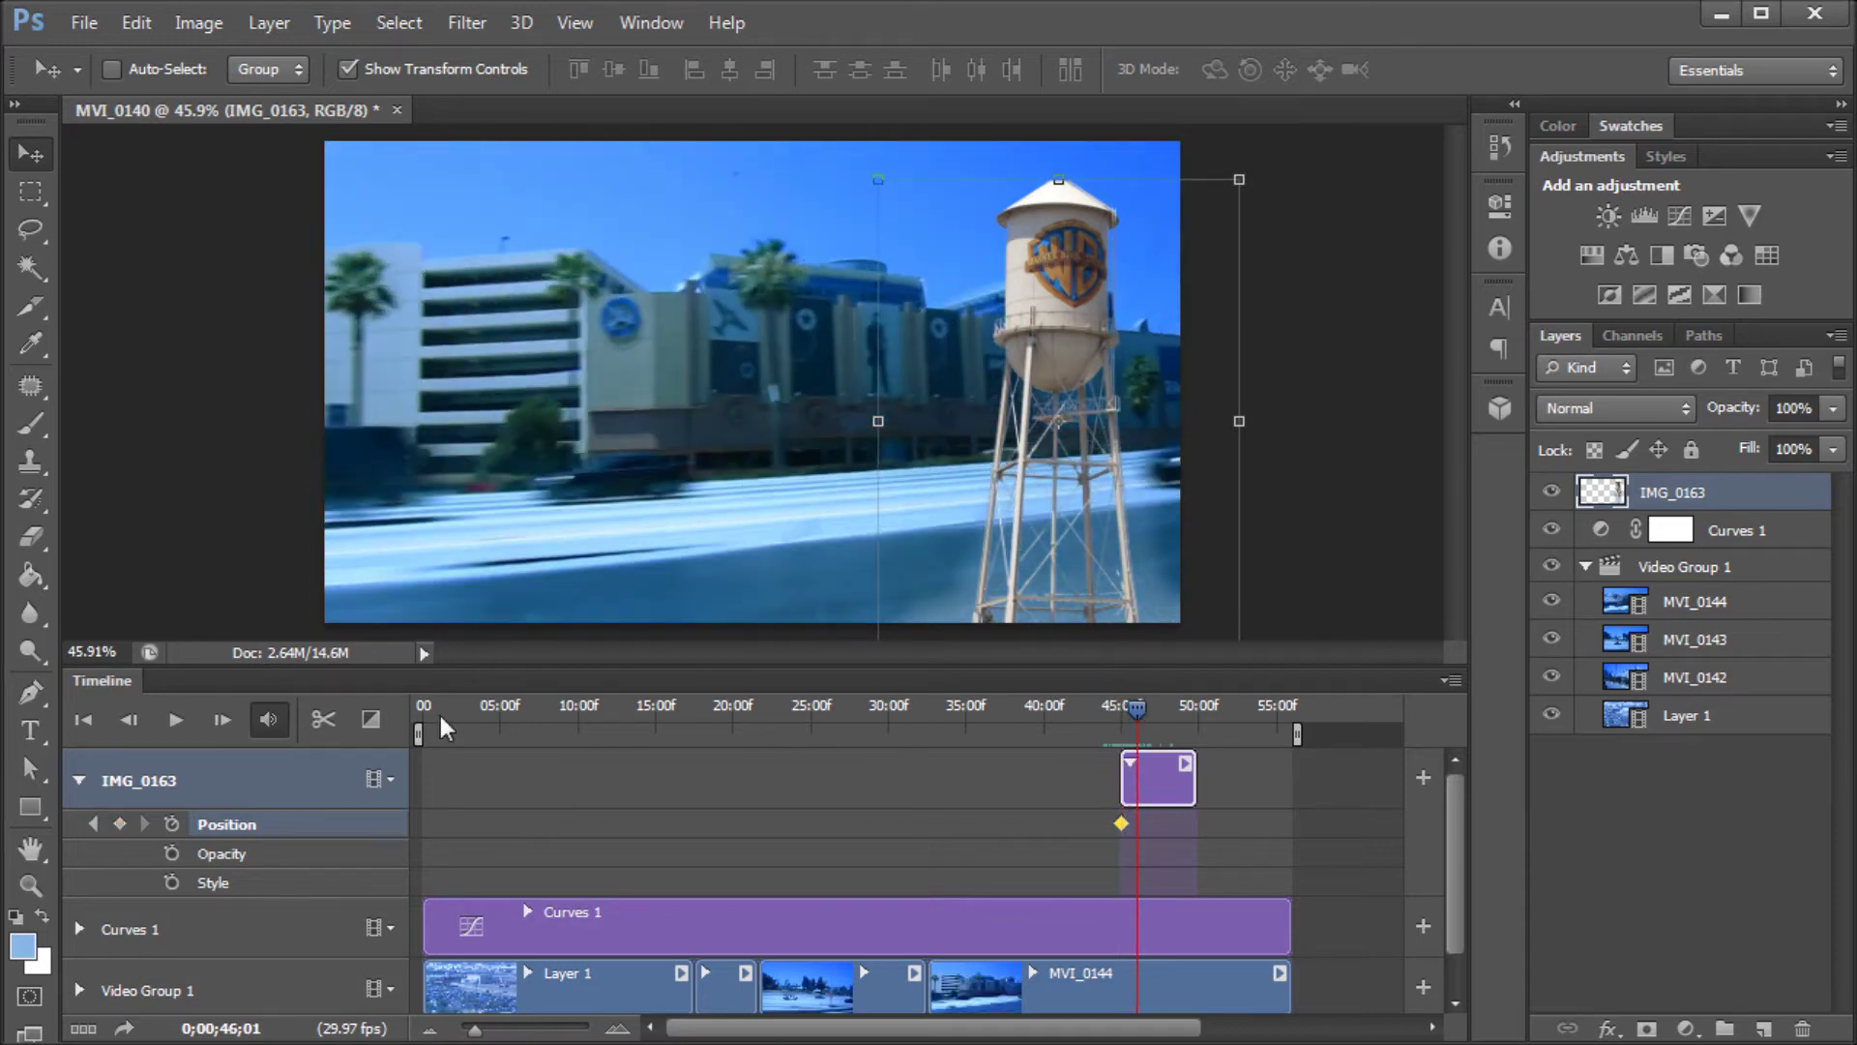
pyautogui.click(119, 822)
pyautogui.moveTo(1128, 707); pyautogui.dragTo(1122, 711)
# - At the first keyframe, move the water tower 583 px down below the canvas so it rises into view
pyautogui.click(1121, 823)
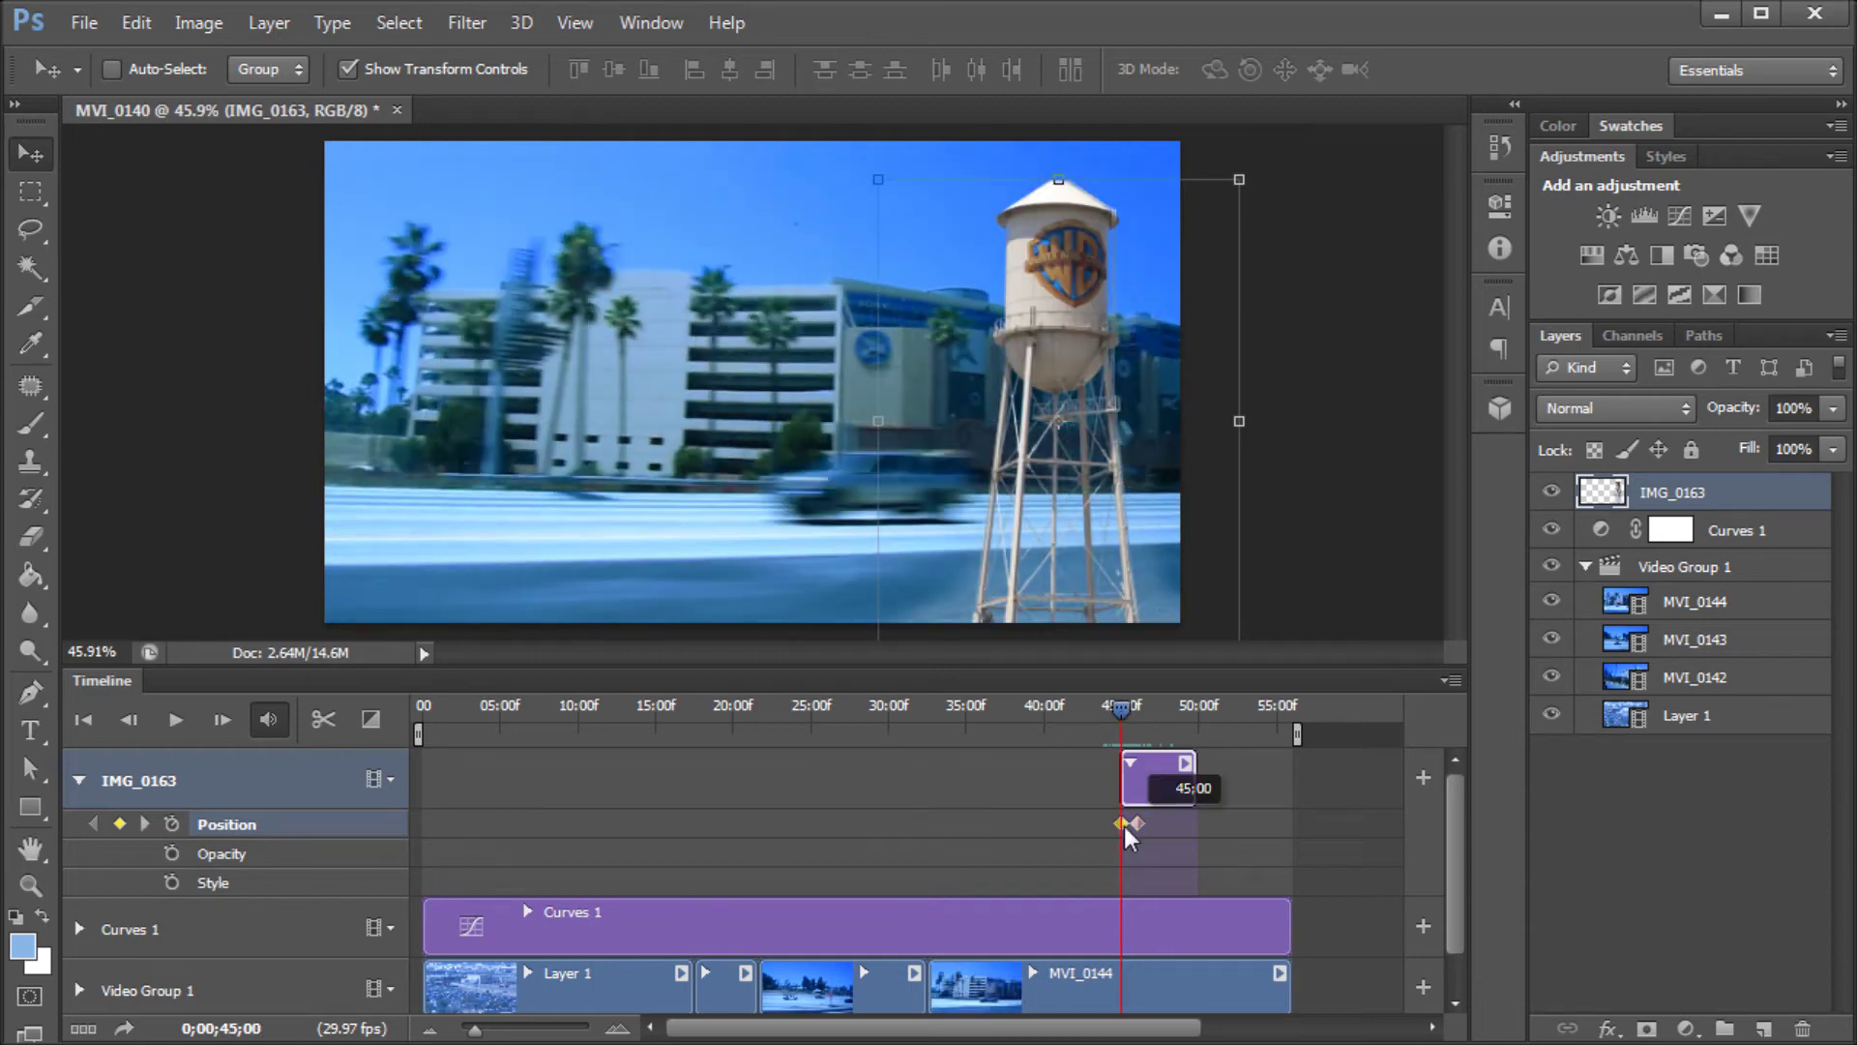
pyautogui.moveTo(1082, 332); pyautogui.dragTo(1129, 663)
pyautogui.hotkey('ctrl', 'alt', 'z')
pyautogui.scroll(-3, 1145, 522)
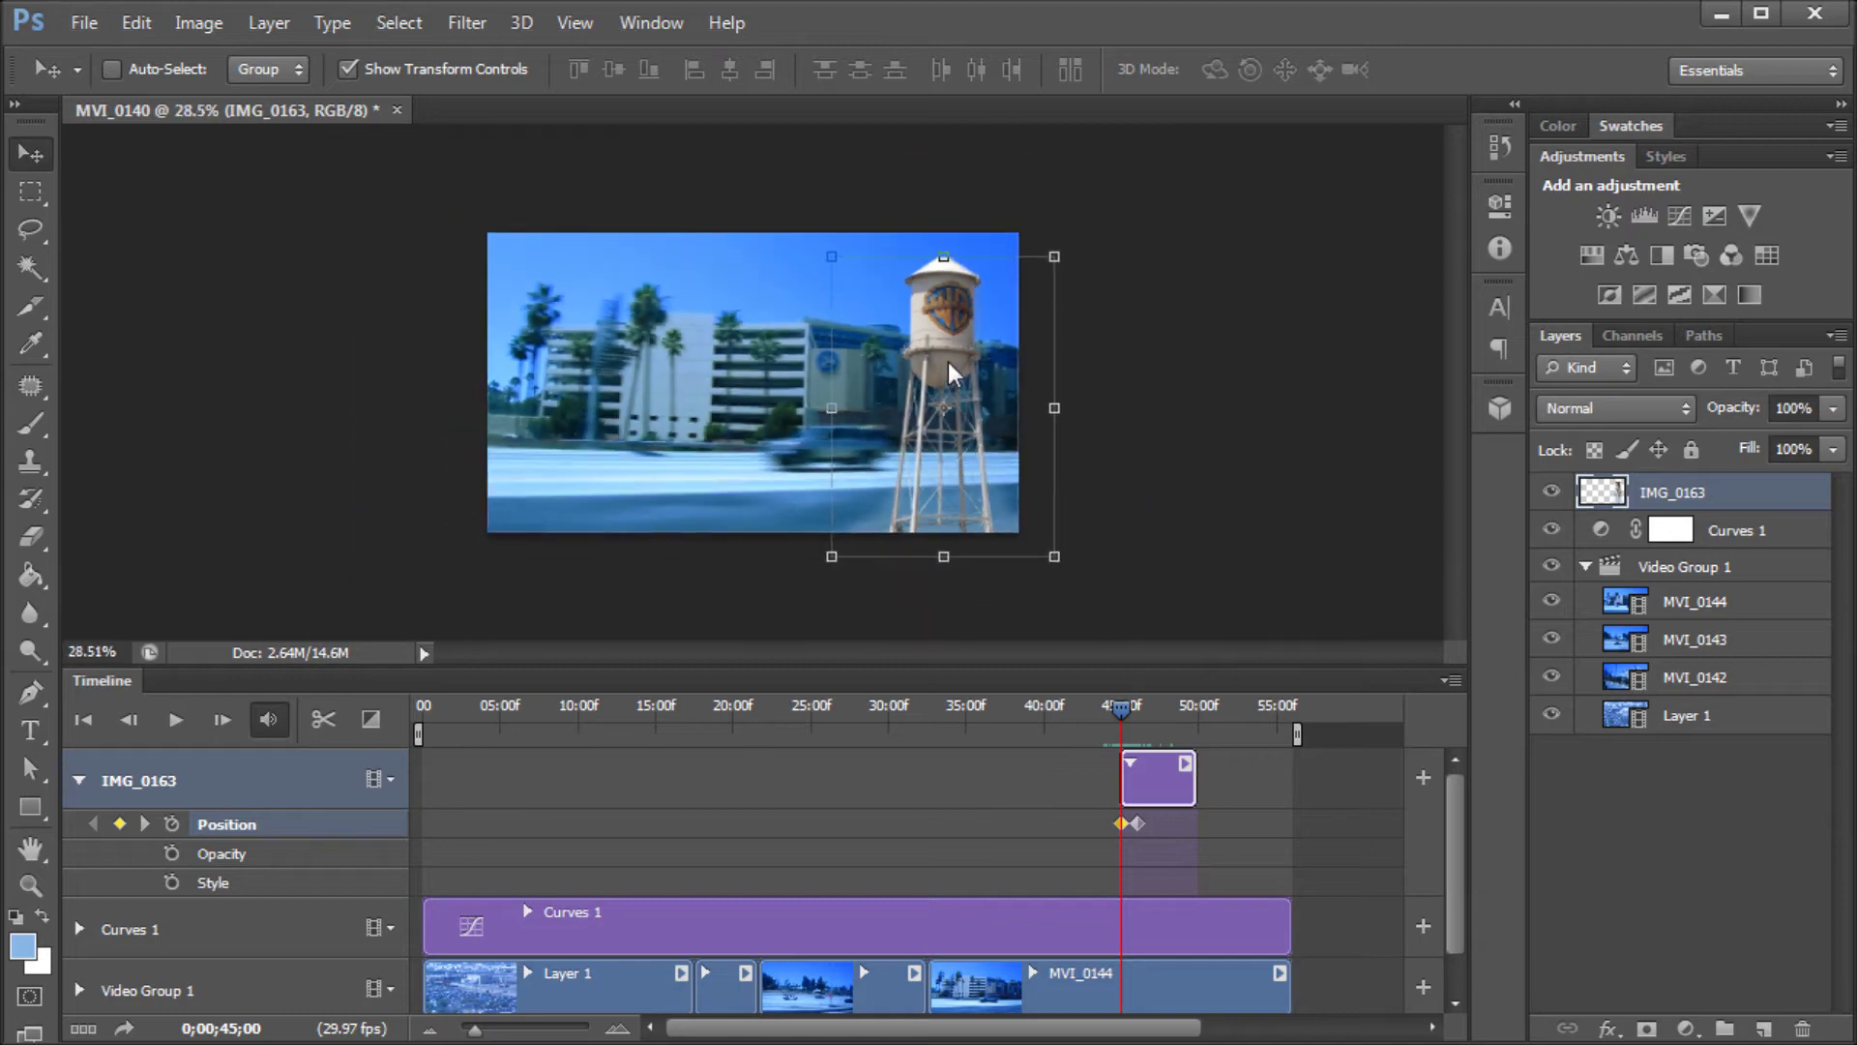
pyautogui.moveTo(948, 361); pyautogui.dragTo(985, 583)
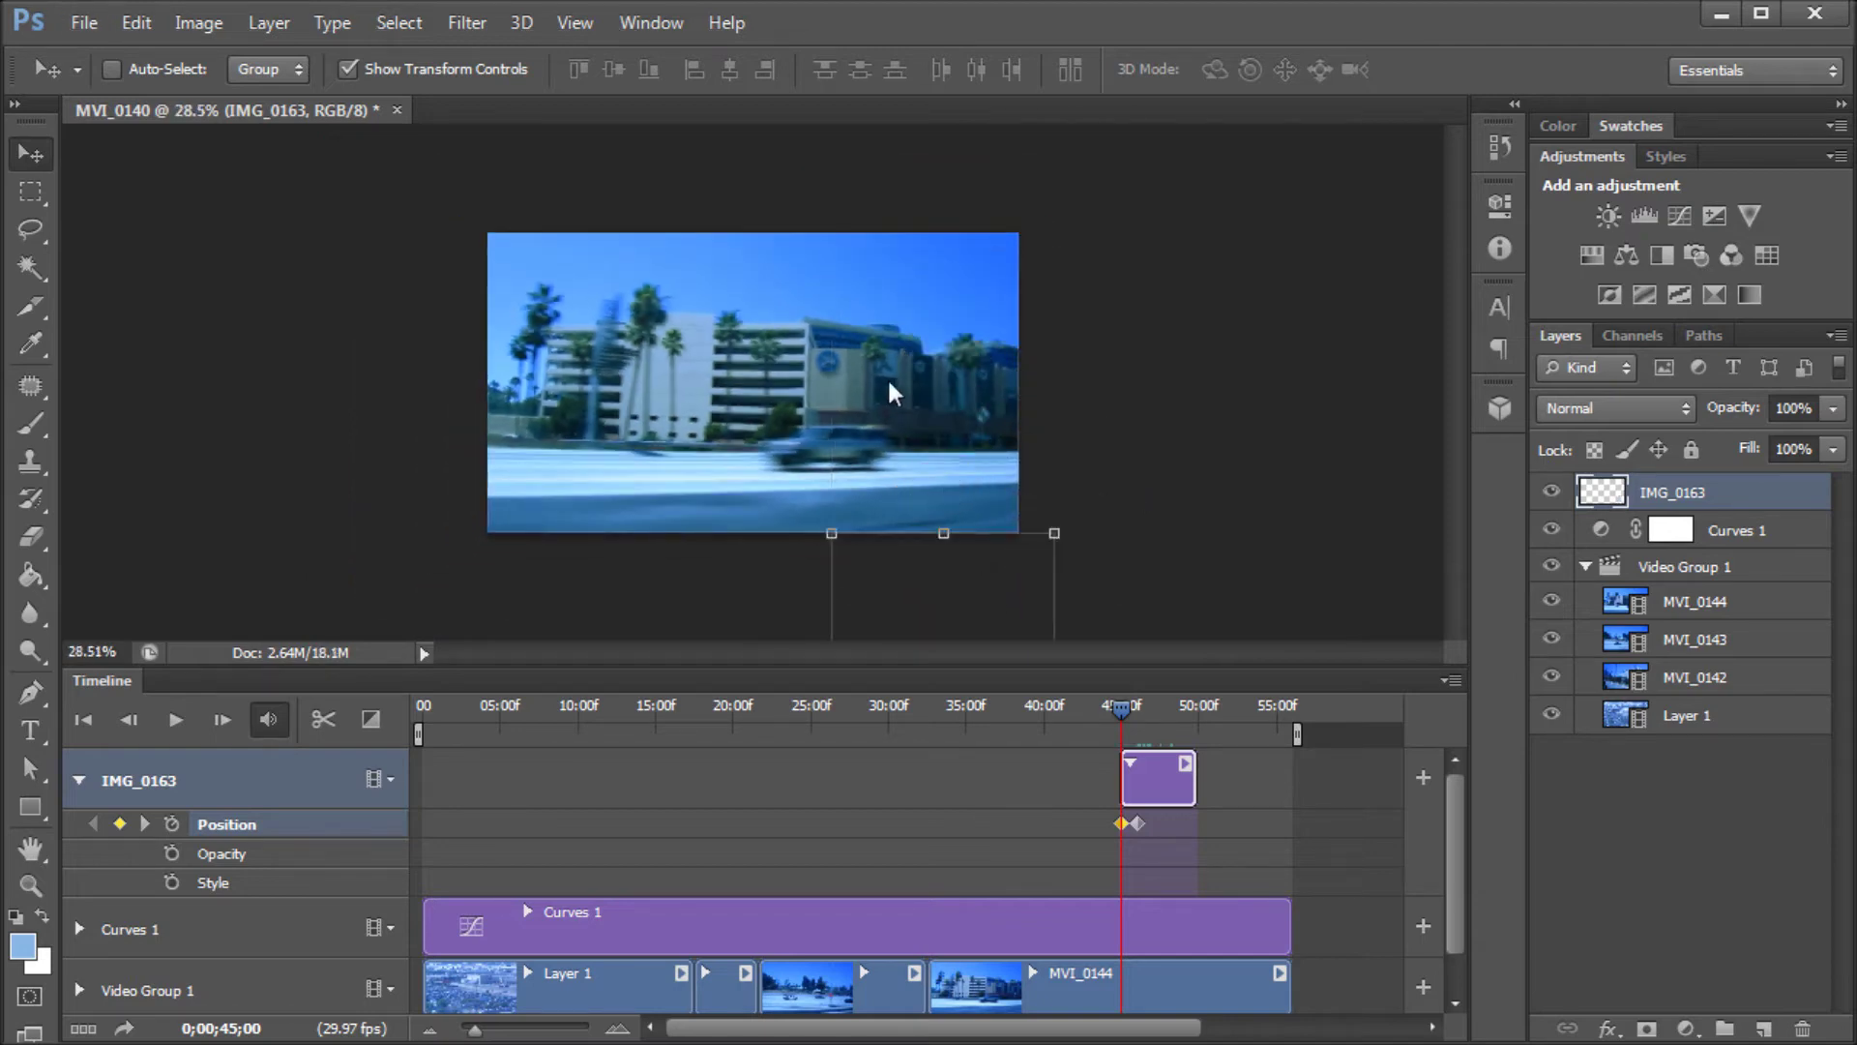
pyautogui.scroll(3, 886, 376)
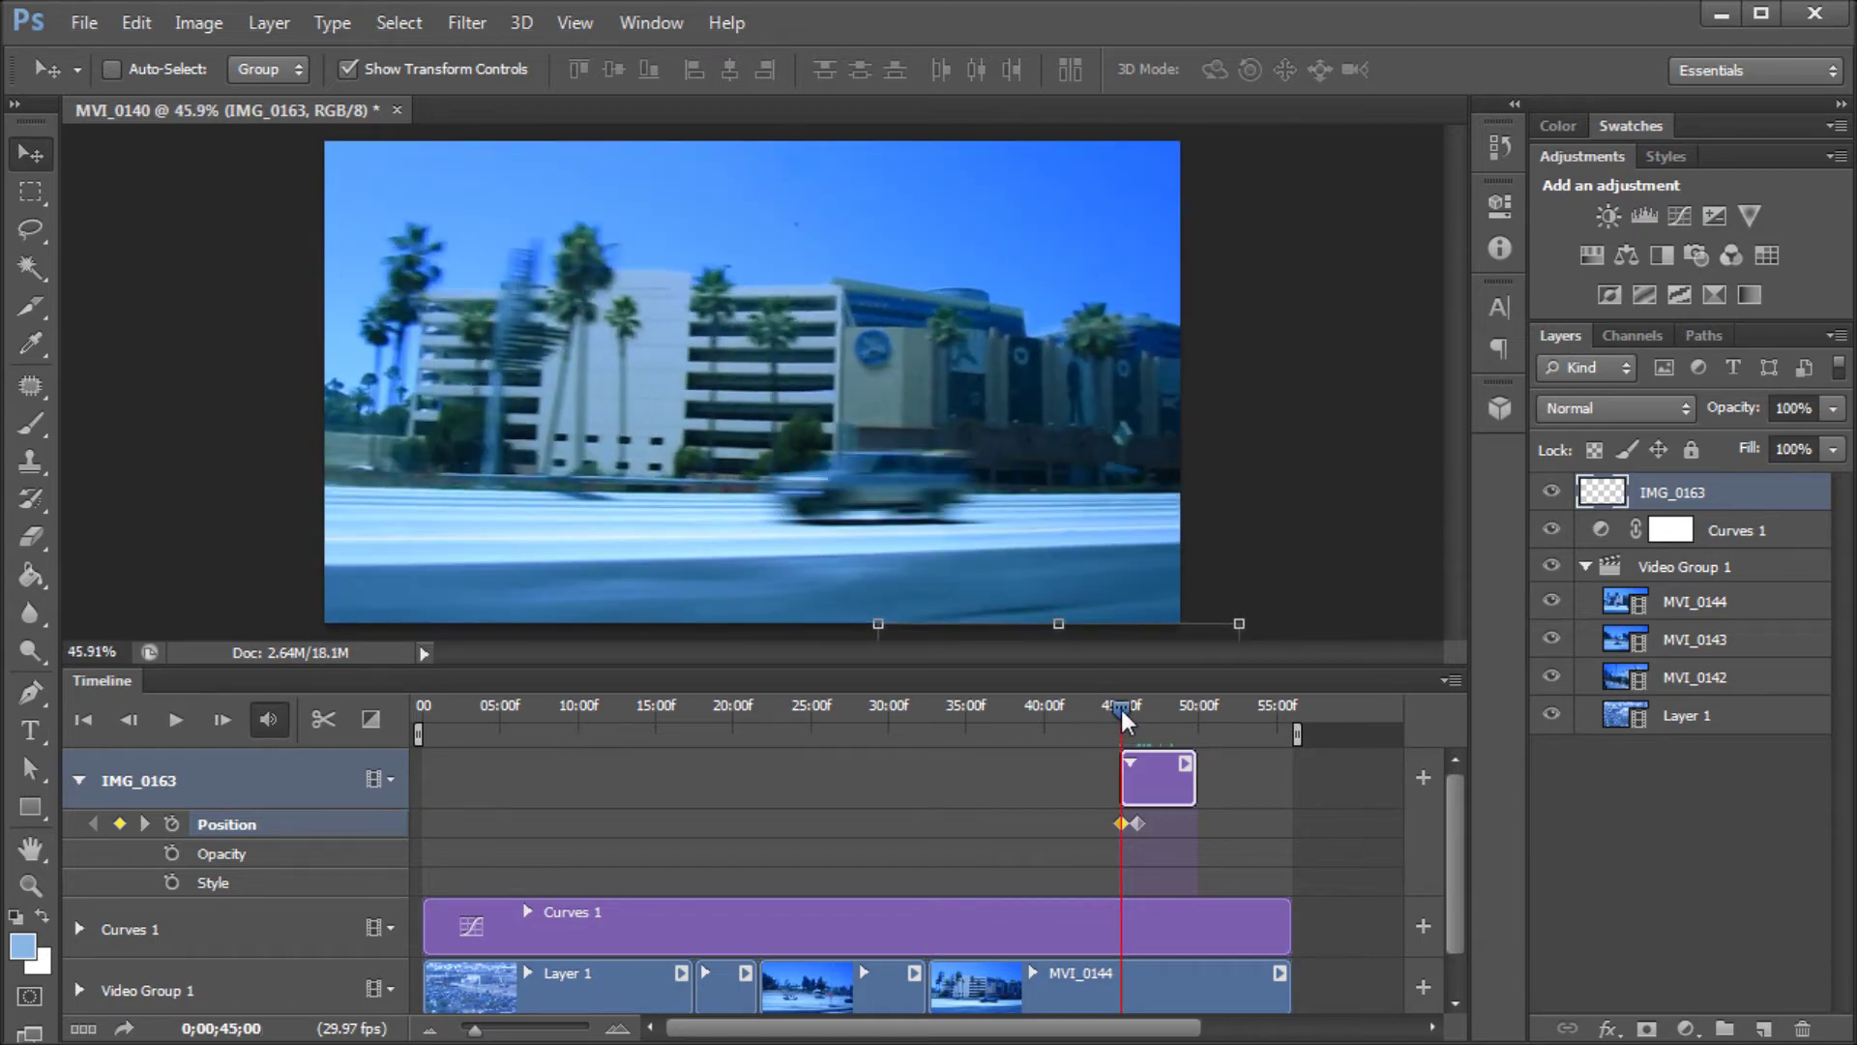
pyautogui.moveTo(1122, 718); pyautogui.dragTo(1182, 710)
# - Add Position keyframes at 48;25 and 49;23, moving the tower back down out of frame
pyautogui.click(119, 823)
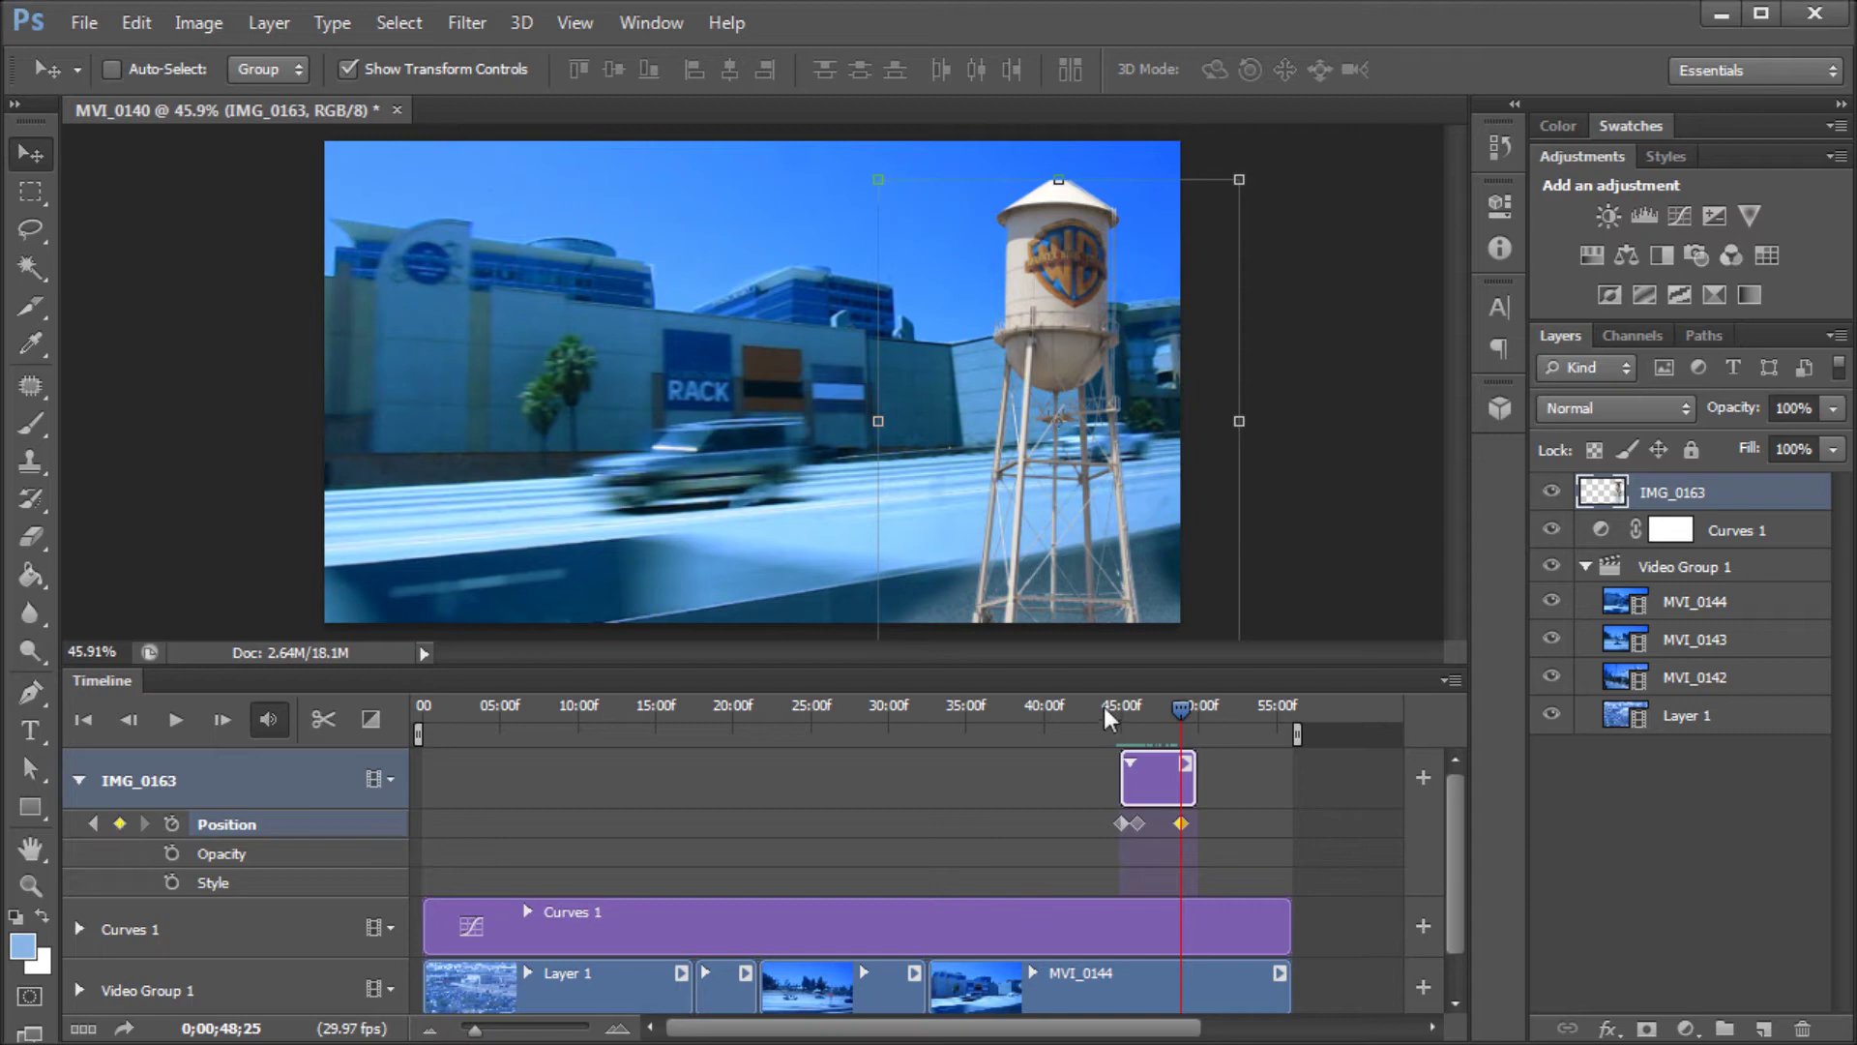
pyautogui.moveTo(1188, 725); pyautogui.dragTo(1197, 723)
pyautogui.click(119, 823)
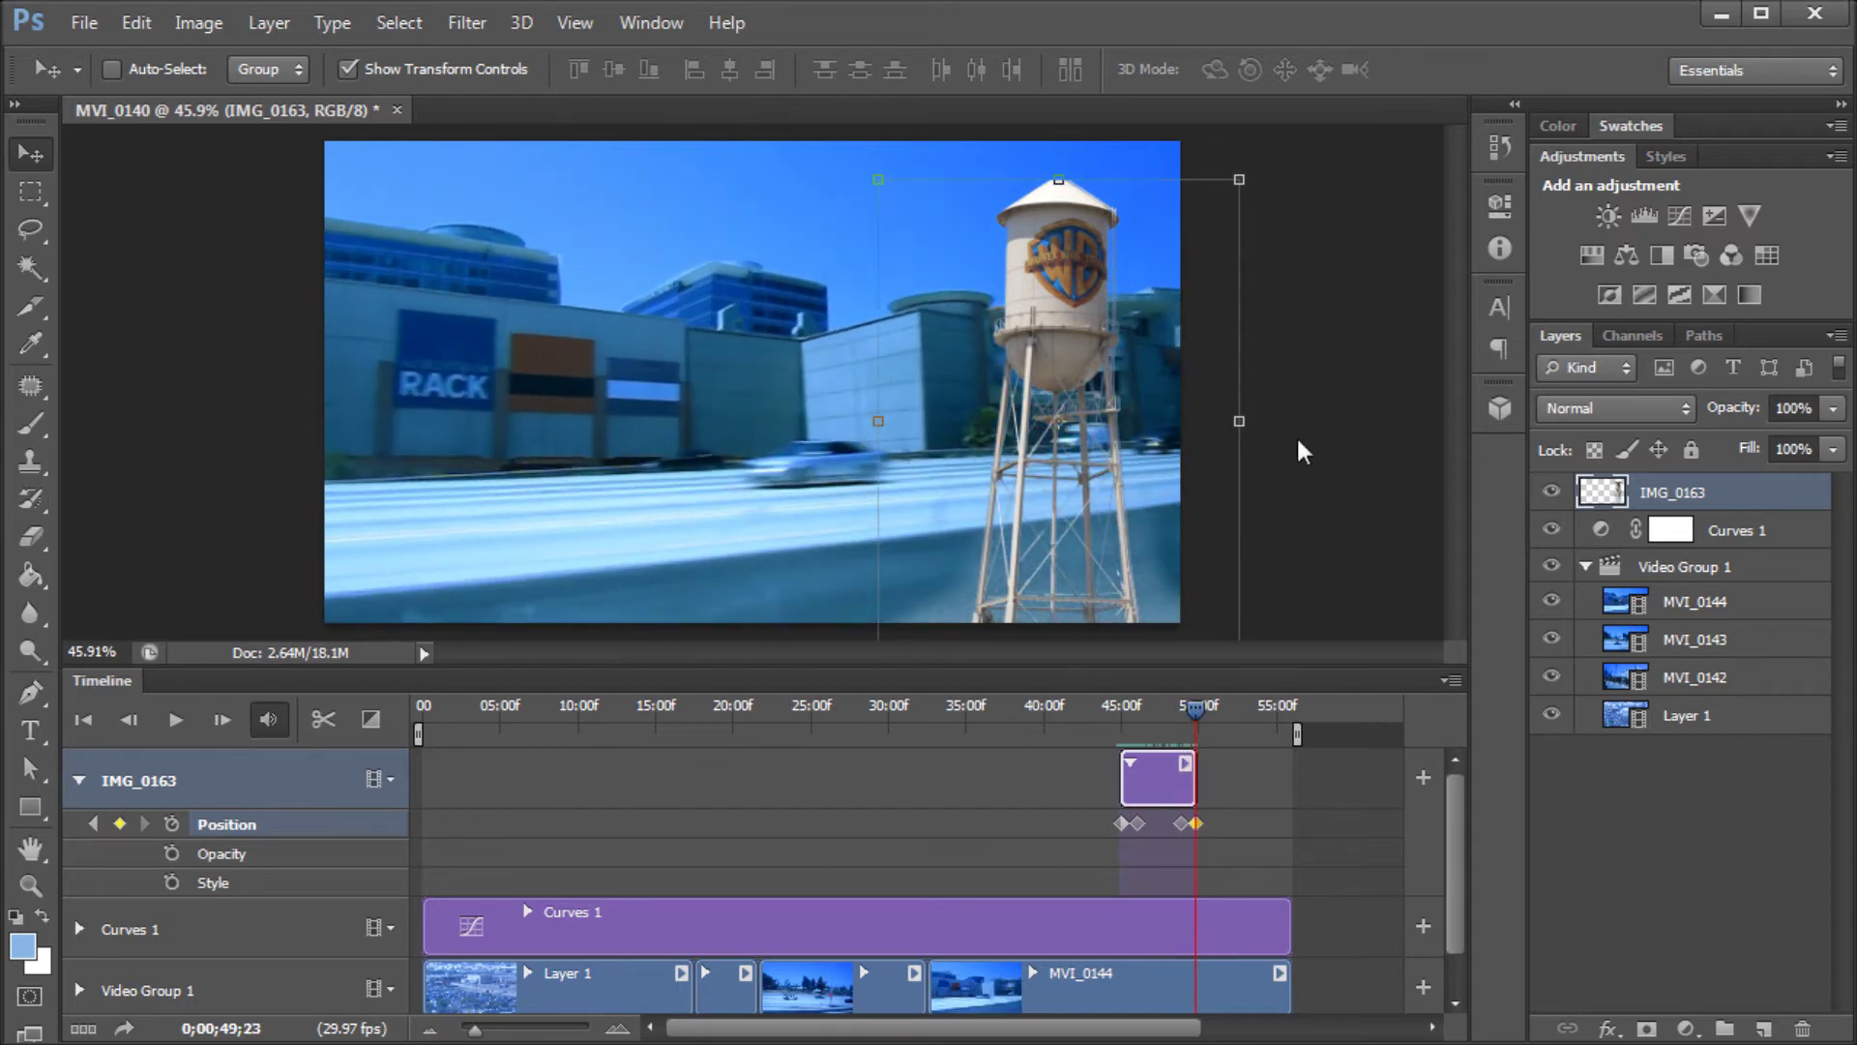
pyautogui.scroll(-5, 1274, 385)
pyautogui.moveTo(940, 327); pyautogui.dragTo(956, 572)
pyautogui.scroll(5, 802, 368)
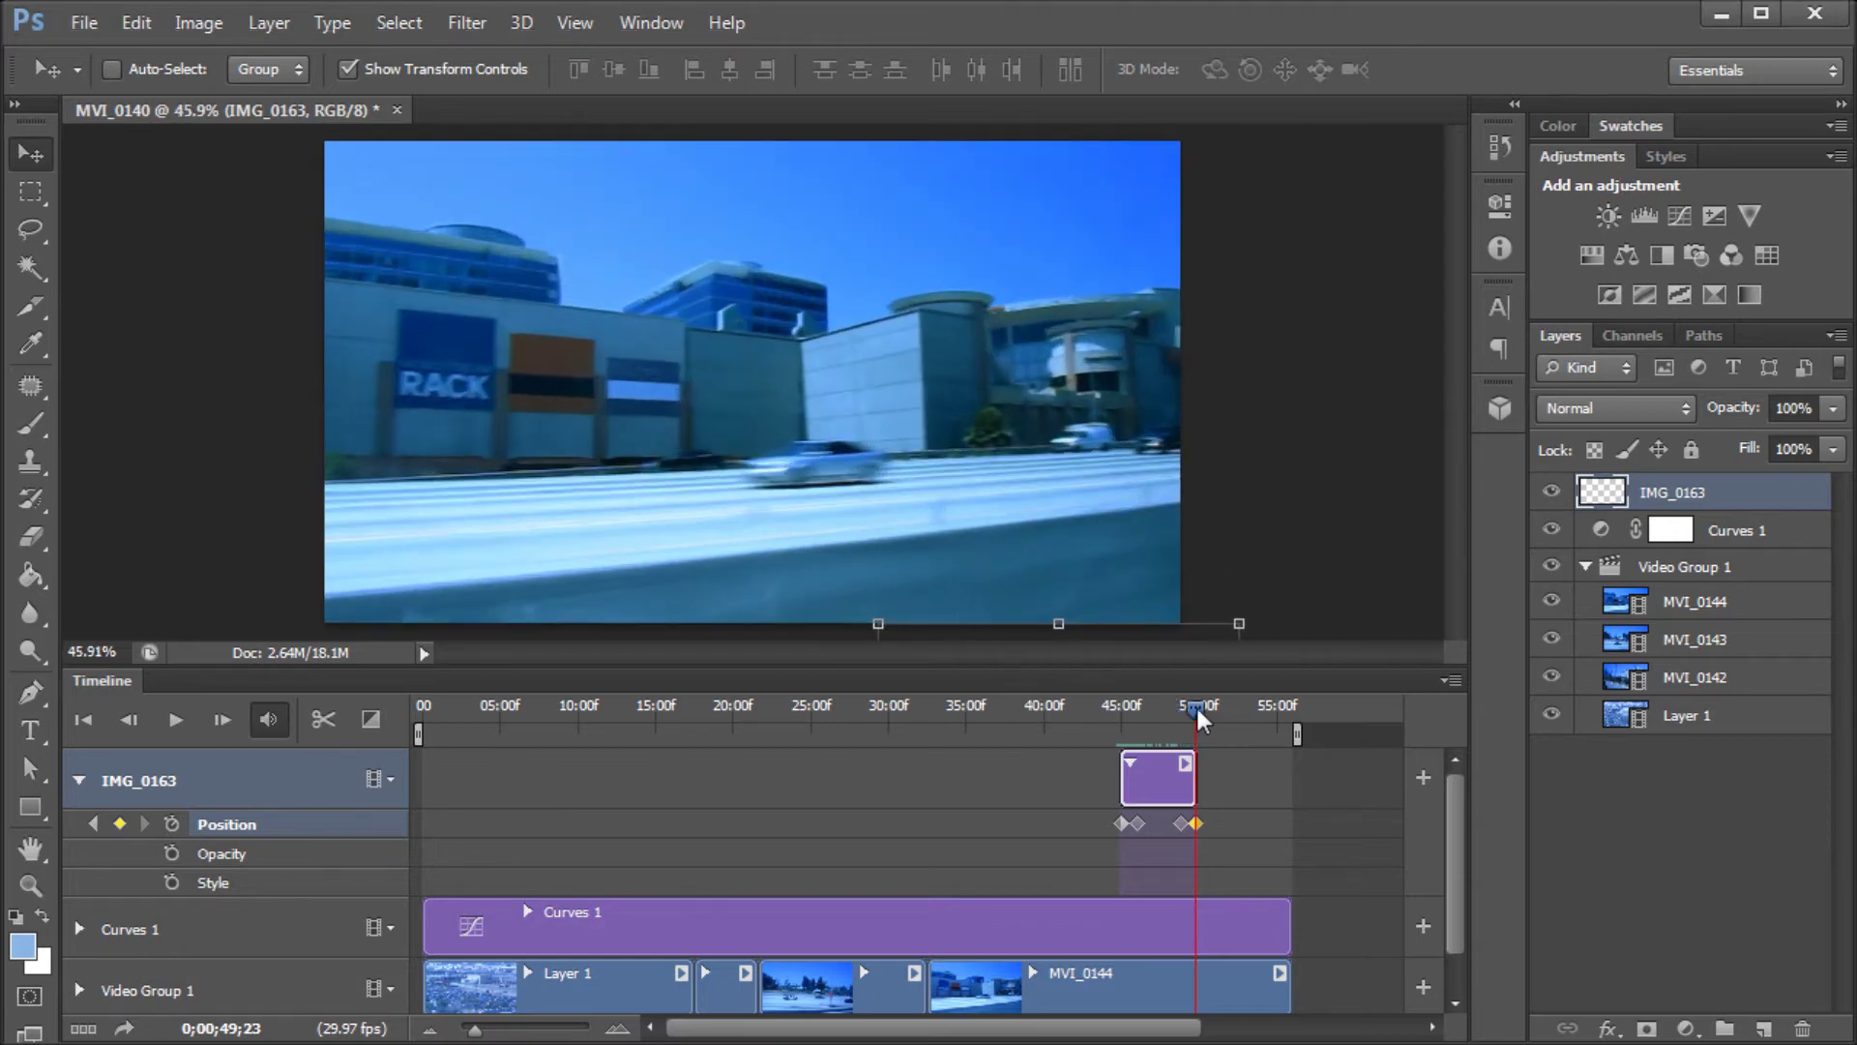
# - Scrub through the water tower's motion, then collapse the IMG_0163 property rows
pyautogui.moveTo(1195, 706); pyautogui.dragTo(1130, 740)
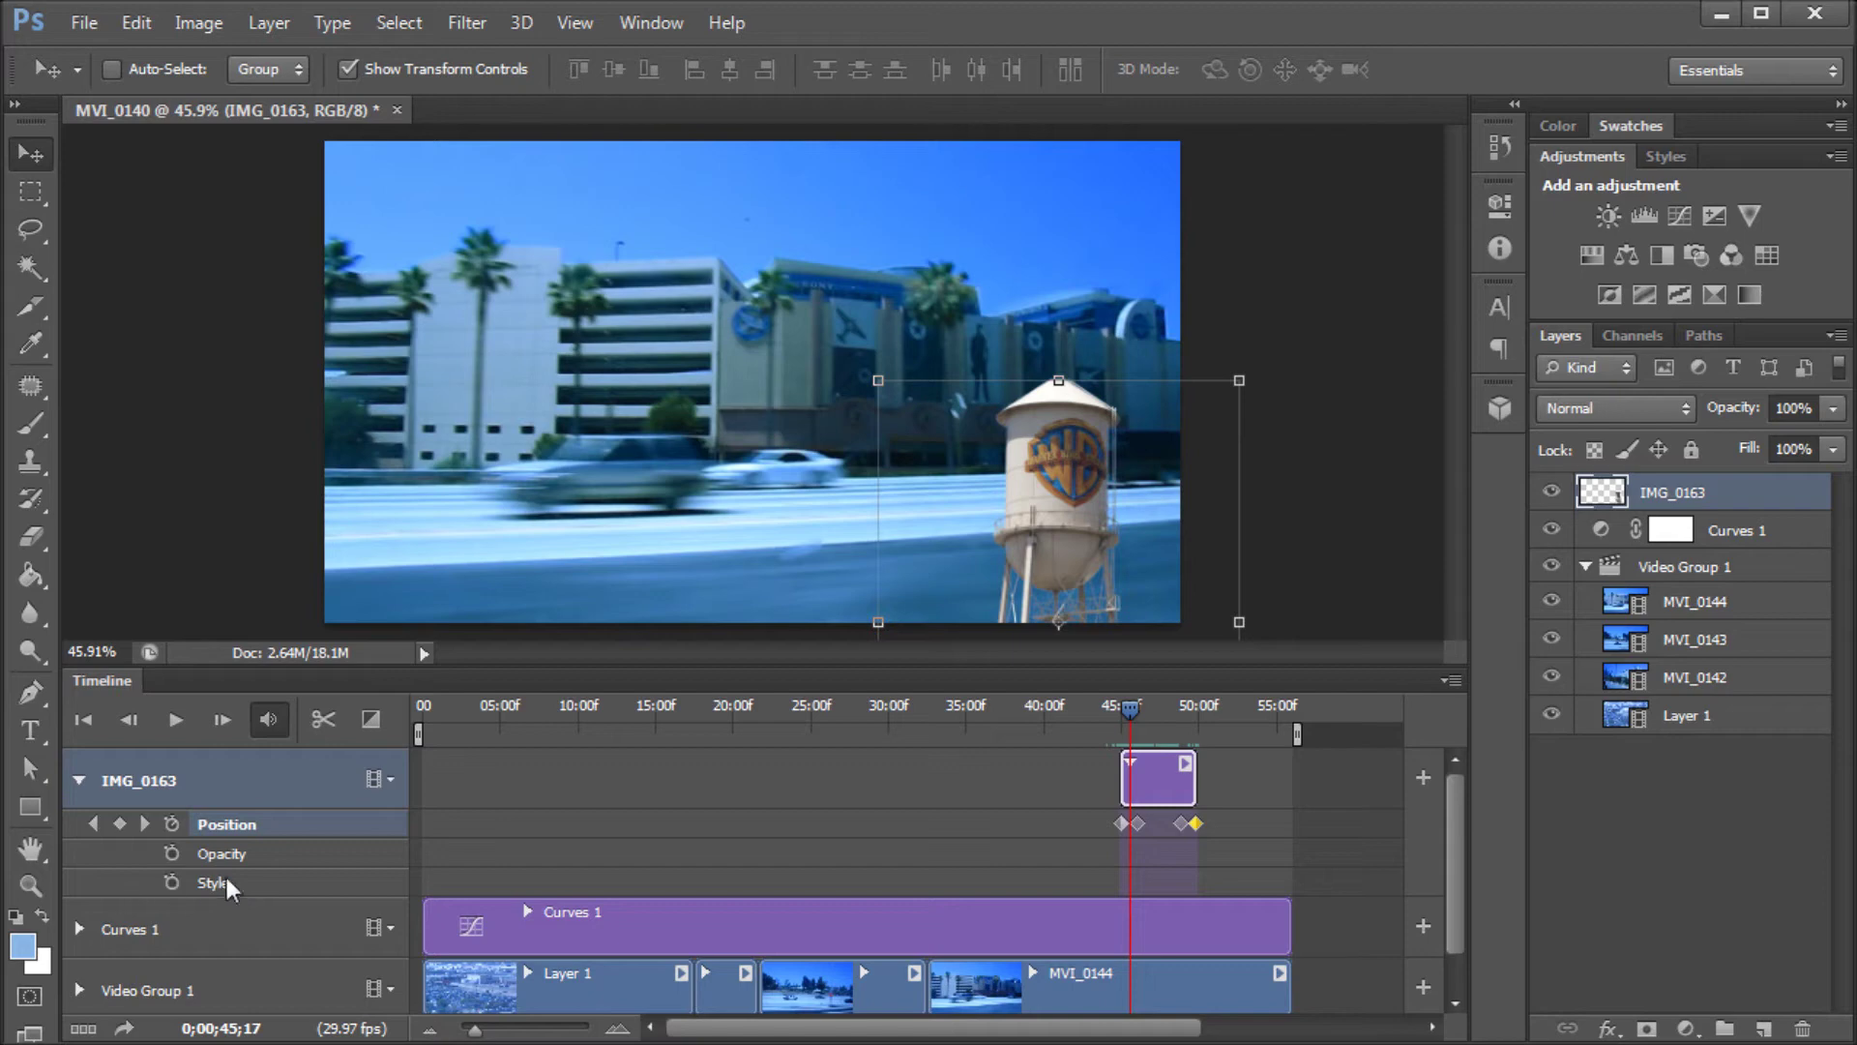
pyautogui.click(1146, 714)
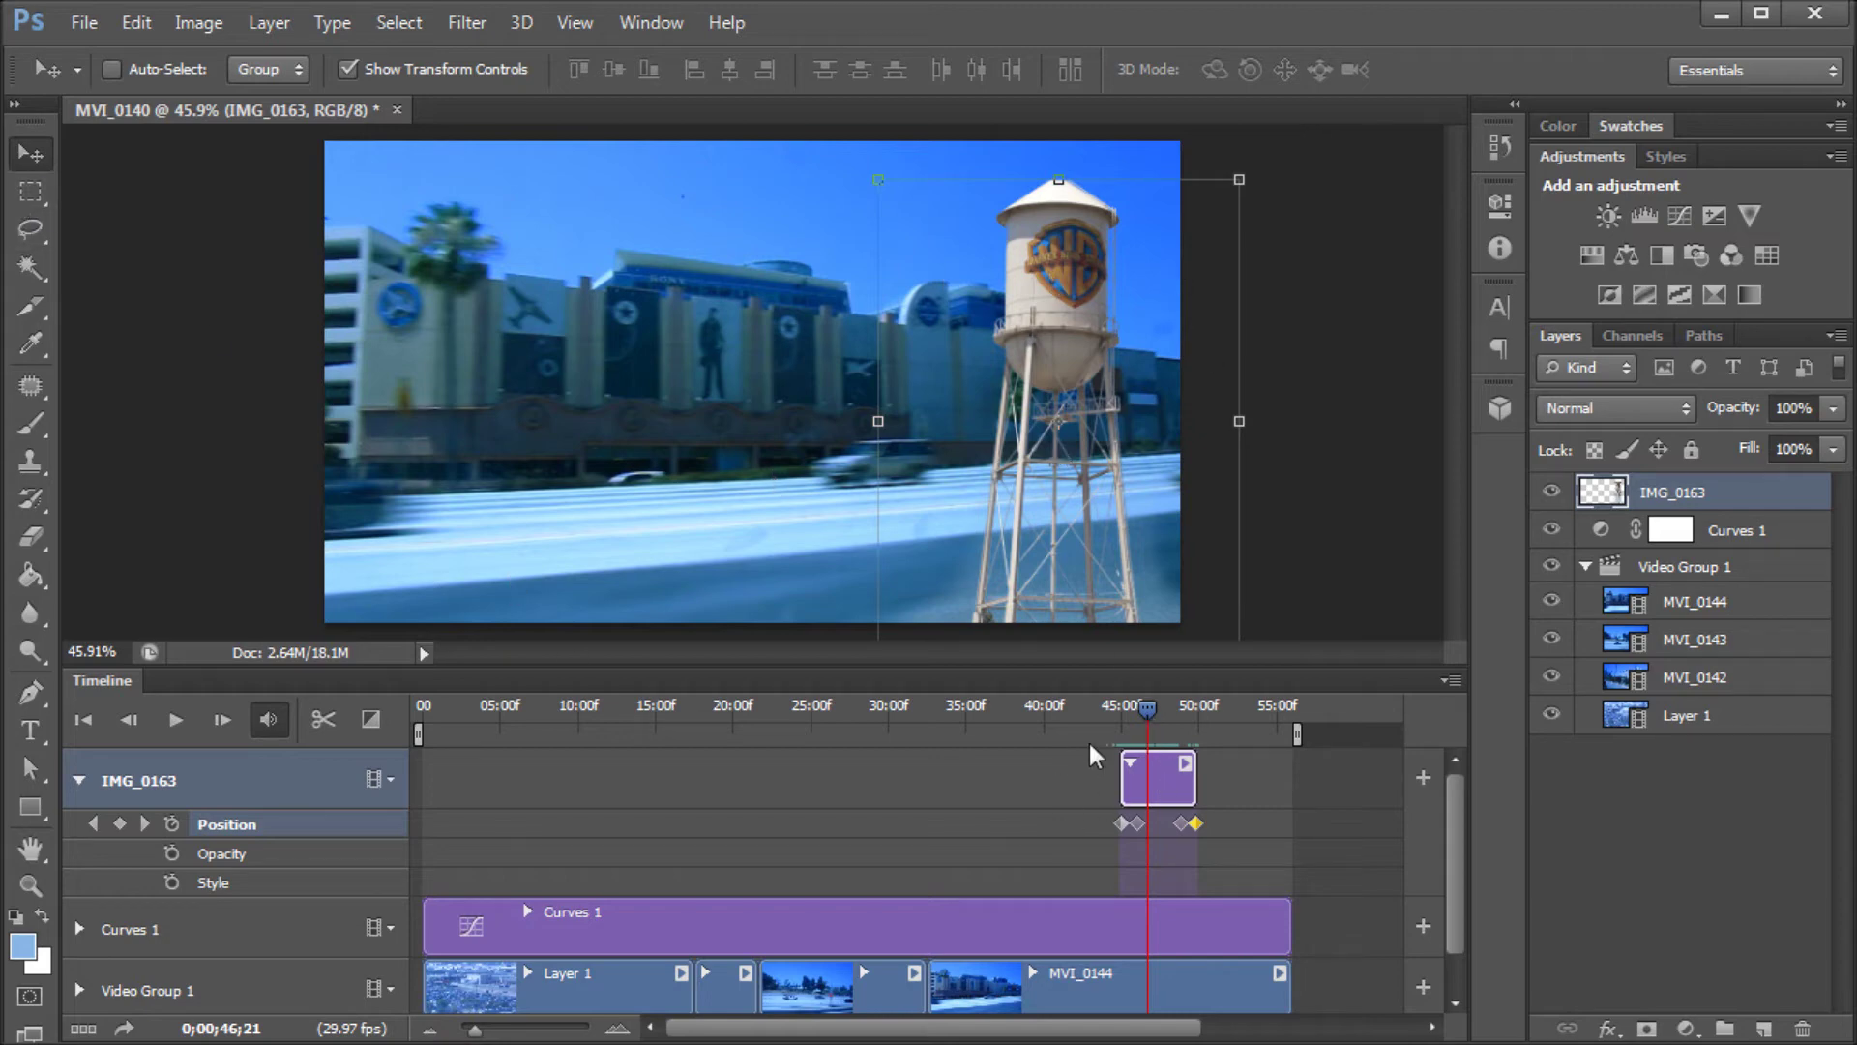
pyautogui.moveTo(1146, 714)
pyautogui.mouseDown()
pyautogui.moveTo(1128, 711)
pyautogui.moveTo(1179, 711)
pyautogui.moveTo(1143, 711)
pyautogui.mouseUp()
pyautogui.click(81, 779)
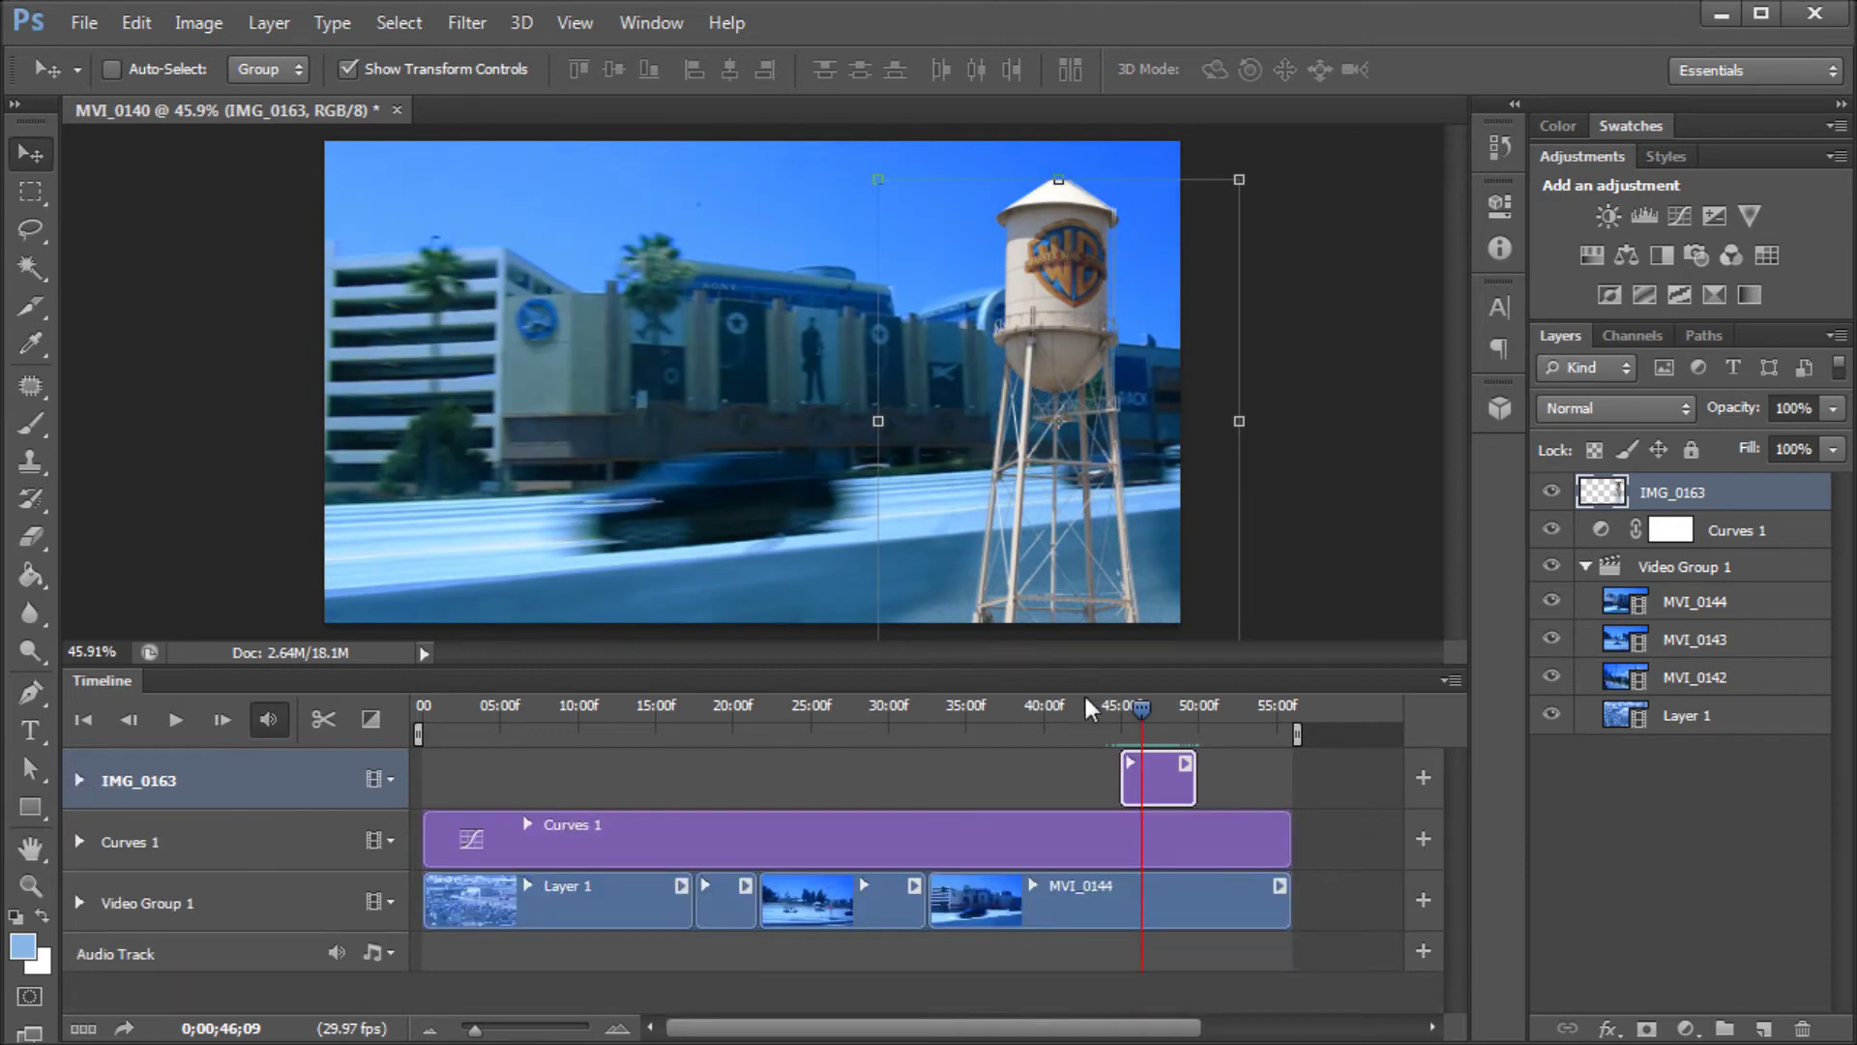
pyautogui.click(544, 711)
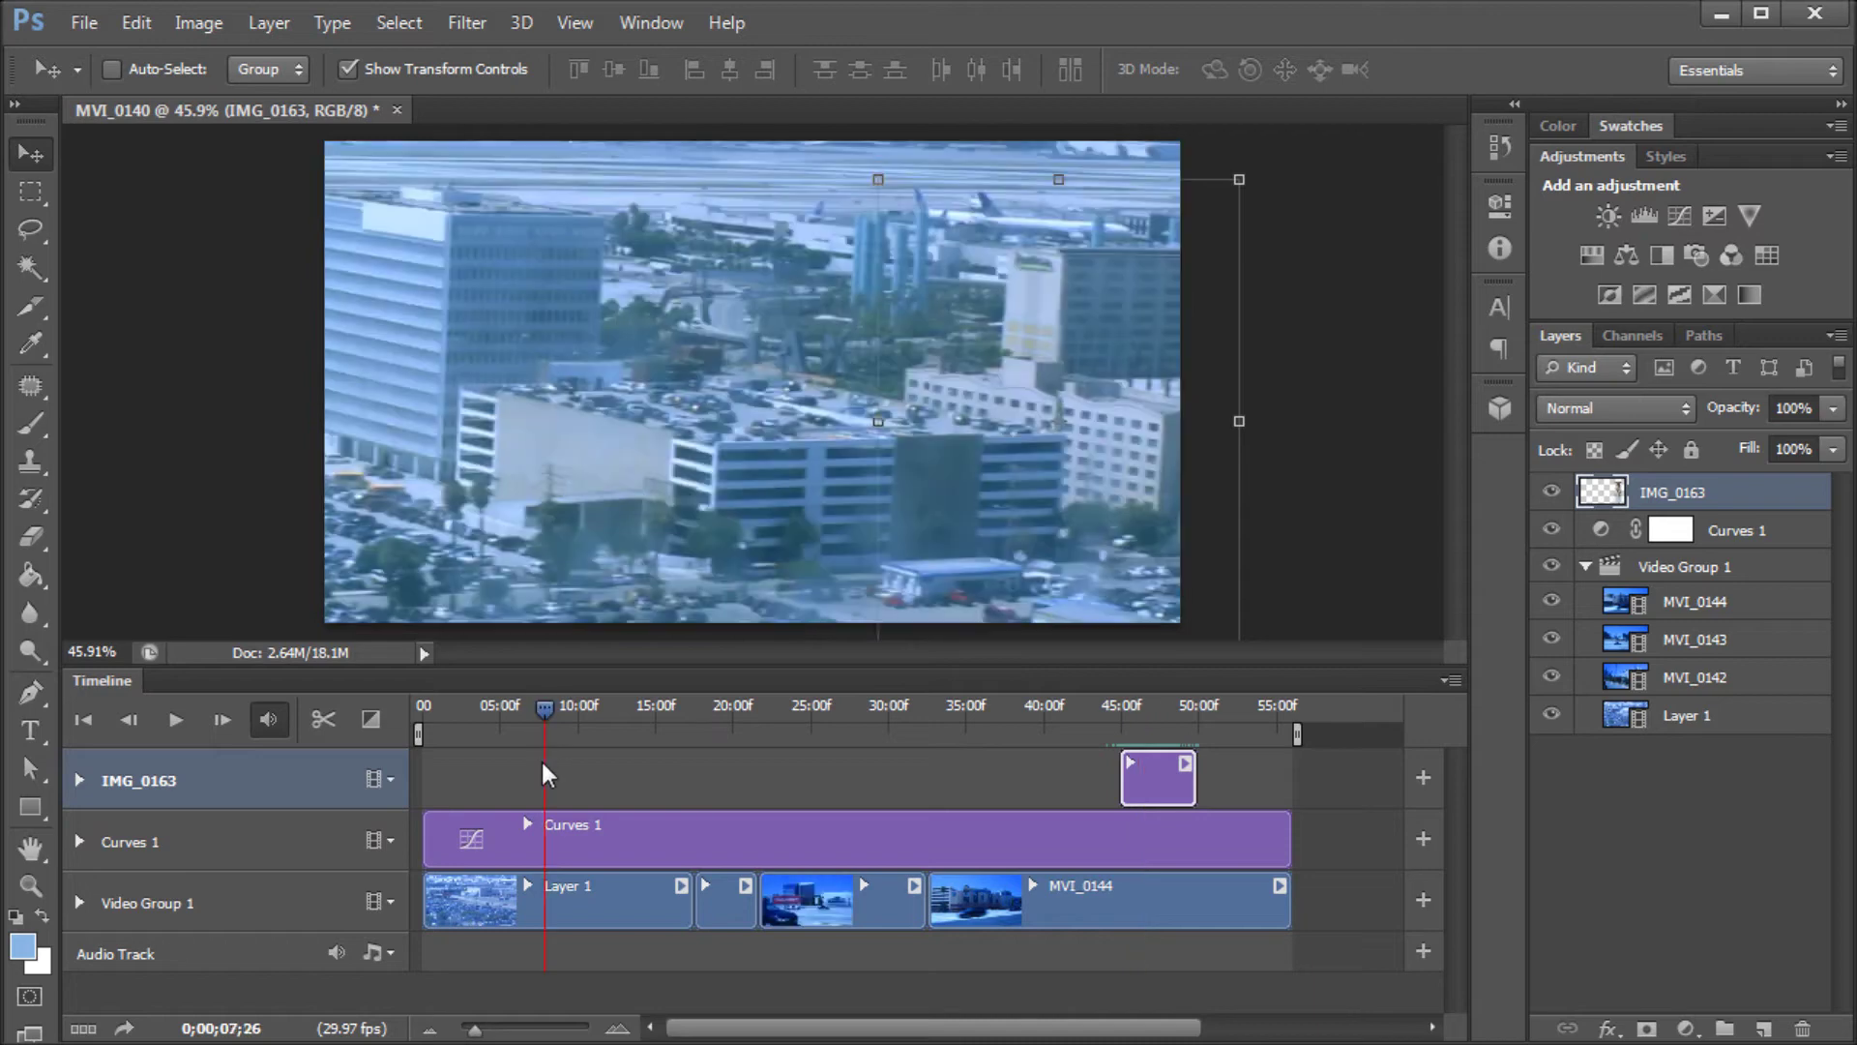
pyautogui.click(573, 909)
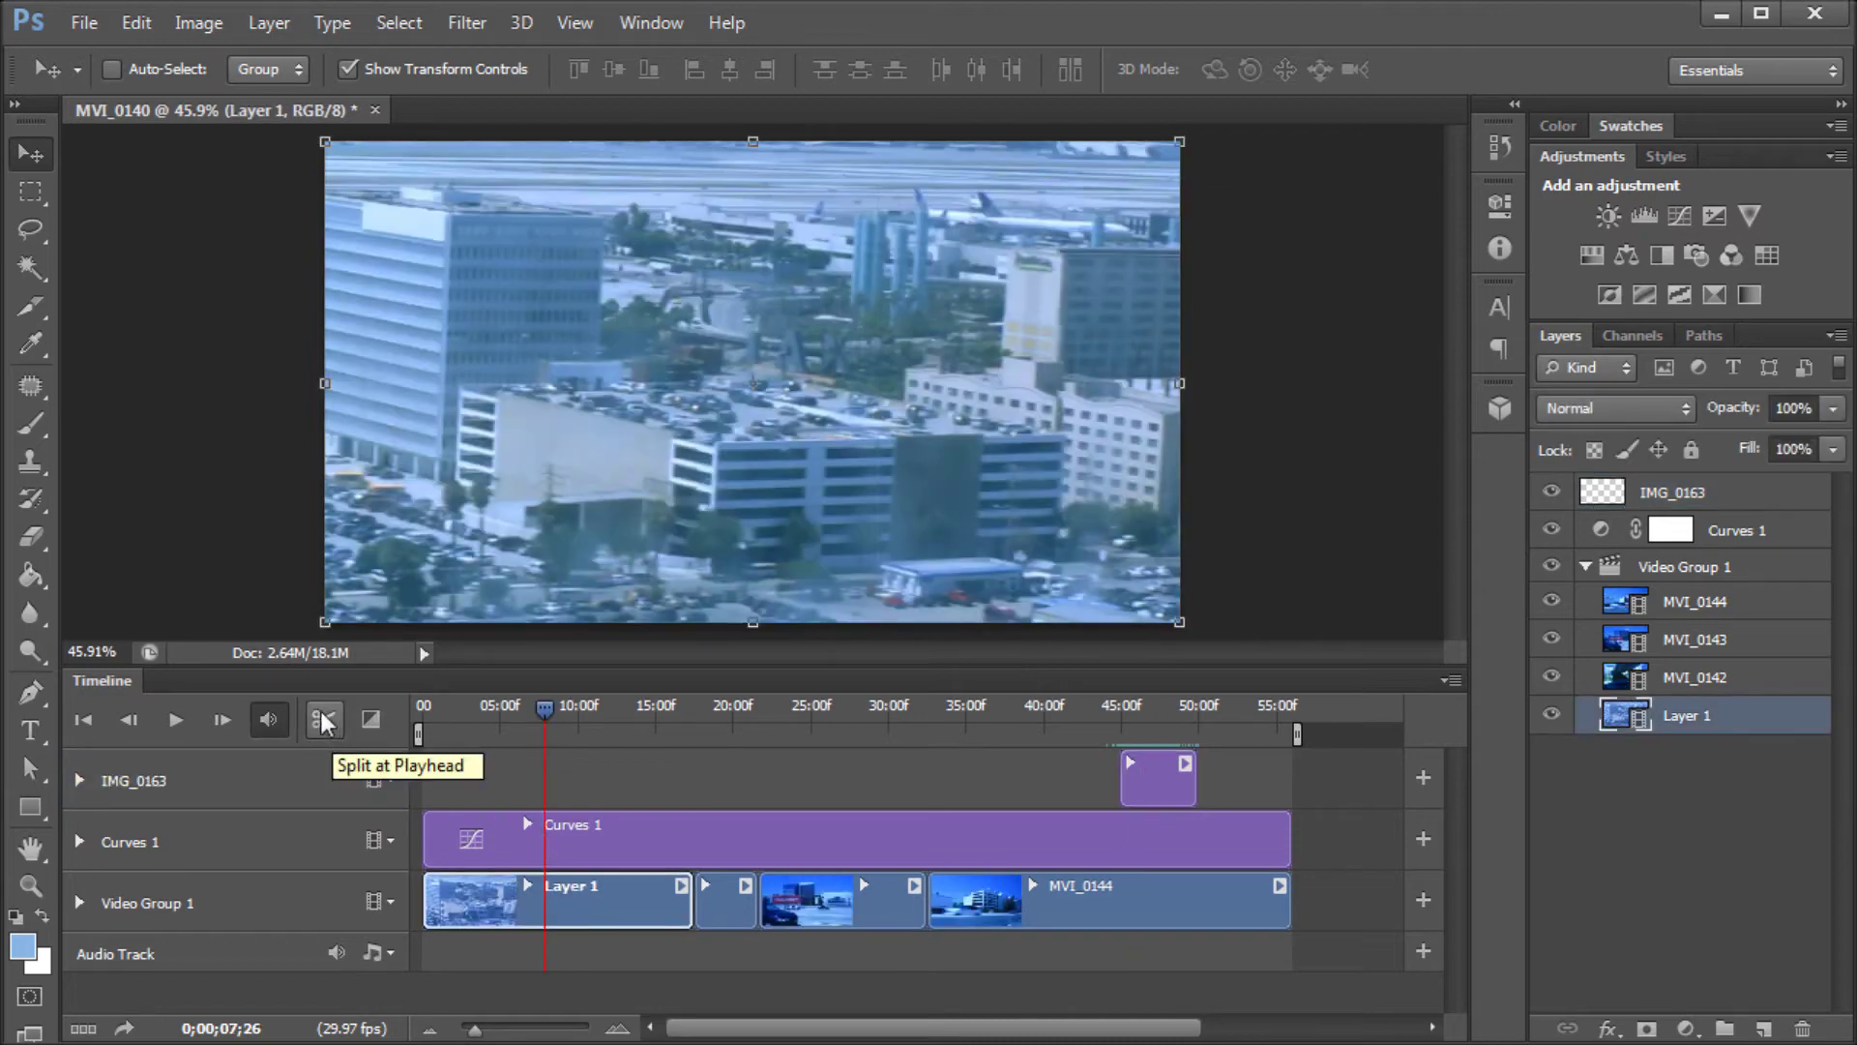
pyautogui.moveTo(550, 711); pyautogui.dragTo(561, 711)
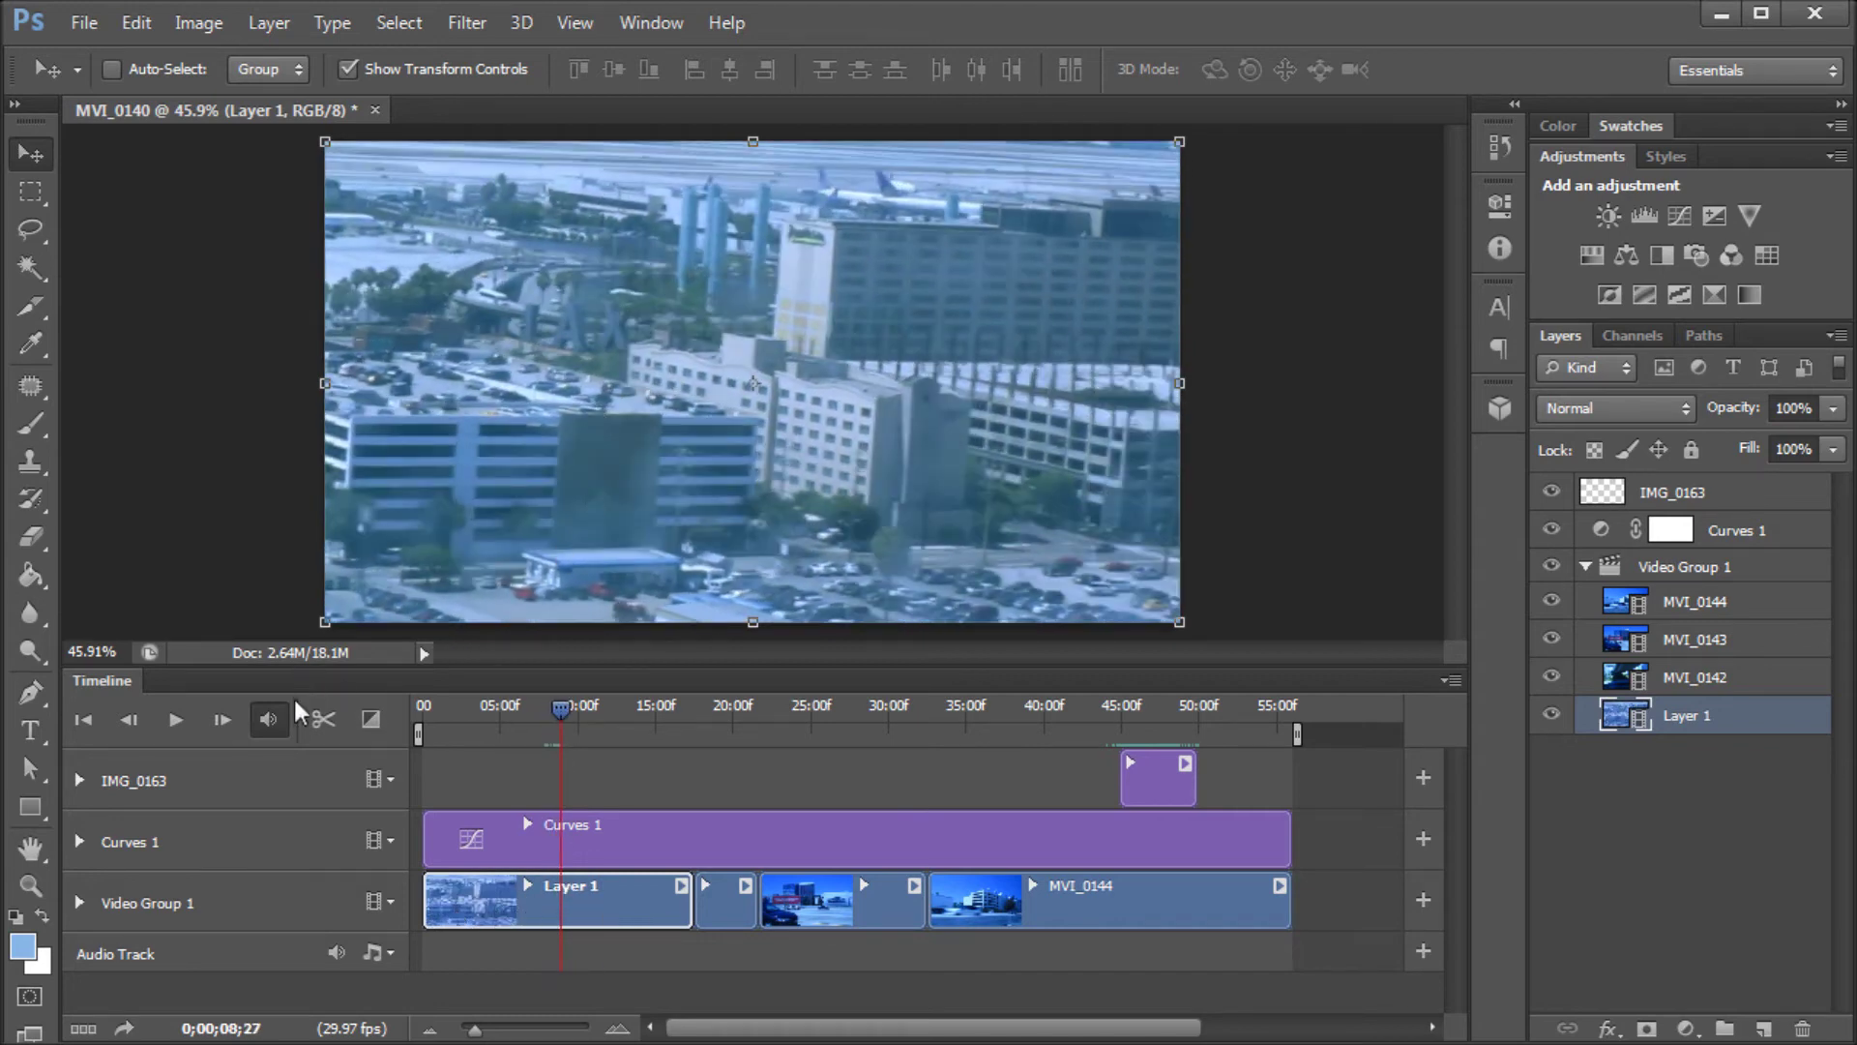
pyautogui.click(325, 716)
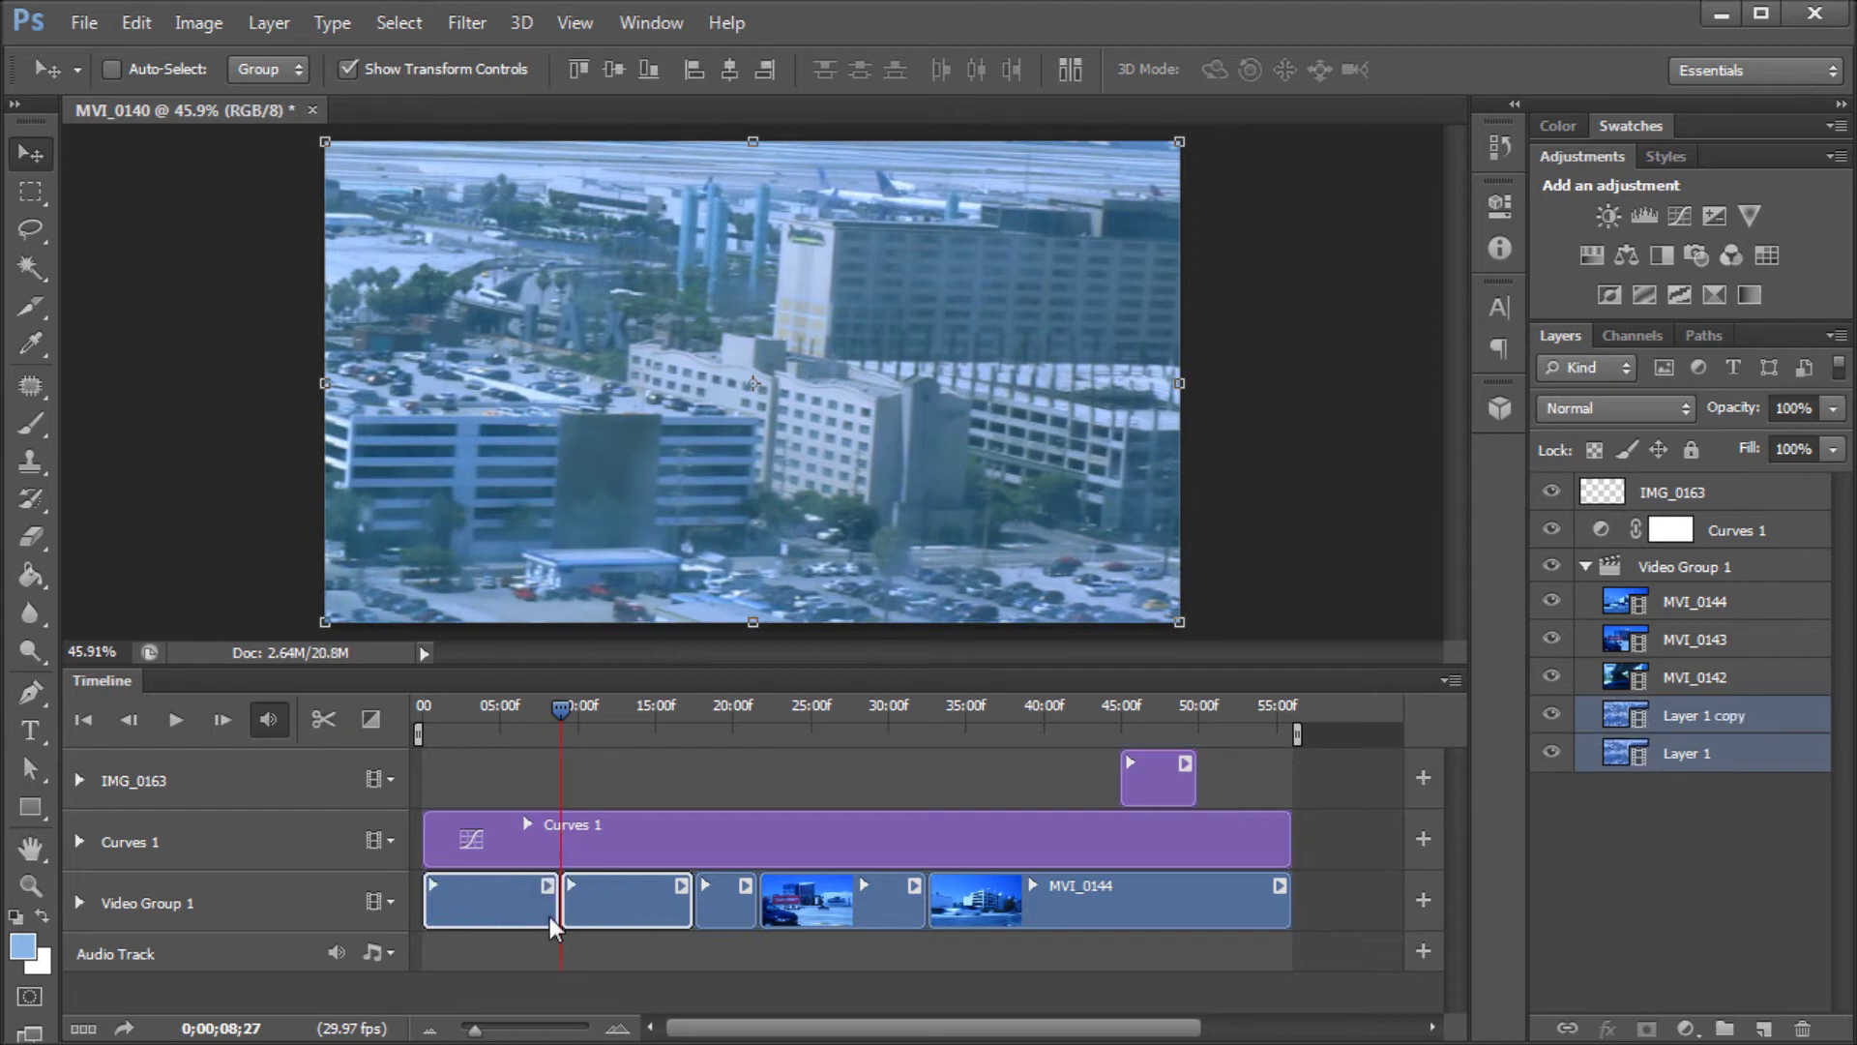
pyautogui.moveTo(550, 915); pyautogui.dragTo(532, 903)
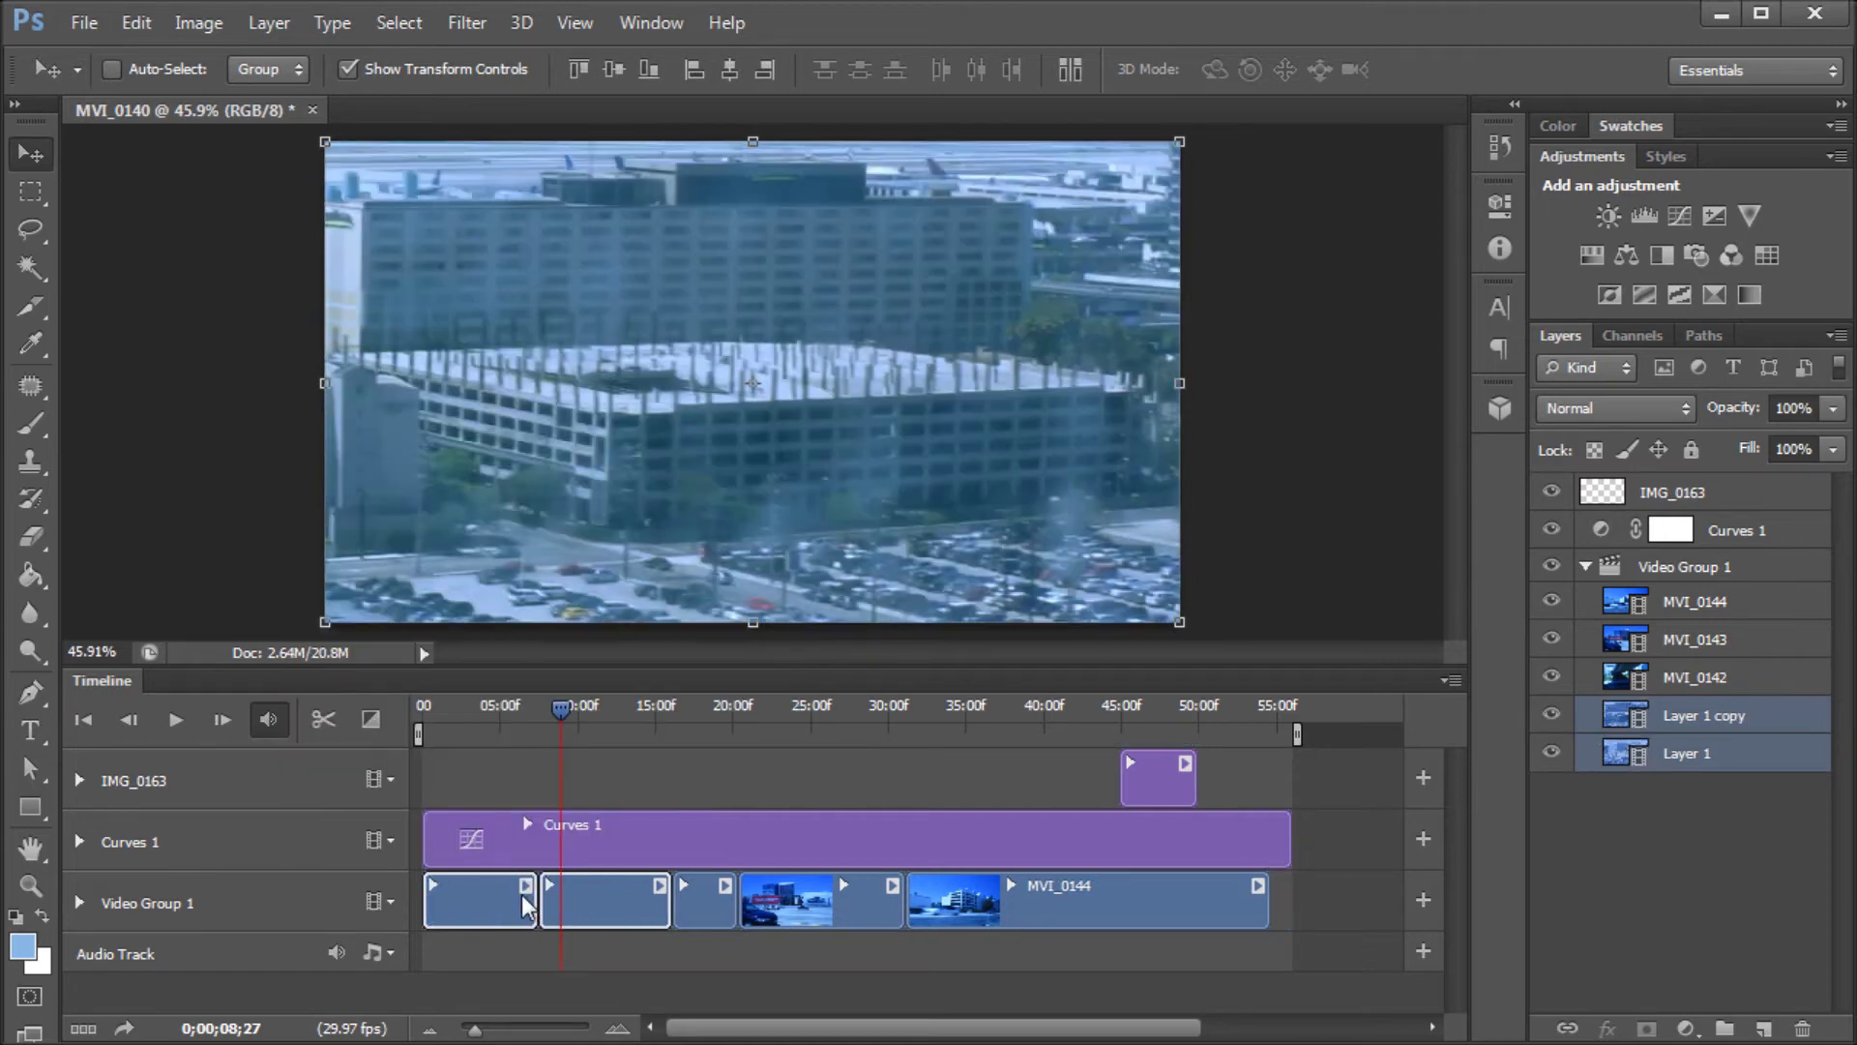
pyautogui.hotkey('ctrl', 'z')
pyautogui.hotkey('ctrl', 'z')
pyautogui.hotkey('ctrl', 'z')
pyautogui.hotkey('ctrl', 'z')
pyautogui.scroll(-1, 870, 754)
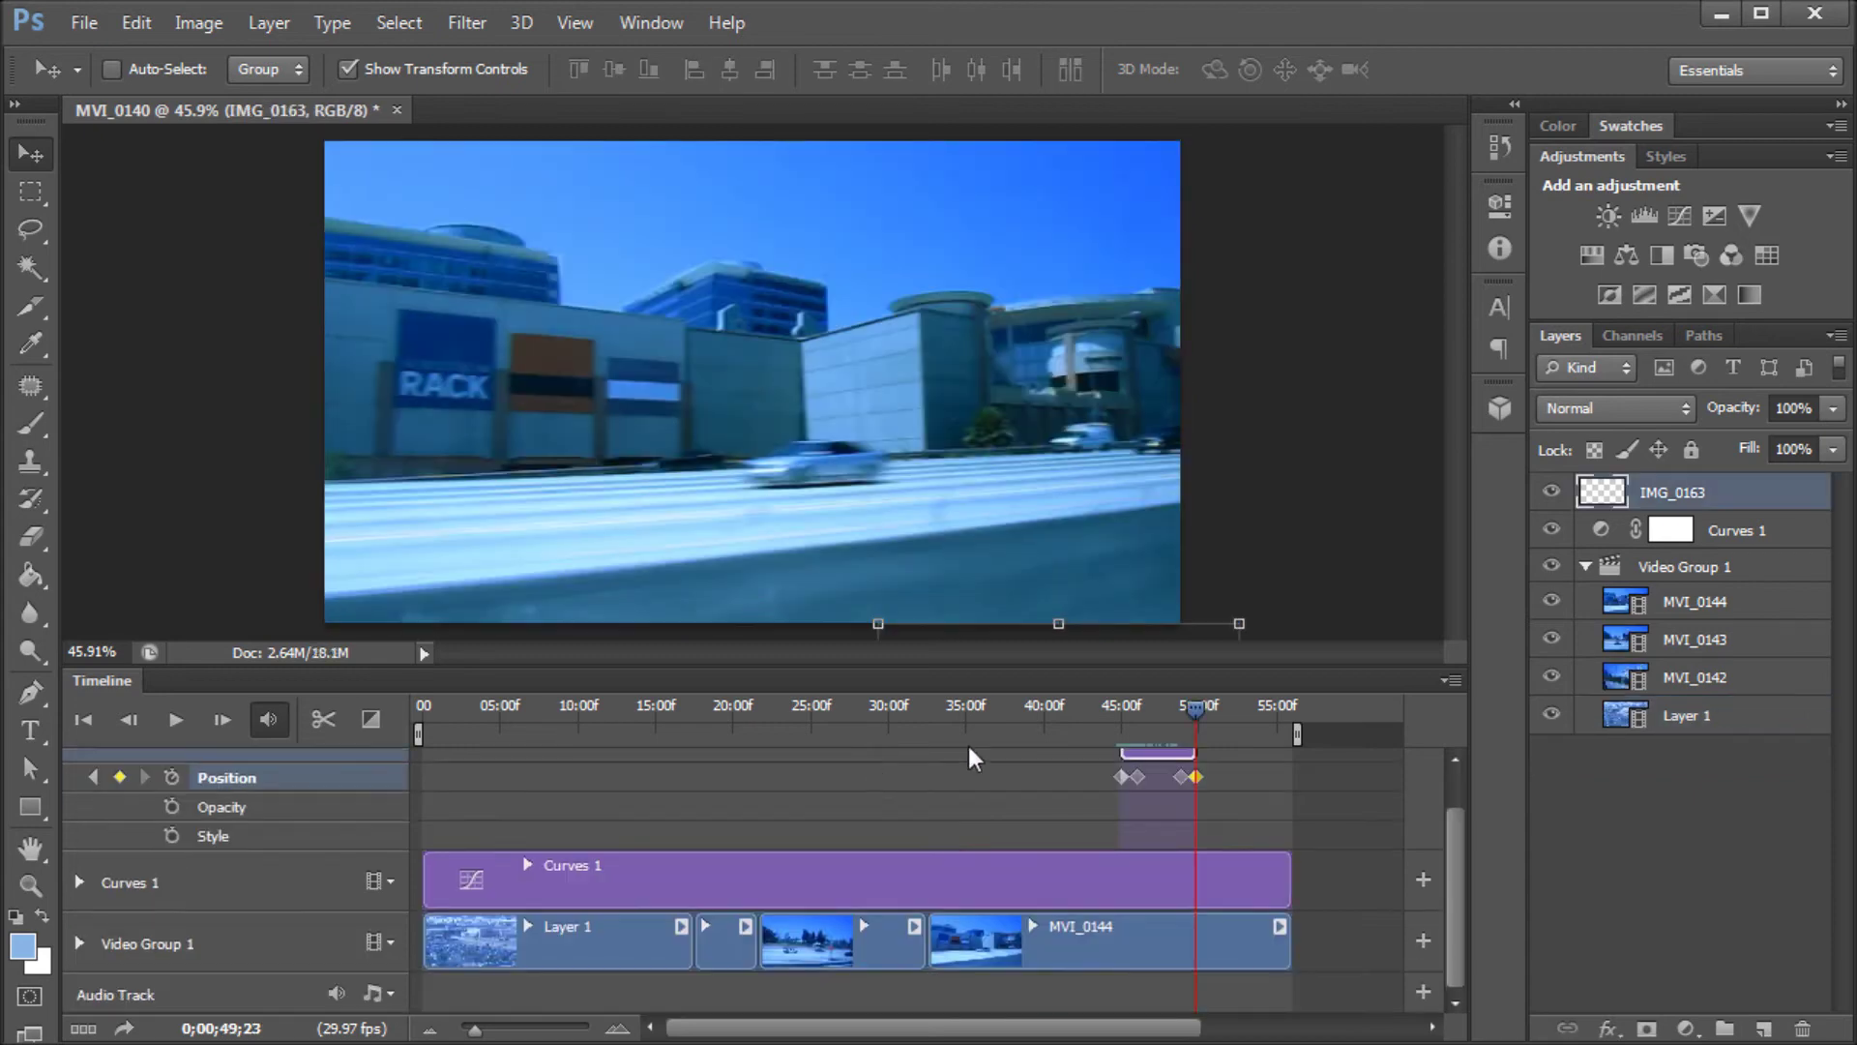
pyautogui.scroll(1, 147, 801)
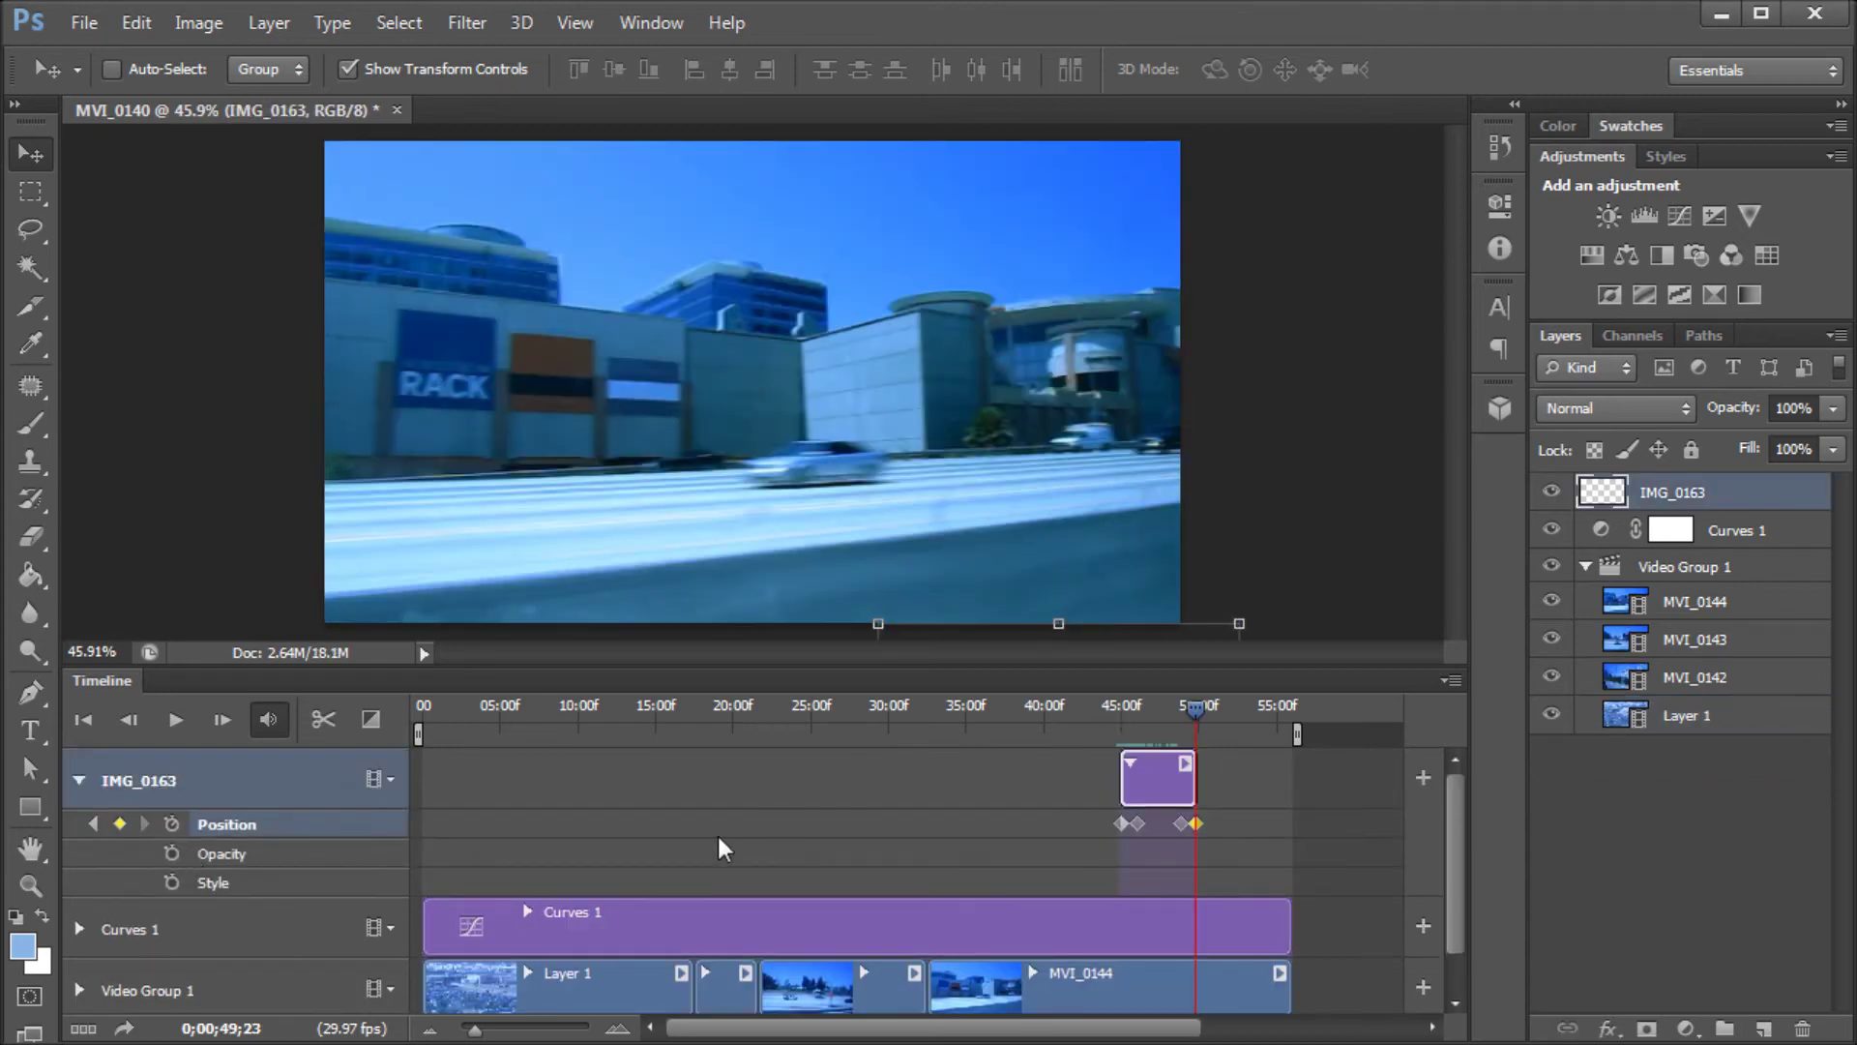
pyautogui.click(81, 779)
# - Drop Cross Fade transitions onto the two clip boundaries following Layer 1
pyautogui.click(727, 716)
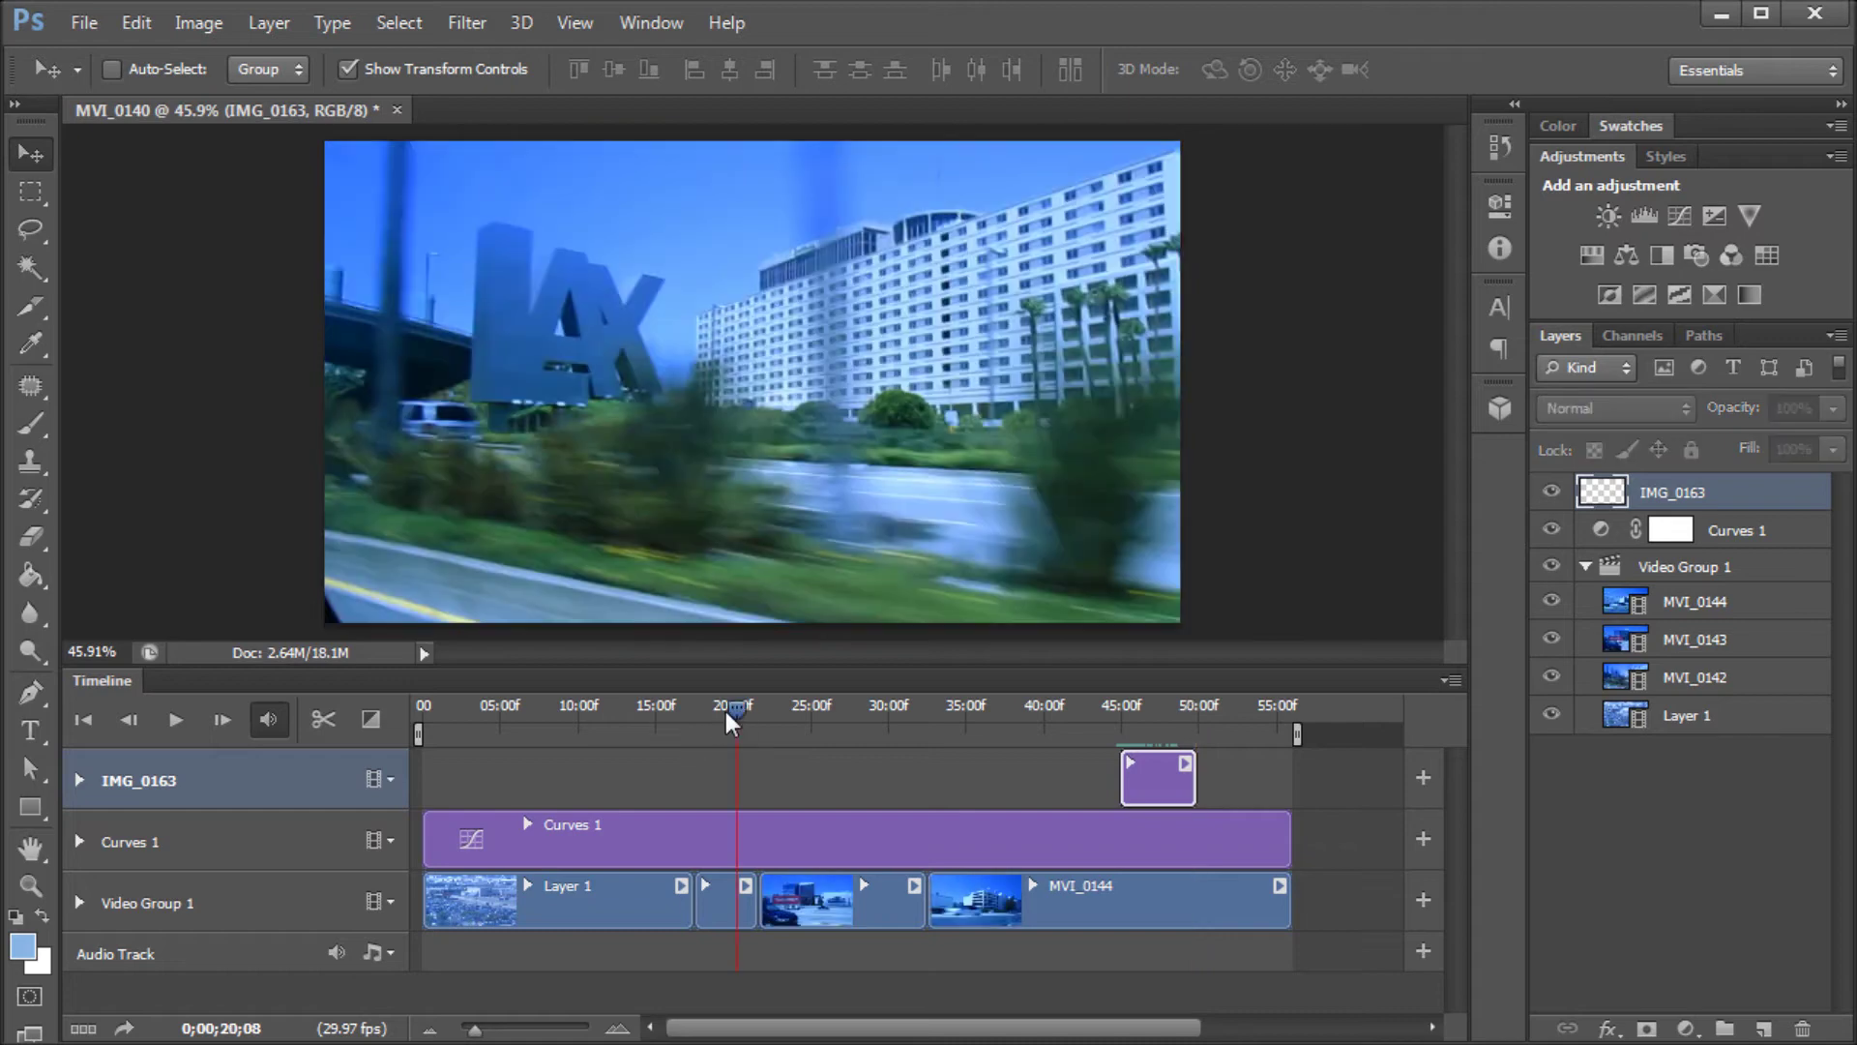
pyautogui.click(371, 719)
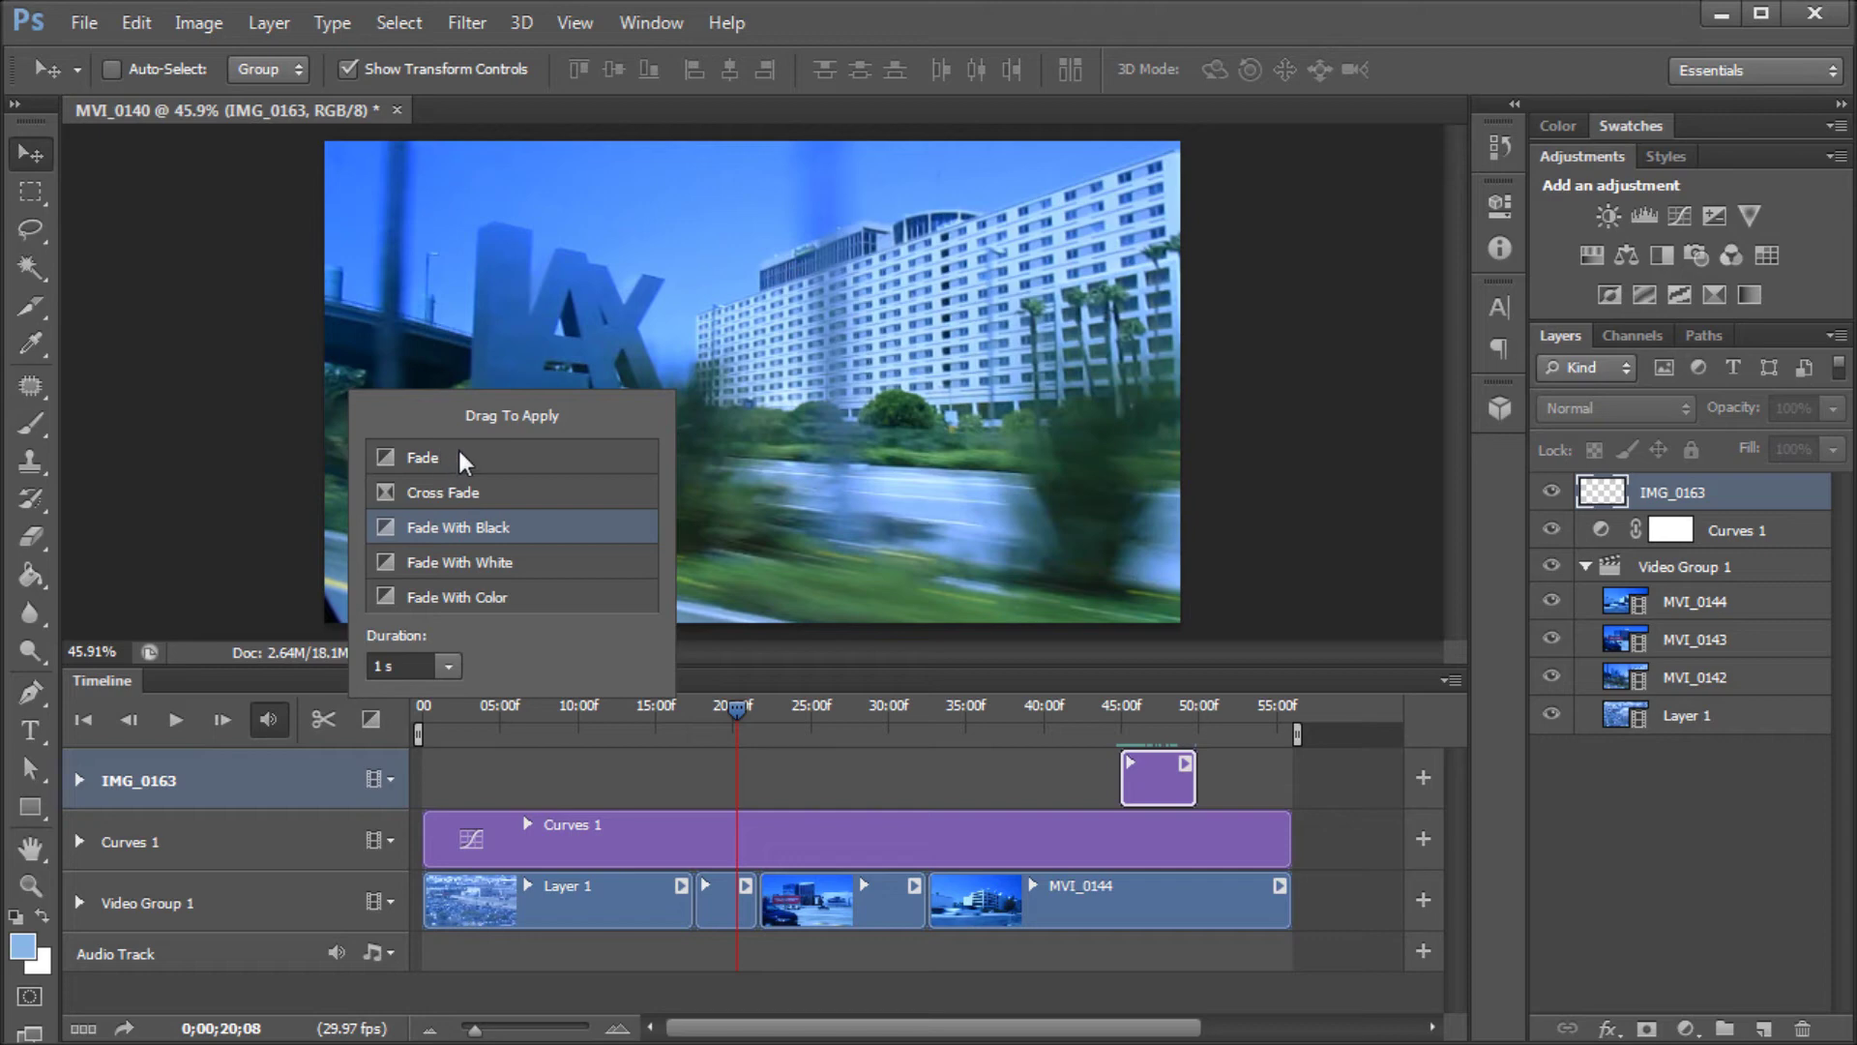
pyautogui.click(430, 510)
pyautogui.moveTo(693, 870); pyautogui.dragTo(743, 897)
pyautogui.moveTo(444, 491)
pyautogui.mouseDown()
pyautogui.moveTo(699, 721)
pyautogui.moveTo(834, 898)
pyautogui.moveTo(890, 898)
pyautogui.mouseUp()
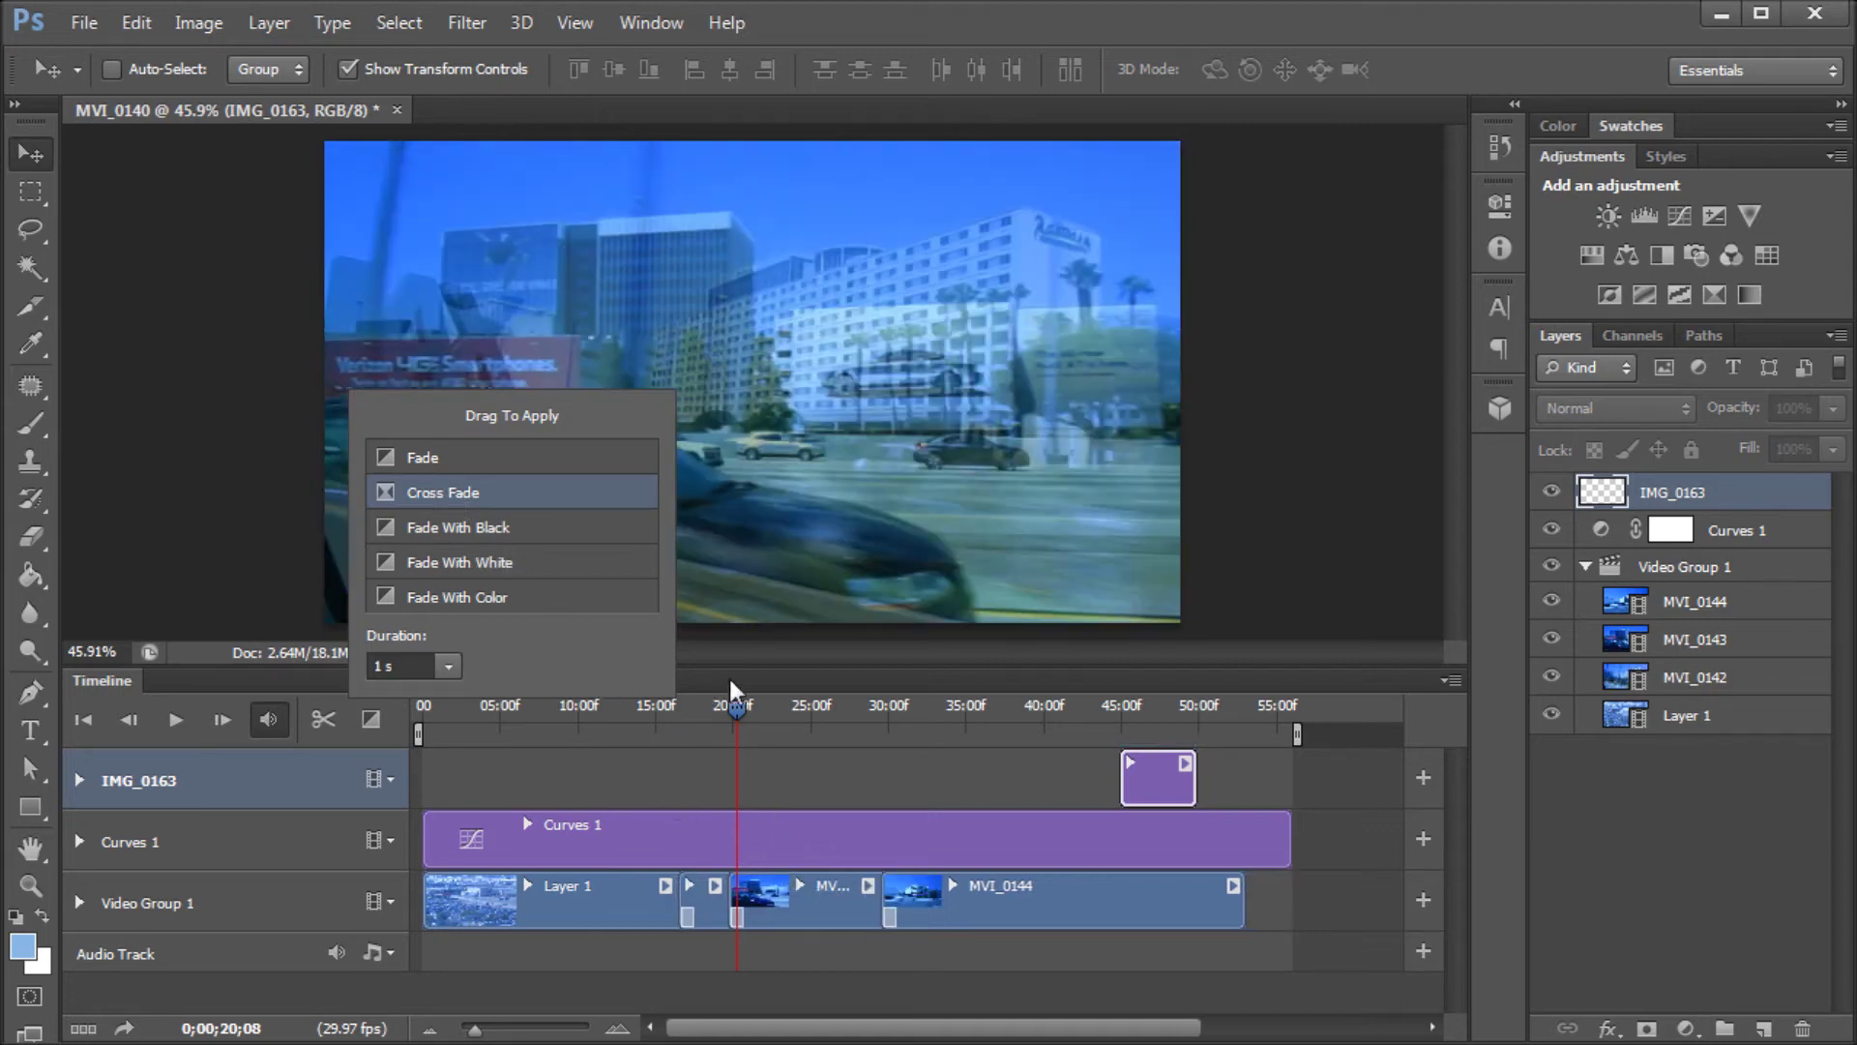
# - Play the sequence back from about 15 seconds
pyautogui.click(642, 772)
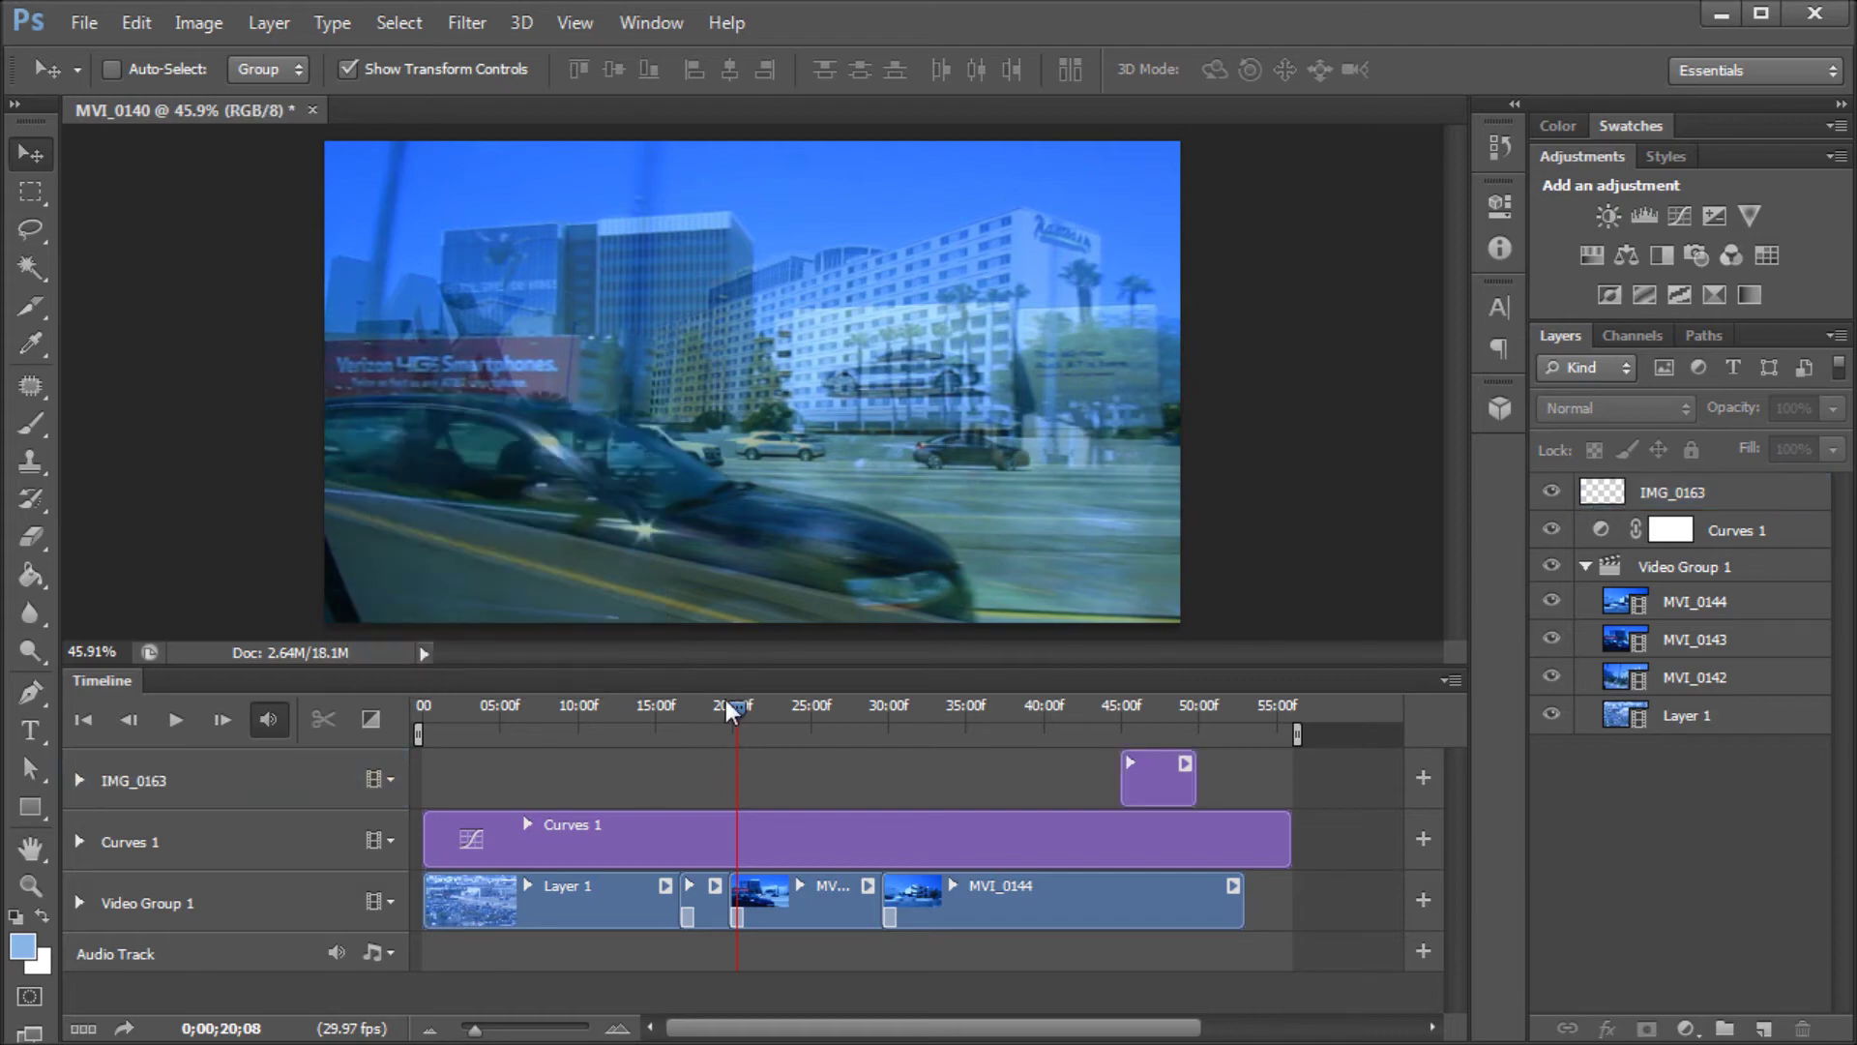
pyautogui.moveTo(727, 704); pyautogui.dragTo(657, 715)
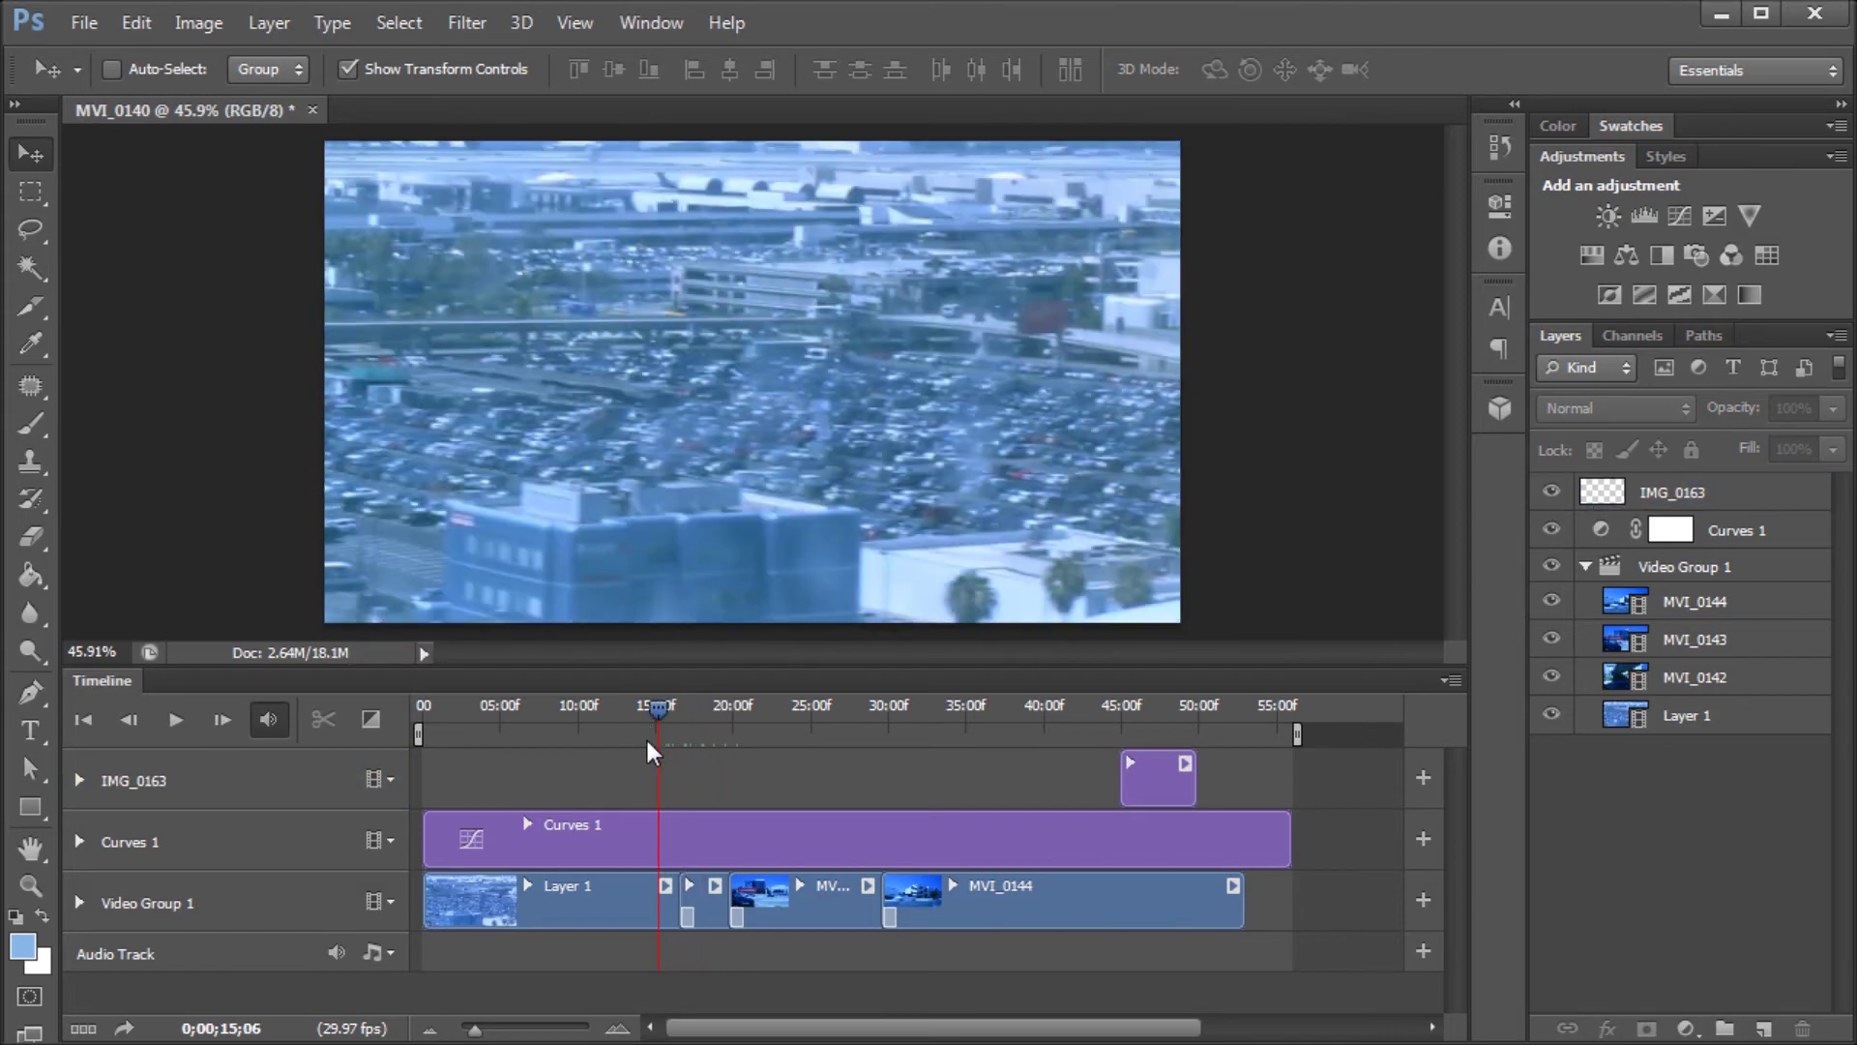
pyautogui.press('space')
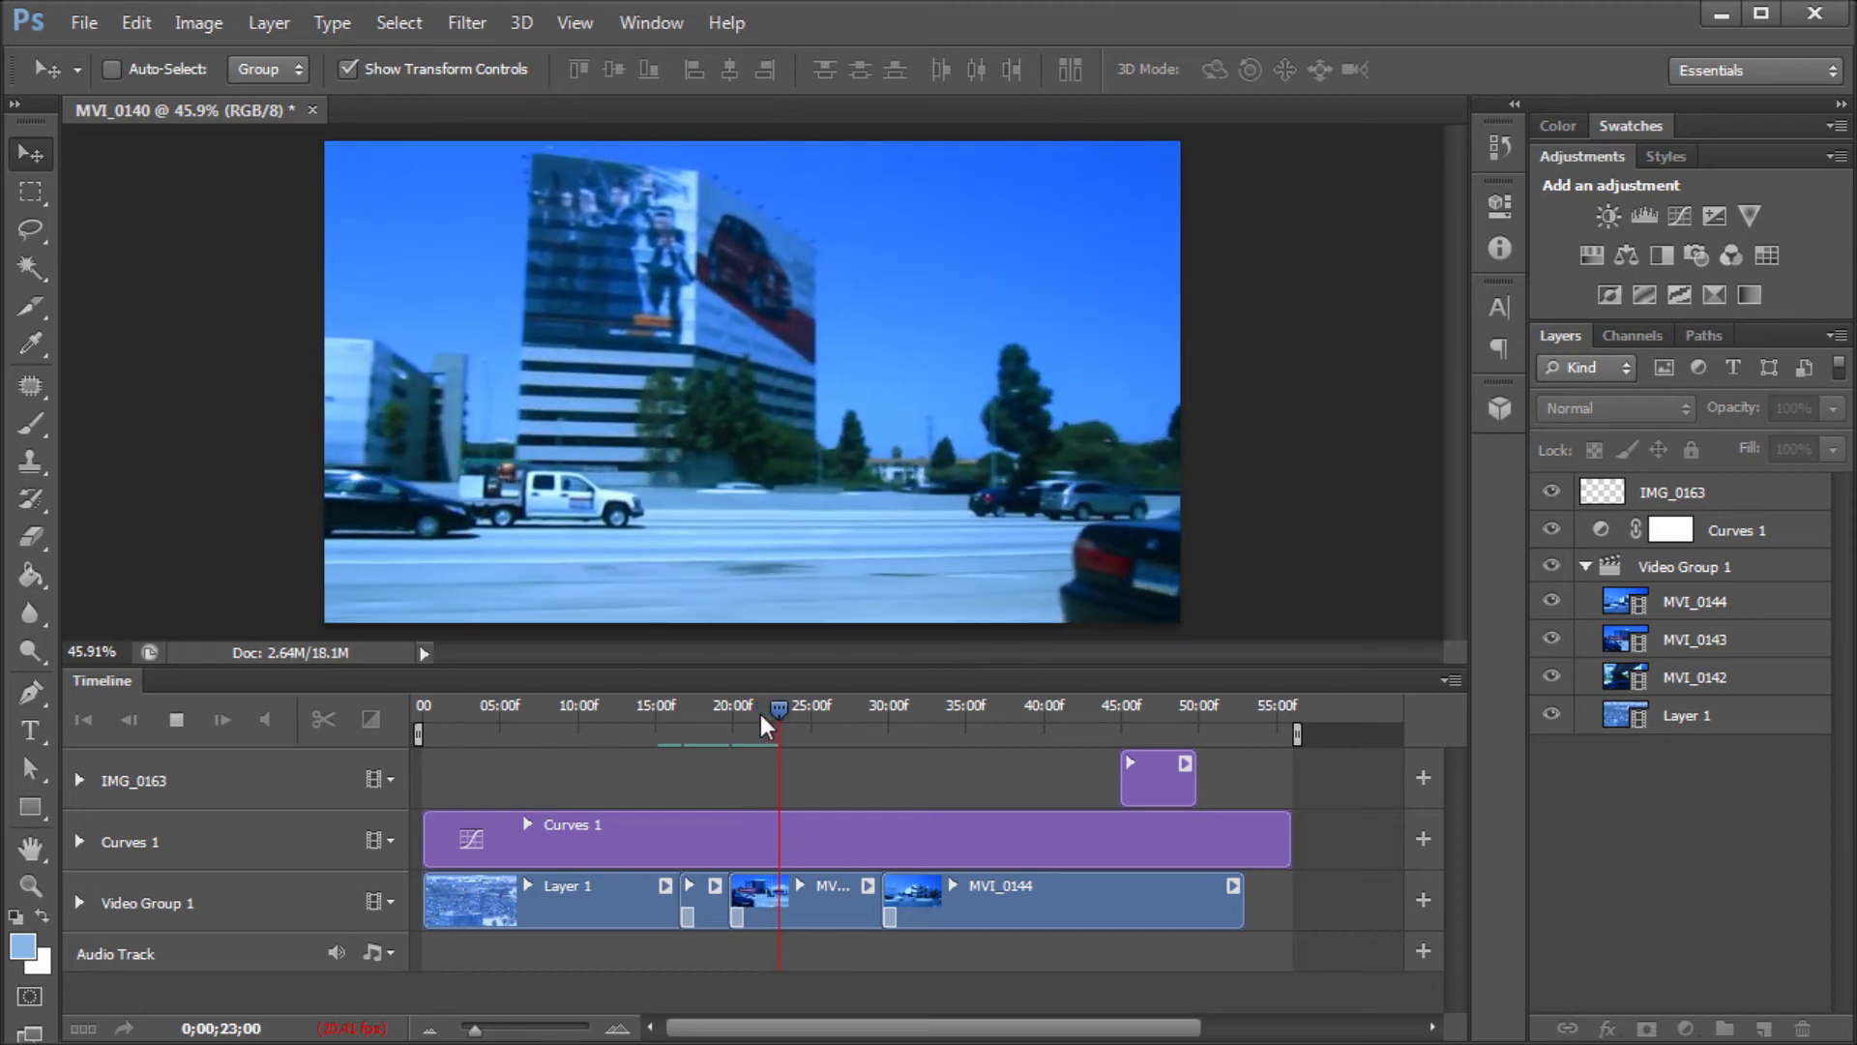
# - Stop playback and review the duration and speed settings of Layer 1 and MVI_0144
pyautogui.press('space')
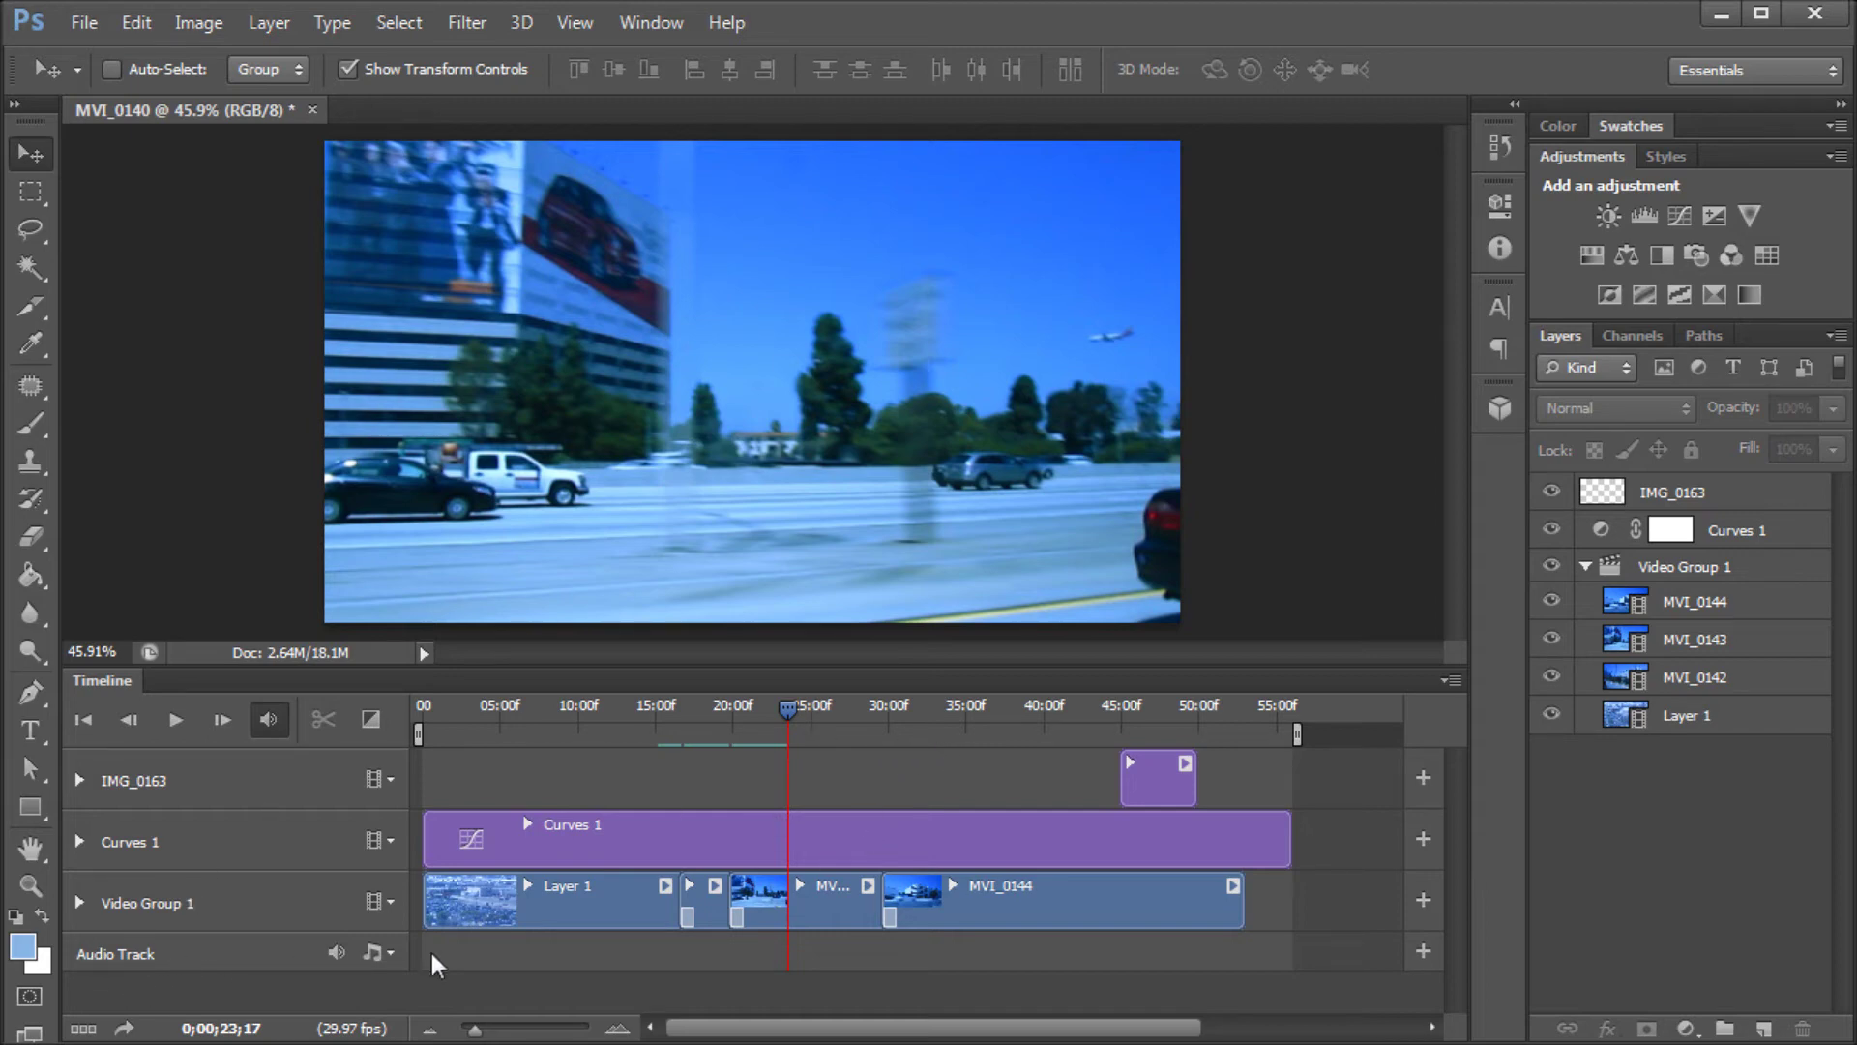
pyautogui.click(586, 924)
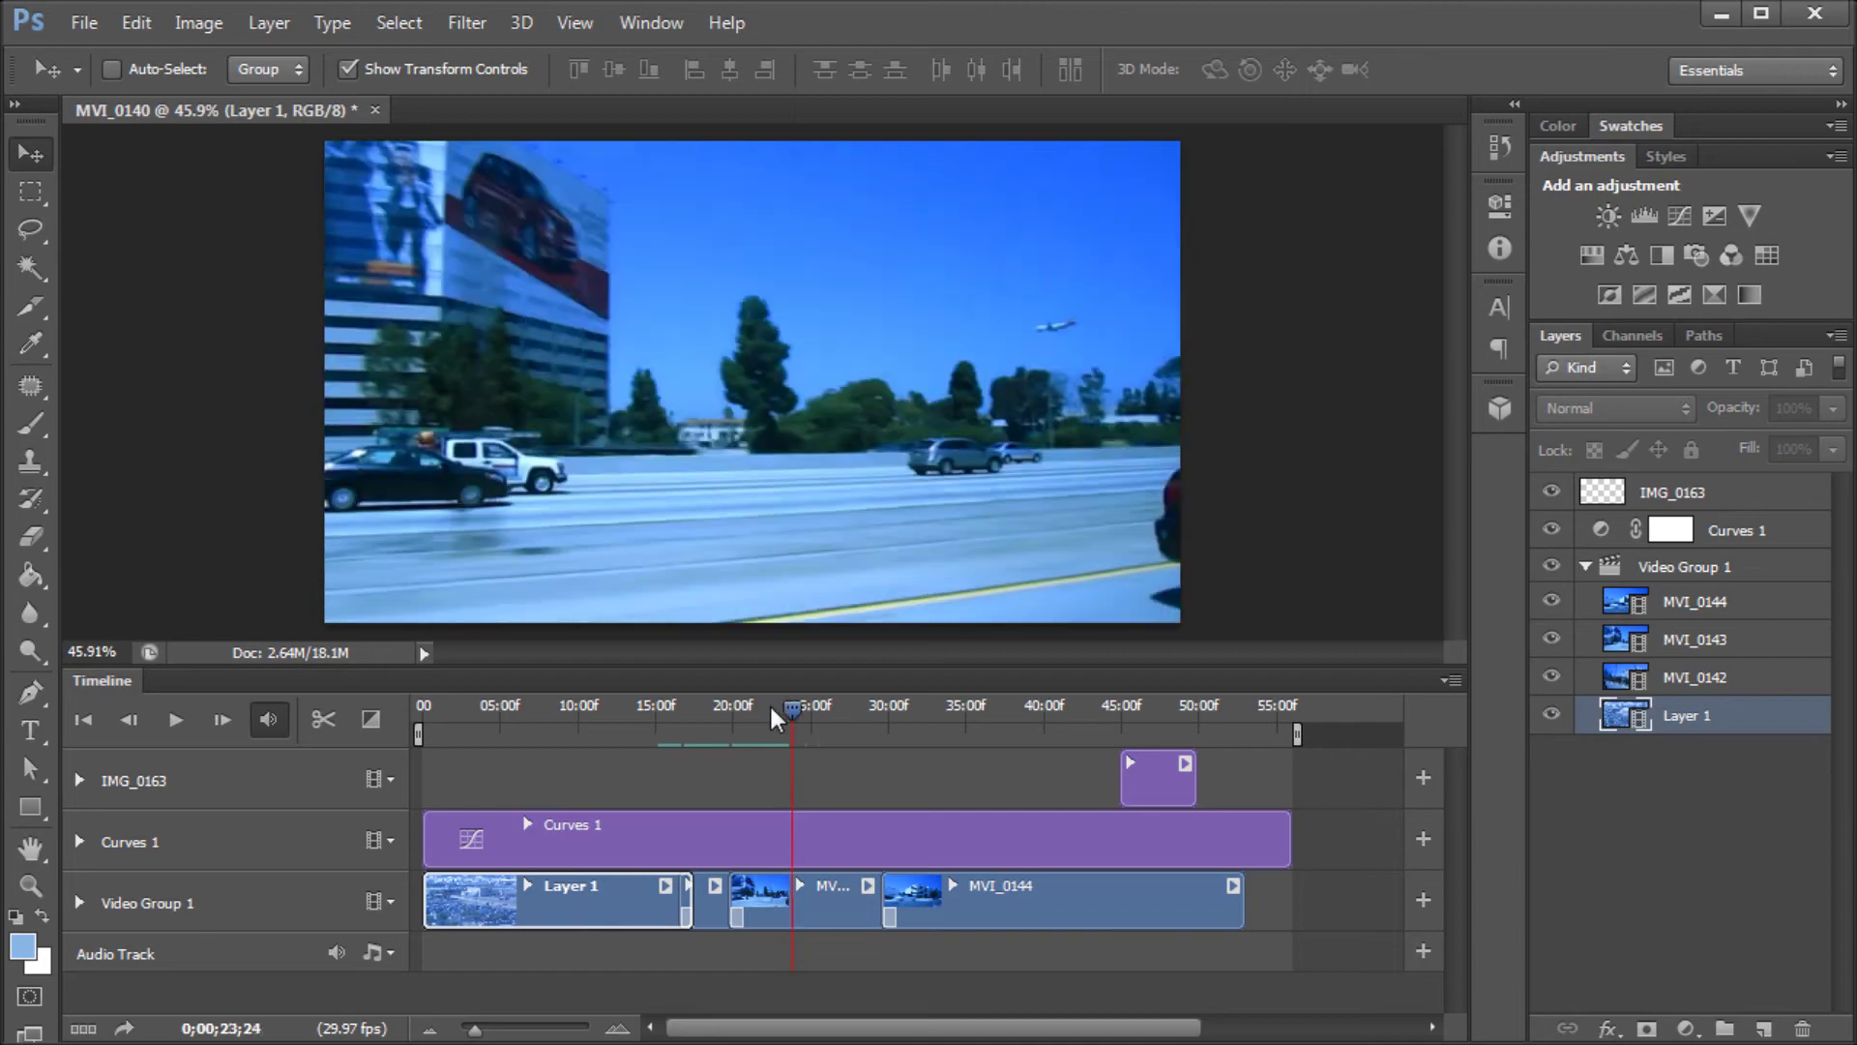
pyautogui.moveTo(771, 713); pyautogui.dragTo(652, 714)
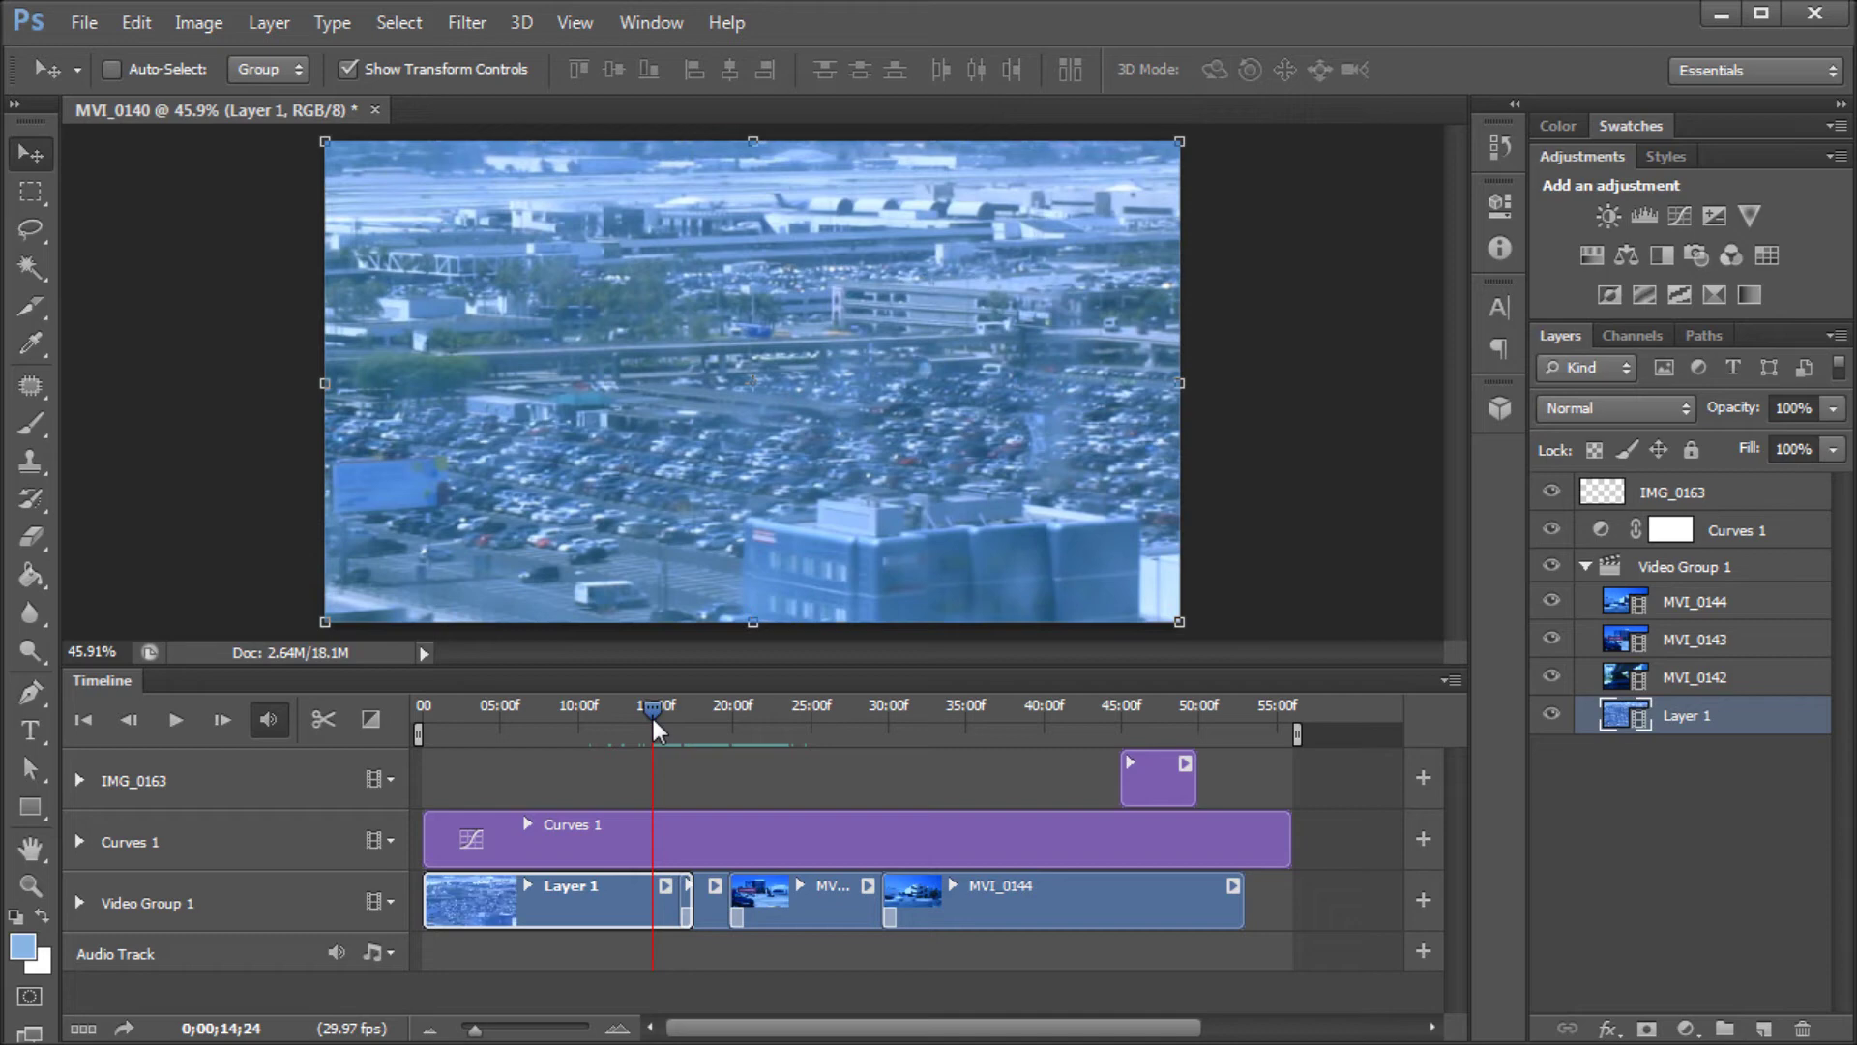
pyautogui.click(665, 884)
pyautogui.click(607, 886)
pyautogui.click(1232, 885)
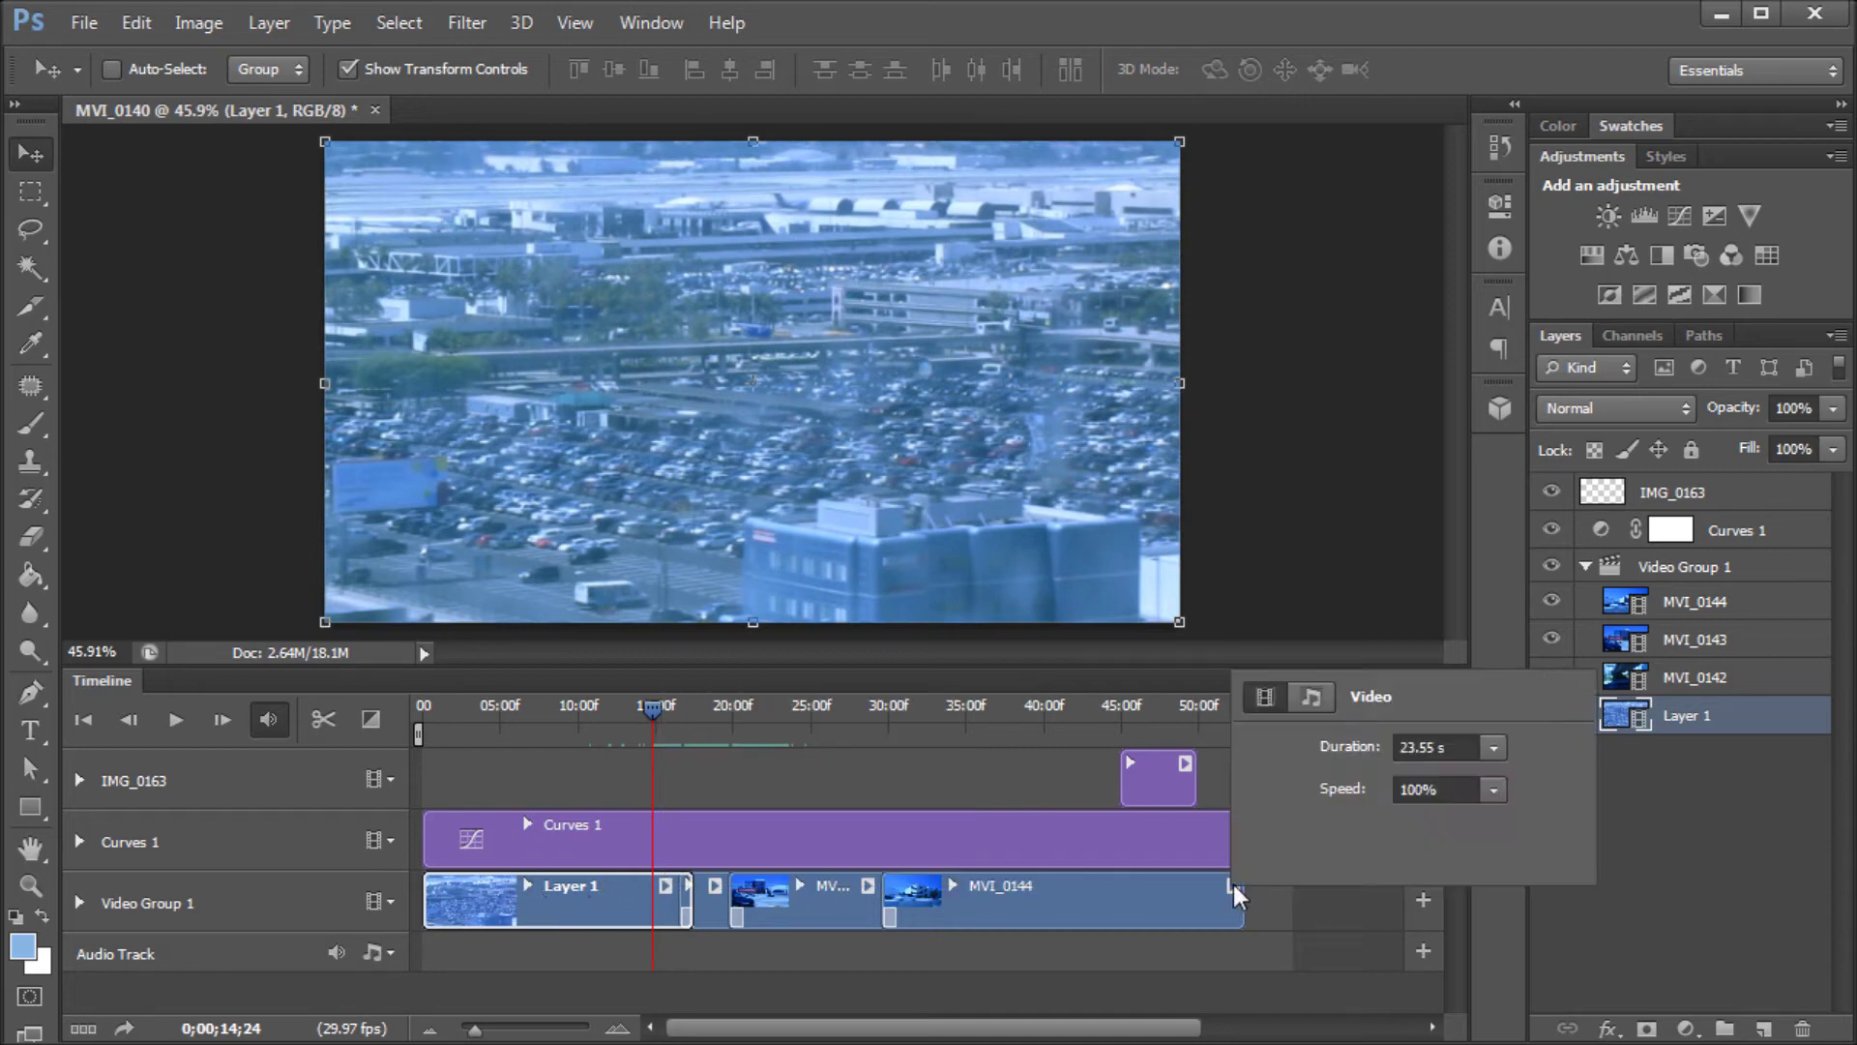
pyautogui.click(857, 892)
# - Check the audio settings of the Layer 1, MVI_0142 and MVI_0143 clips
pyautogui.click(665, 886)
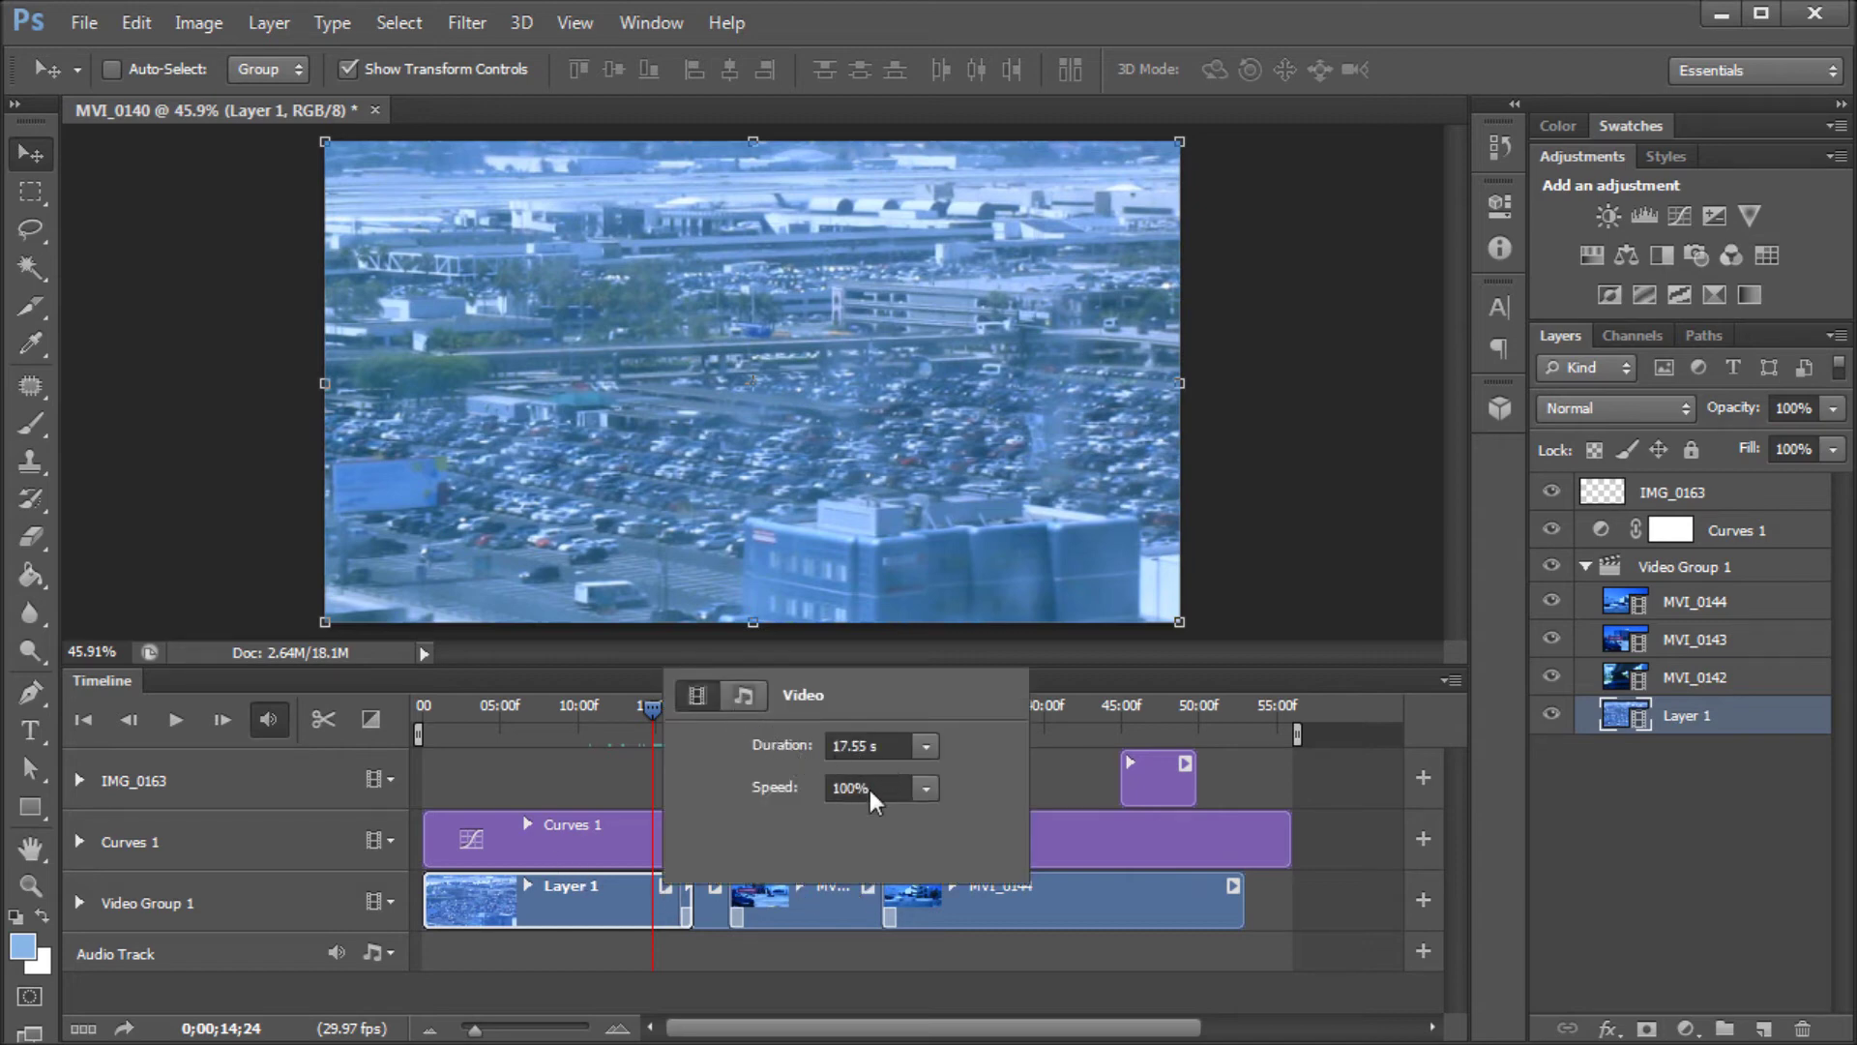
pyautogui.click(744, 696)
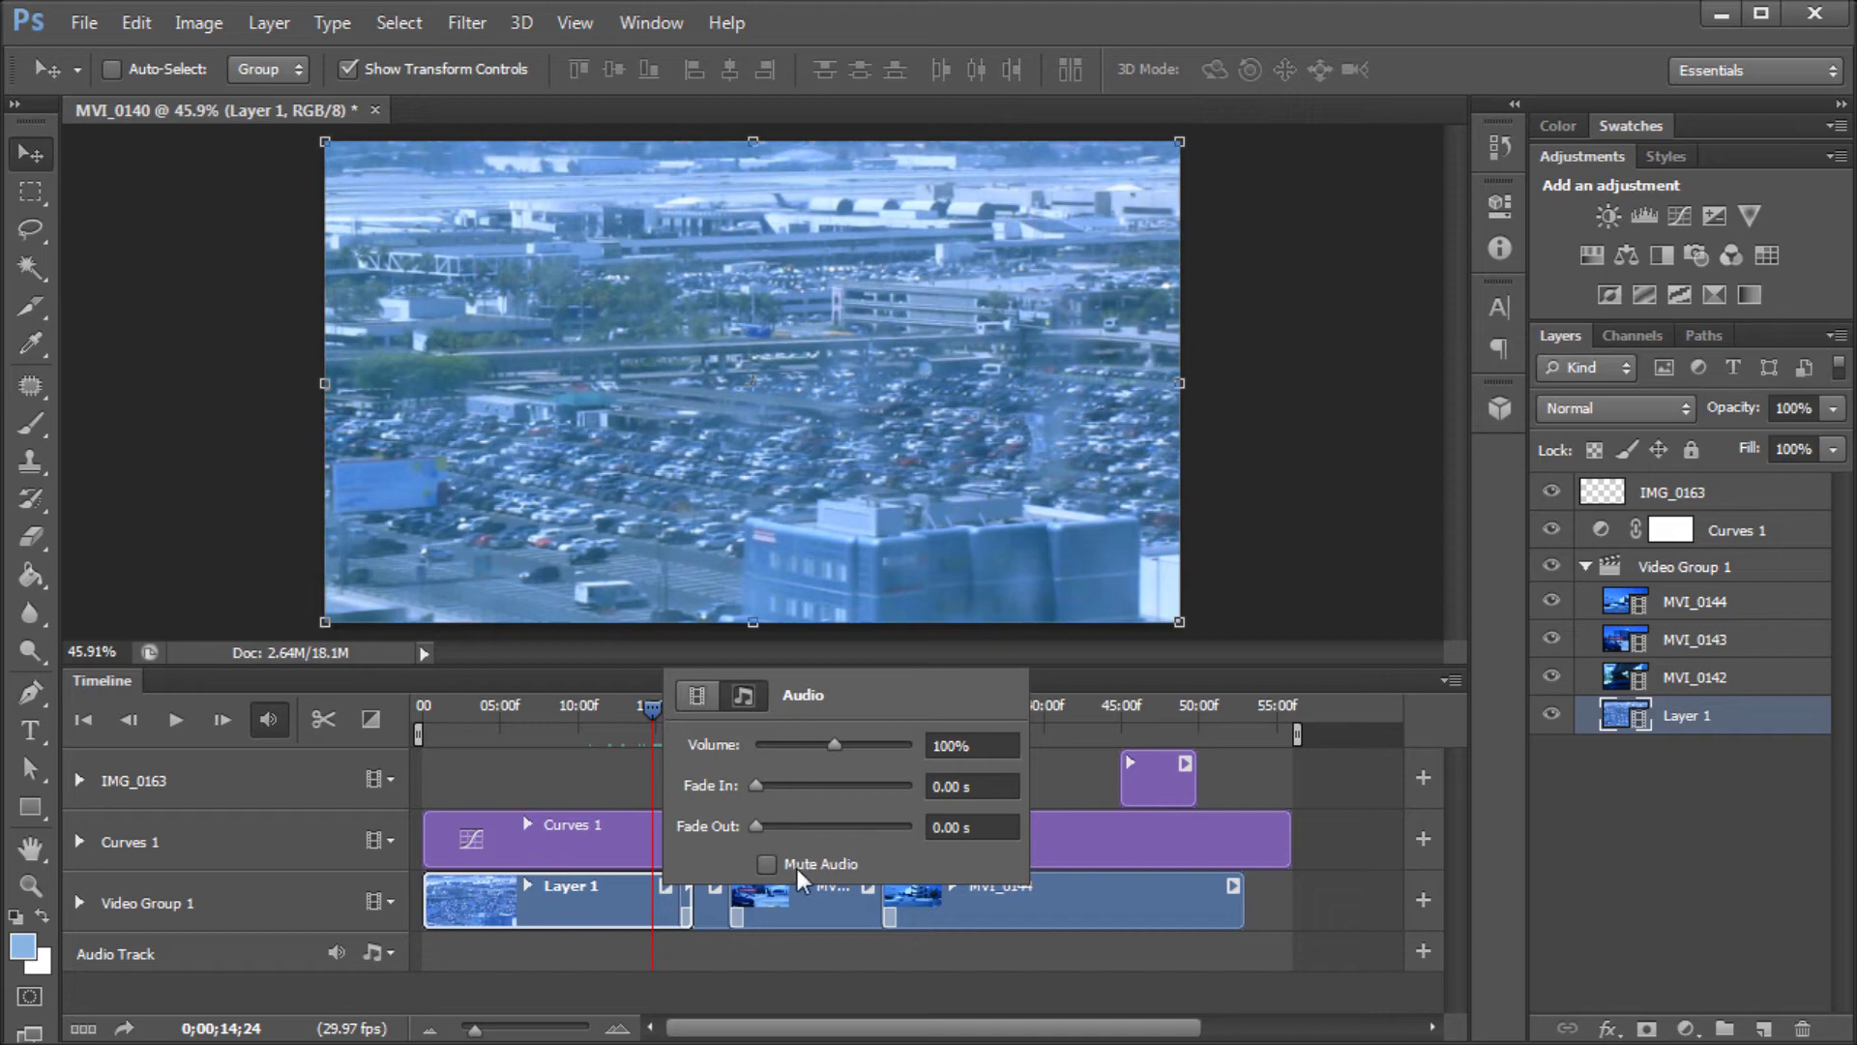
pyautogui.rightClick(711, 892)
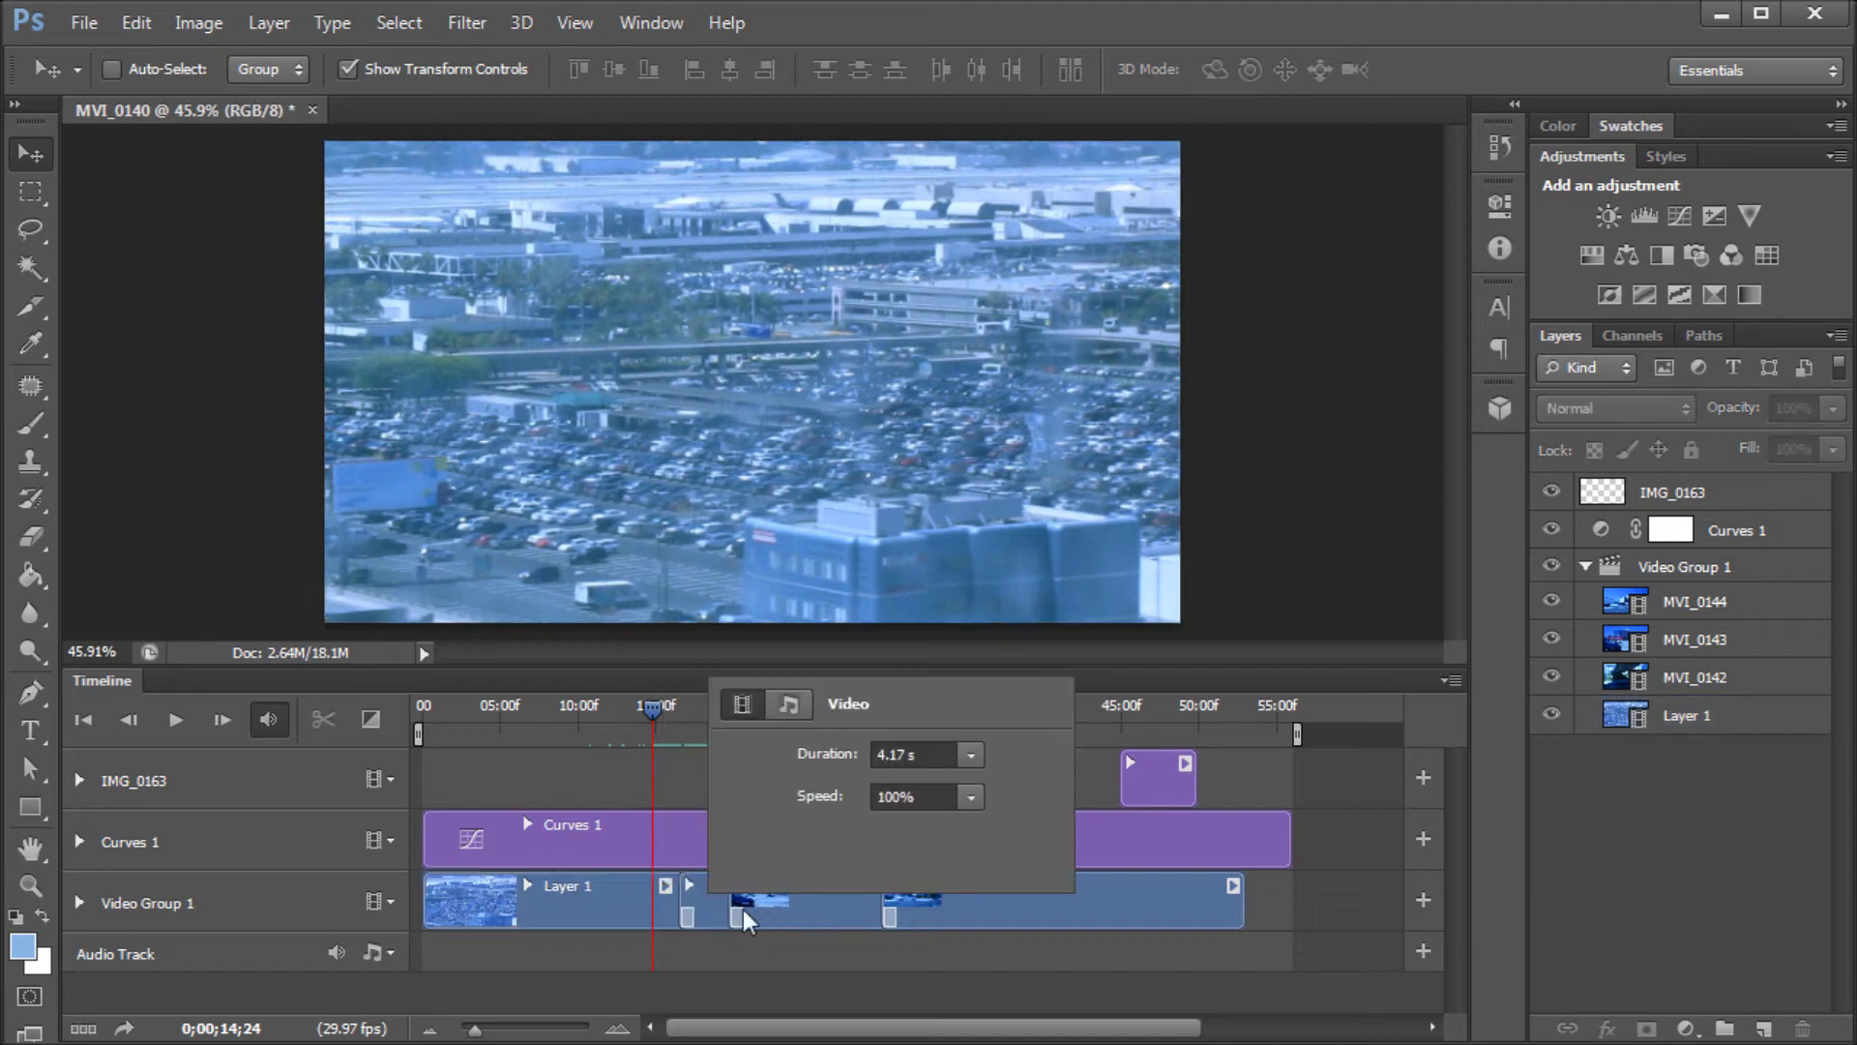
pyautogui.click(722, 920)
pyautogui.rightClick(716, 886)
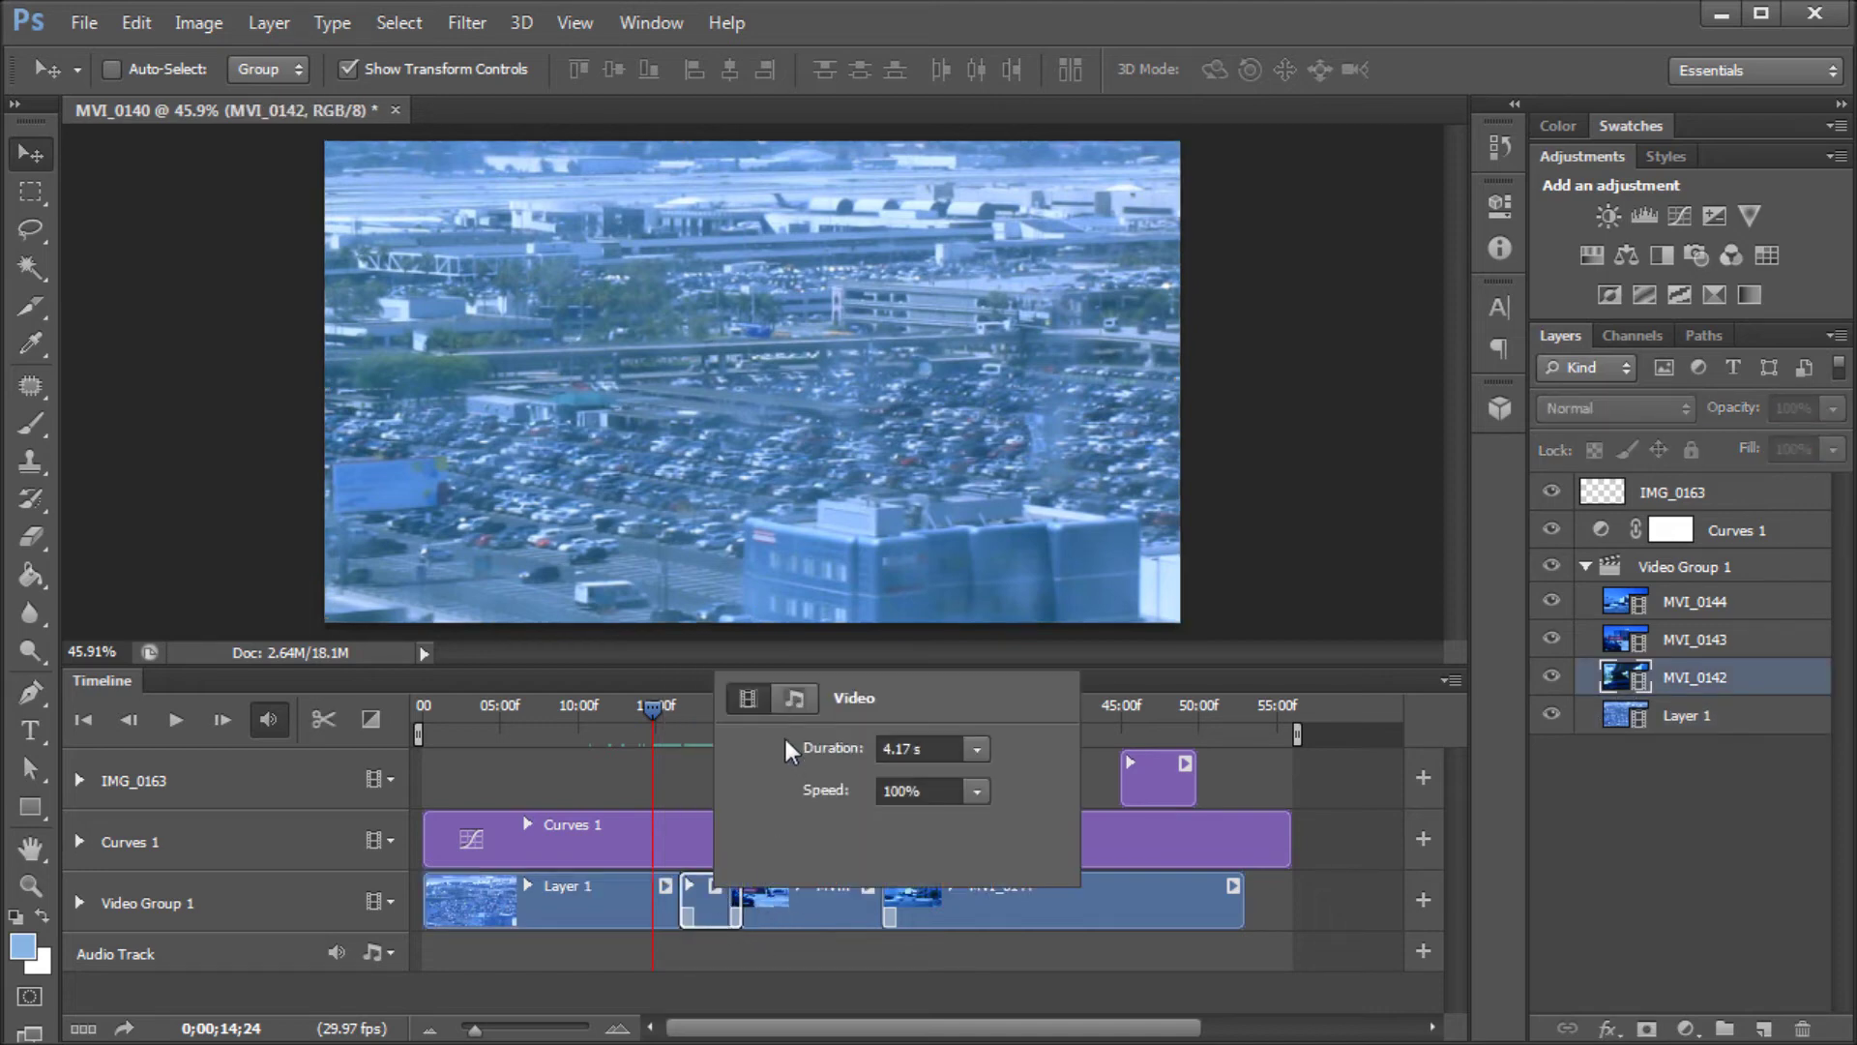
pyautogui.click(794, 698)
pyautogui.click(832, 895)
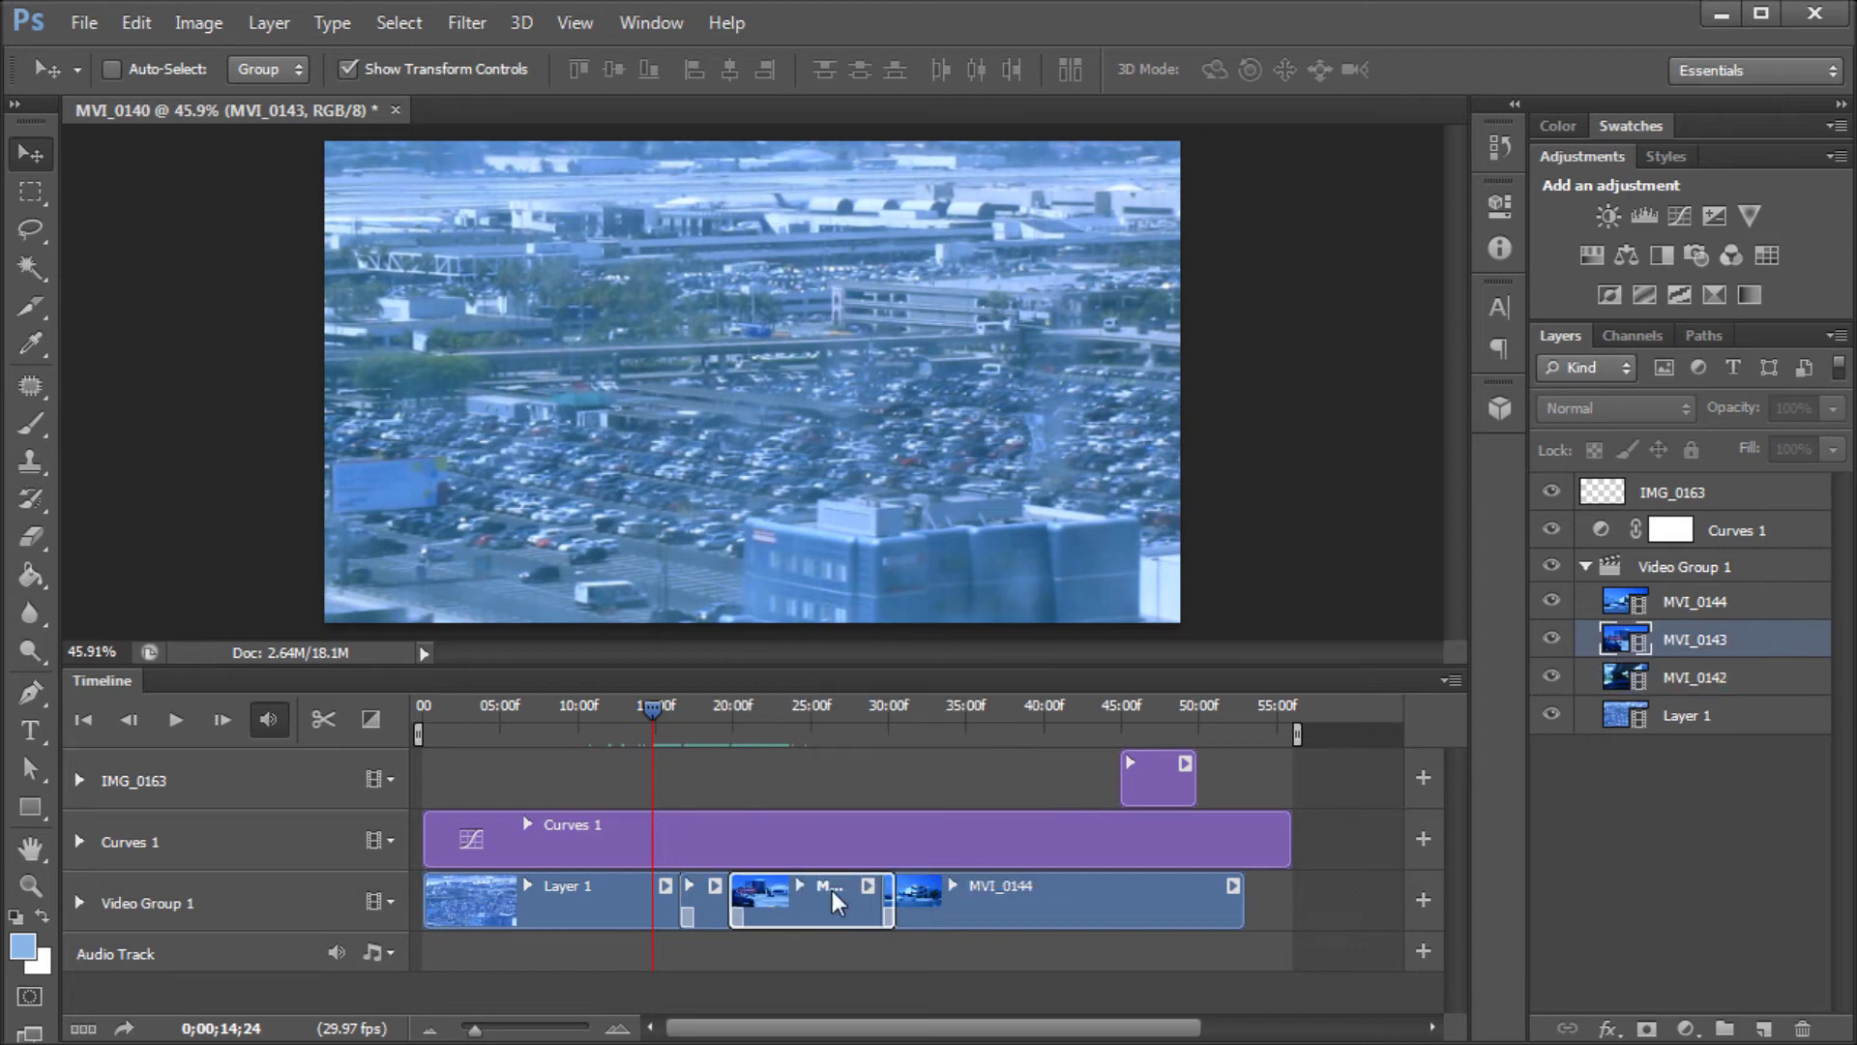
pyautogui.click(867, 887)
pyautogui.click(938, 702)
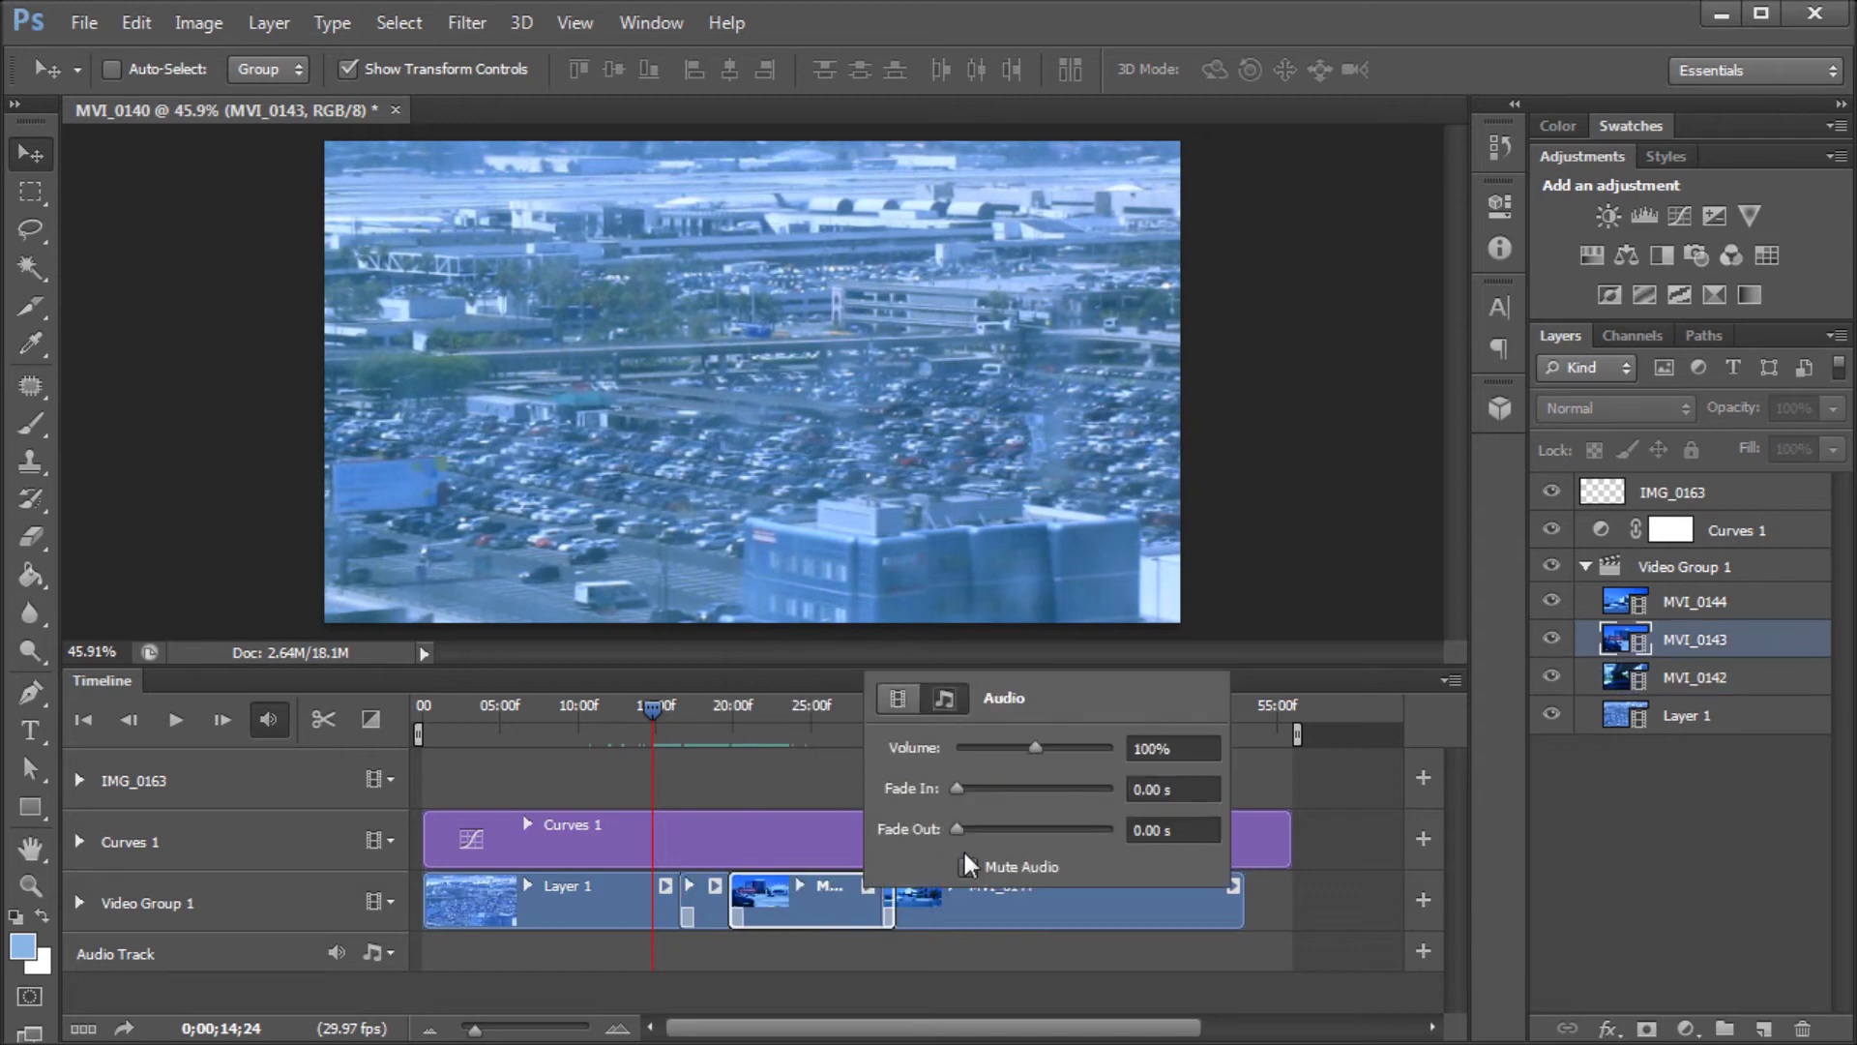
# - Turn on Mute Audio for the MVI_0144 clip
pyautogui.click(1054, 914)
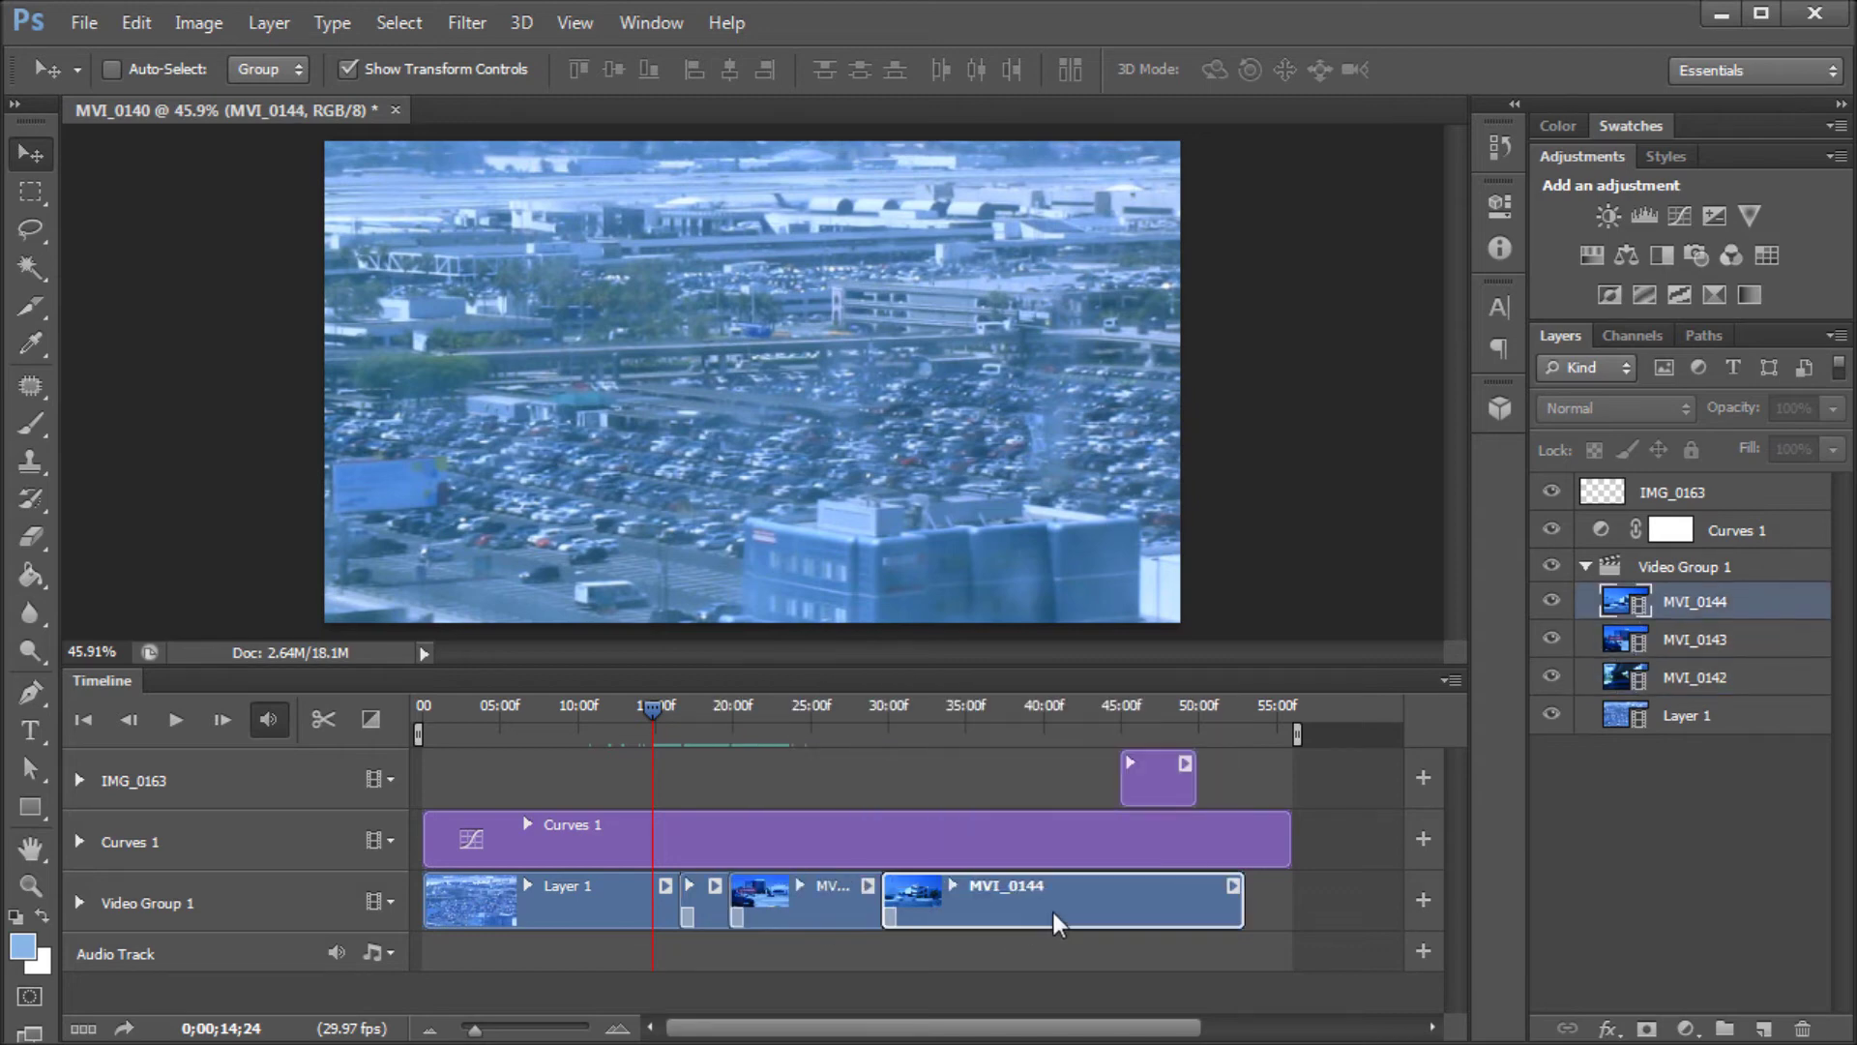
pyautogui.click(1233, 886)
pyautogui.click(1311, 694)
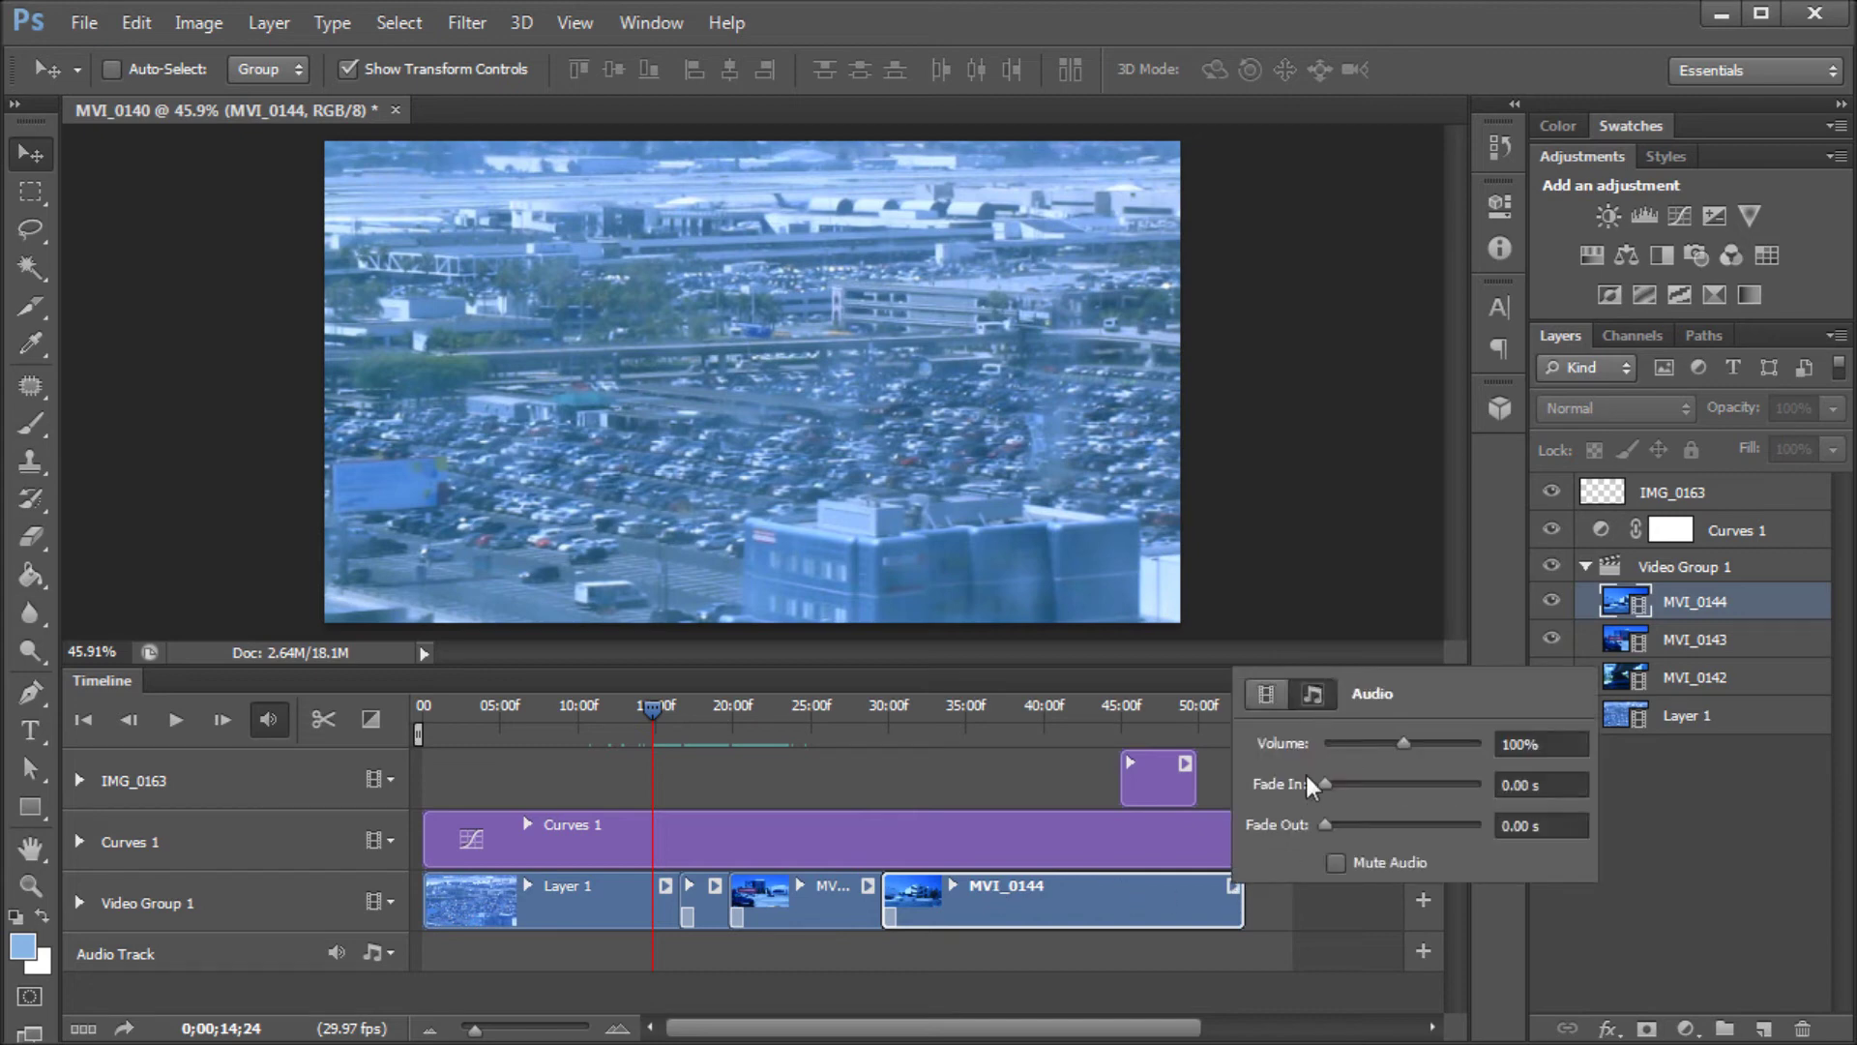
pyautogui.click(1336, 861)
pyautogui.click(1046, 961)
# - Zoom the timeline in to widen the clips and scrub between about 10 and 20 seconds
pyautogui.moveTo(491, 1035); pyautogui.dragTo(477, 1035)
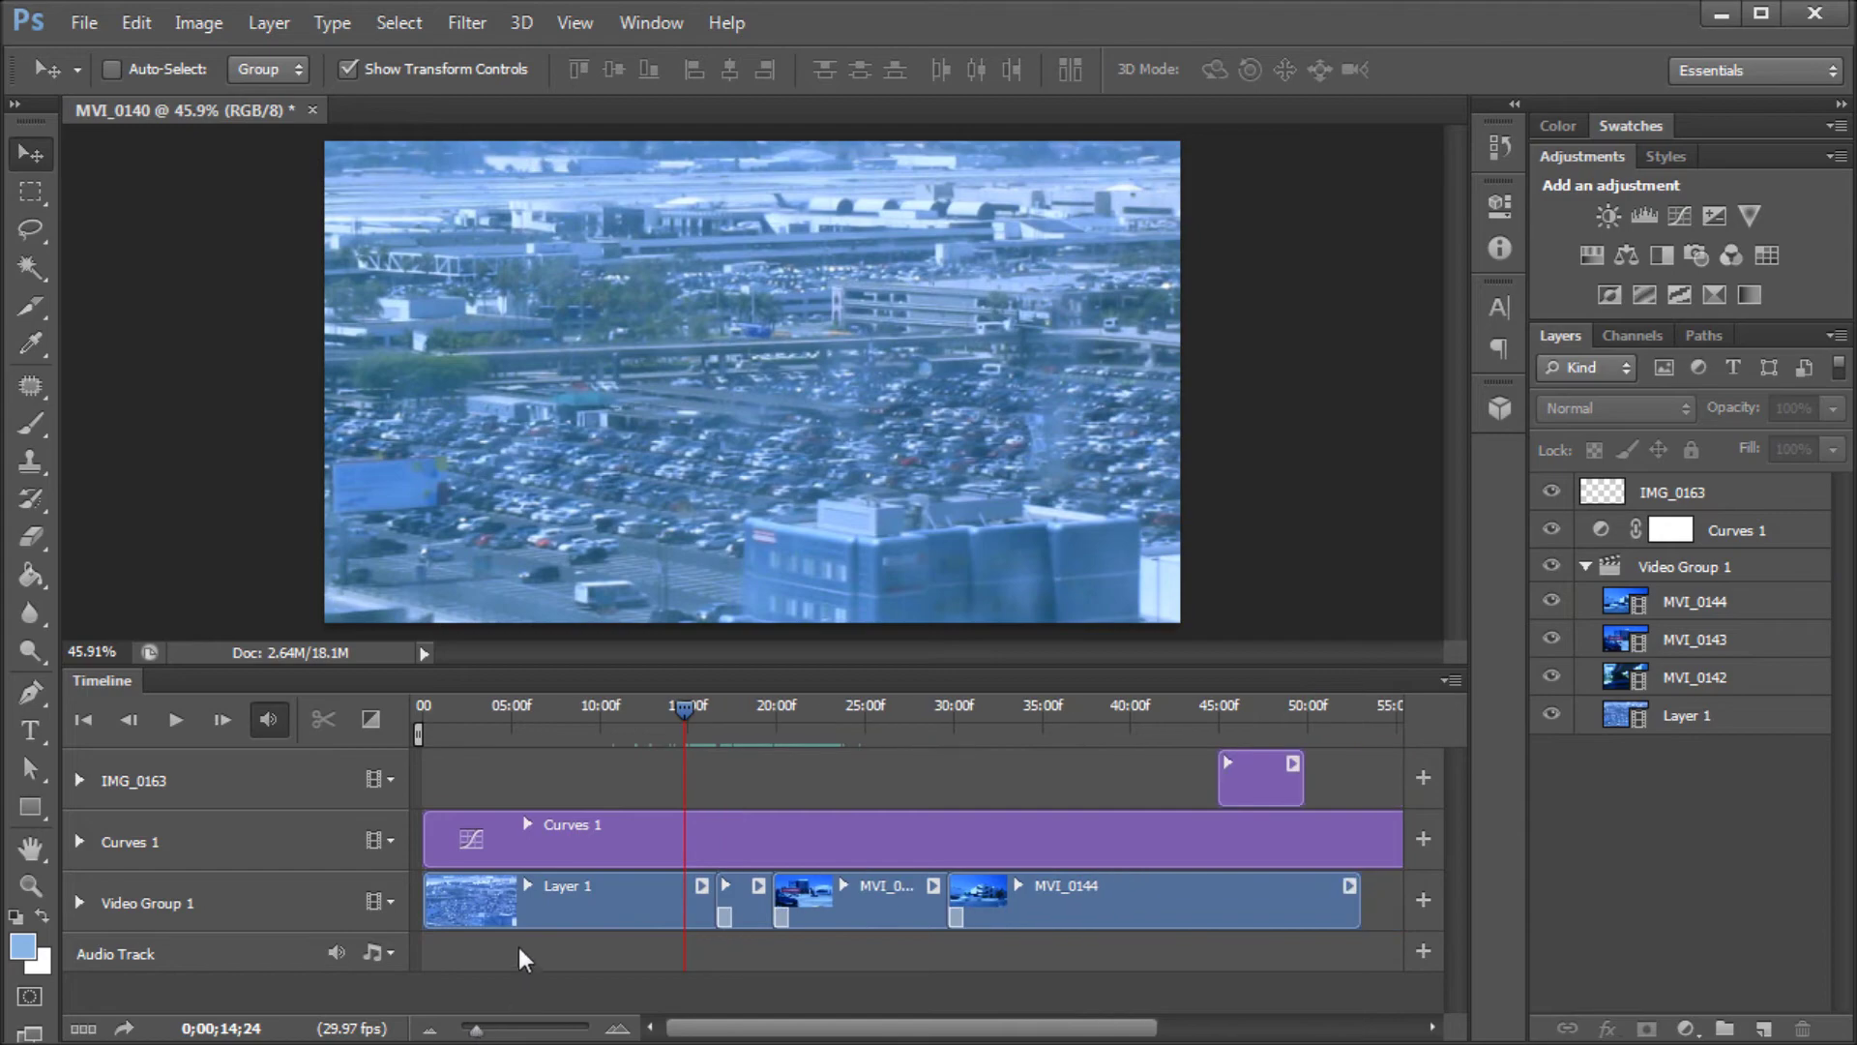
pyautogui.moveTo(689, 710)
pyautogui.mouseDown()
pyautogui.moveTo(731, 716)
pyautogui.moveTo(710, 724)
pyautogui.mouseUp()
pyautogui.moveTo(476, 1029)
pyautogui.mouseDown()
pyautogui.moveTo(533, 1035)
pyautogui.moveTo(475, 1033)
pyautogui.mouseUp()
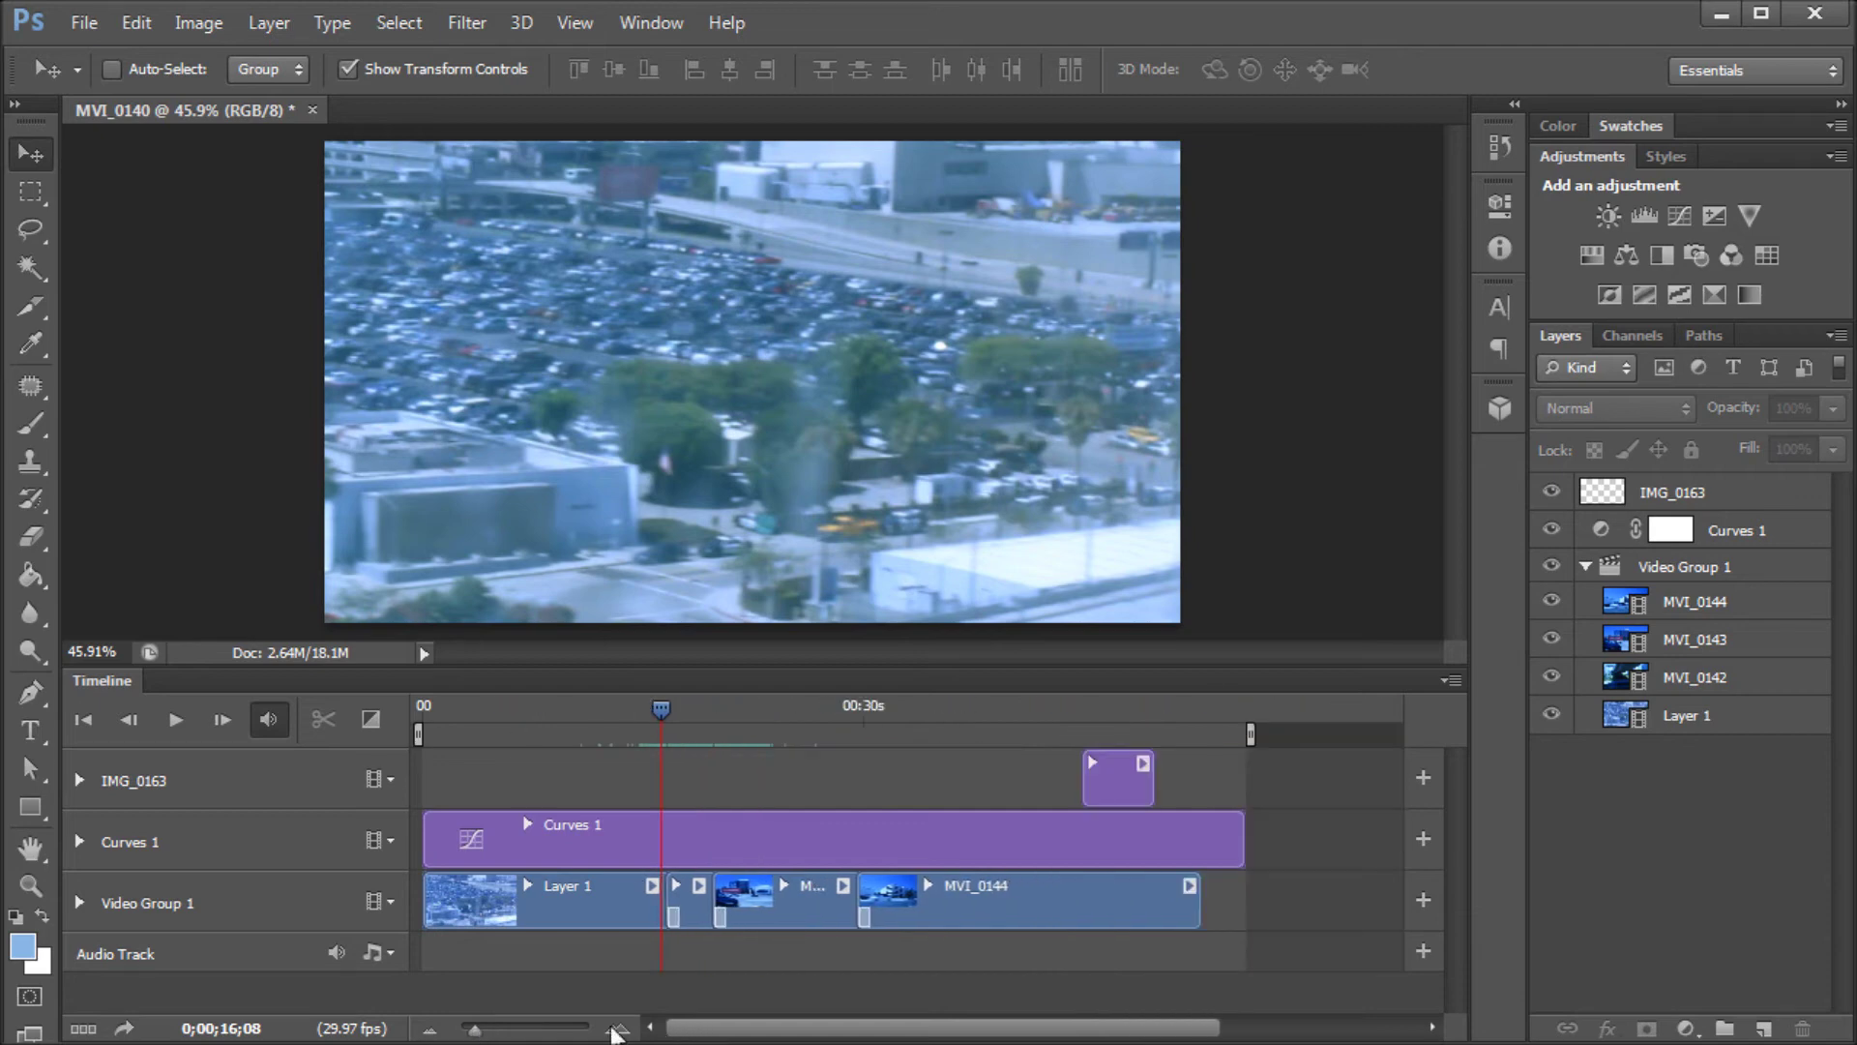
pyautogui.click(479, 1033)
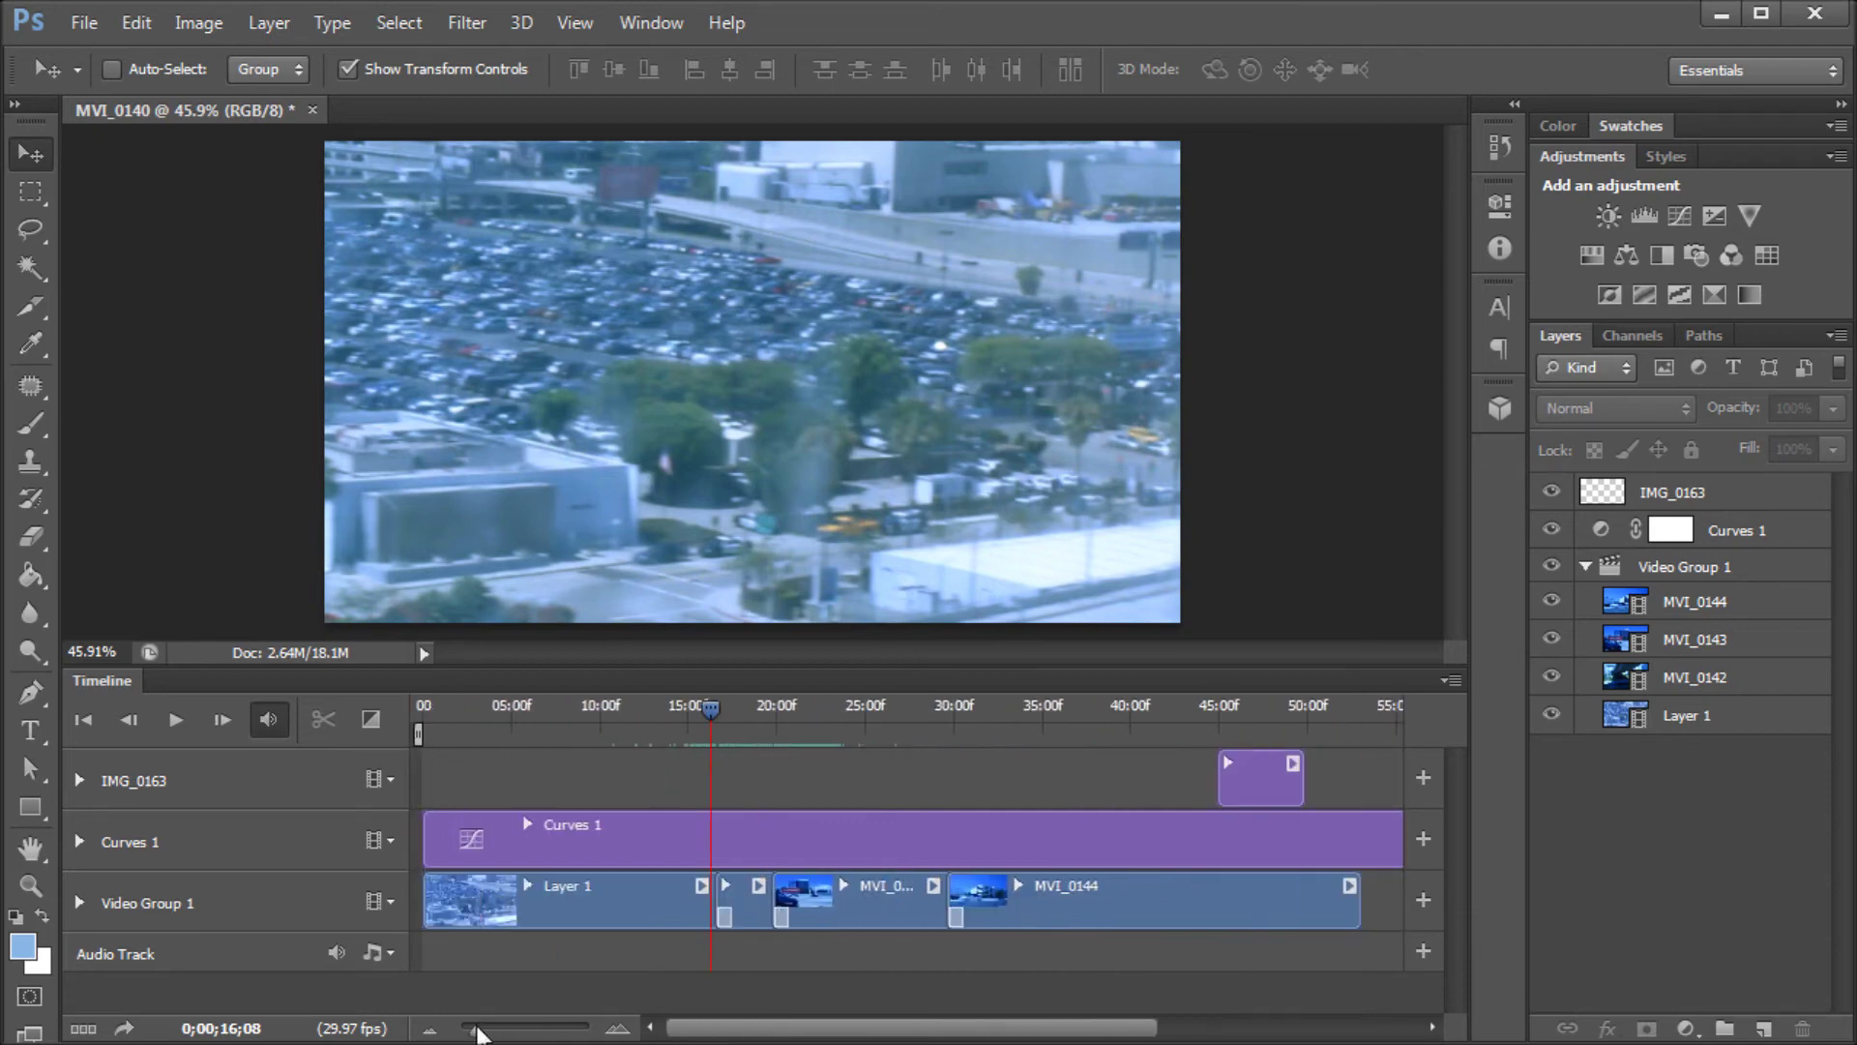
pyautogui.moveTo(479, 1033); pyautogui.dragTo(478, 1033)
pyautogui.moveTo(746, 735)
pyautogui.mouseDown()
pyautogui.moveTo(478, 723)
pyautogui.moveTo(786, 727)
pyautogui.moveTo(713, 728)
pyautogui.moveTo(760, 732)
pyautogui.mouseUp()
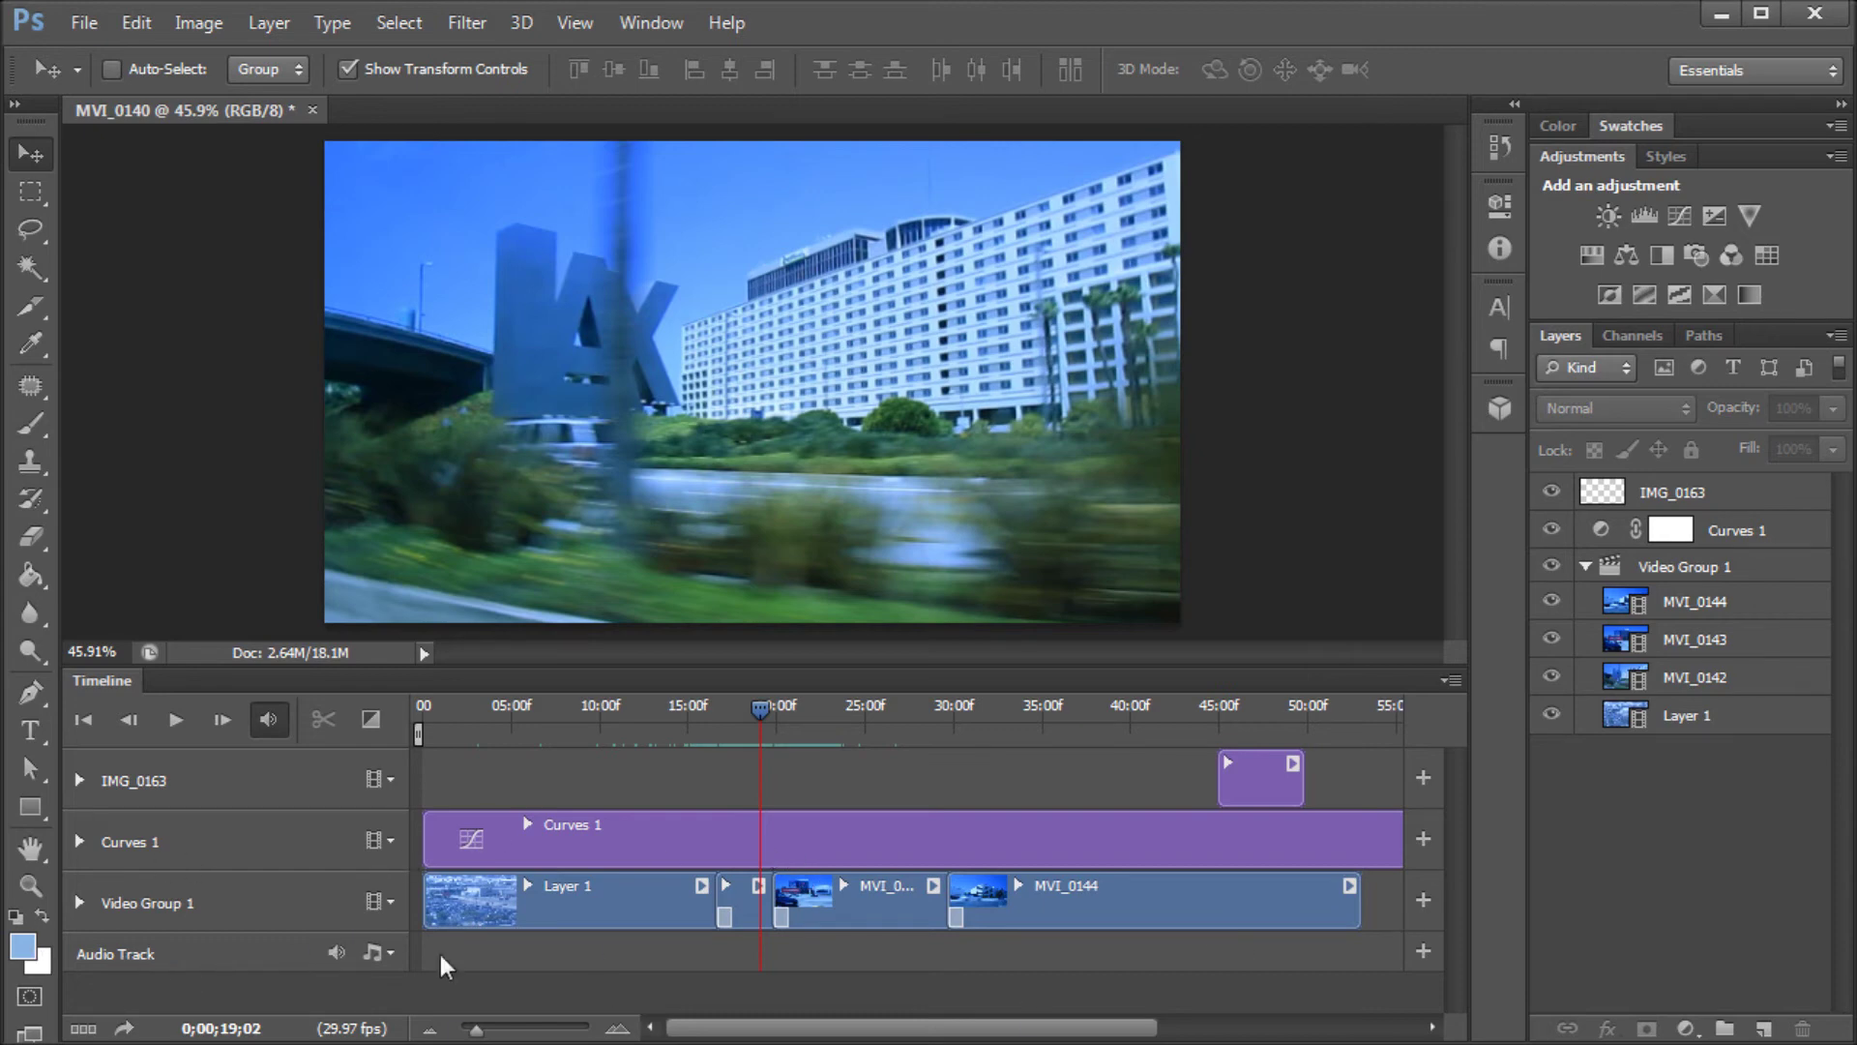
# - Add ChangeIt.mp3 to the Audio Track through the Add Audio Clips dialog
pyautogui.click(1424, 953)
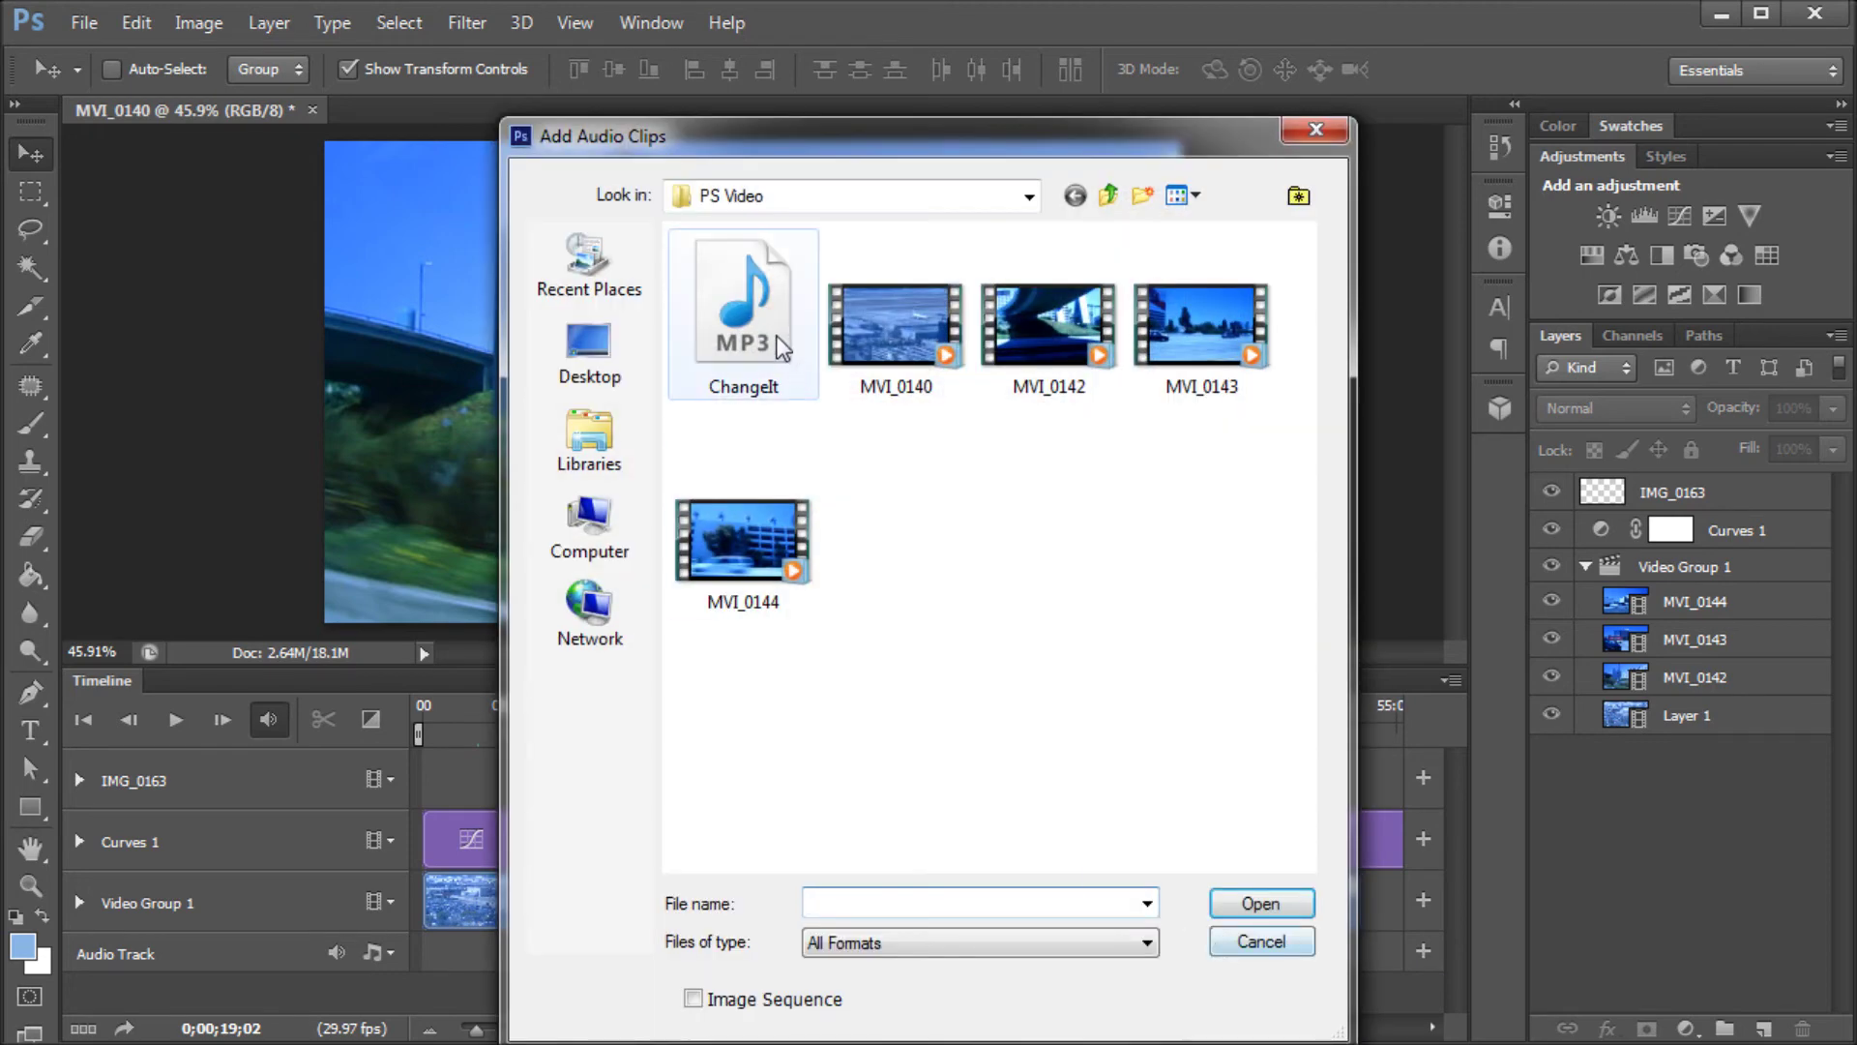
pyautogui.click(717, 288)
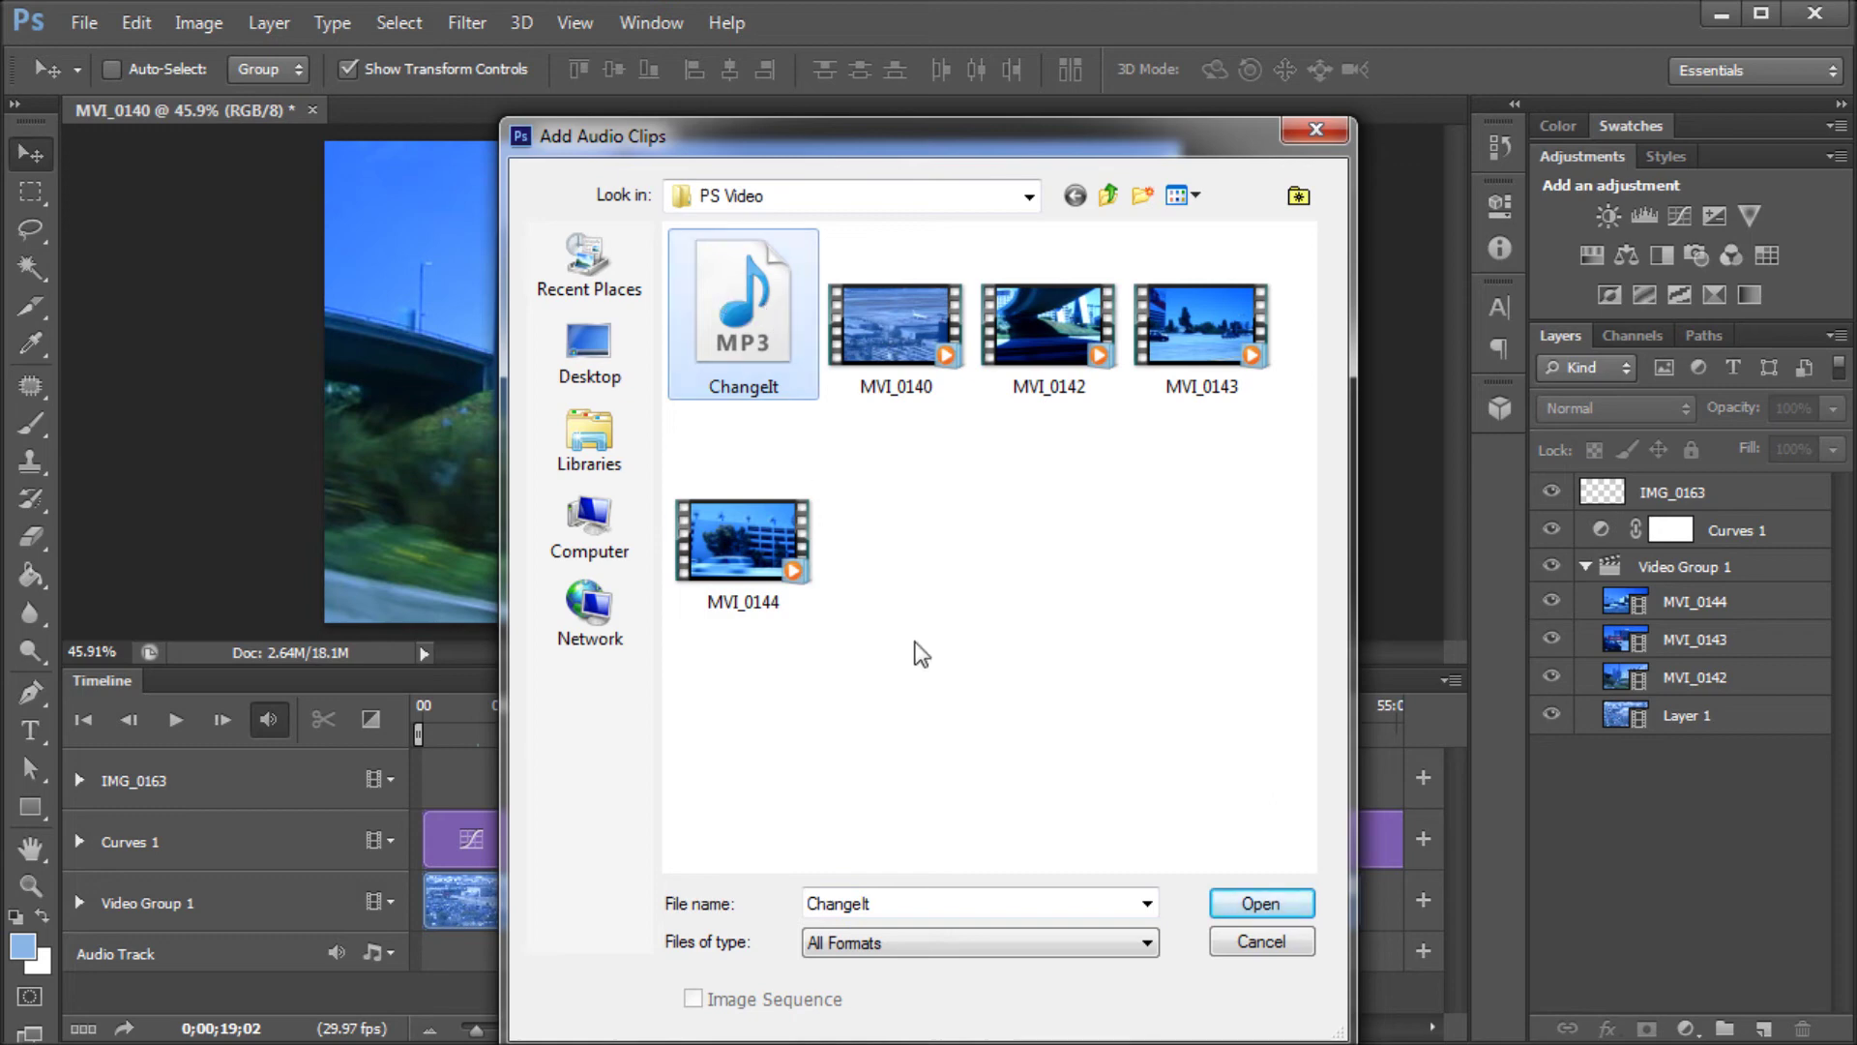
pyautogui.click(1234, 906)
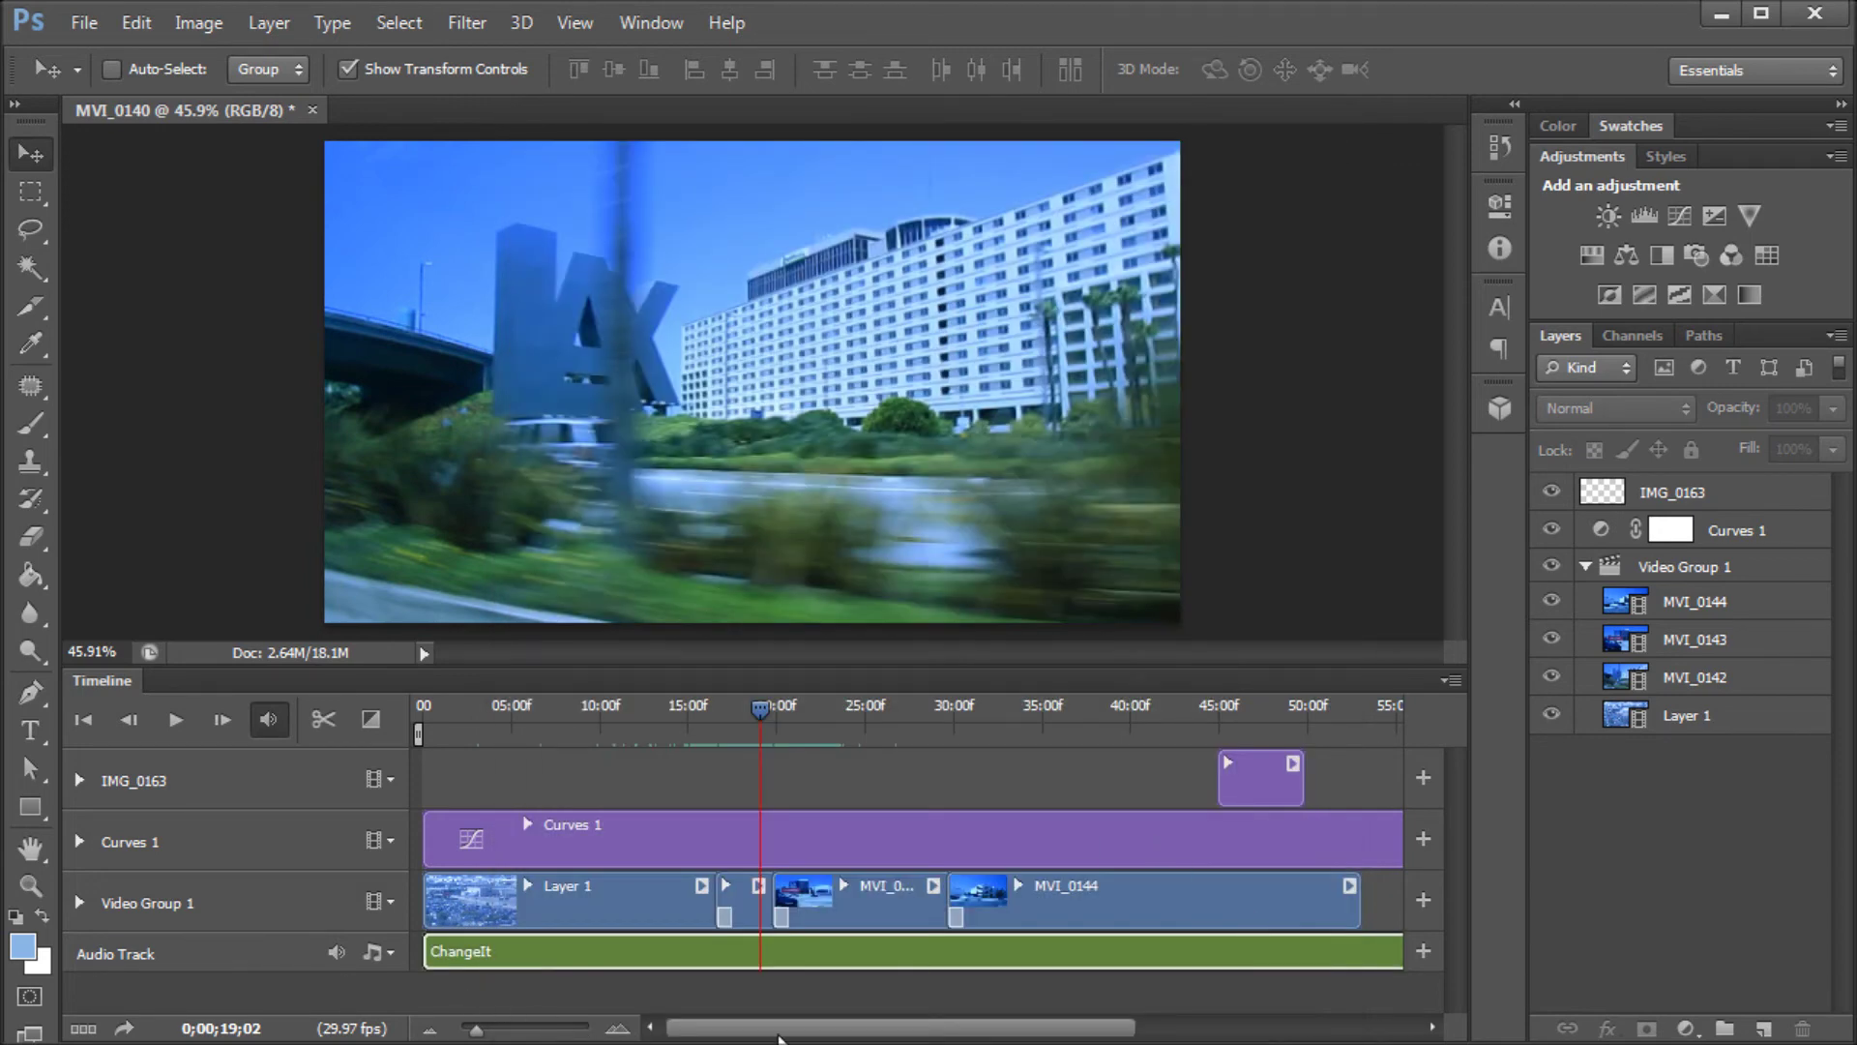
pyautogui.moveTo(779, 1032); pyautogui.dragTo(735, 1023)
# - Play briefly from about 10 seconds, then select Layer 1 and MVI_0142 and deselect
pyautogui.click(623, 719)
pyautogui.press('space')
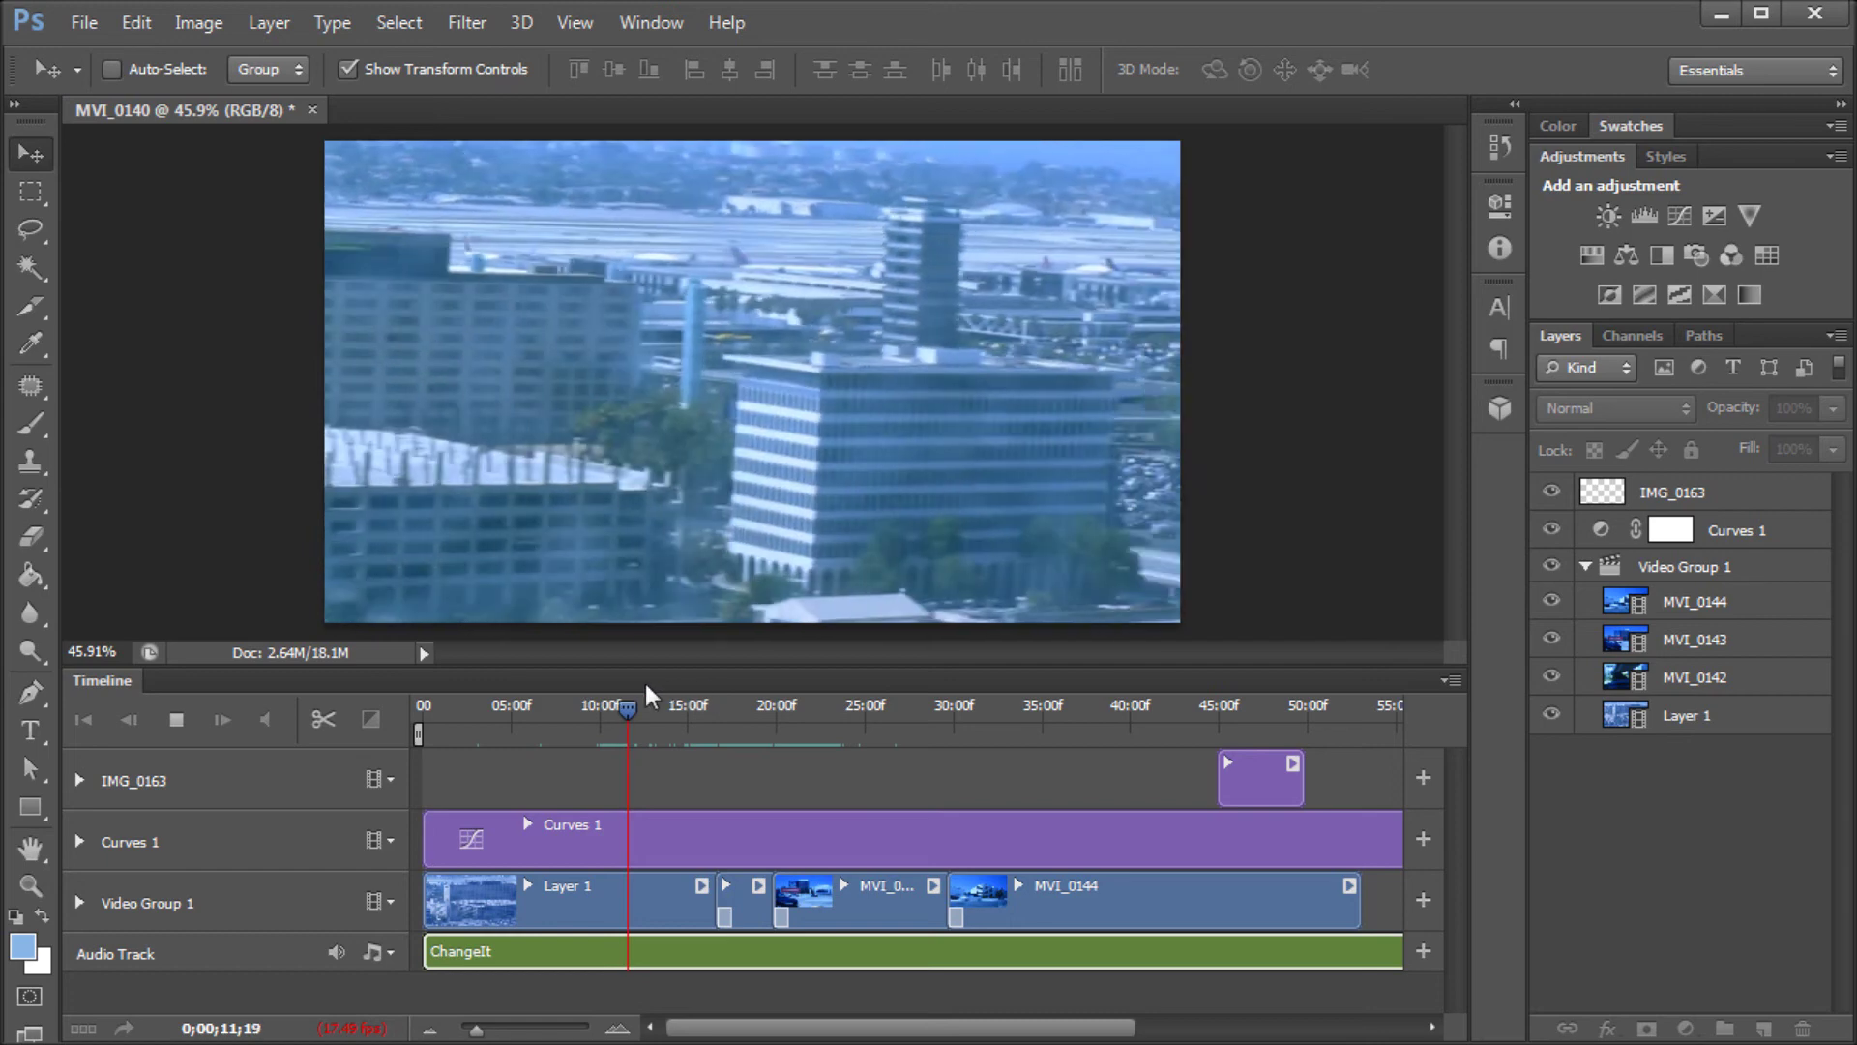
pyautogui.press('space')
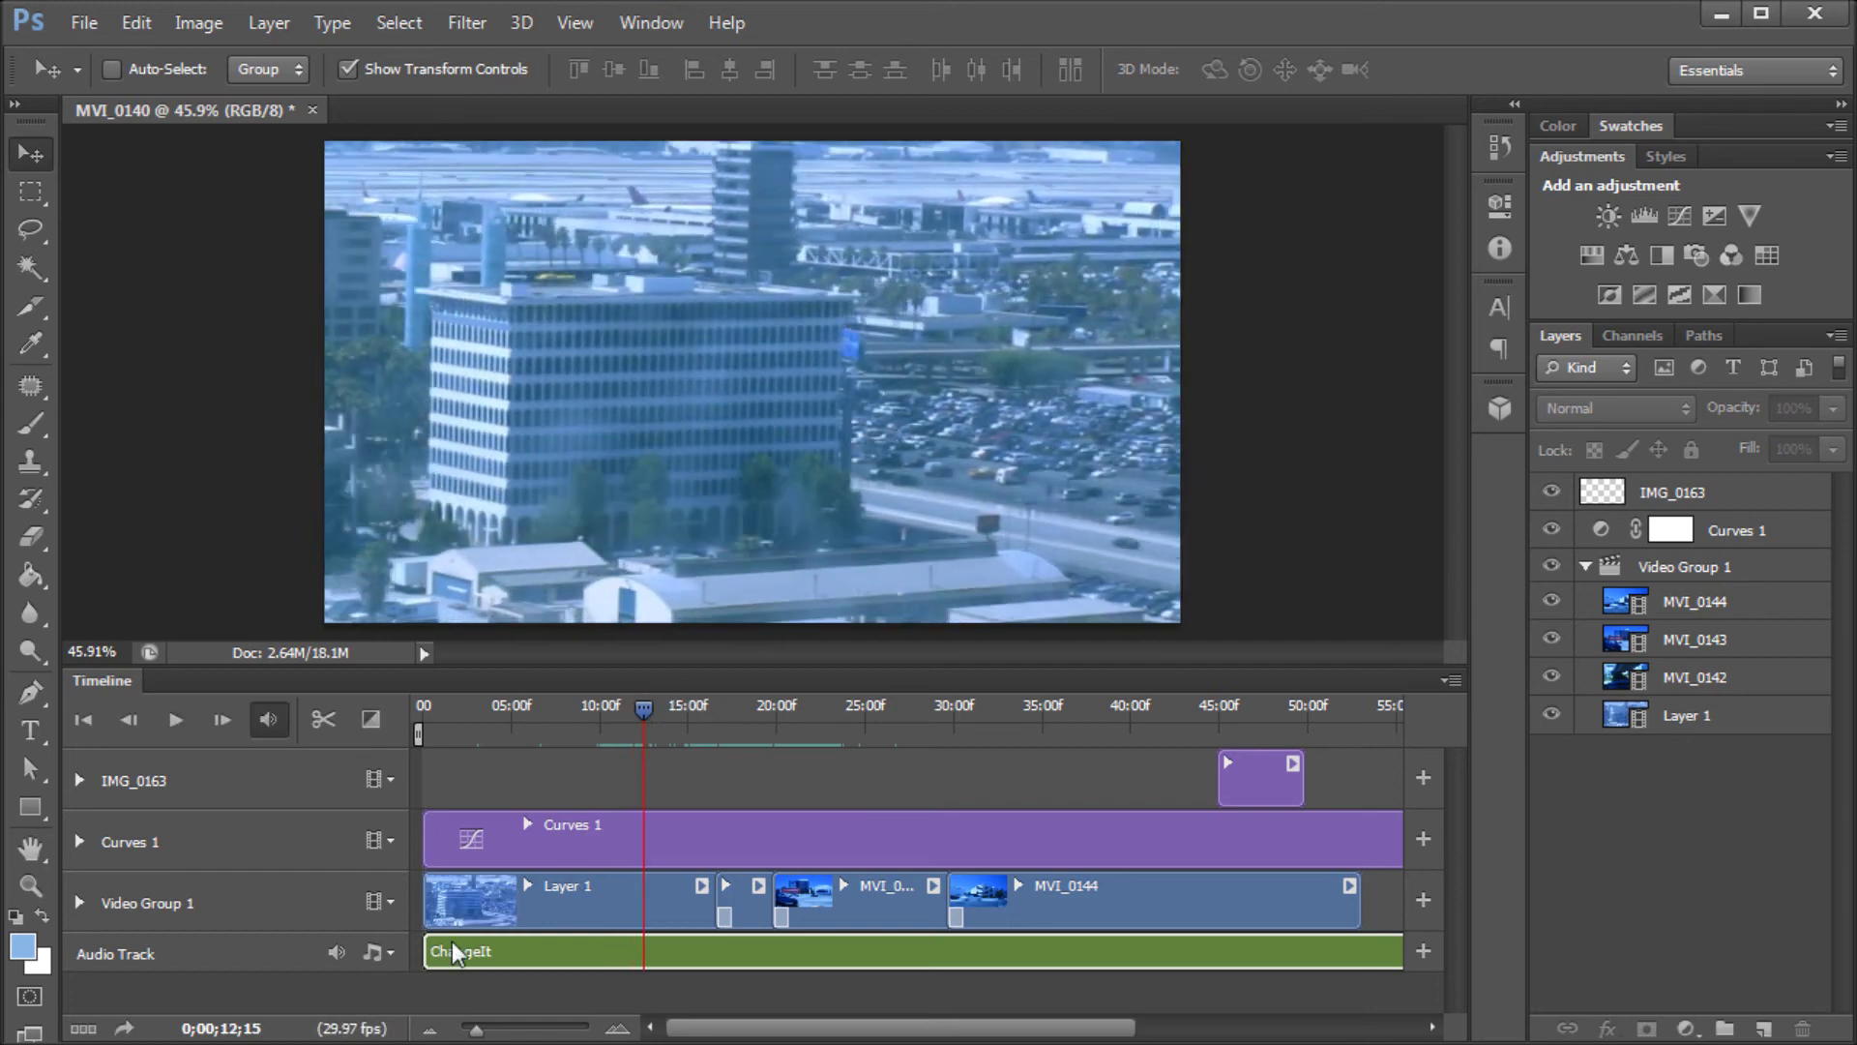
pyautogui.click(582, 899)
pyautogui.click(752, 904)
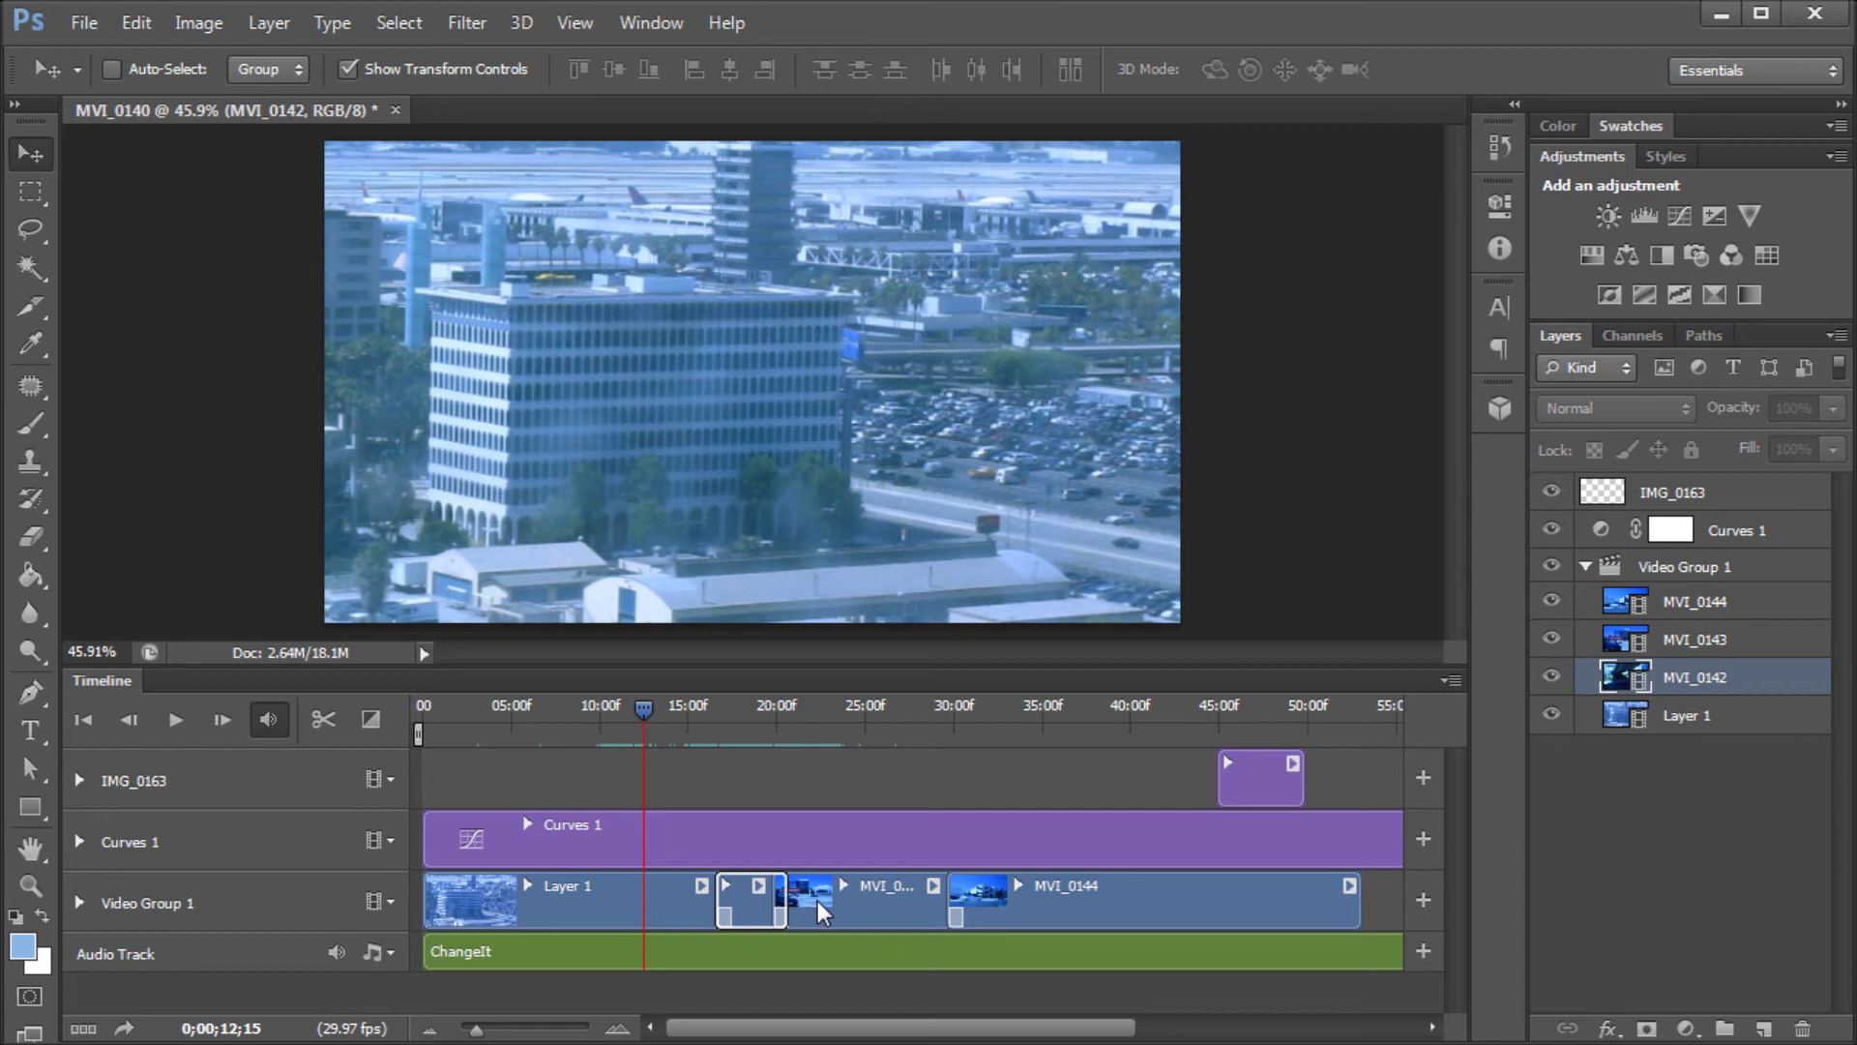
pyautogui.click(769, 954)
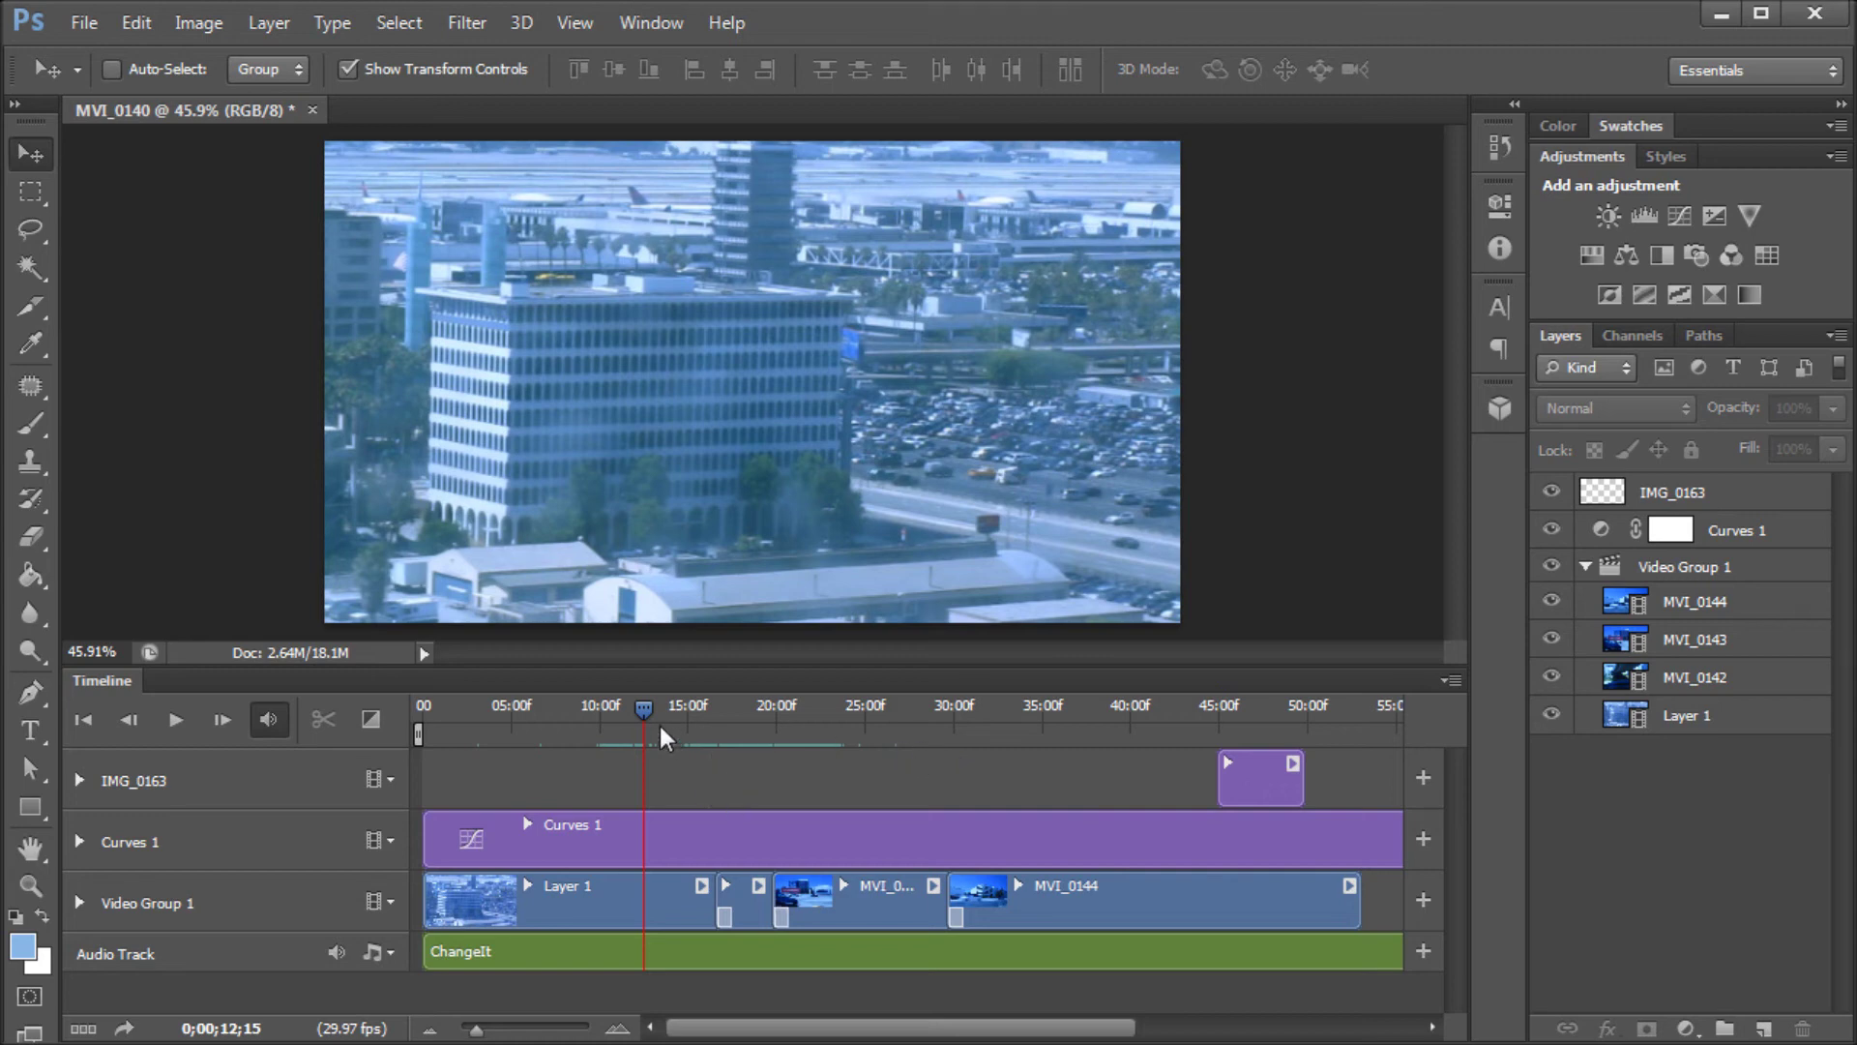
# - Scrub back and forth between about 18 and 20 seconds to inspect the transition
pyautogui.moveTo(690, 712); pyautogui.dragTo(768, 716)
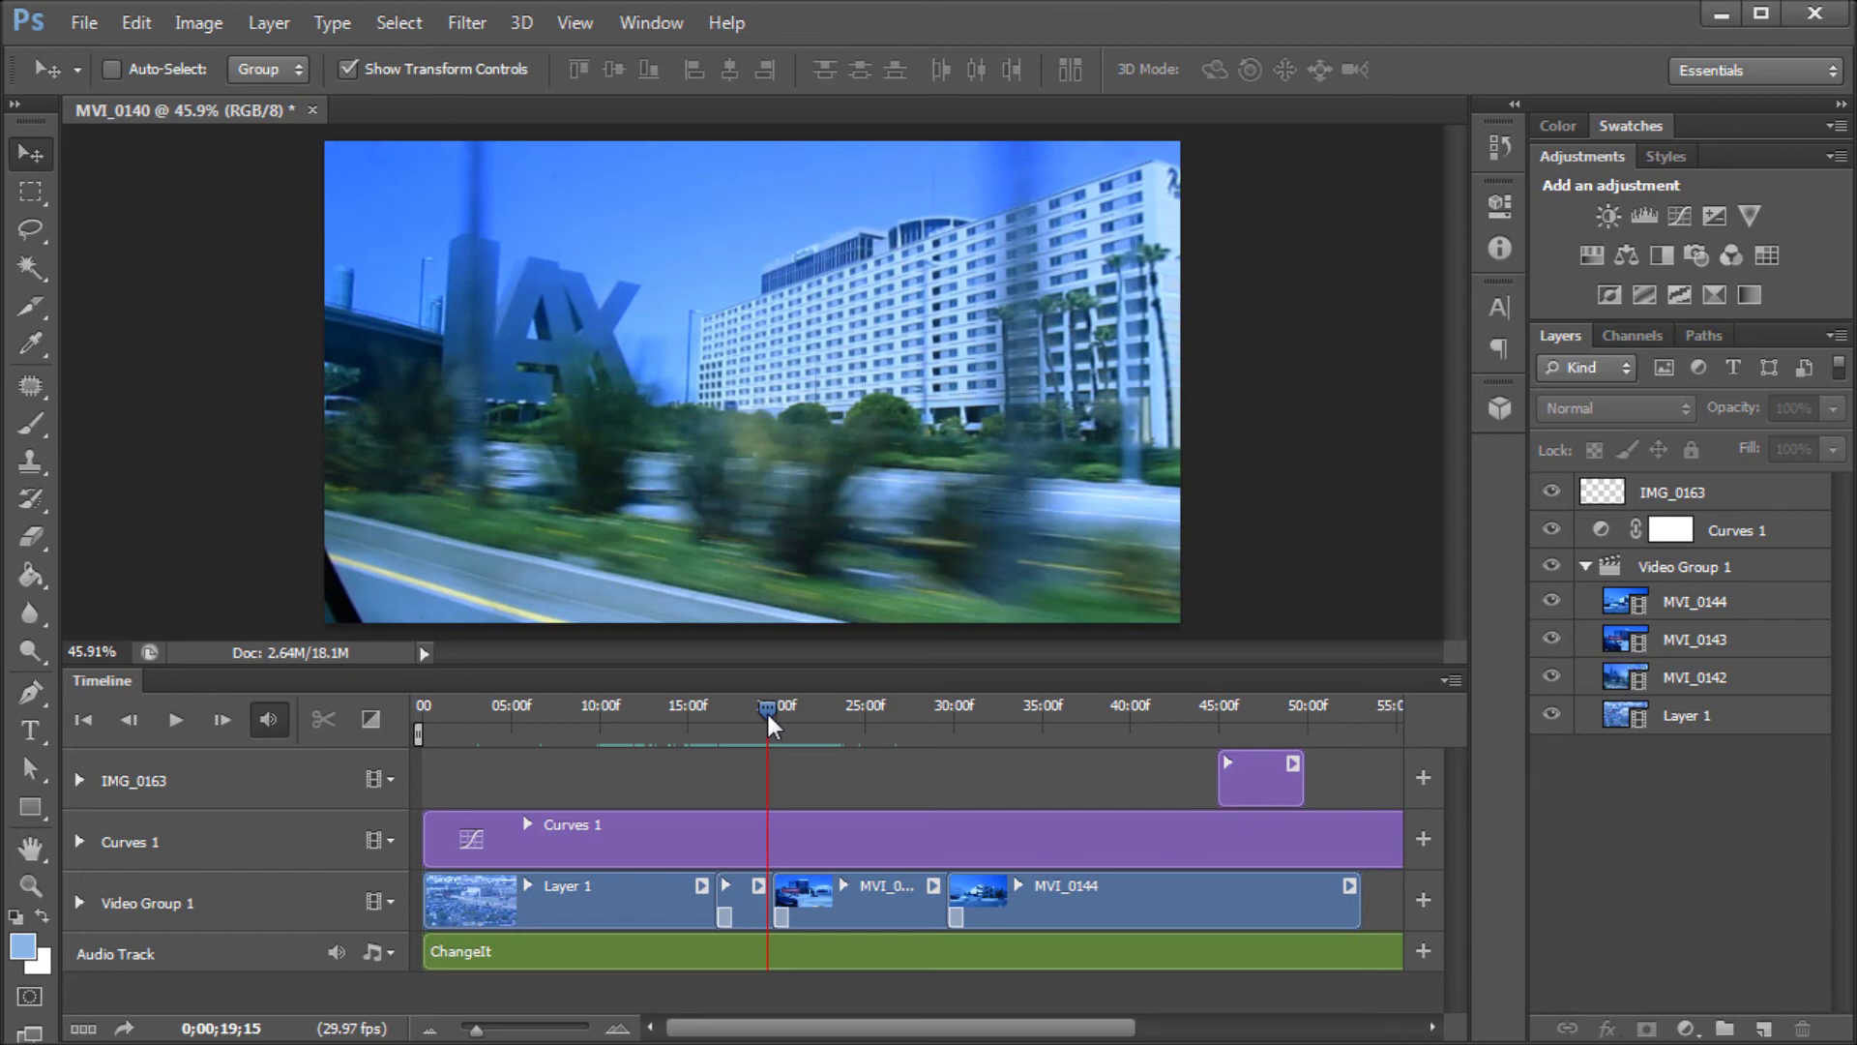
pyautogui.moveTo(764, 714)
pyautogui.moveTo(763, 710)
pyautogui.mouseDown()
pyautogui.moveTo(838, 720)
pyautogui.moveTo(728, 716)
pyautogui.moveTo(763, 712)
pyautogui.mouseUp()
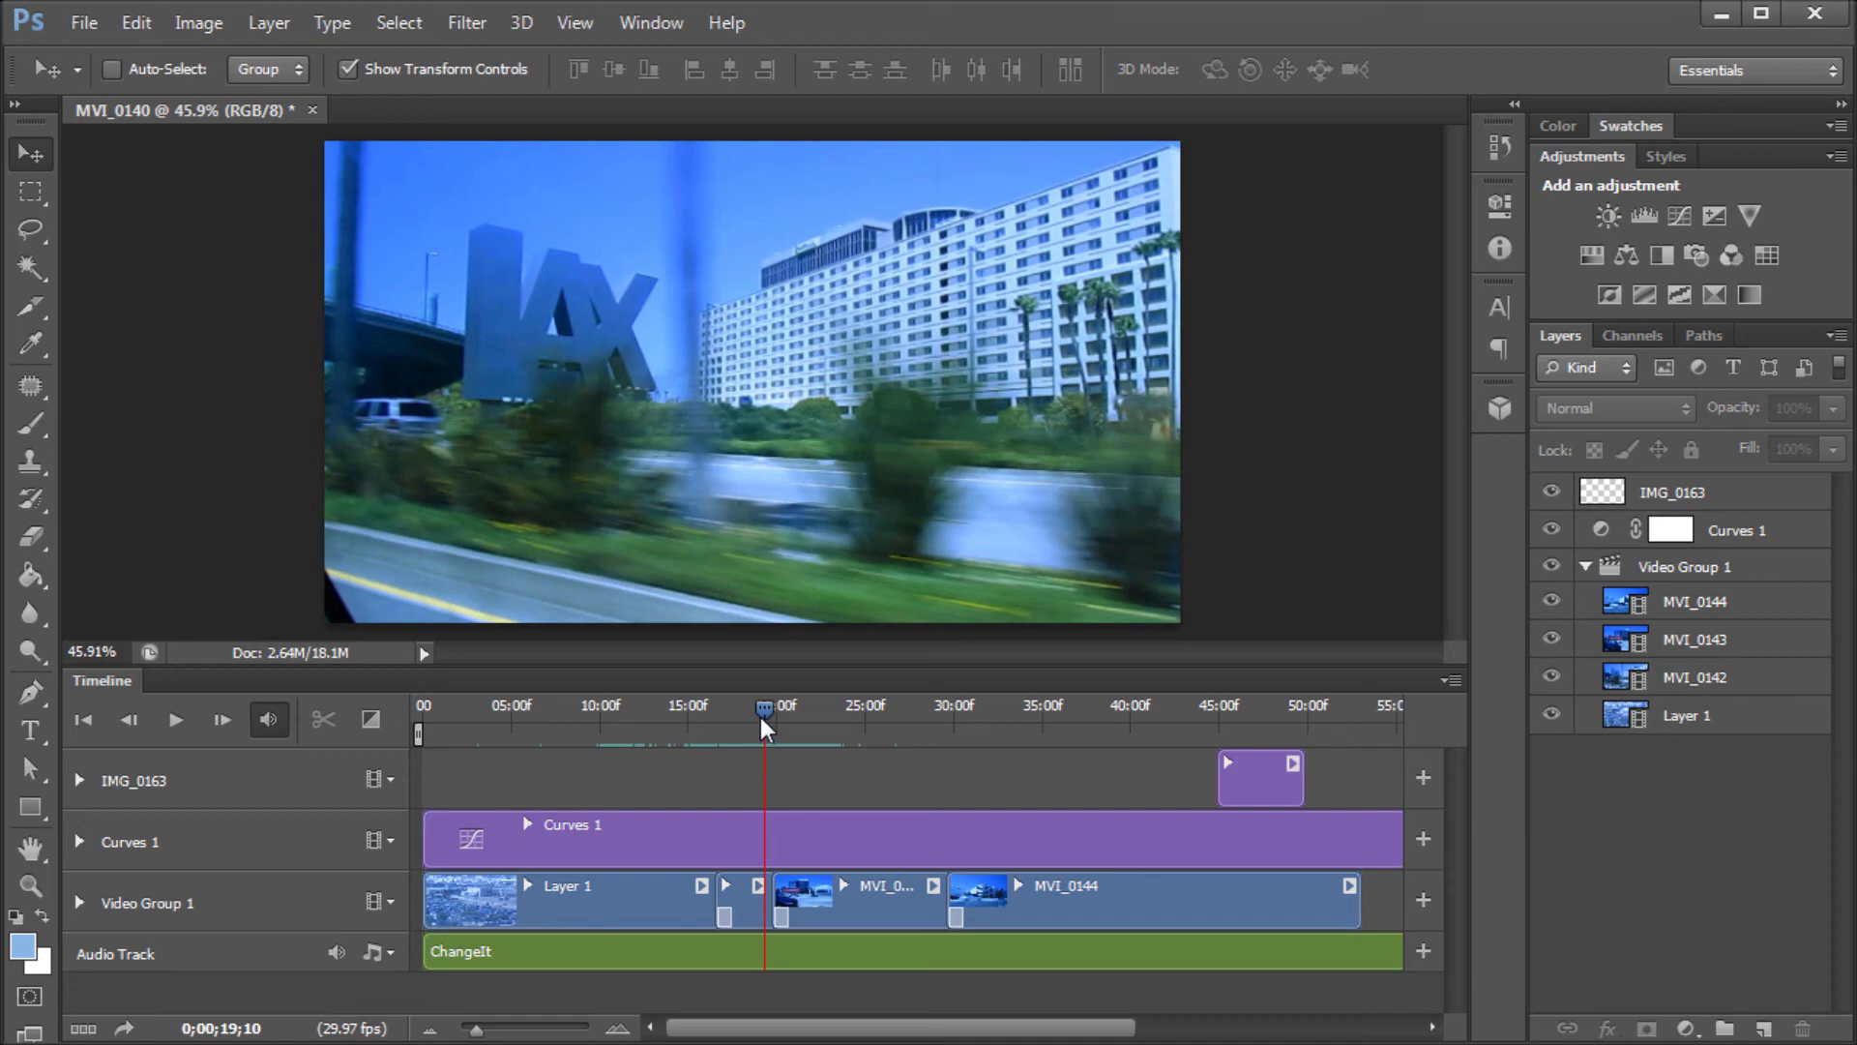
pyautogui.moveTo(762, 719)
pyautogui.mouseDown()
pyautogui.moveTo(723, 716)
pyautogui.moveTo(769, 716)
pyautogui.moveTo(737, 726)
pyautogui.moveTo(772, 740)
pyautogui.mouseUp()
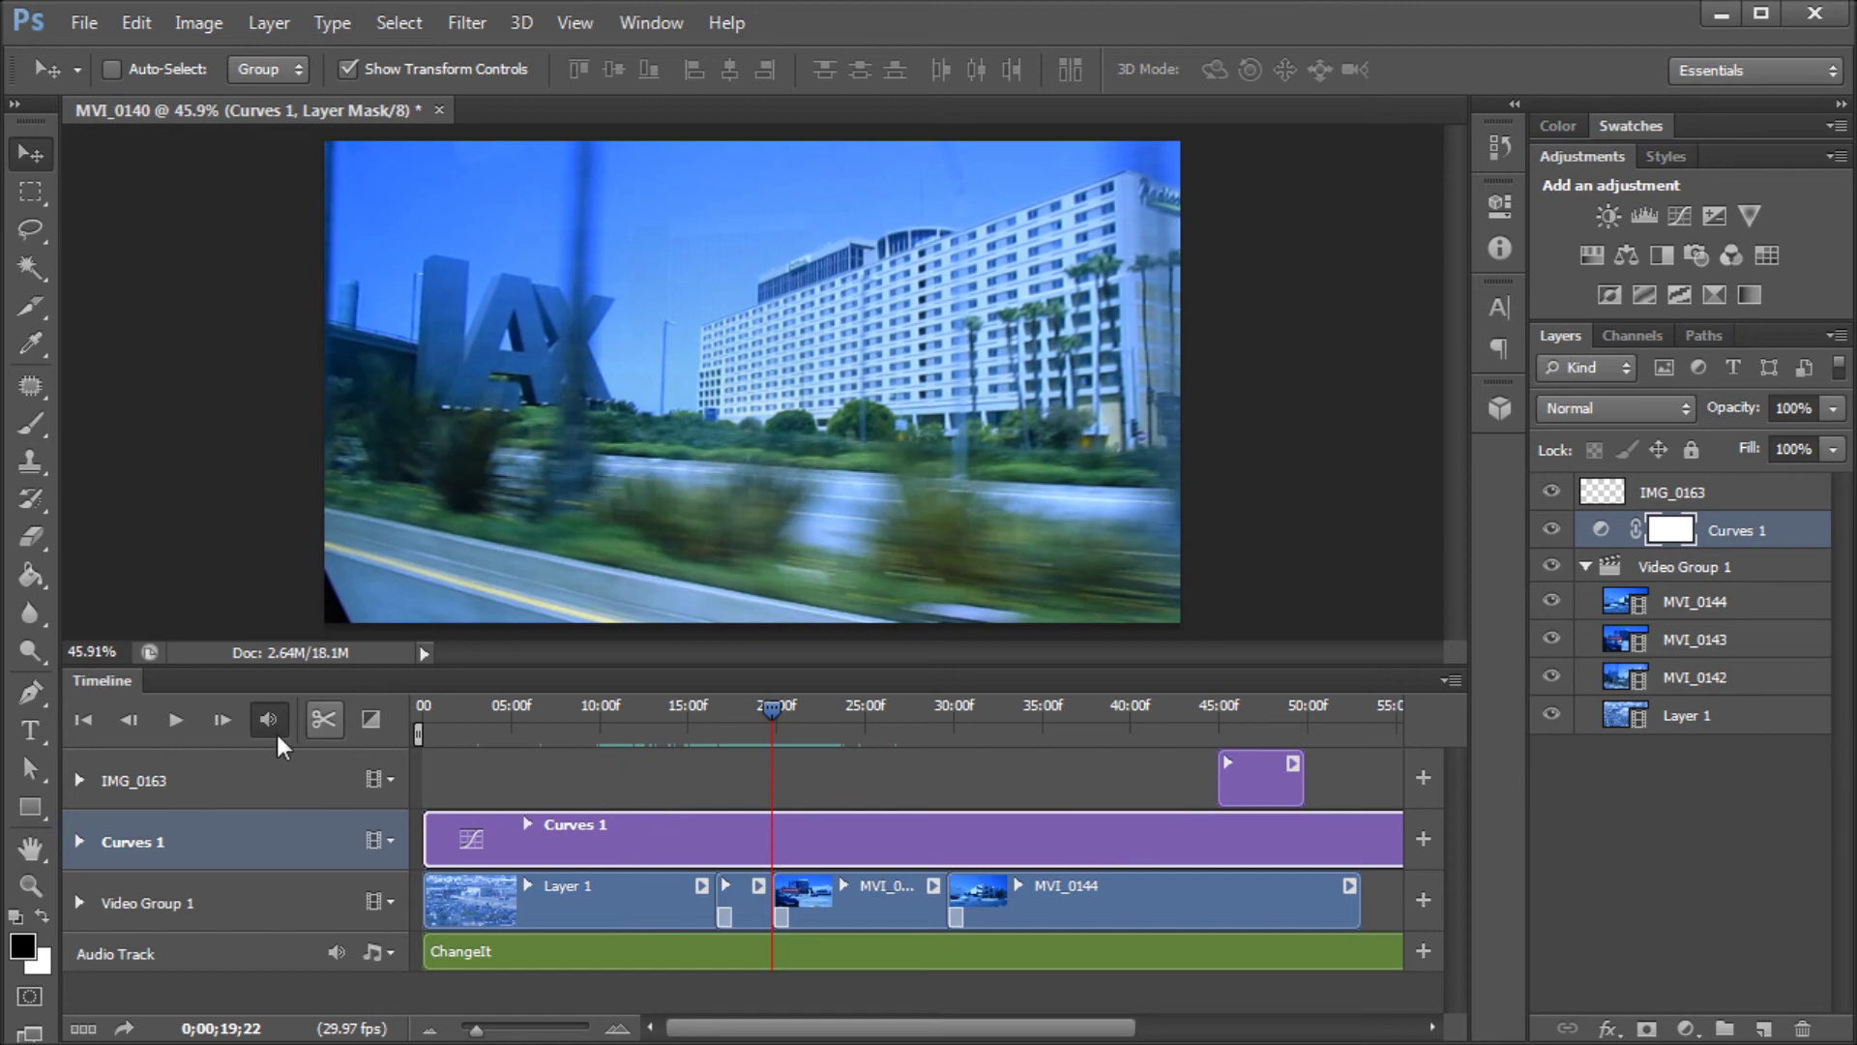
pyautogui.click(1451, 682)
# - Float the Timeline panel and open Render Video from its flyout menu
pyautogui.click(1447, 684)
pyautogui.click(1449, 682)
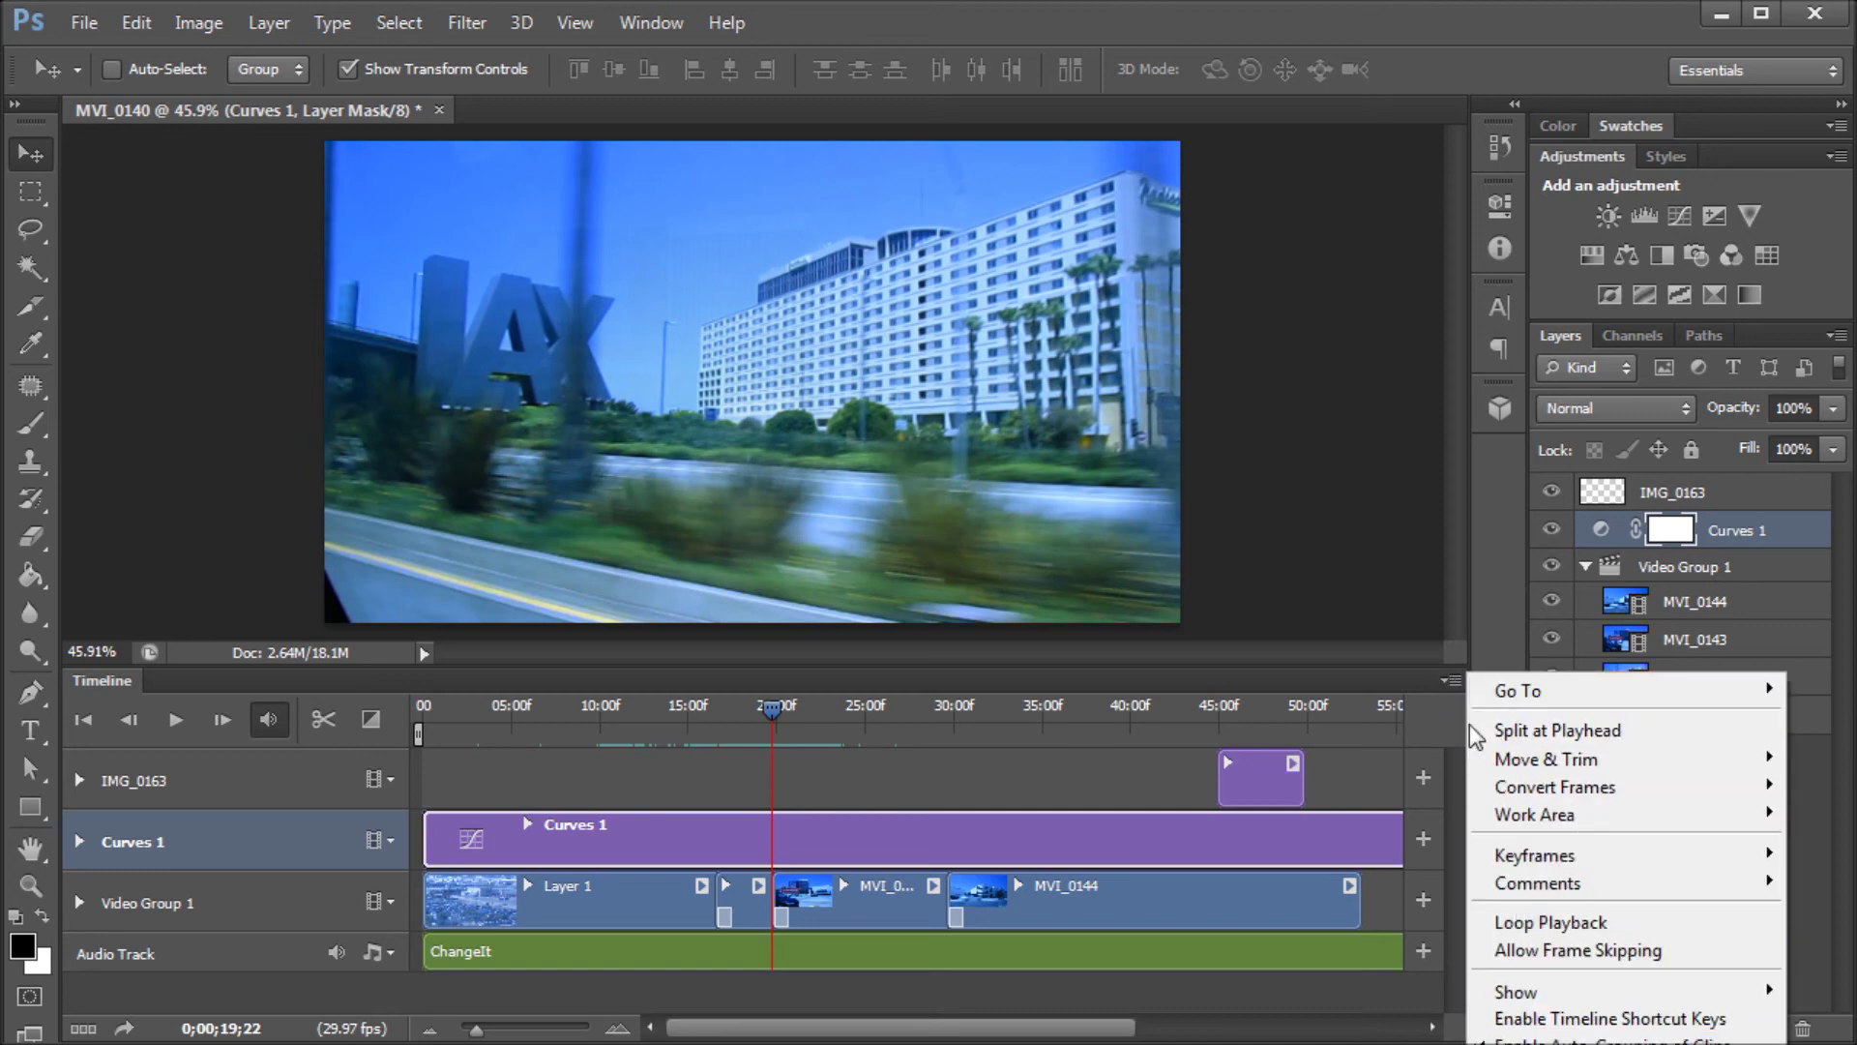
pyautogui.click(1333, 691)
pyautogui.moveTo(1333, 691); pyautogui.dragTo(1161, 279)
pyautogui.moveTo(537, 190); pyautogui.dragTo(625, 60)
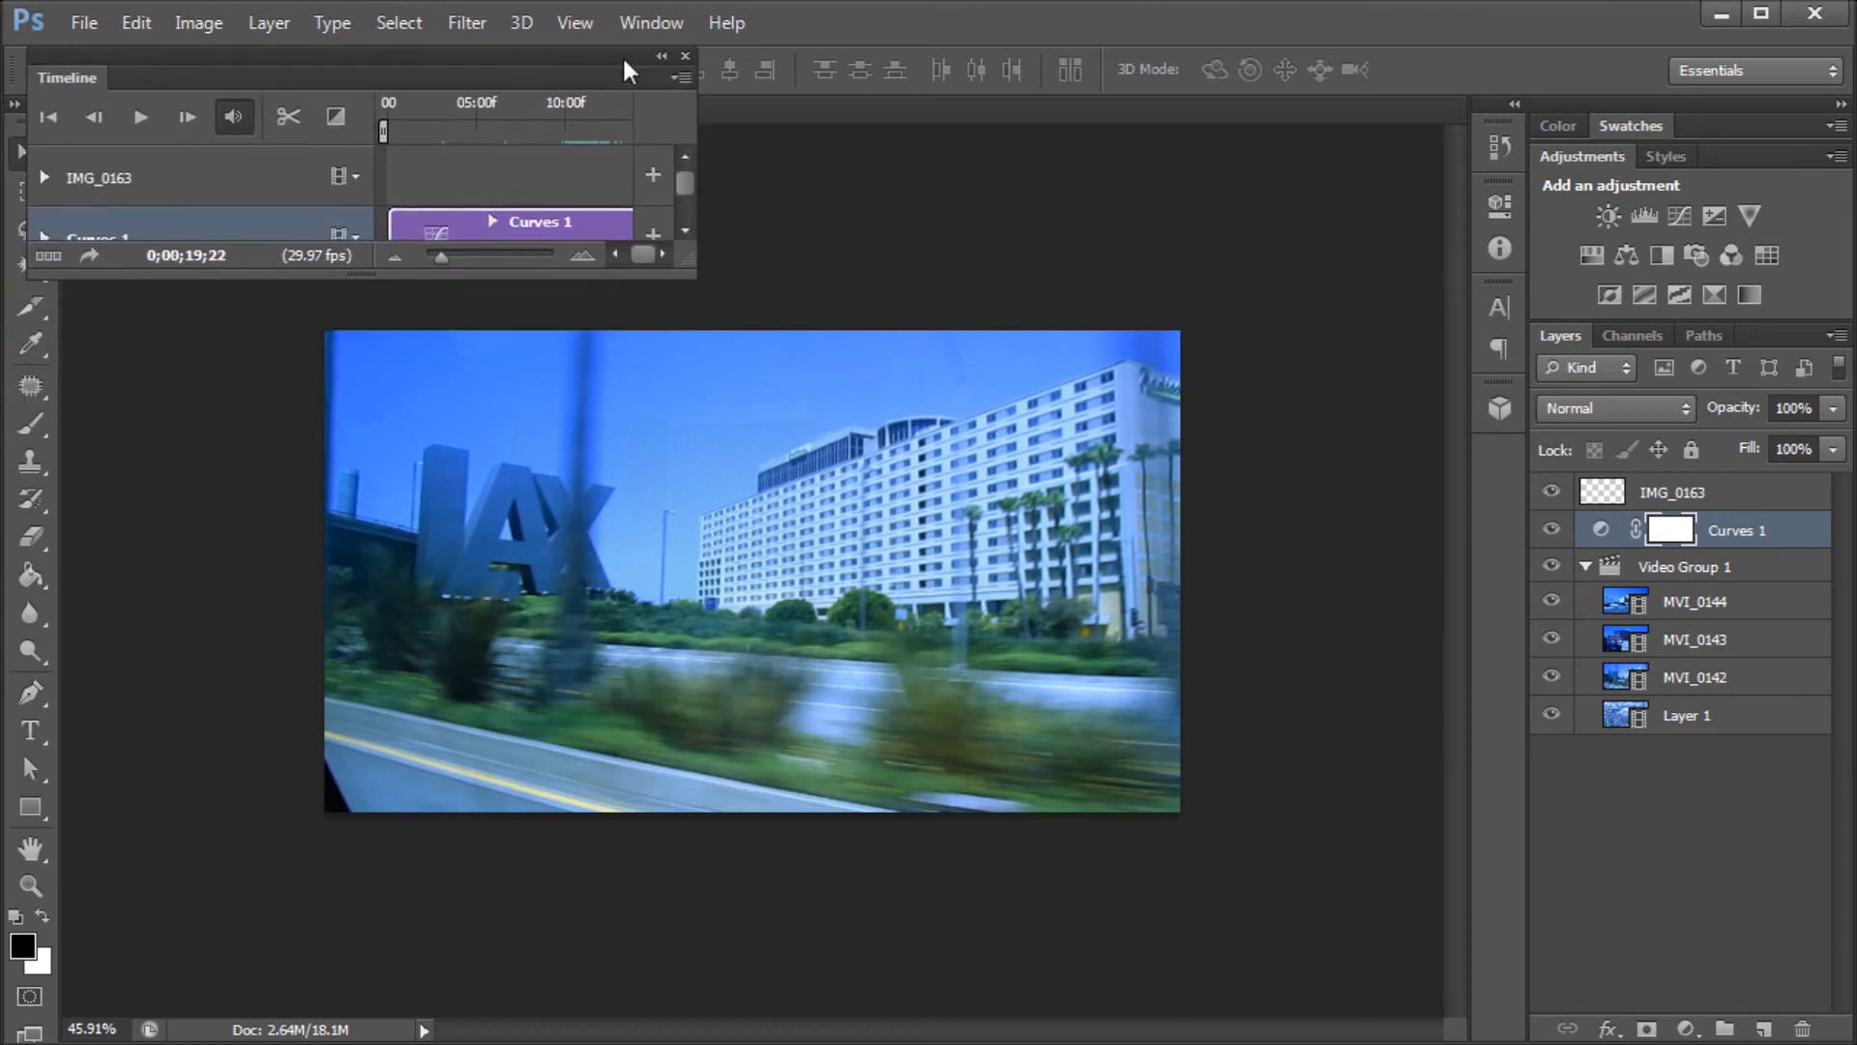
pyautogui.click(680, 79)
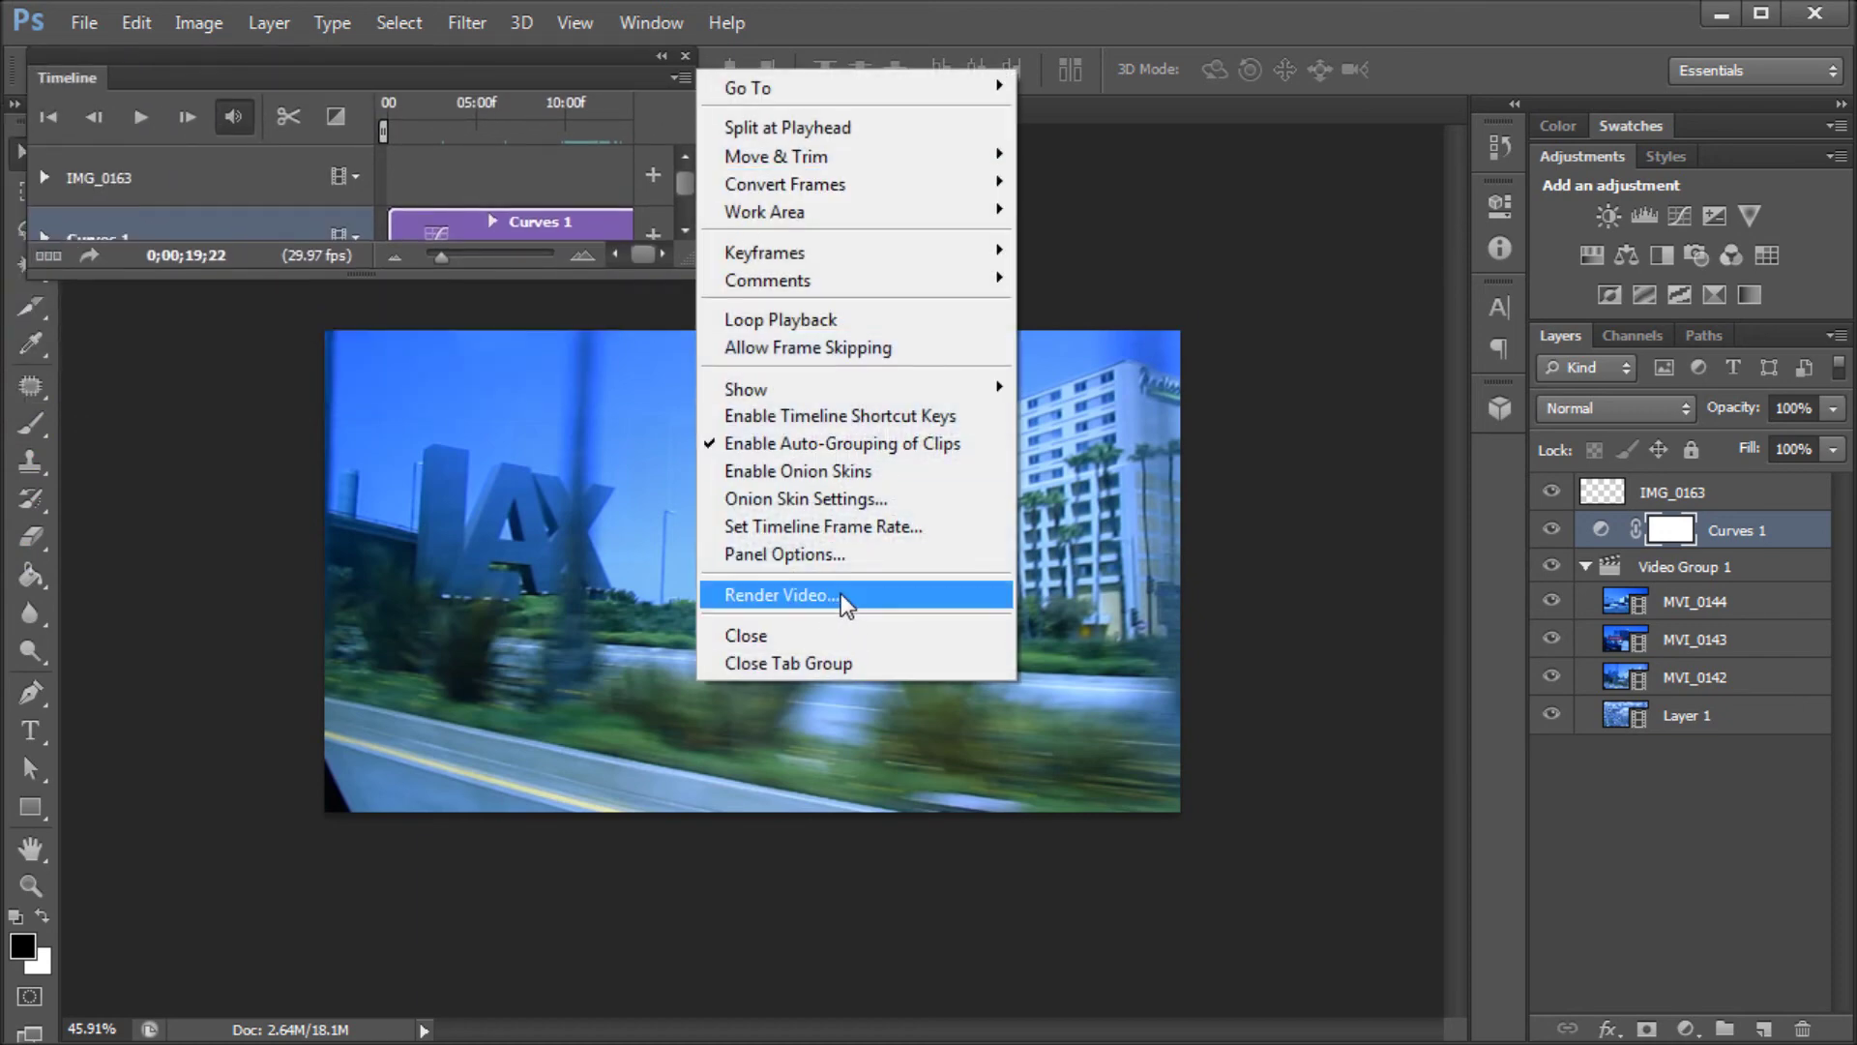
pyautogui.click(837, 596)
# - Render MVI_0140.mp4 with Adobe Media Encoder as H.264
pyautogui.moveTo(547, 221); pyautogui.dragTo(850, 85)
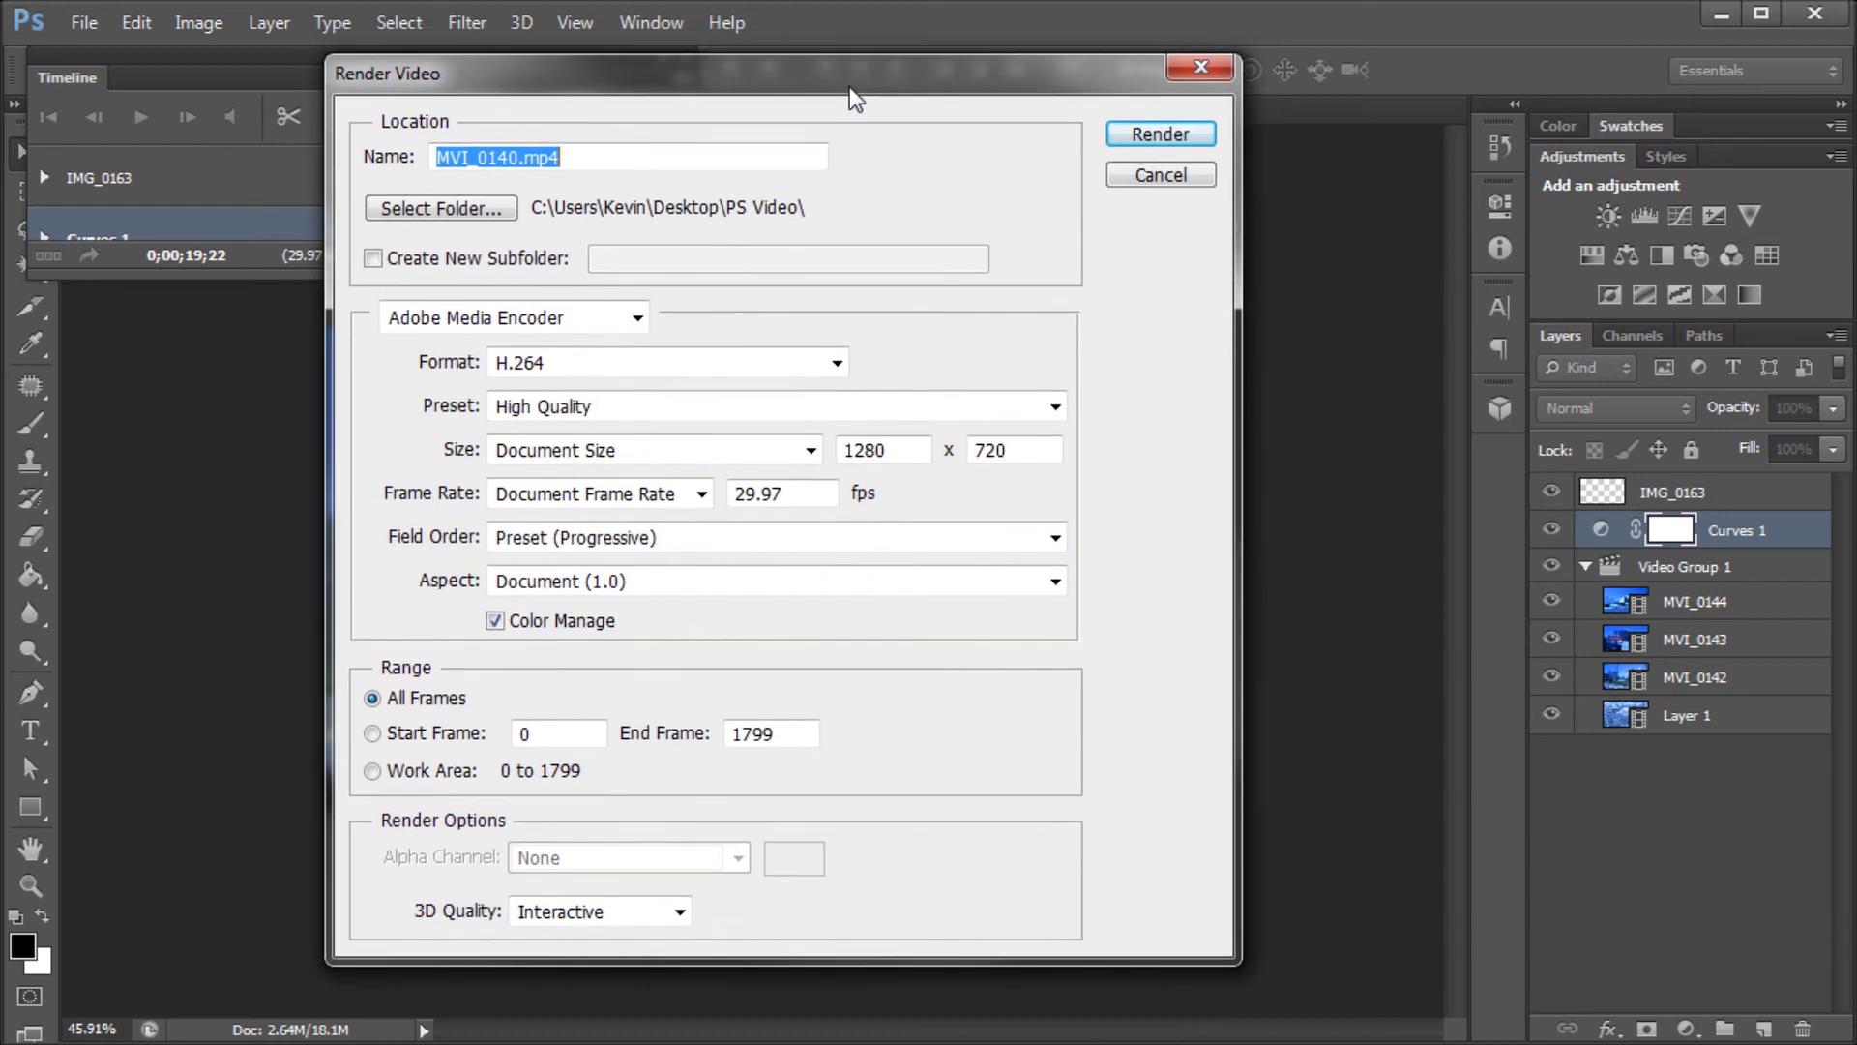
pyautogui.click(617, 159)
pyautogui.moveTo(617, 159); pyautogui.dragTo(353, 169)
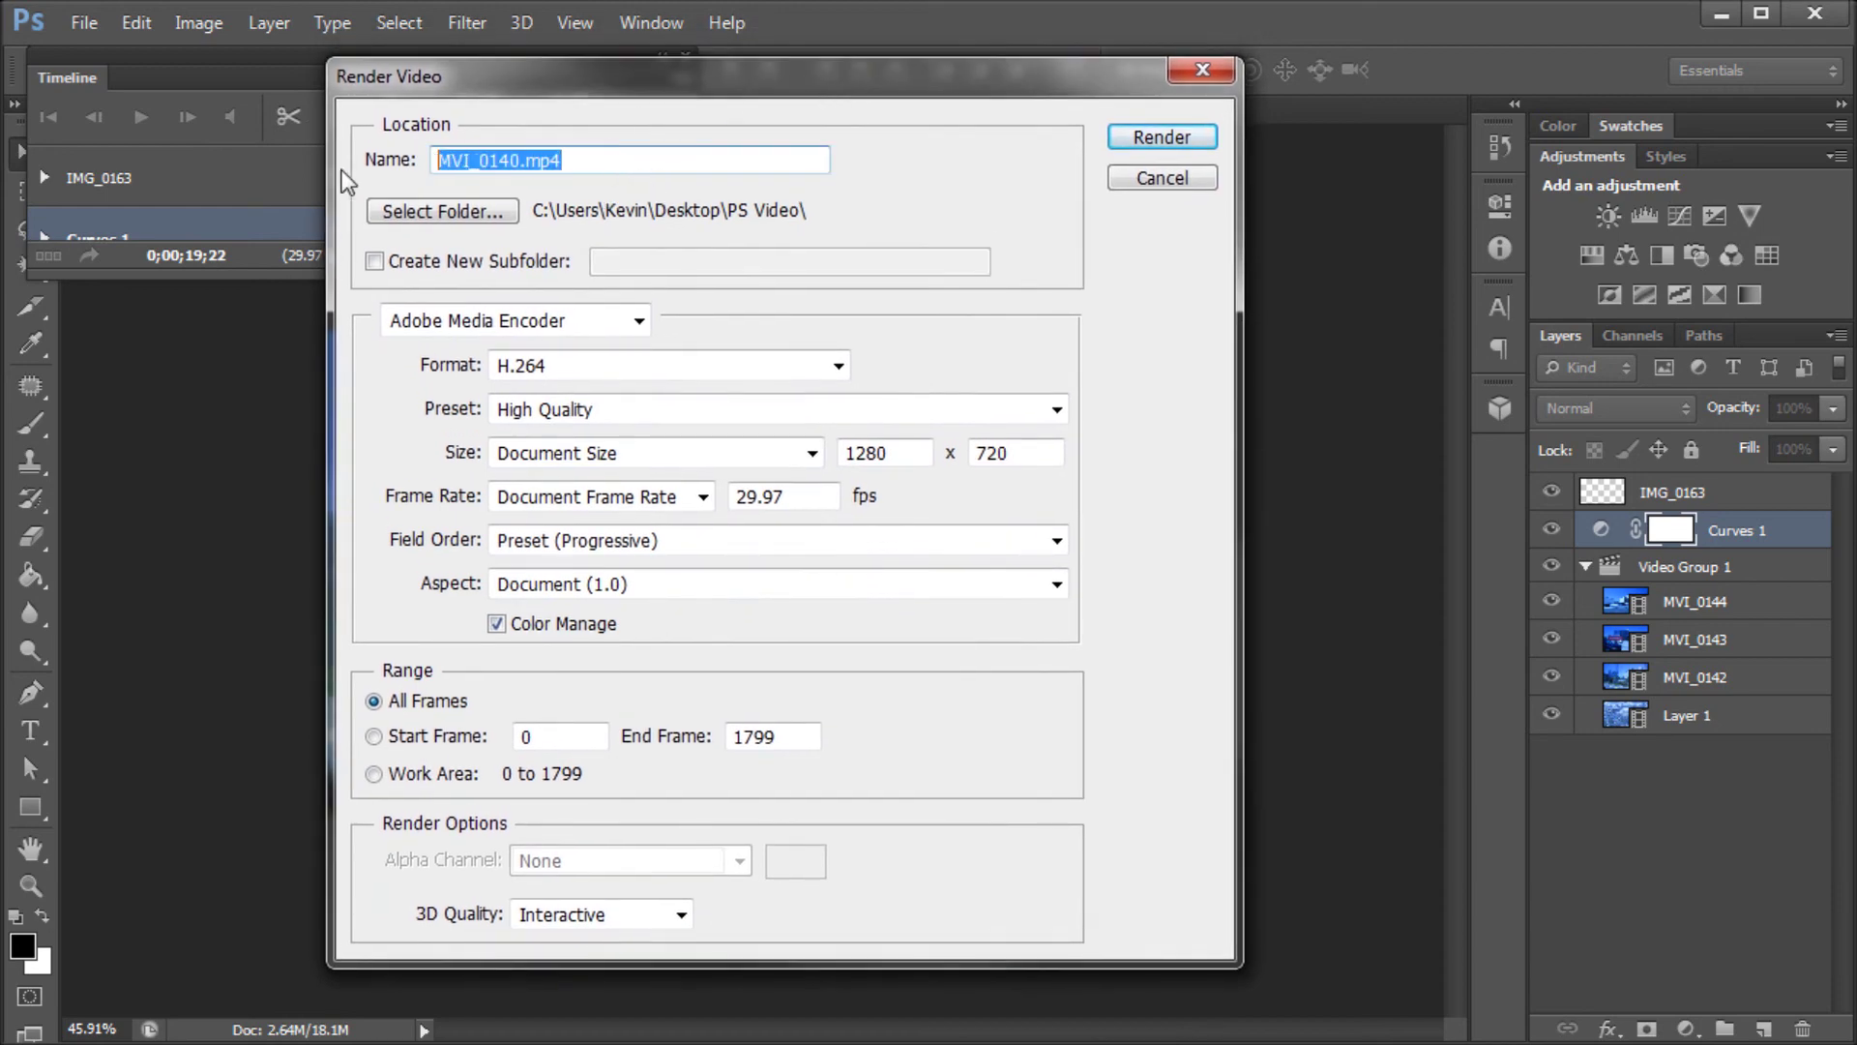
pyautogui.moveTo(571, 161); pyautogui.dragTo(329, 174)
pyautogui.click(582, 325)
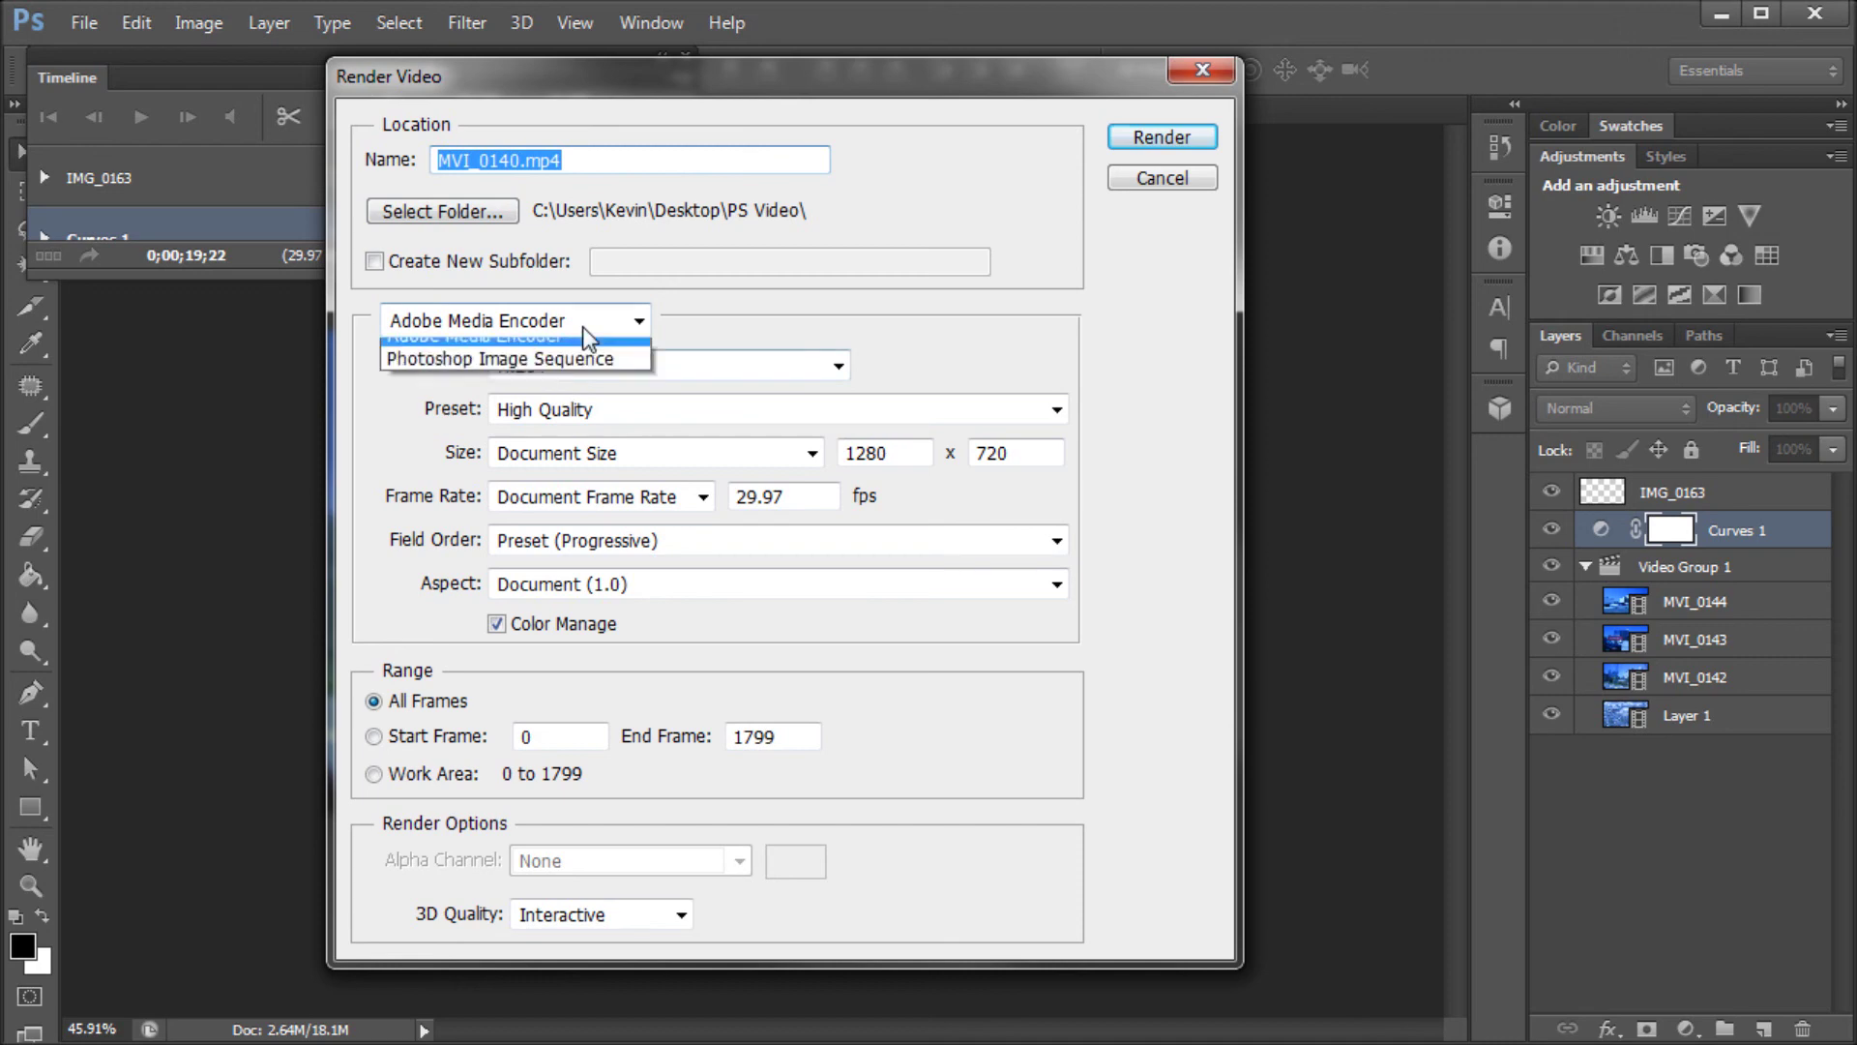
pyautogui.click(769, 363)
pyautogui.click(769, 366)
pyautogui.click(520, 363)
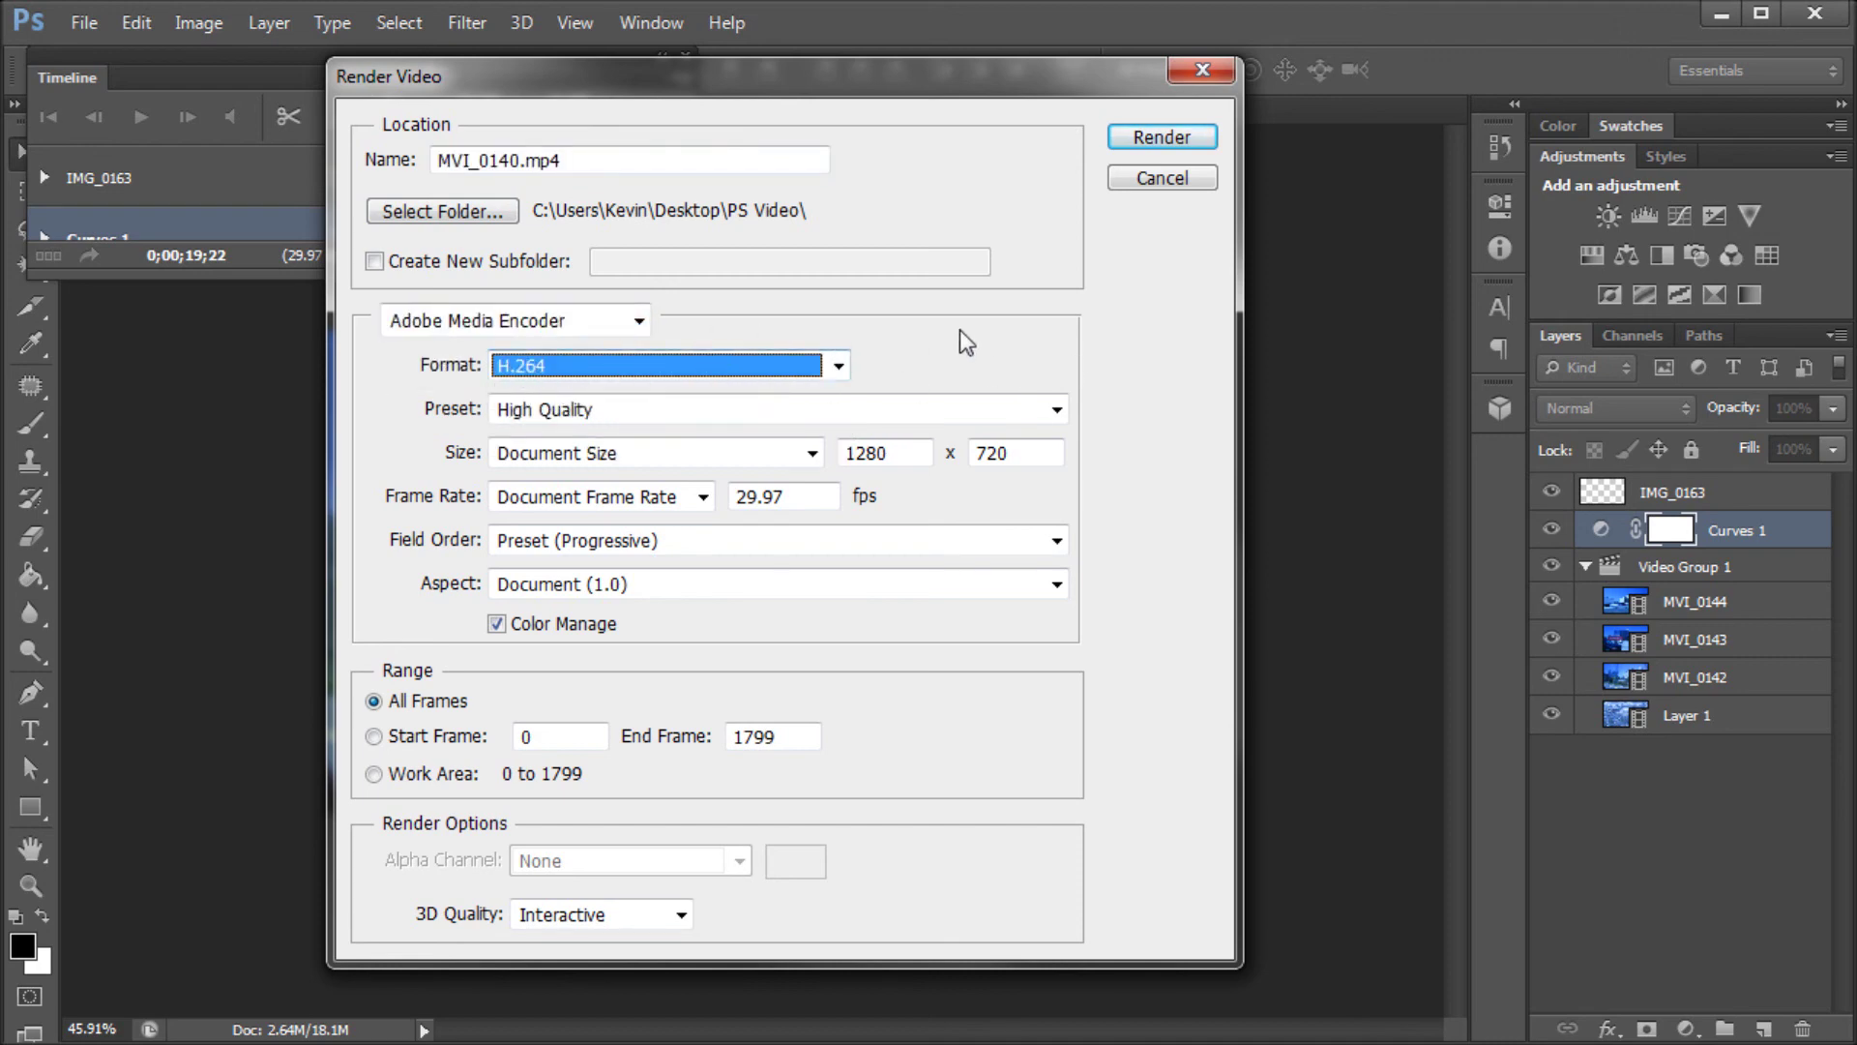
pyautogui.hotkey('shift', 'Tab')
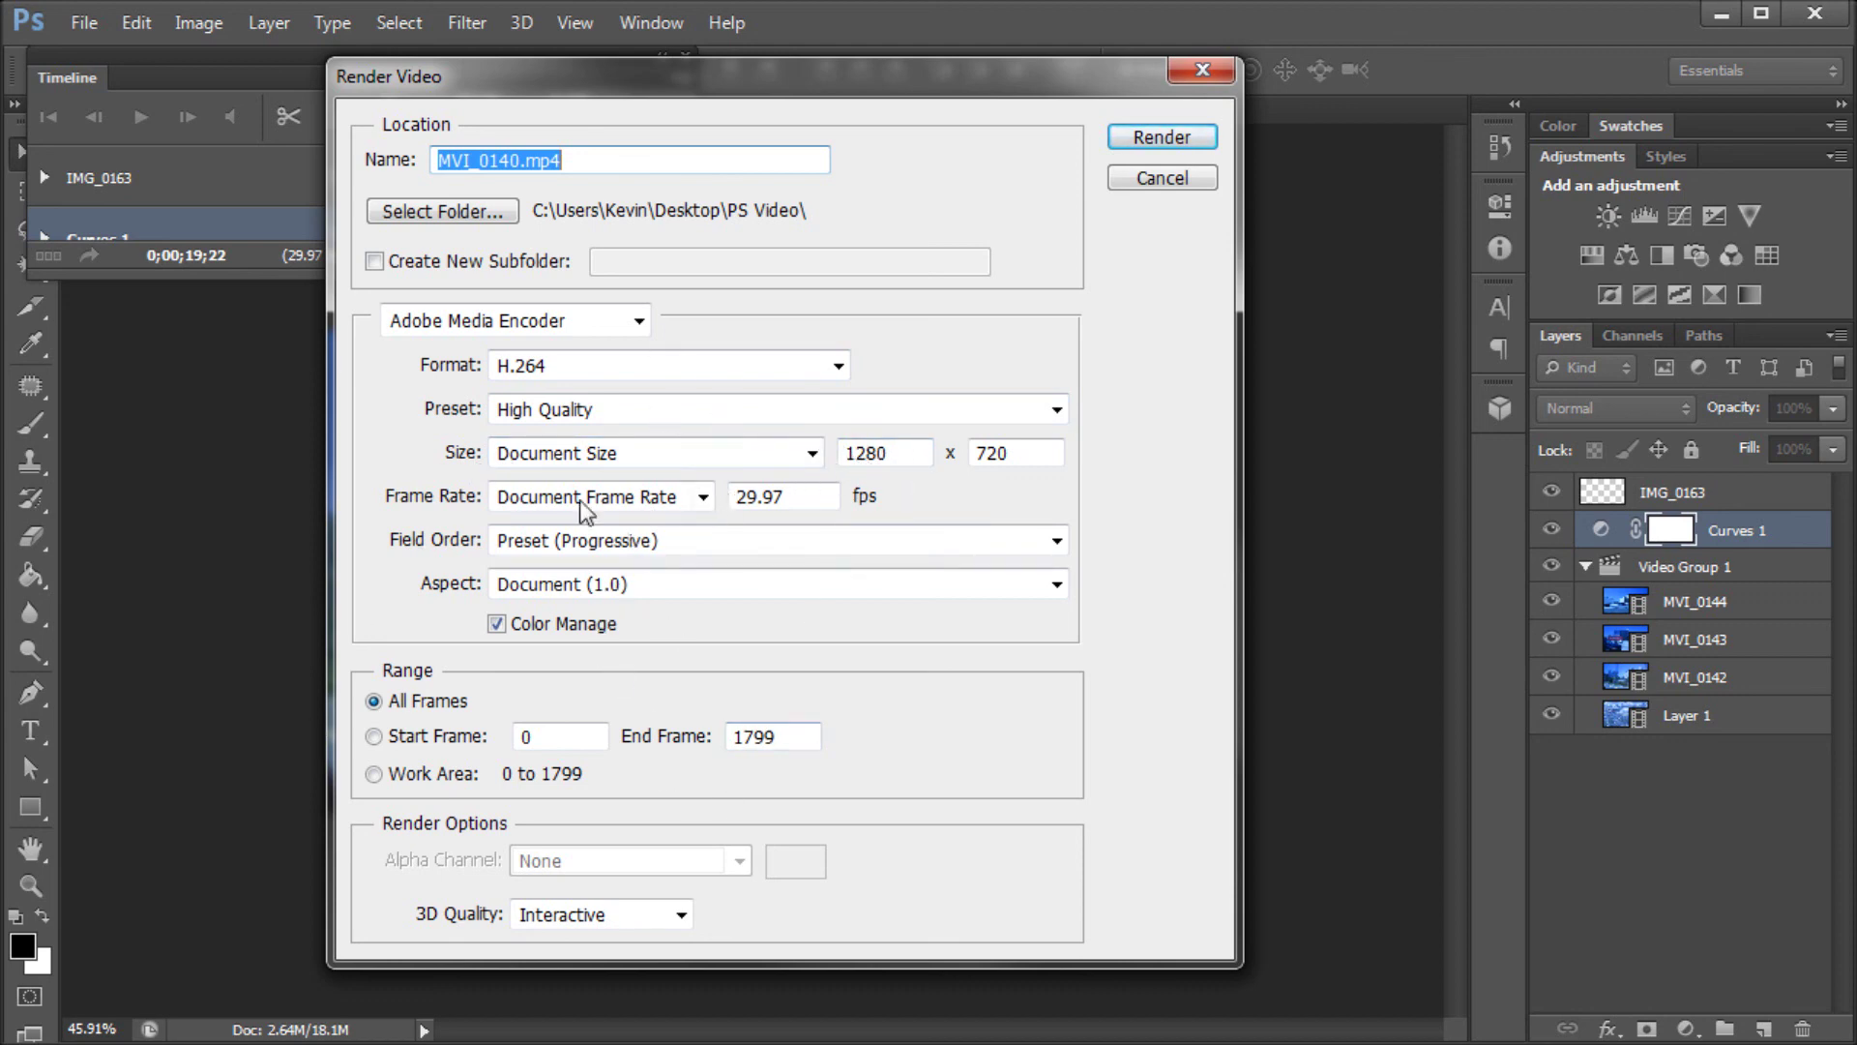
pyautogui.click(1161, 138)
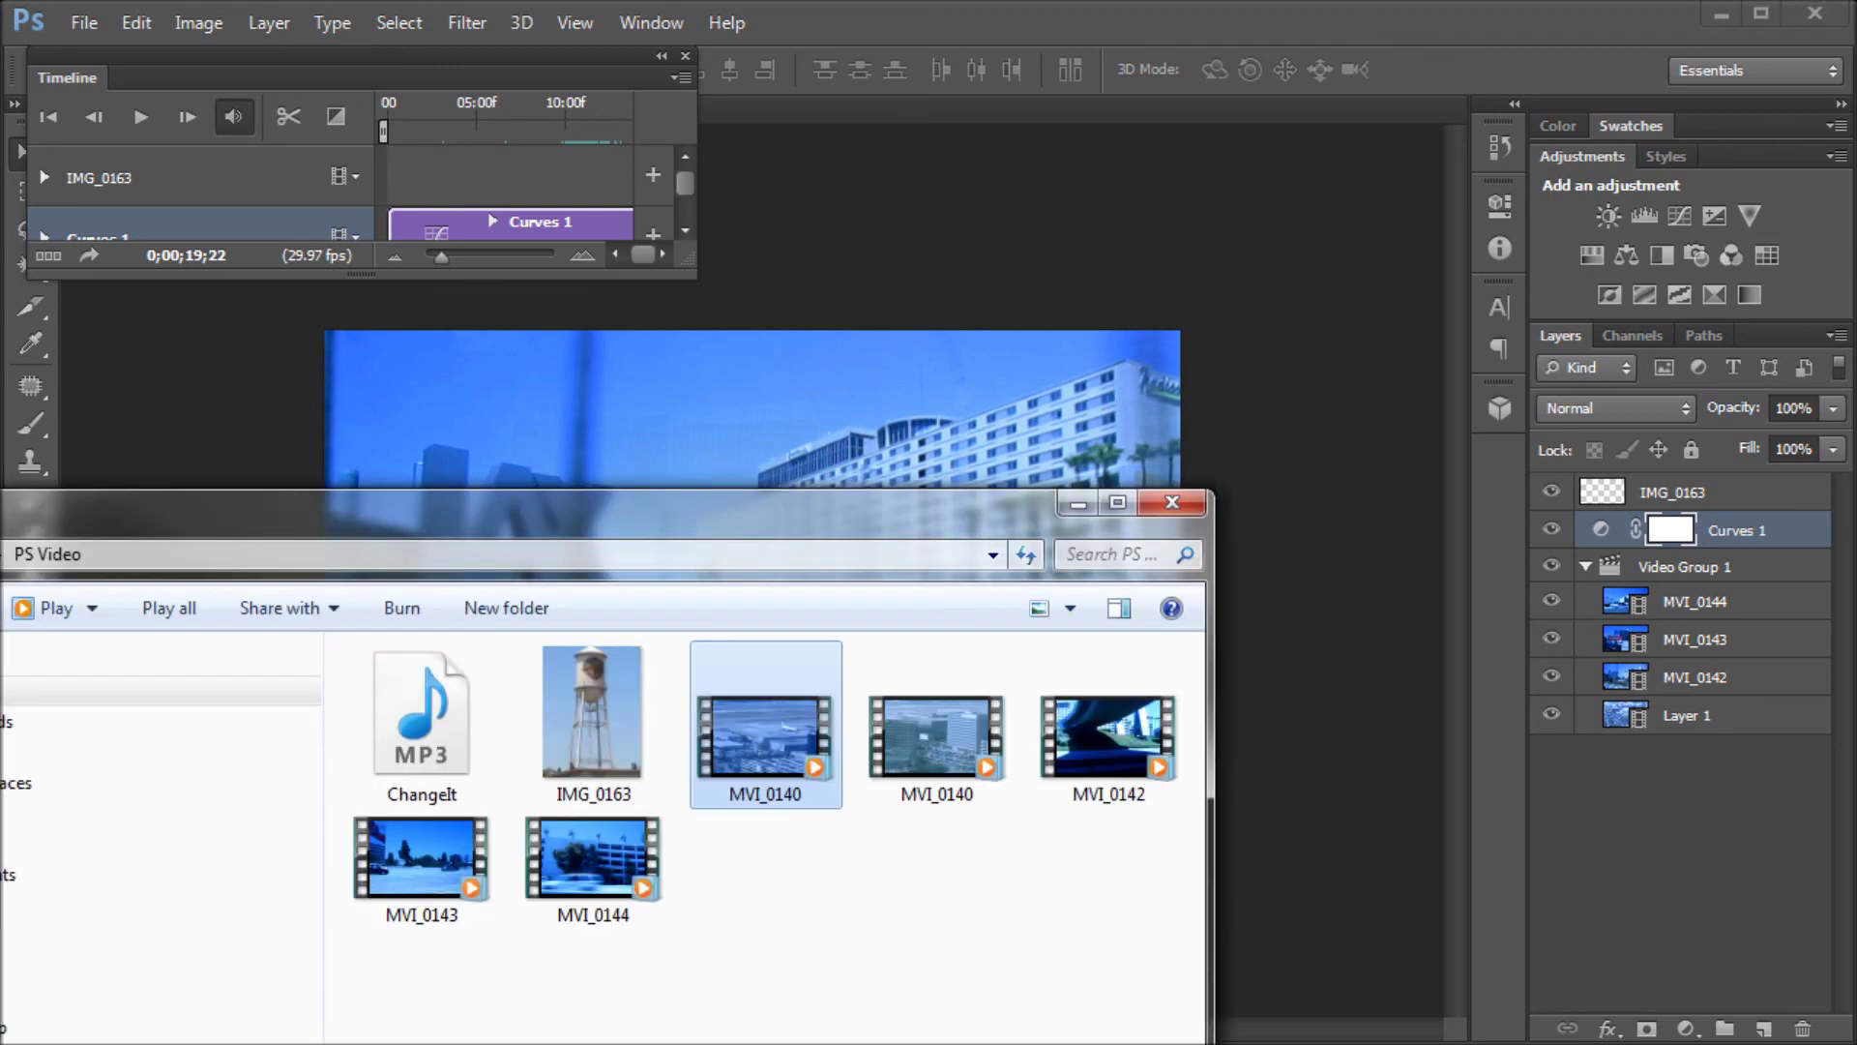
# - Play the rendered MVI_0140 MP4 from the PS Video folder
pyautogui.moveTo(560, 538); pyautogui.dragTo(874, 69)
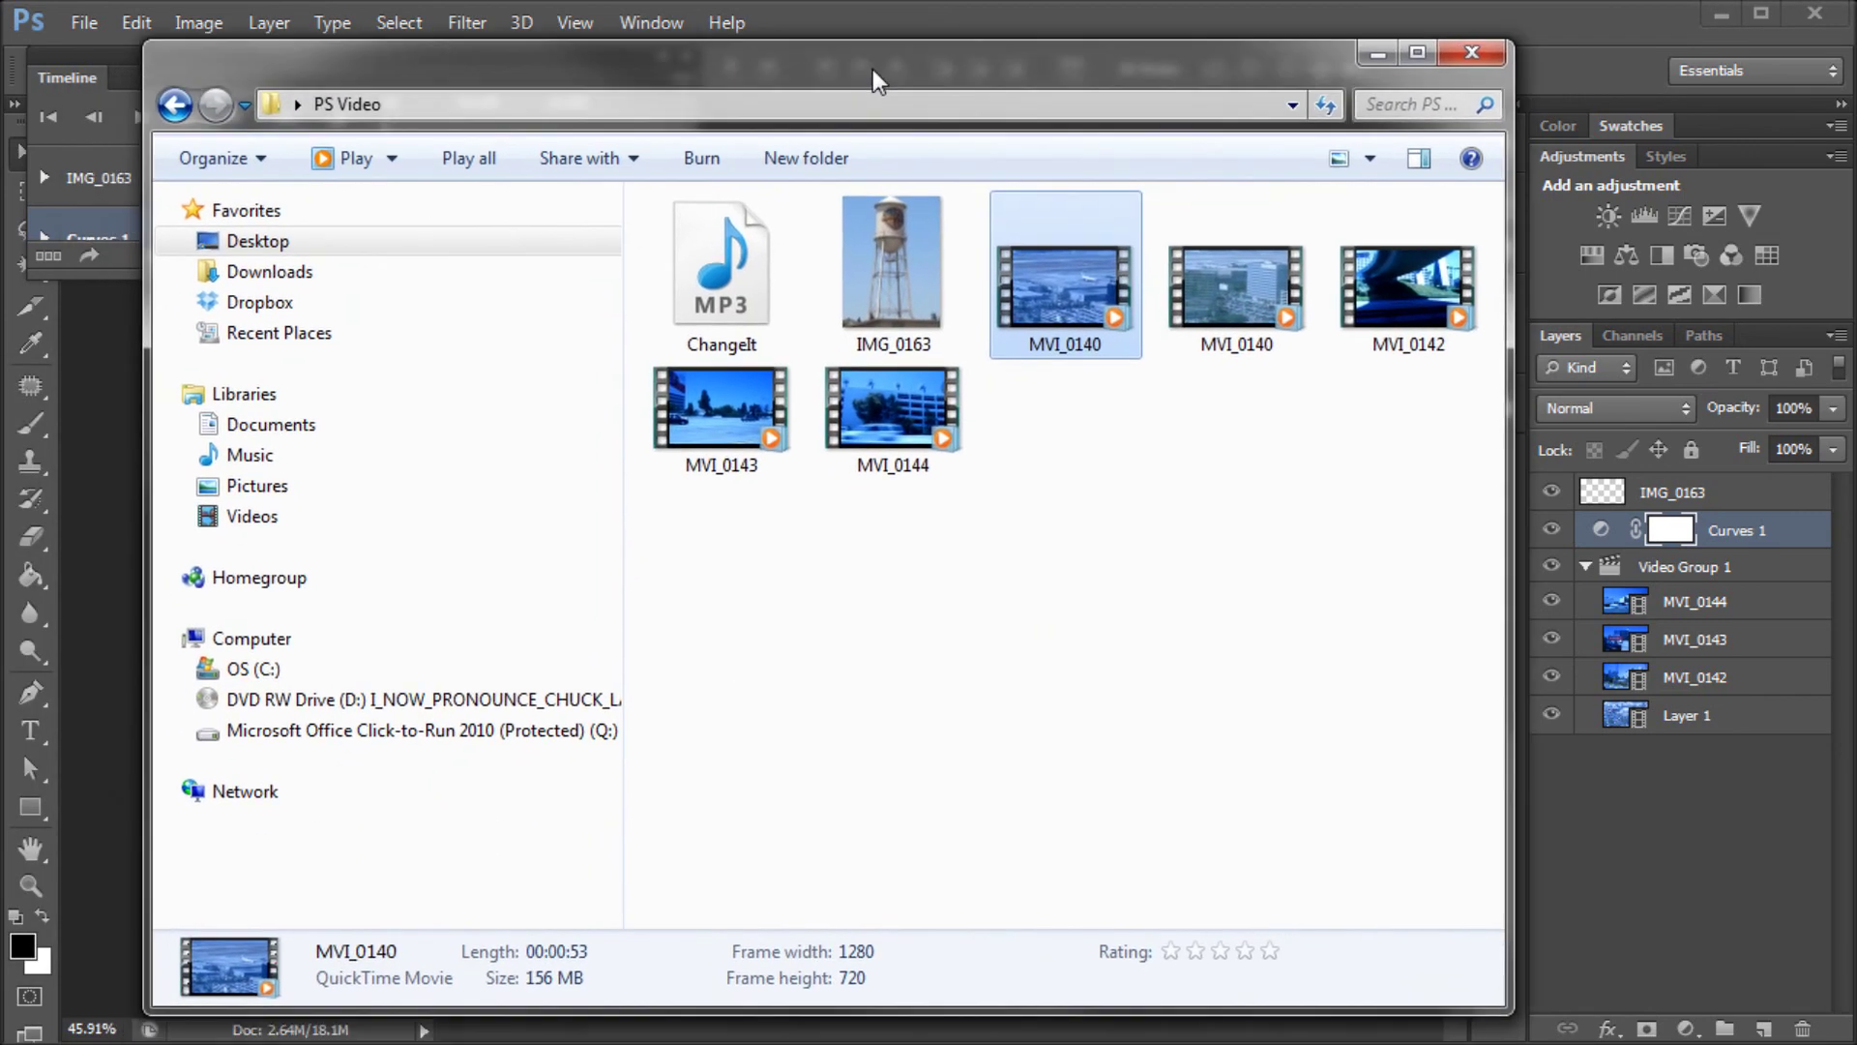
pyautogui.click(1217, 286)
pyautogui.click(1047, 322)
pyautogui.click(1248, 322)
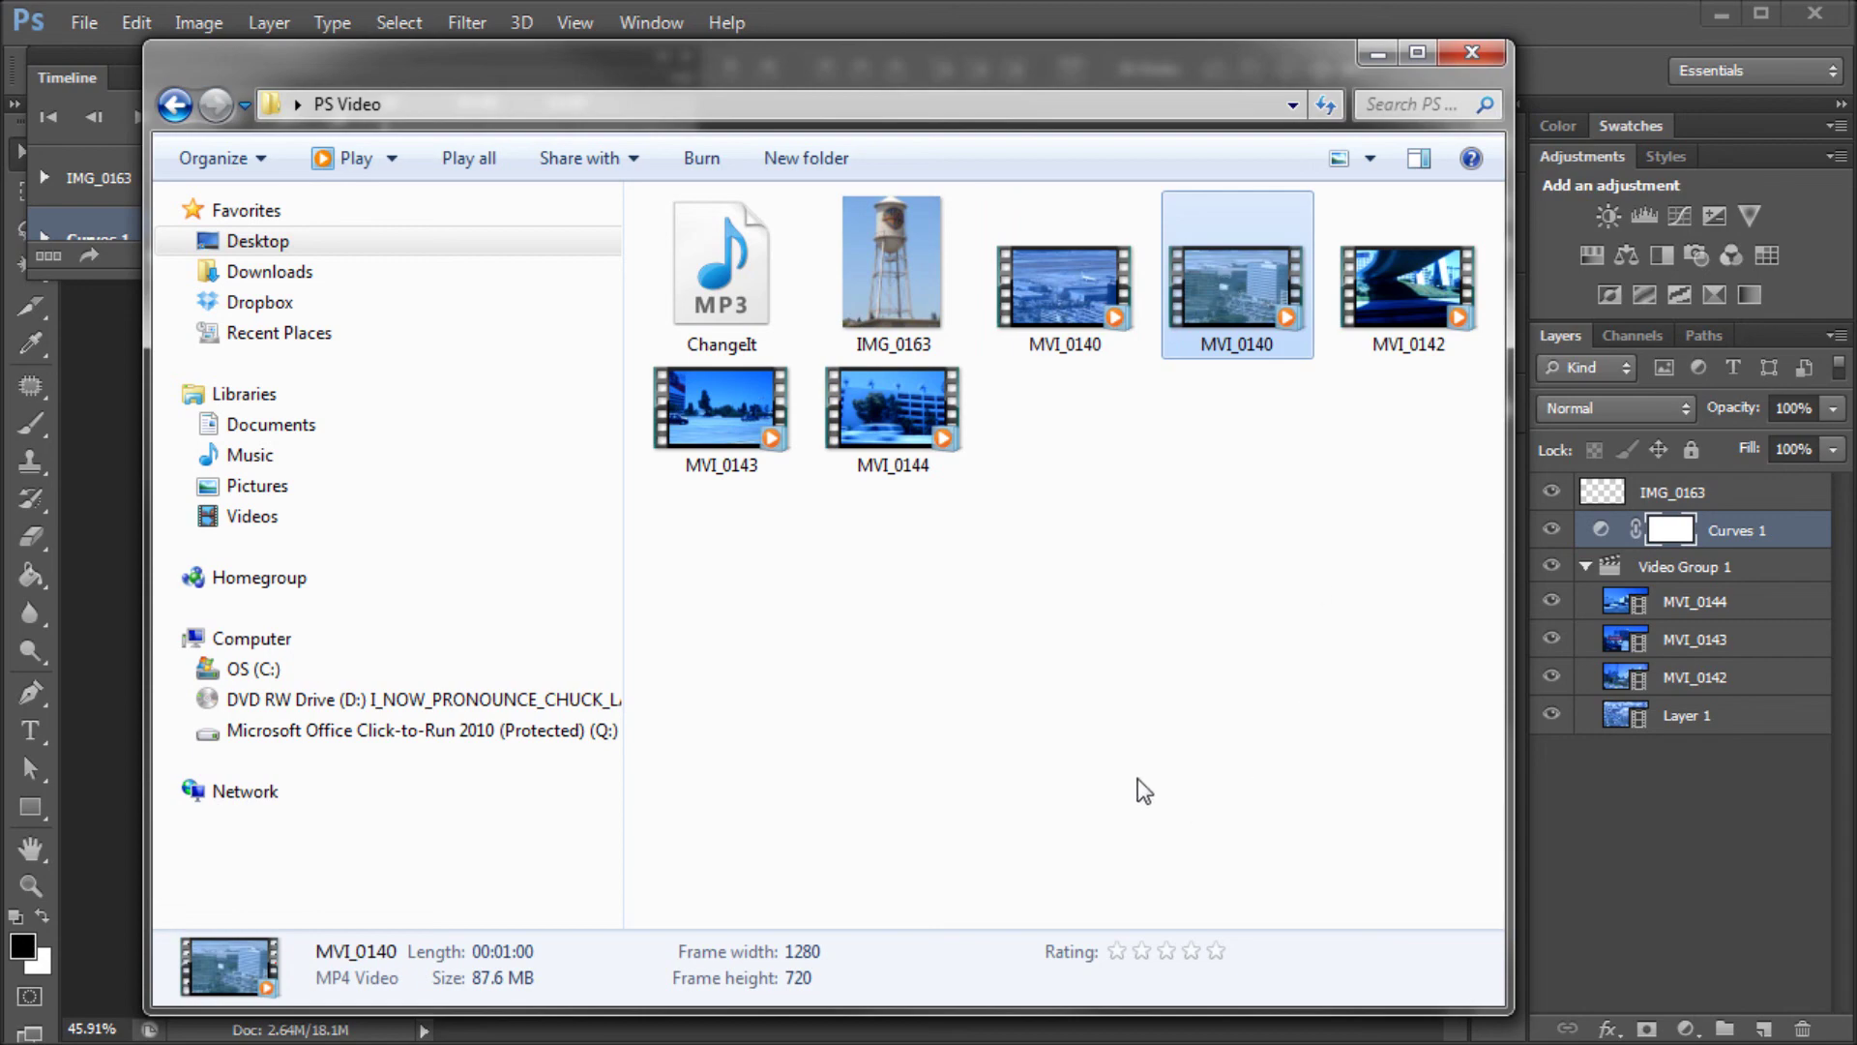
pyautogui.press('Return')
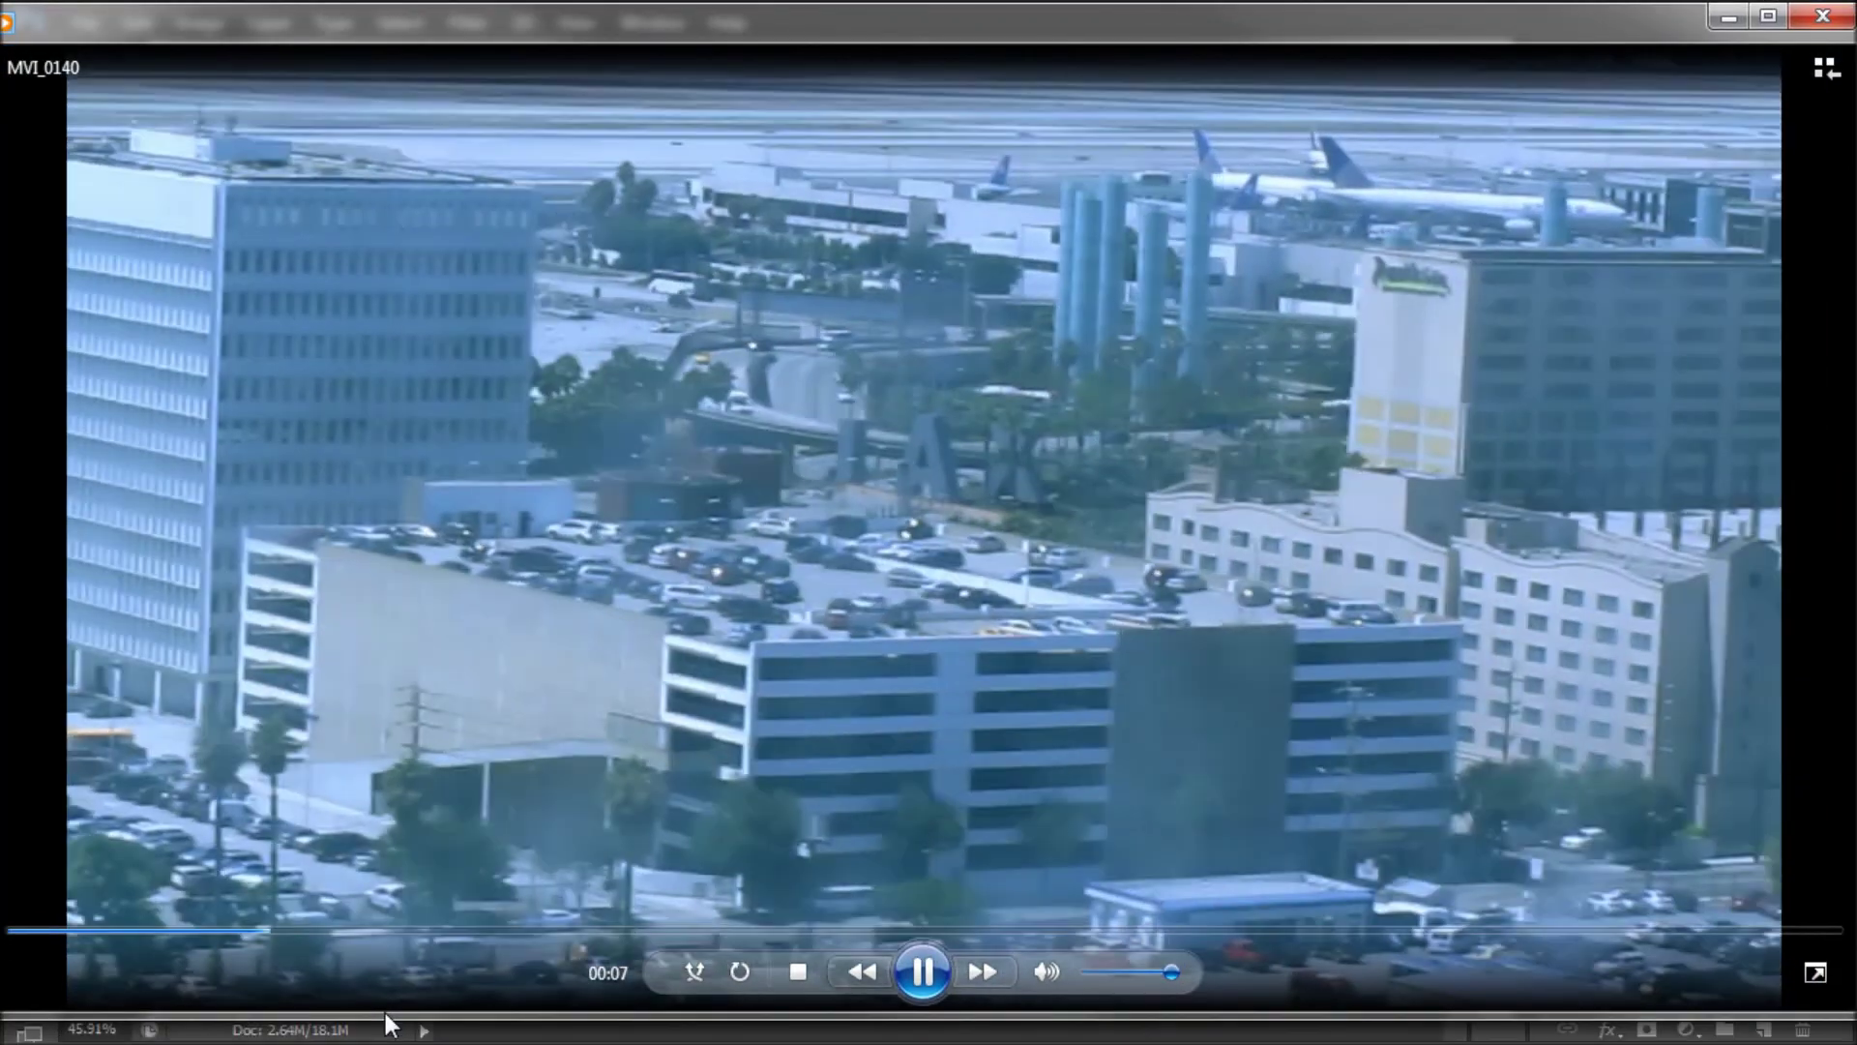
# - Skip the MVI_0140 playback ahead to 00:14 and 00:18, then close the player and folder
pyautogui.click(444, 929)
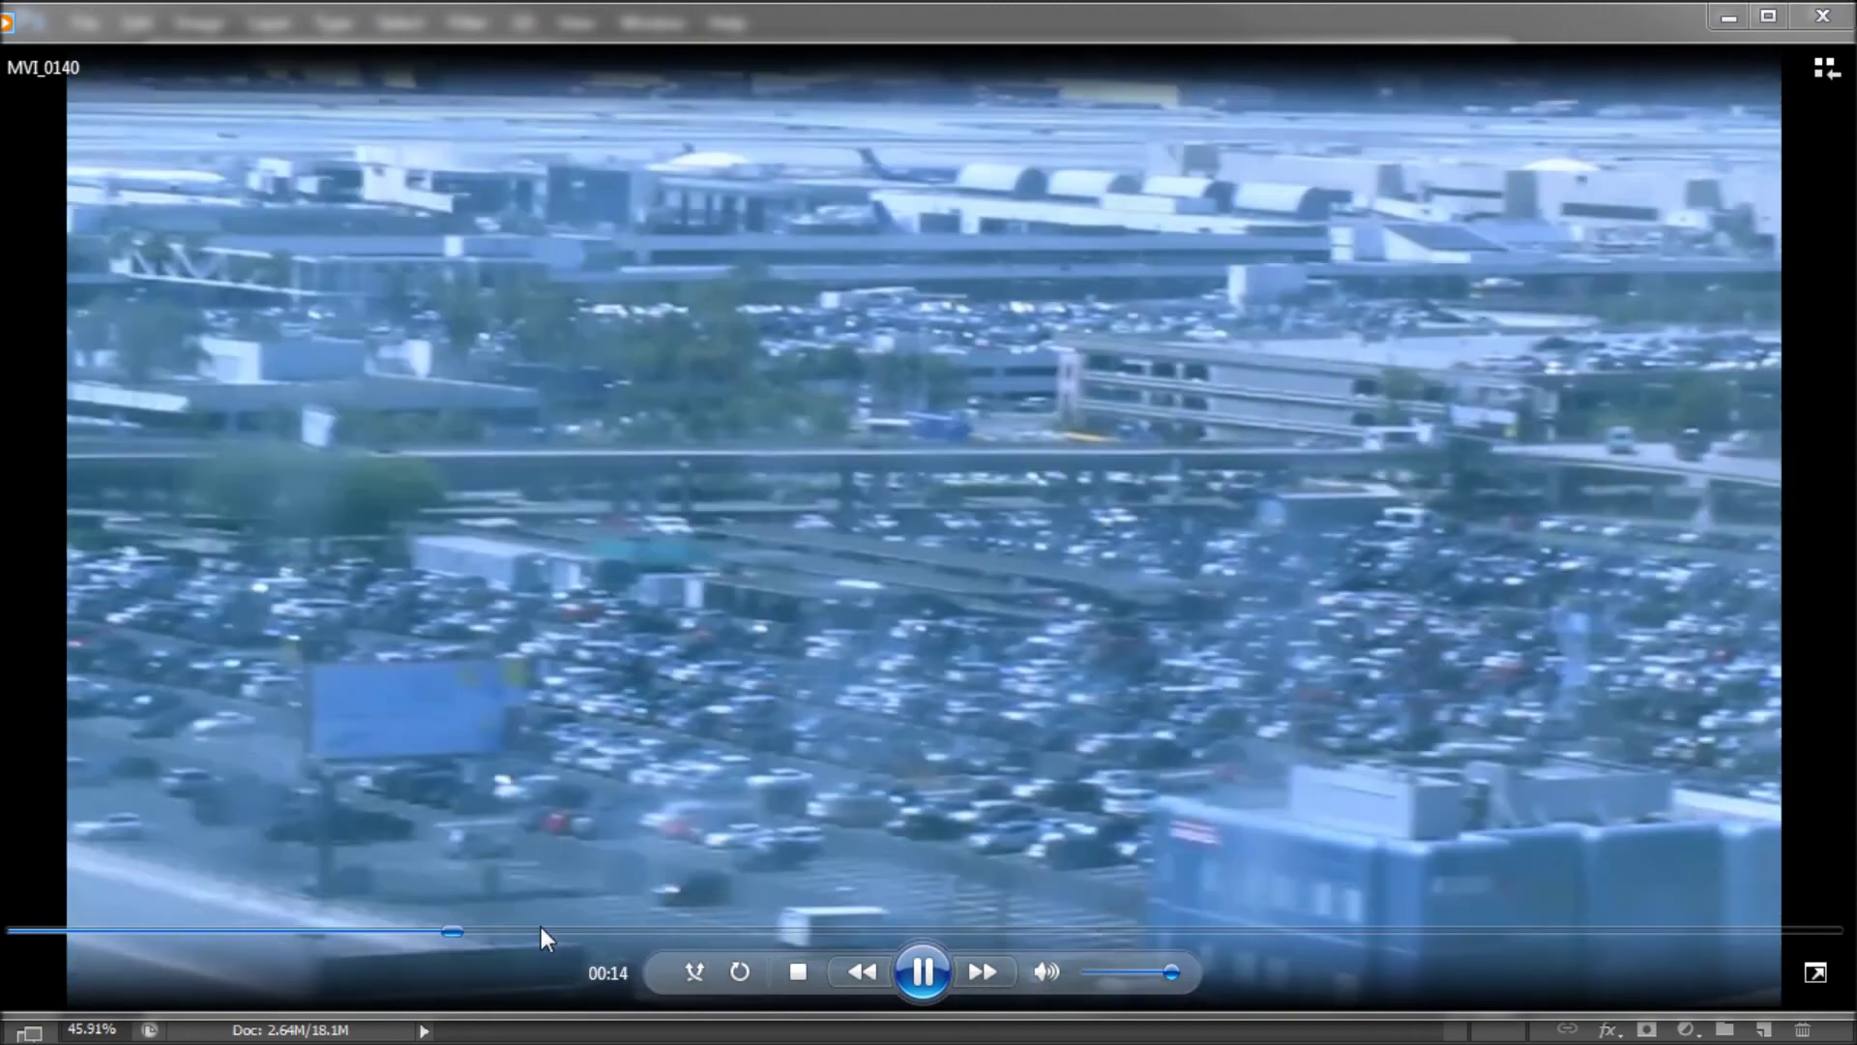
pyautogui.click(544, 927)
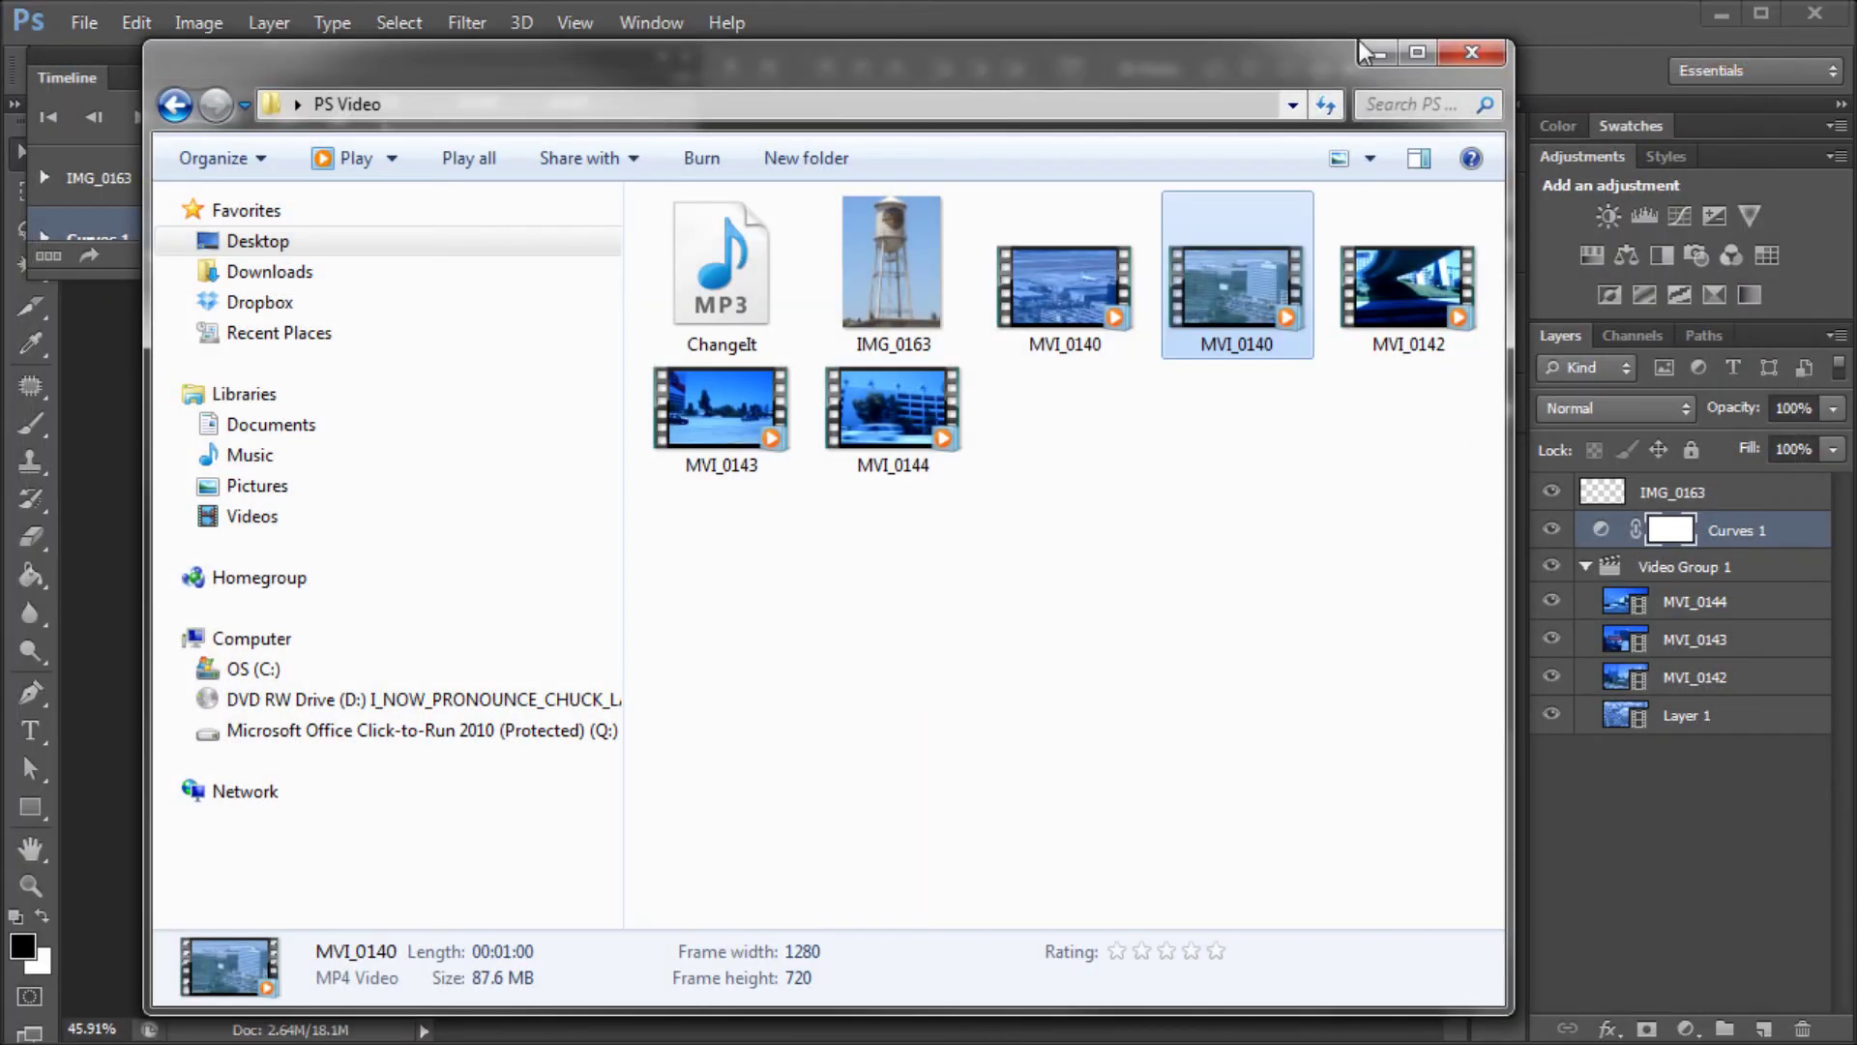
pyautogui.click(1472, 52)
# - Re-dock the floating Timeline panel at the bottom and enlarge it to show Curves and video tracks
pyautogui.moveTo(592, 75); pyautogui.dragTo(1086, 1040)
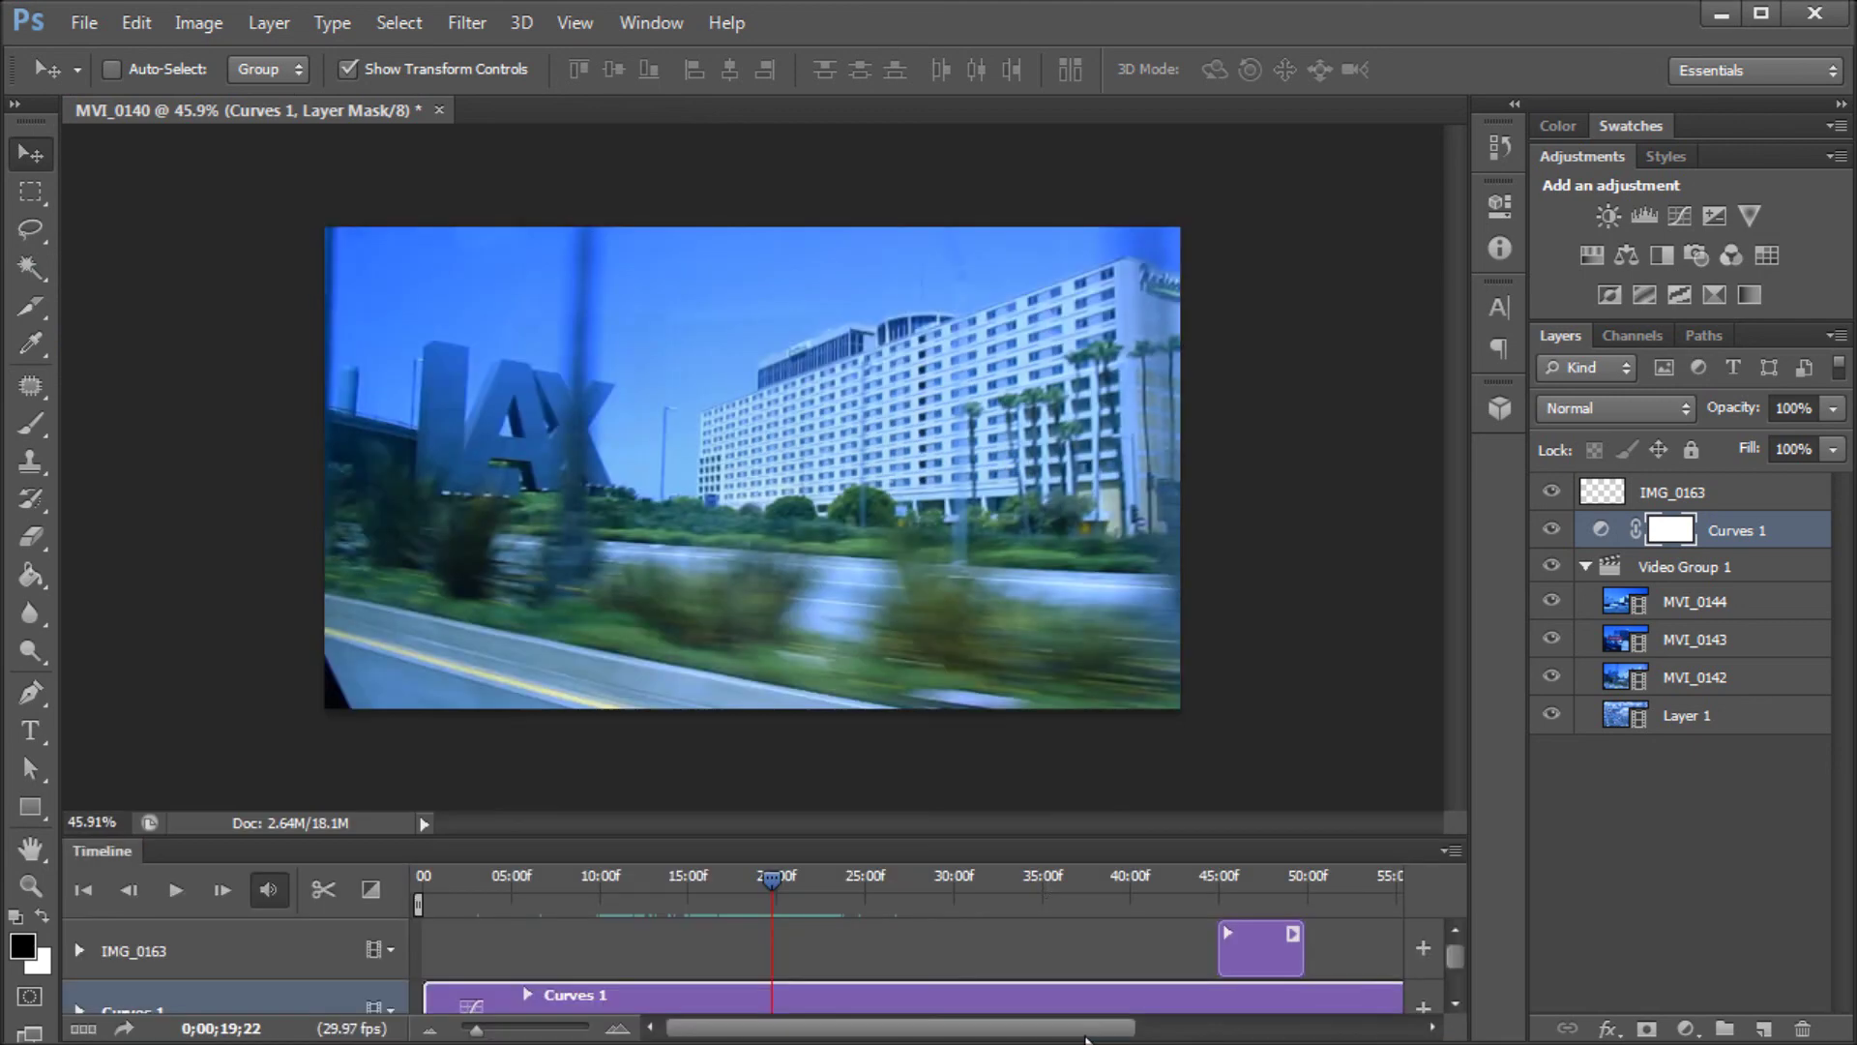
pyautogui.moveTo(1019, 838); pyautogui.dragTo(1029, 749)
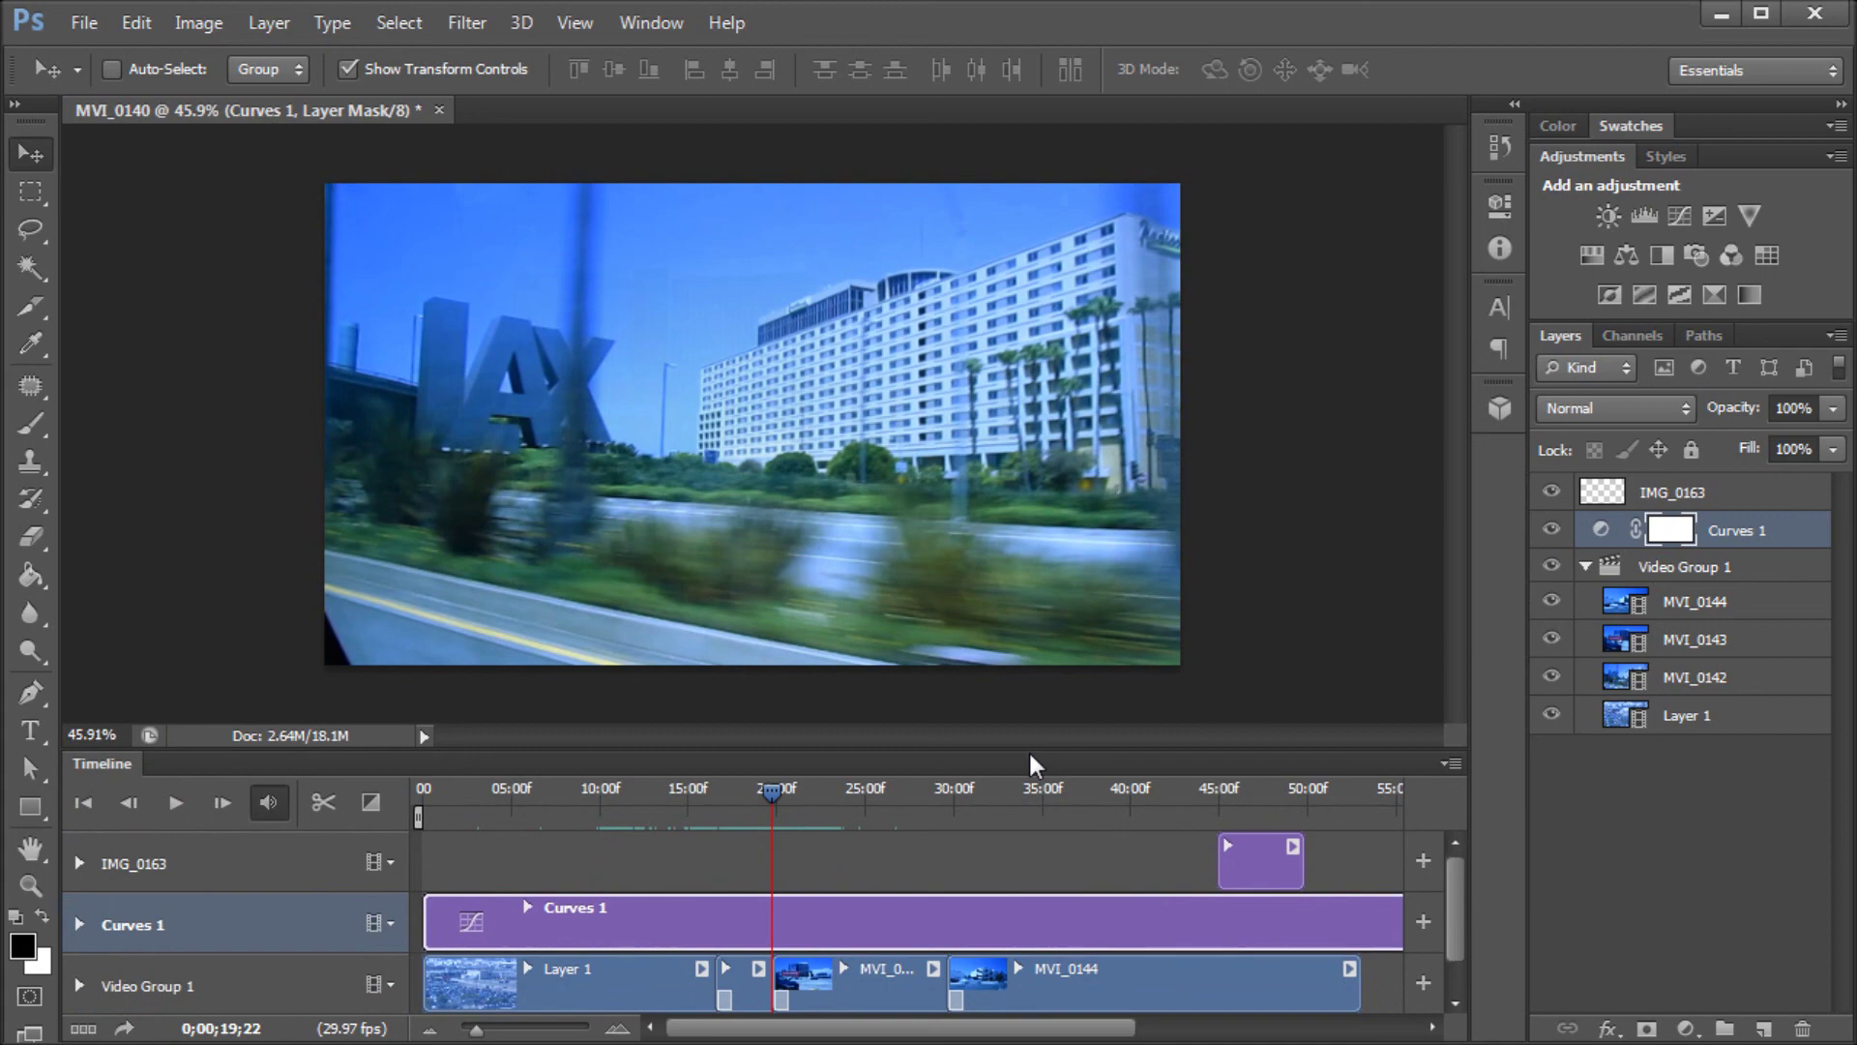